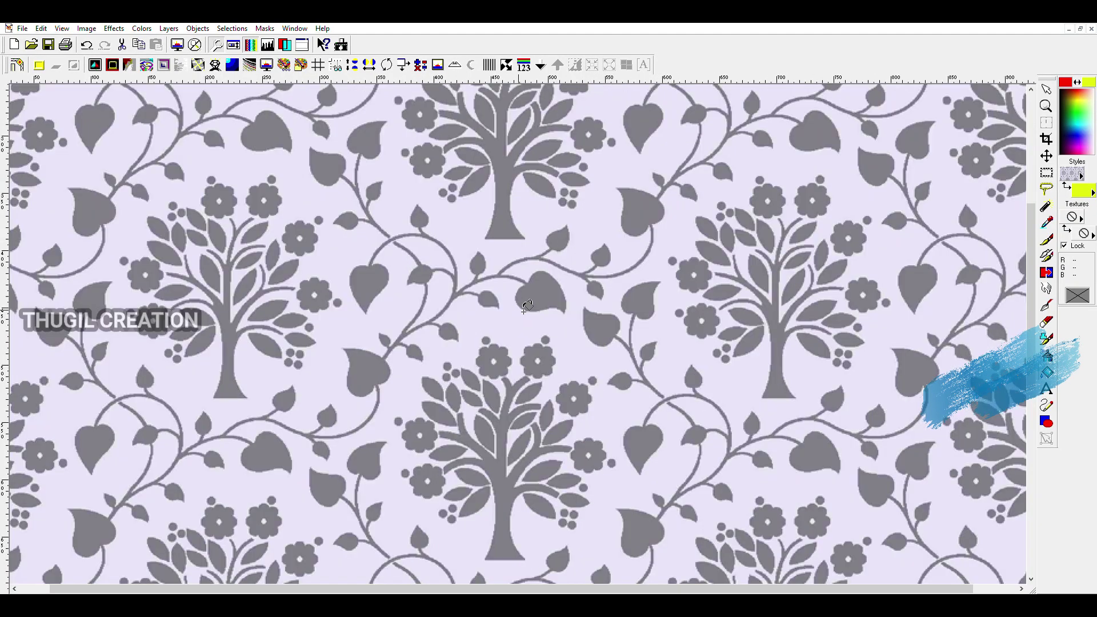
Step: Zoom around the grey floral pattern and set red as the foreground colour
scroll(526, 306, down, 3)
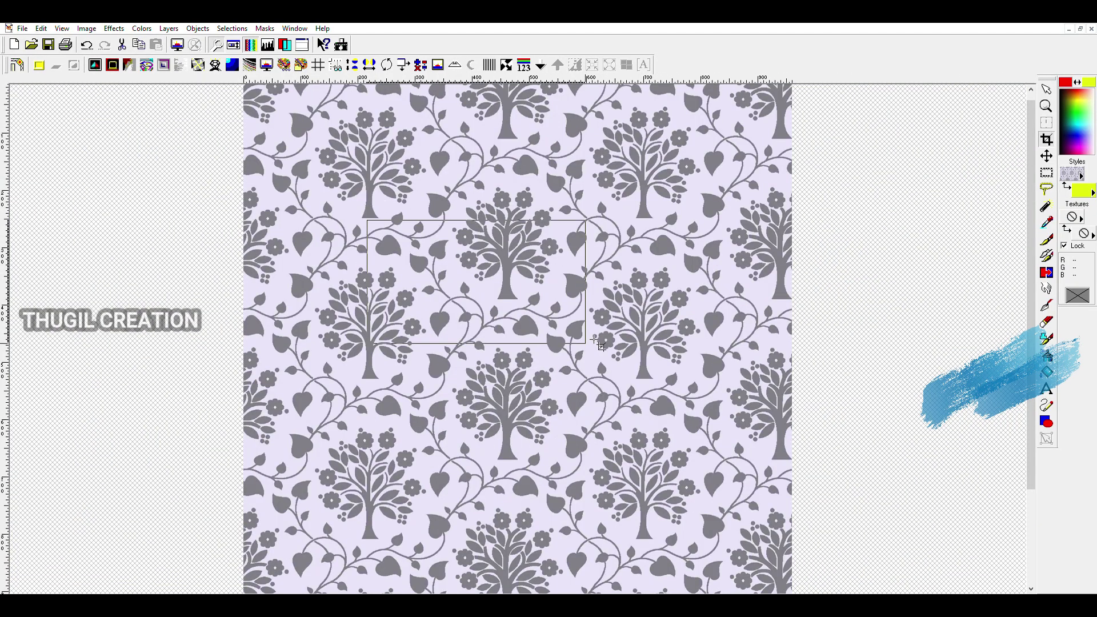
scroll(526, 307, up, 6)
scroll(404, 372, down, 5)
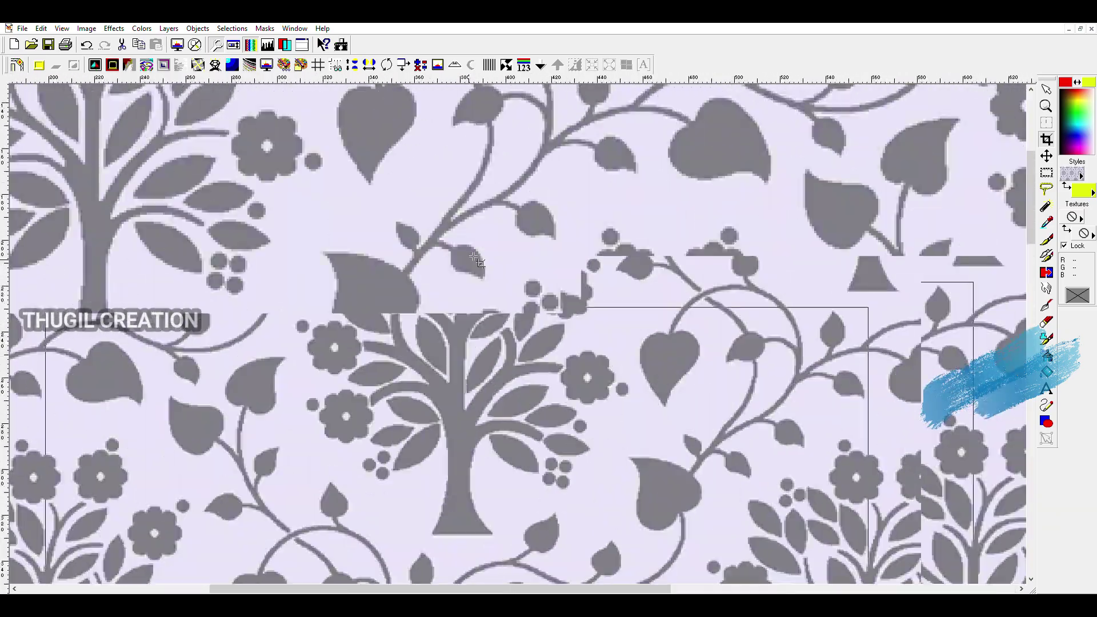
scroll(404, 372, up, 6)
drag(500, 326, 500, 341)
scroll(500, 342, down, 5)
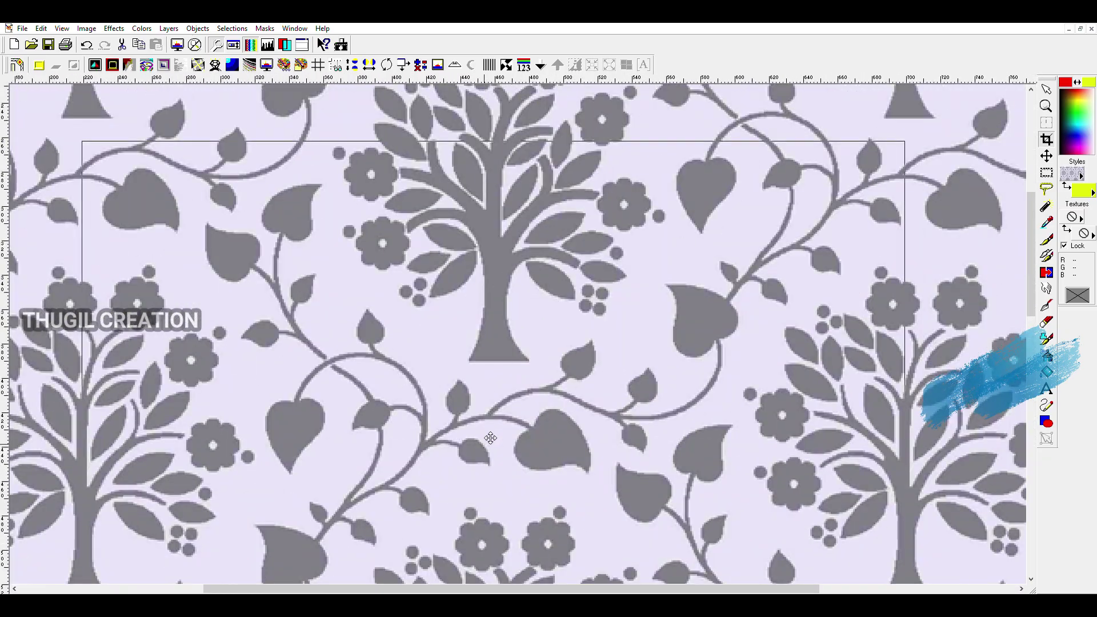
scroll(500, 341, up, 5)
scroll(474, 290, down, 5)
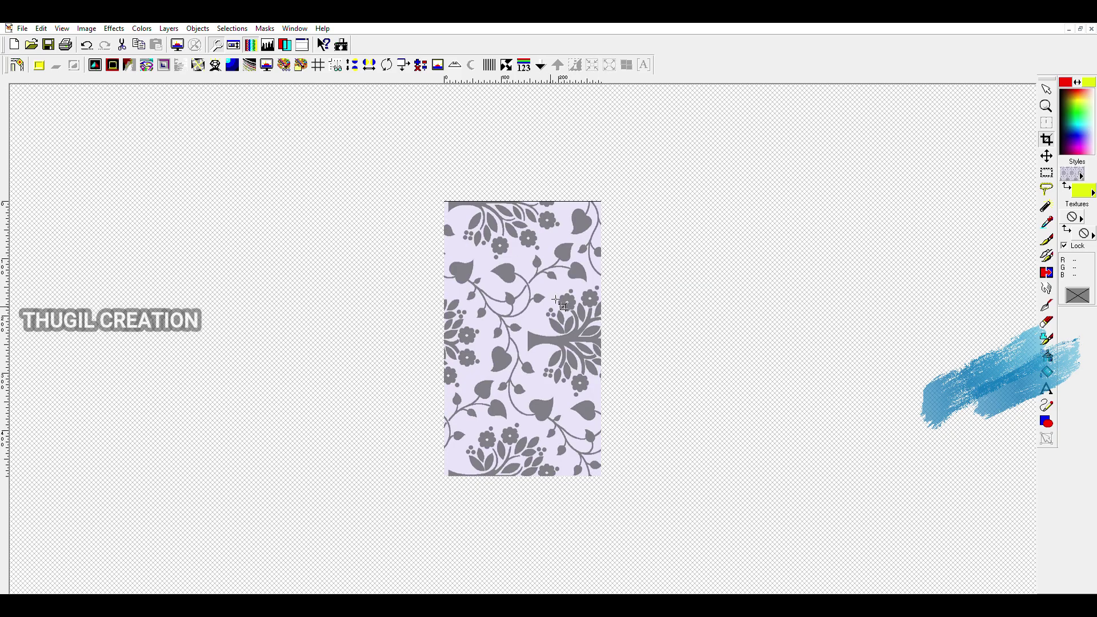
scroll(516, 205, up, 5)
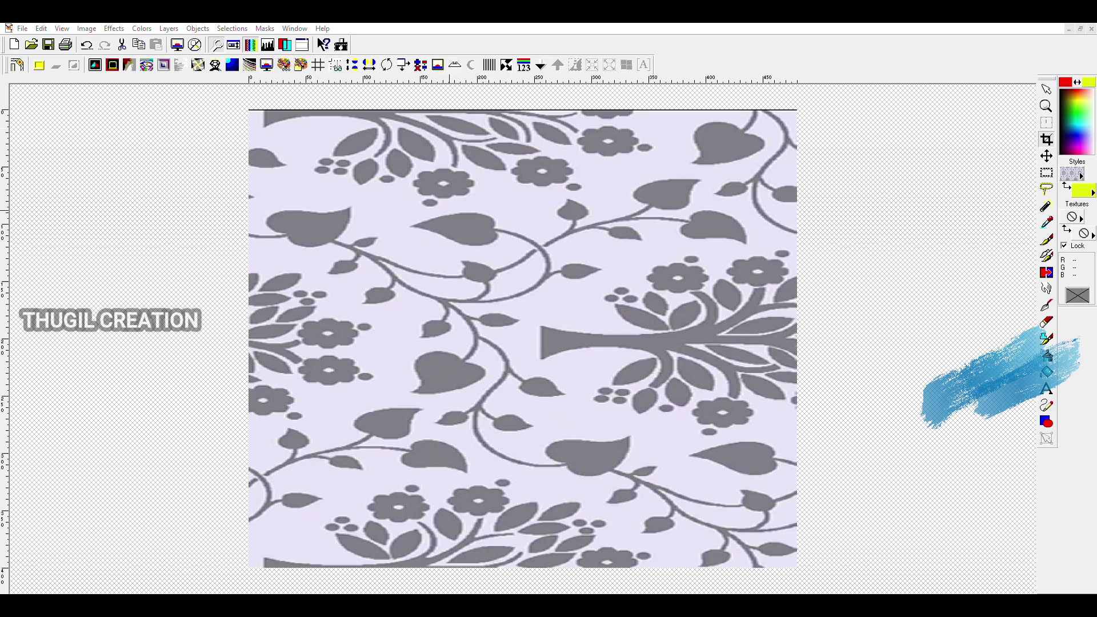
scroll(465, 304, up, 6)
Step: Outline one small flower in red and flood-fill it solid red
key(b)
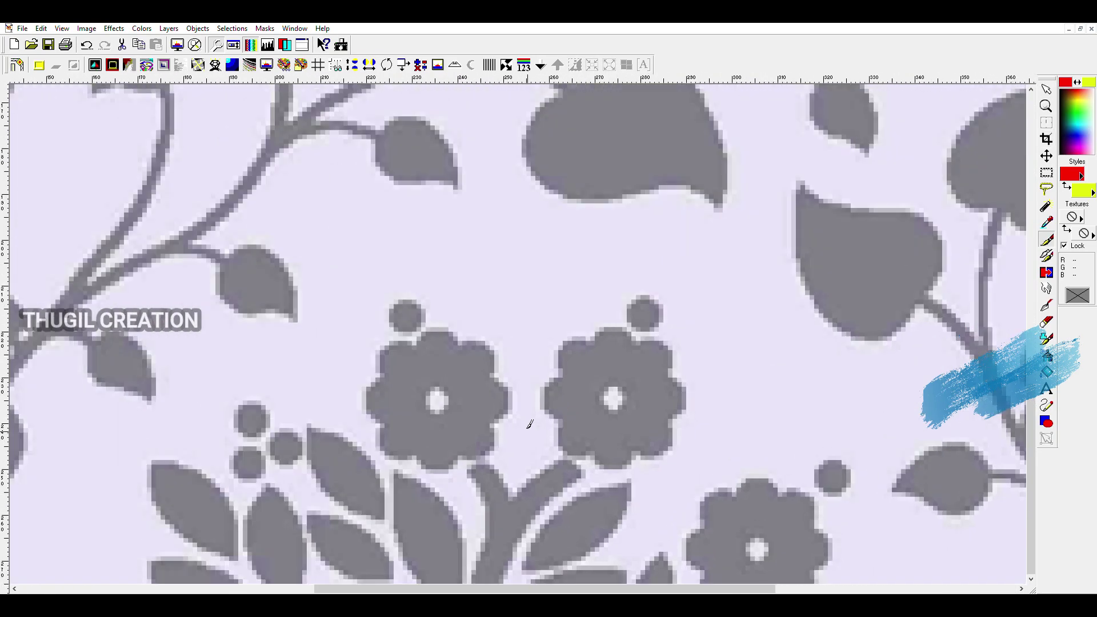
drag(443, 323, 487, 422)
scroll(433, 369, up, 2)
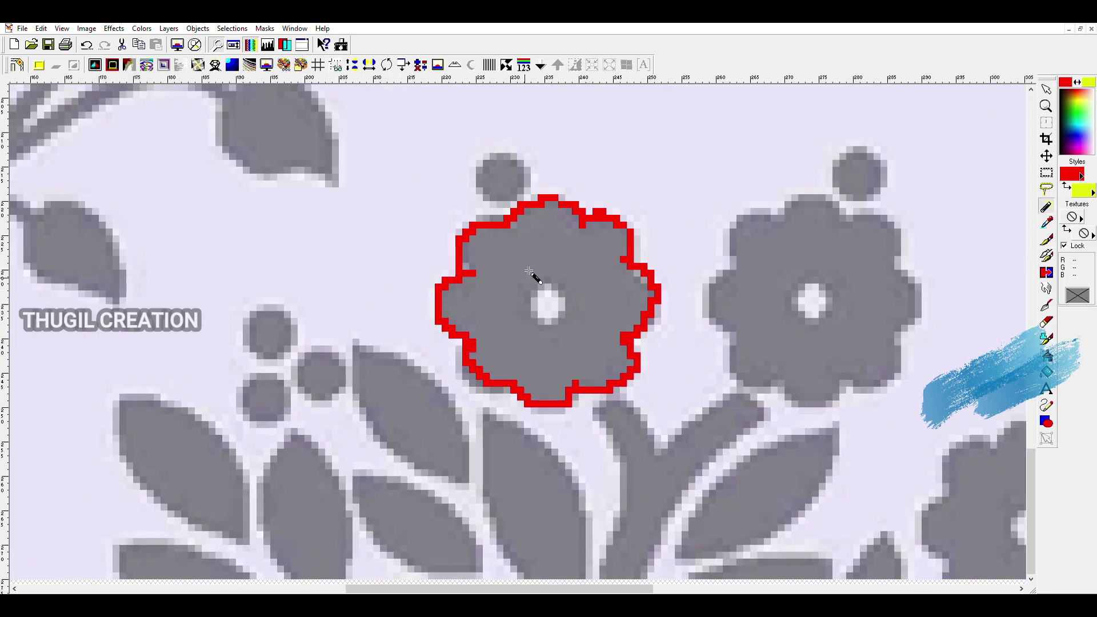
click(539, 228)
scroll(521, 330, up, 2)
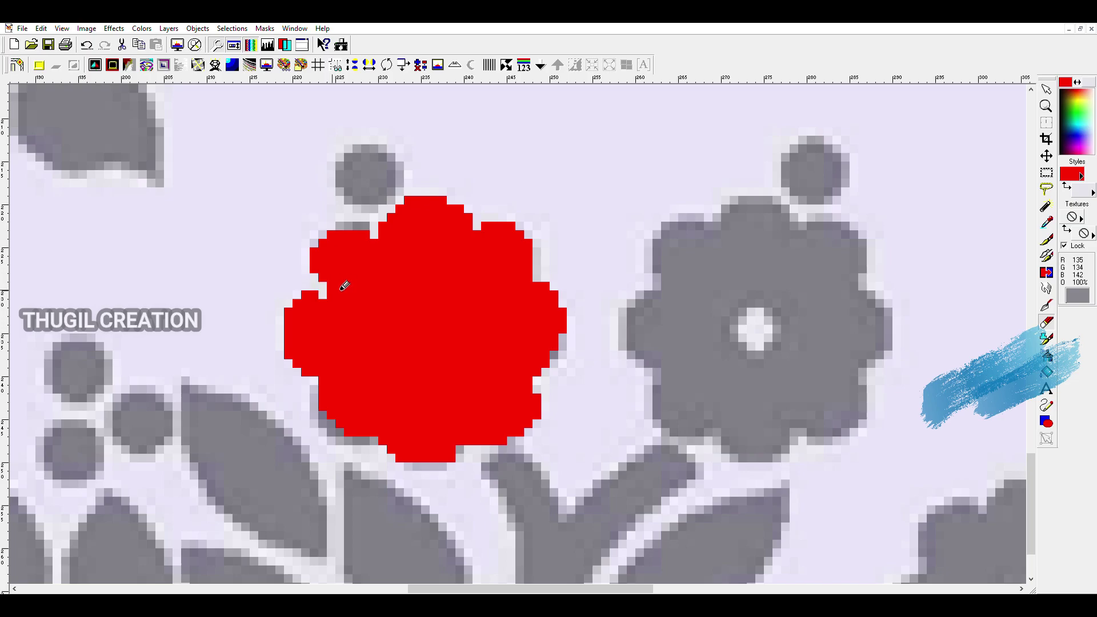
key(b)
scroll(507, 286, up, 1)
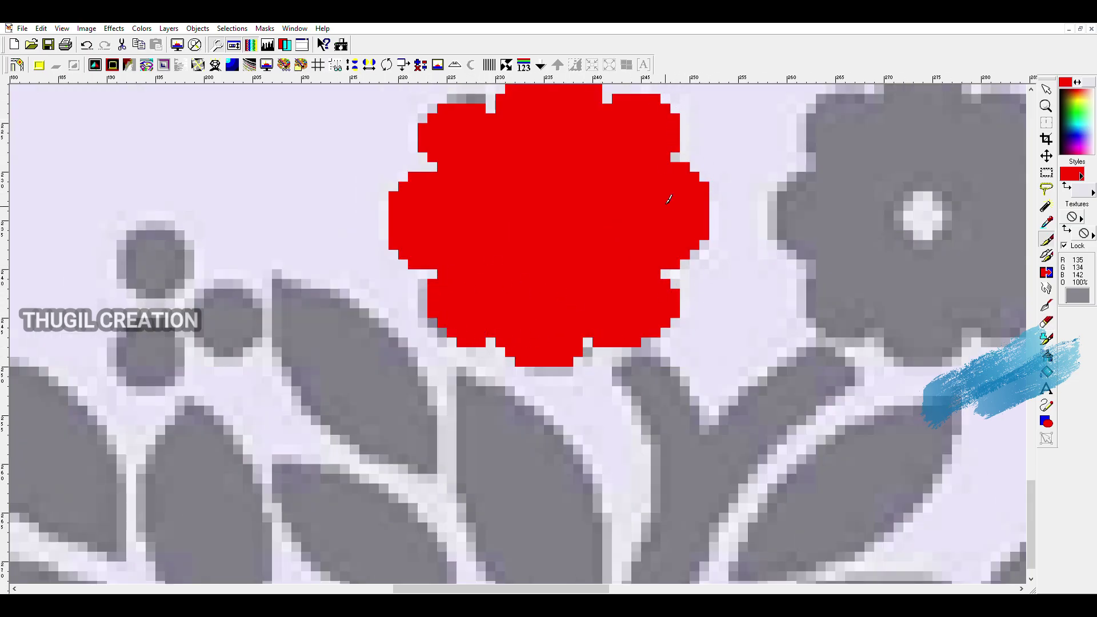
scroll(669, 199, down, 1)
Step: Paste copies of the red flower over several of the grey flowers
key(m)
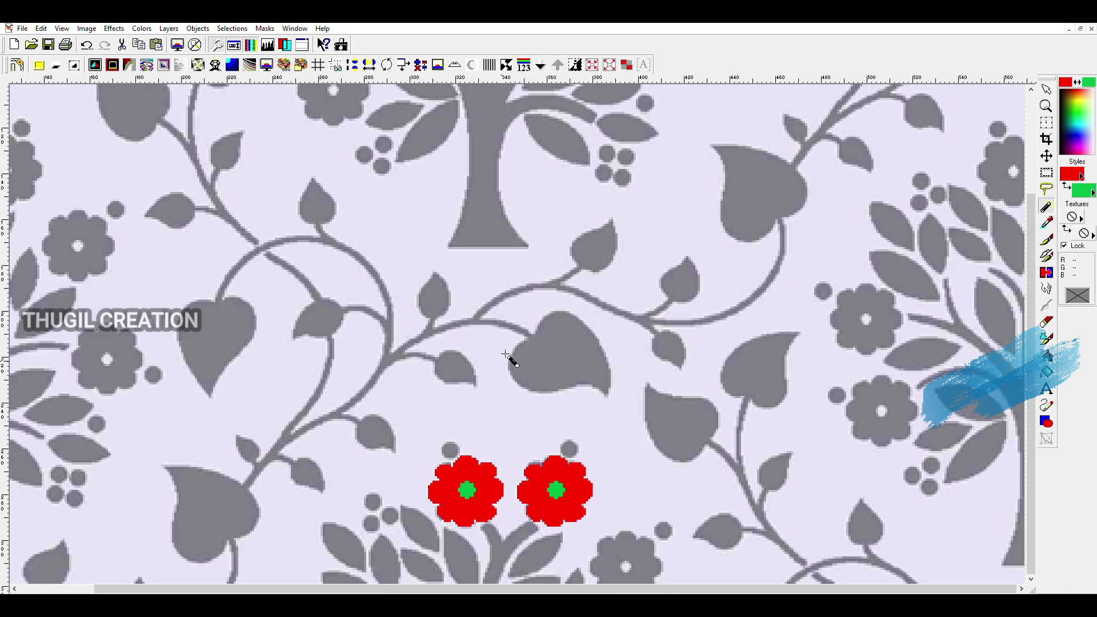
scroll(506, 354, down, 1)
click(657, 164)
key(ctrl+l)
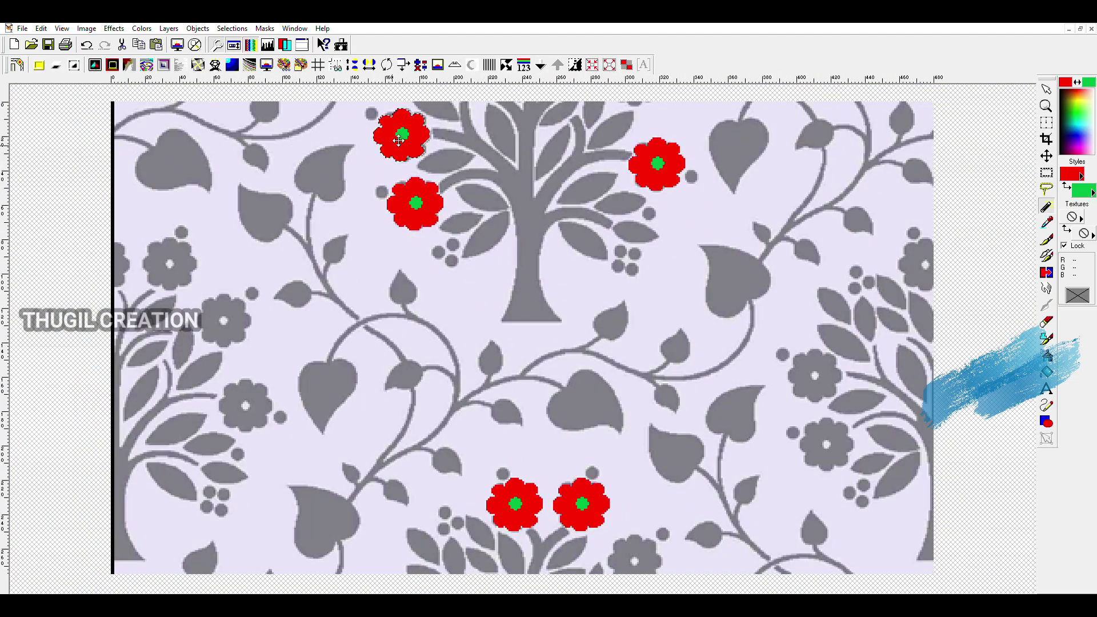
click(398, 140)
scroll(398, 139, down, 1)
click(287, 288)
click(324, 325)
click(339, 383)
Step: Paste two more red flowers on the right, then fill the berry above the left flower navy
key(ctrl+l)
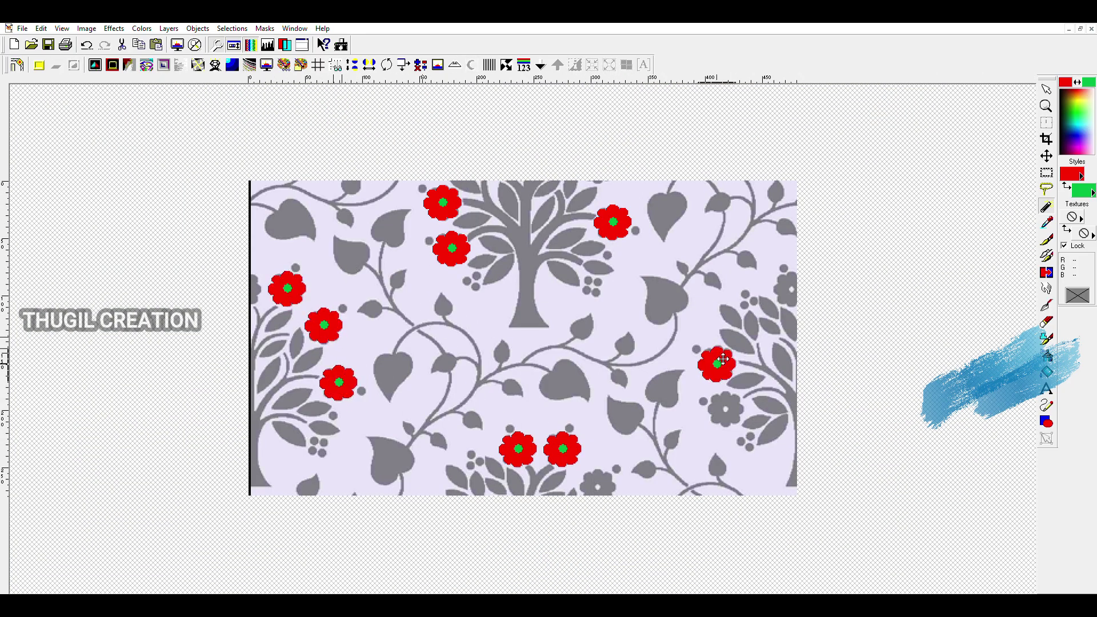
click(723, 358)
key(ctrl+l)
click(725, 407)
scroll(453, 379, up, 1)
scroll(483, 454, up, 2)
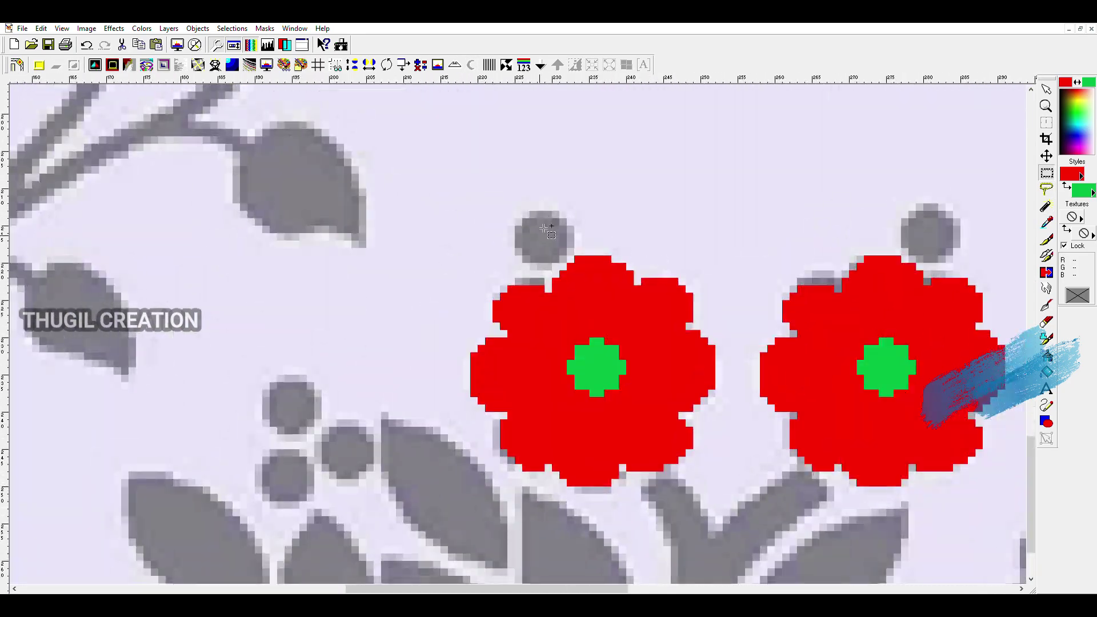
click(1086, 130)
click(544, 234)
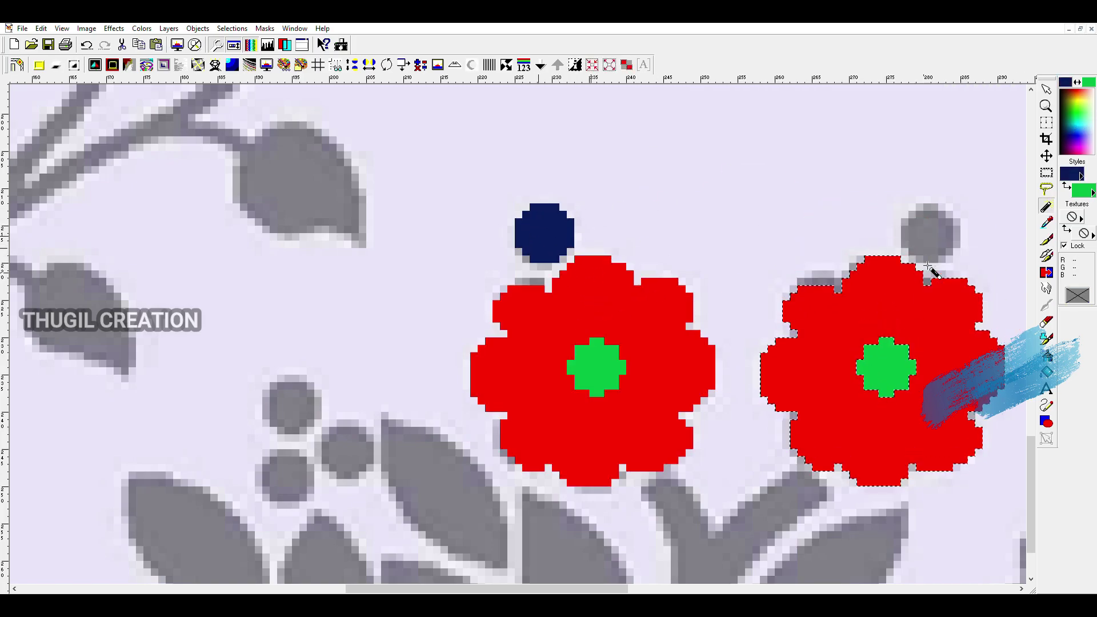
Step: Paste the flower with its navy berry over its twin and clear the selection
scroll(891, 366, down, 1)
key(ctrl+l)
scroll(772, 322, down, 1)
key(ctrl+d)
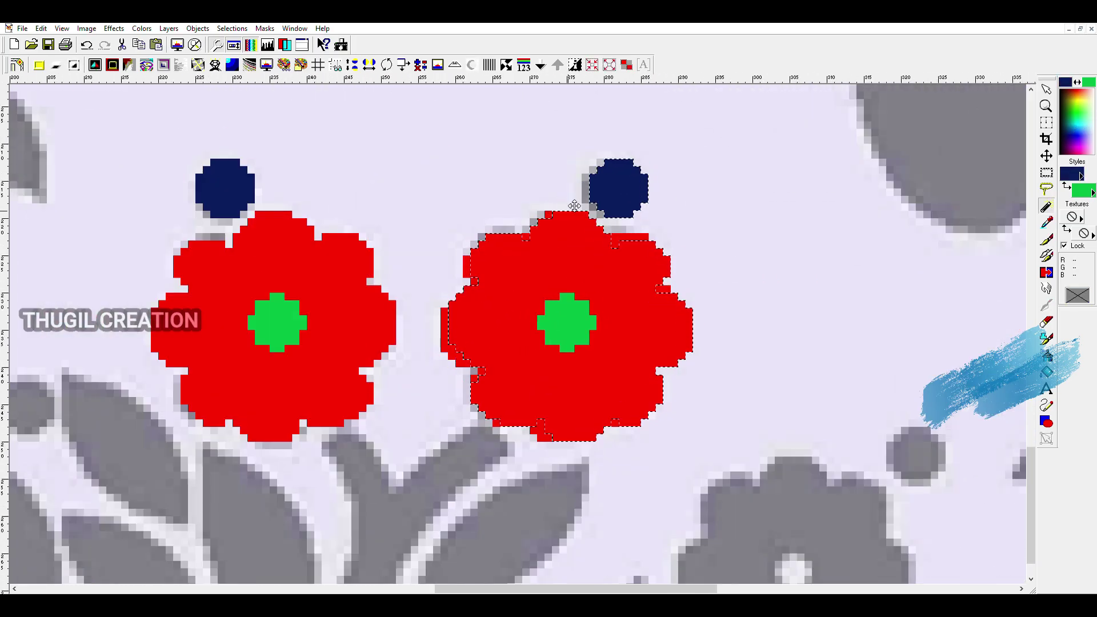
scroll(727, 281, down, 1)
scroll(526, 414, down, 1)
scroll(525, 414, up, 1)
Step: Fill the grey berry cluster near the flowers navy
click(600, 455)
scroll(557, 423, down, 1)
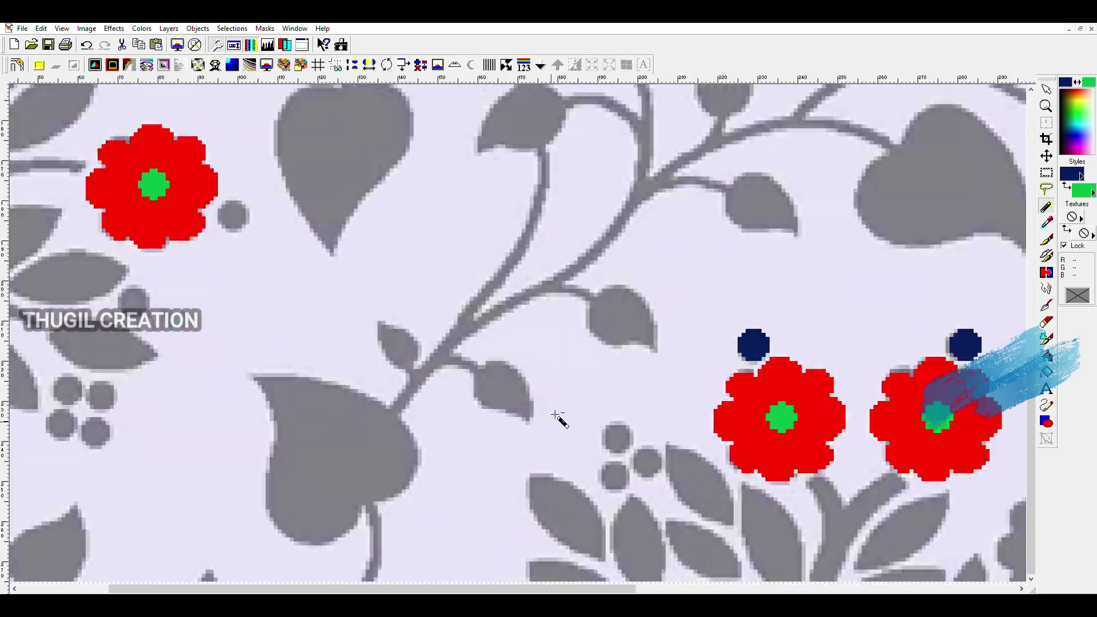
click(617, 434)
click(645, 468)
scroll(523, 234, down, 1)
scroll(521, 233, up, 2)
scroll(703, 384, down, 1)
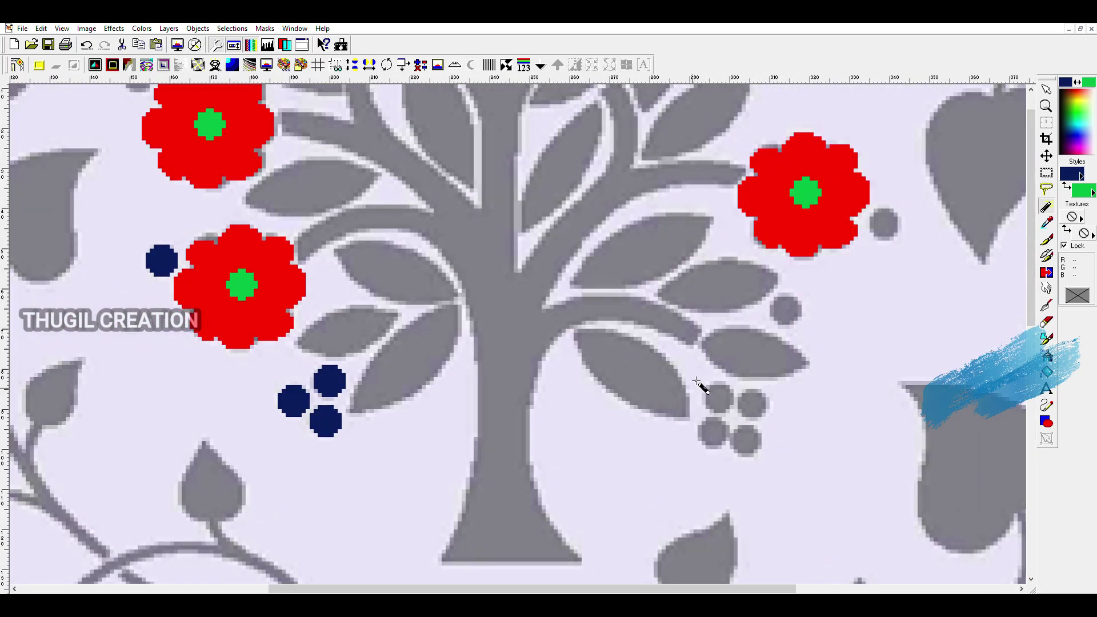
scroll(703, 385, down, 1)
Step: Fill the grey dots by the tree and beside the red flower navy
click(608, 284)
scroll(620, 305, up, 1)
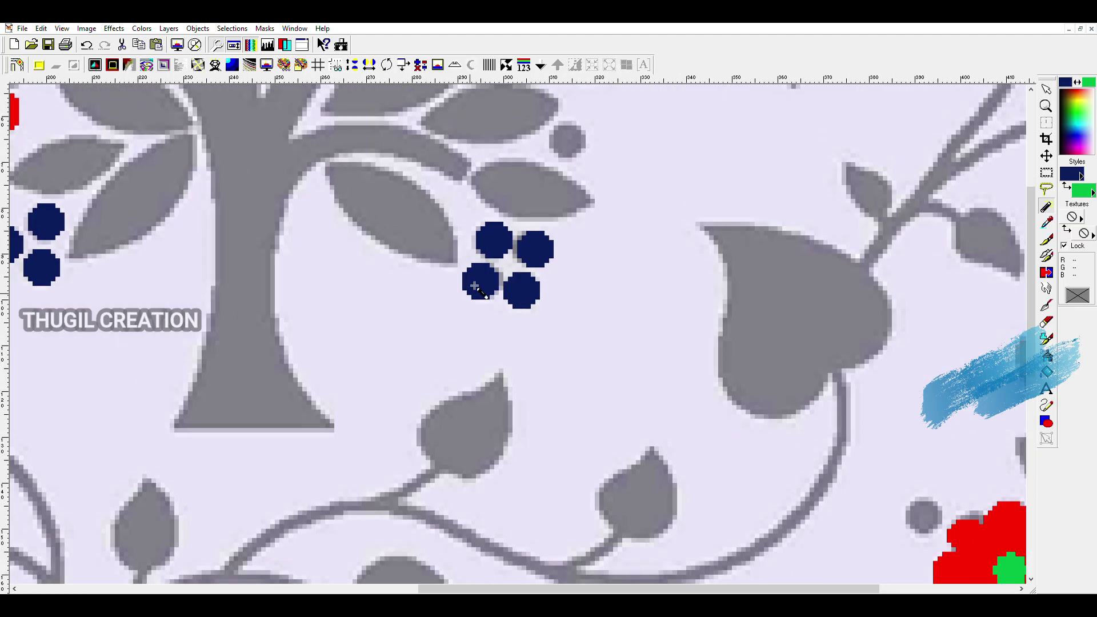
scroll(514, 257, up, 3)
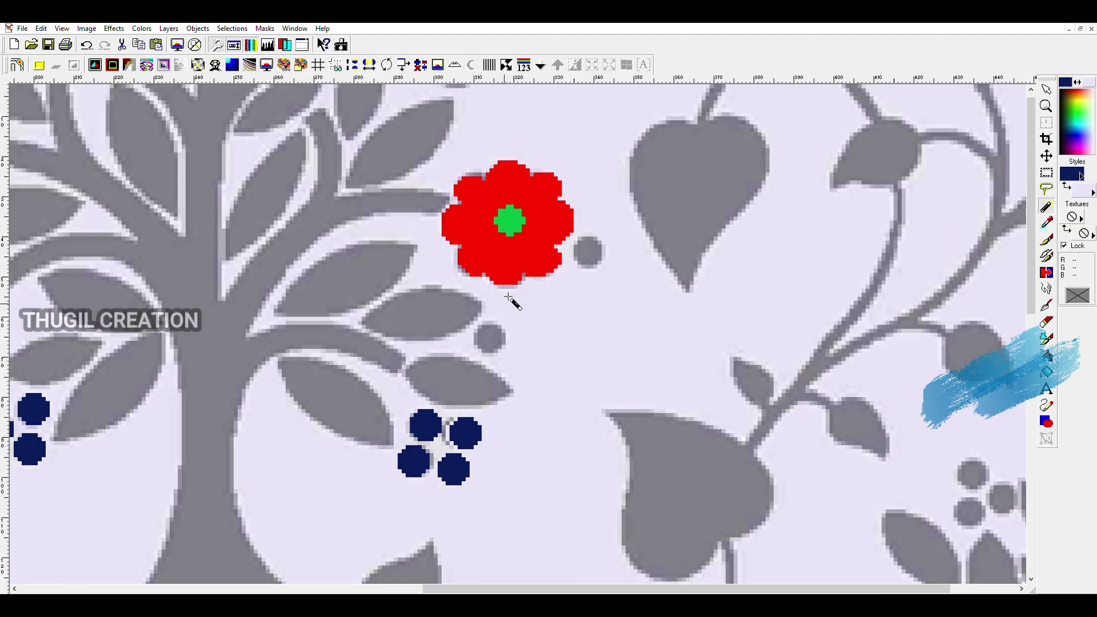
click(613, 272)
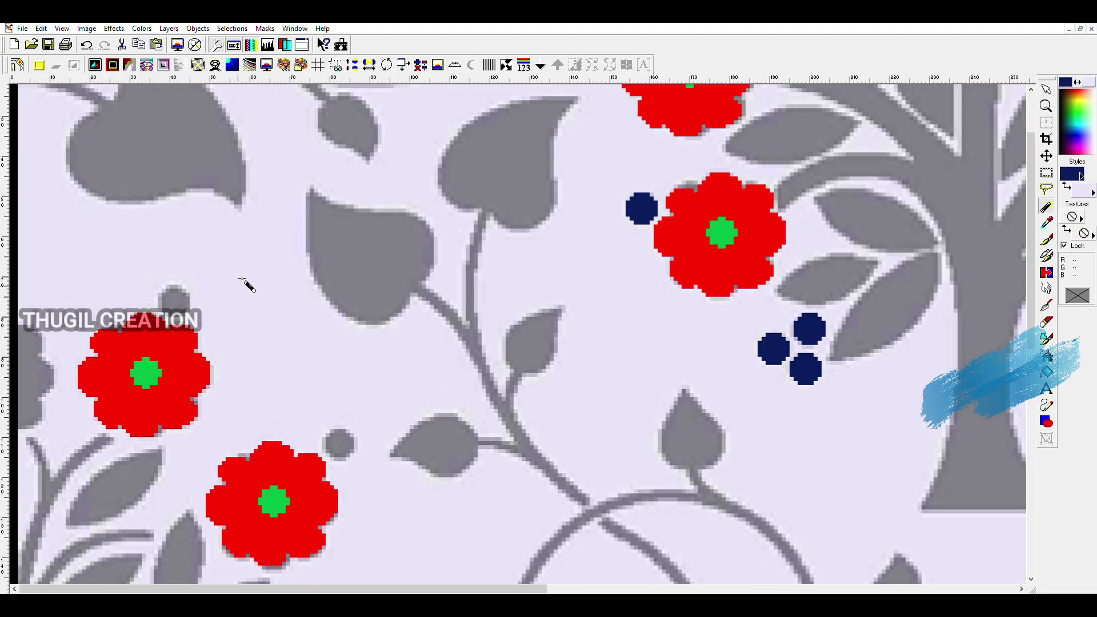
scroll(385, 439, down, 3)
scroll(263, 560, up, 1)
Step: Fill four grey berries near the left-hand flowers navy
click(293, 322)
click(224, 383)
click(173, 446)
click(200, 451)
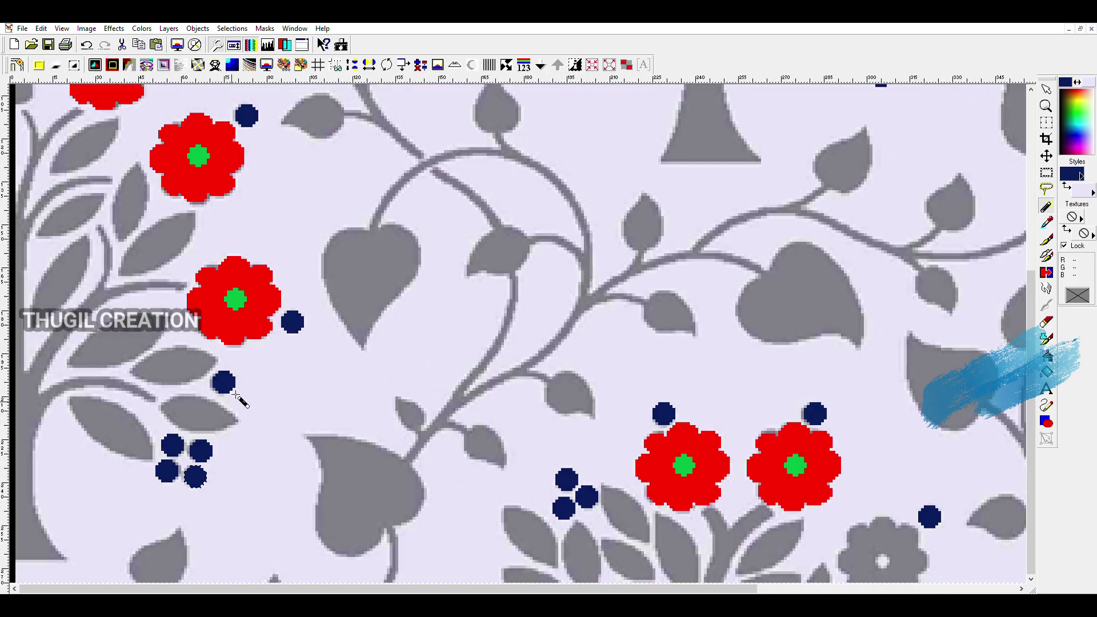
scroll(237, 398, down, 3)
scroll(965, 366, up, 1)
Step: Fill the six berries on the lower-right and right side navy
click(819, 468)
click(812, 514)
click(851, 496)
scroll(829, 412, down, 1)
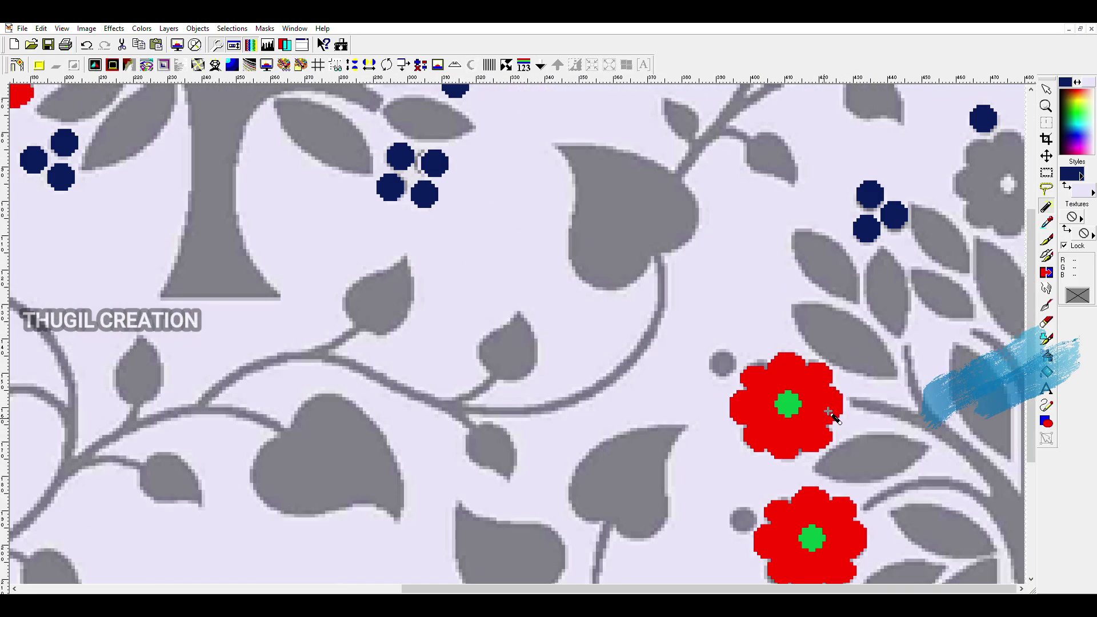
scroll(830, 412, down, 3)
scroll(434, 411, up, 2)
click(886, 430)
click(852, 446)
click(879, 460)
scroll(880, 457, down, 2)
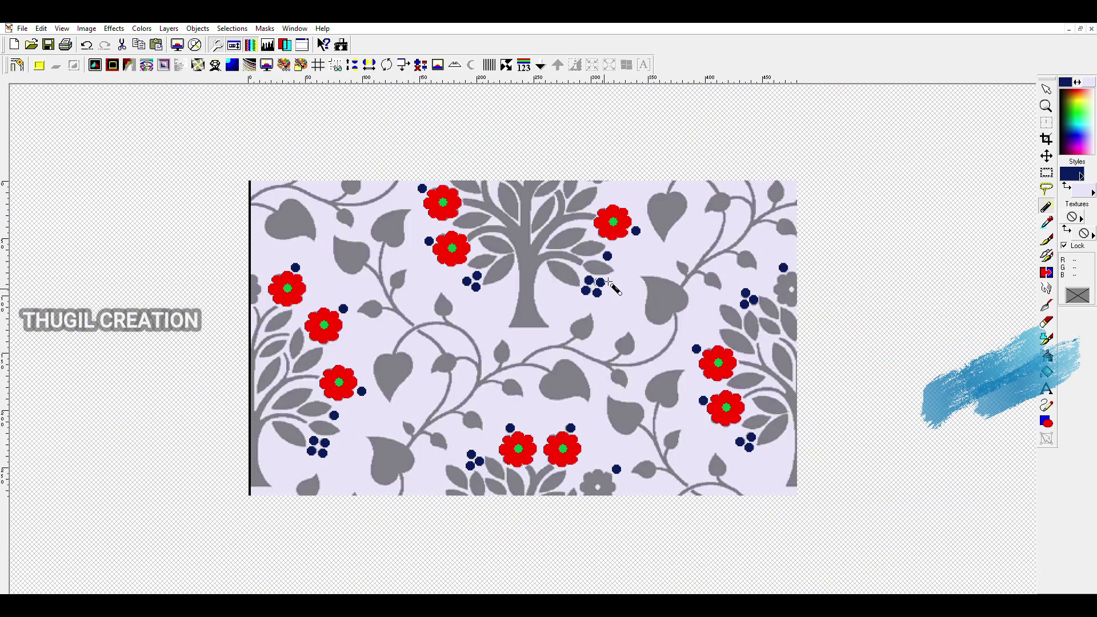
scroll(571, 342, up, 1)
Step: Choose magenta as the foreground painting colour
scroll(526, 404, up, 1)
scroll(457, 428, down, 2)
scroll(373, 459, up, 1)
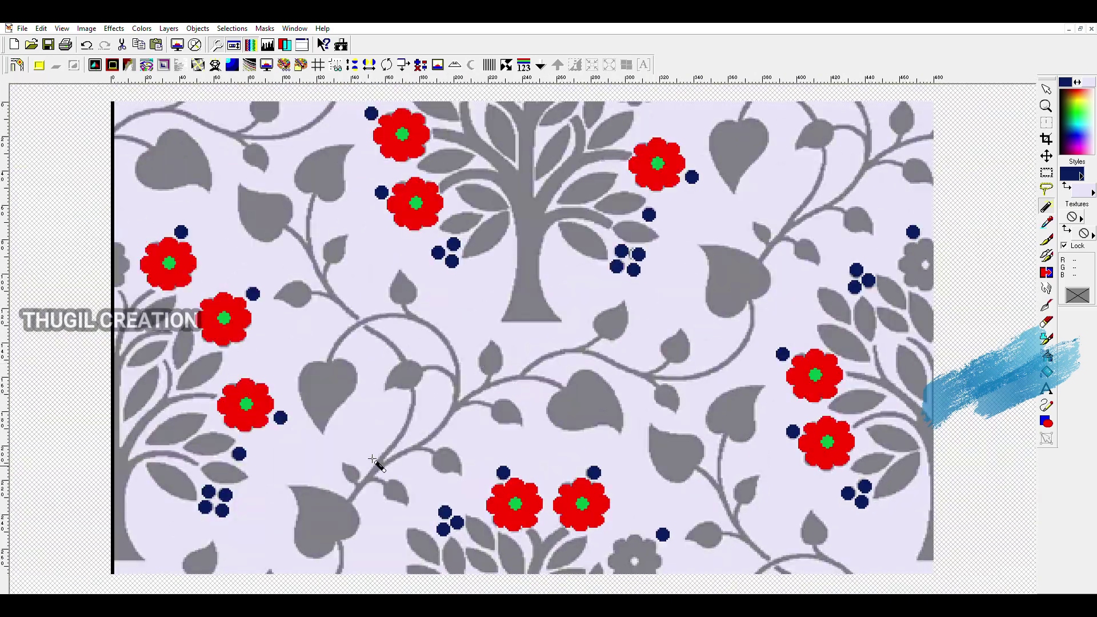
scroll(373, 462, up, 1)
click(1064, 97)
Step: Outline the upper-left sprig's leaves, stem and branch in magenta brush strokes
scroll(514, 343, up, 2)
mouse_move(441, 264)
mouse_down()
mouse_move(588, 426)
mouse_move(622, 350)
mouse_move(591, 424)
mouse_up()
scroll(591, 424, up, 1)
mouse_move(435, 259)
mouse_down()
mouse_move(611, 528)
mouse_move(600, 420)
mouse_move(683, 294)
mouse_move(605, 440)
mouse_up()
scroll(605, 440, down, 1)
drag(415, 203, 468, 305)
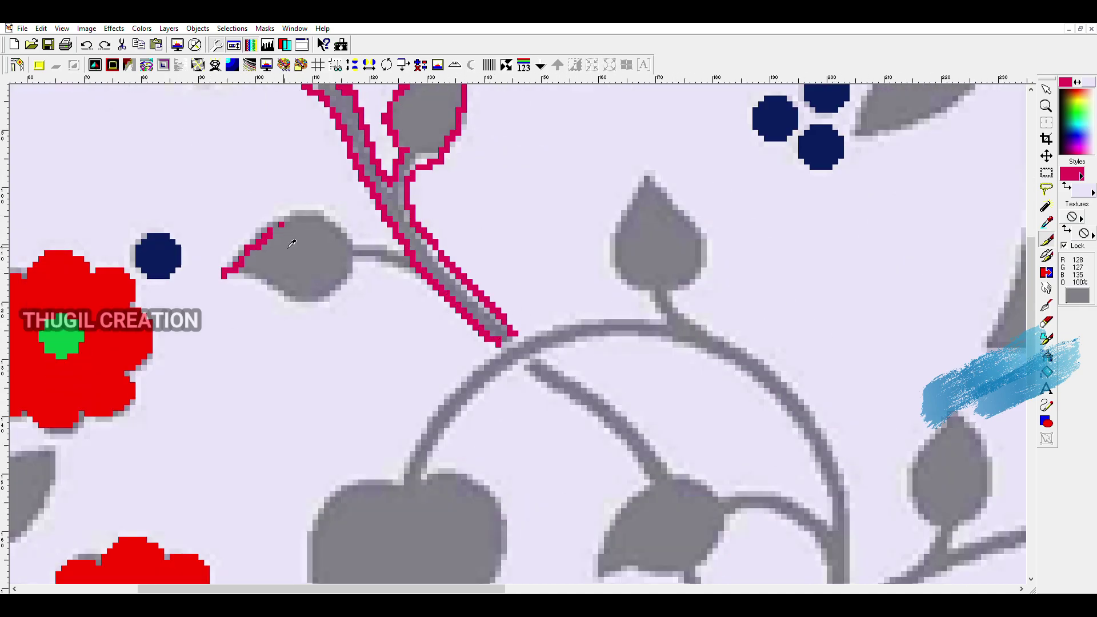
mouse_move(292, 243)
mouse_down()
mouse_move(400, 254)
mouse_move(229, 277)
mouse_up()
scroll(400, 257, up, 1)
scroll(515, 286, up, 1)
mouse_move(493, 352)
mouse_down()
mouse_move(584, 236)
mouse_move(574, 407)
mouse_up()
Step: Fill the outlined leaves, a small leaf and the stem specks solid magenta
key(m)
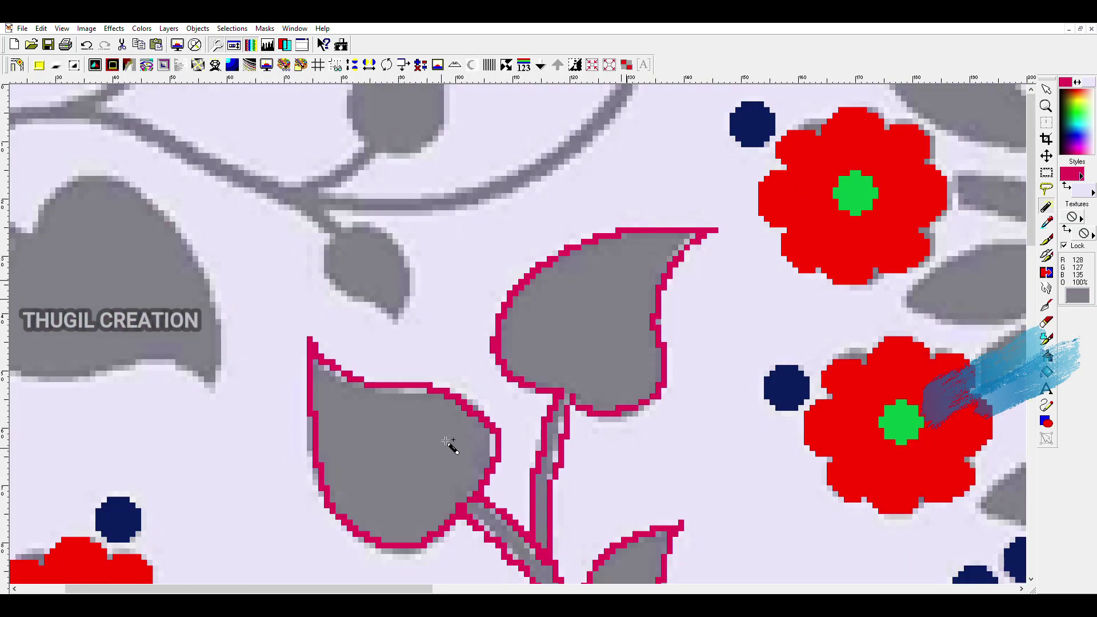
key(ctrl+d)
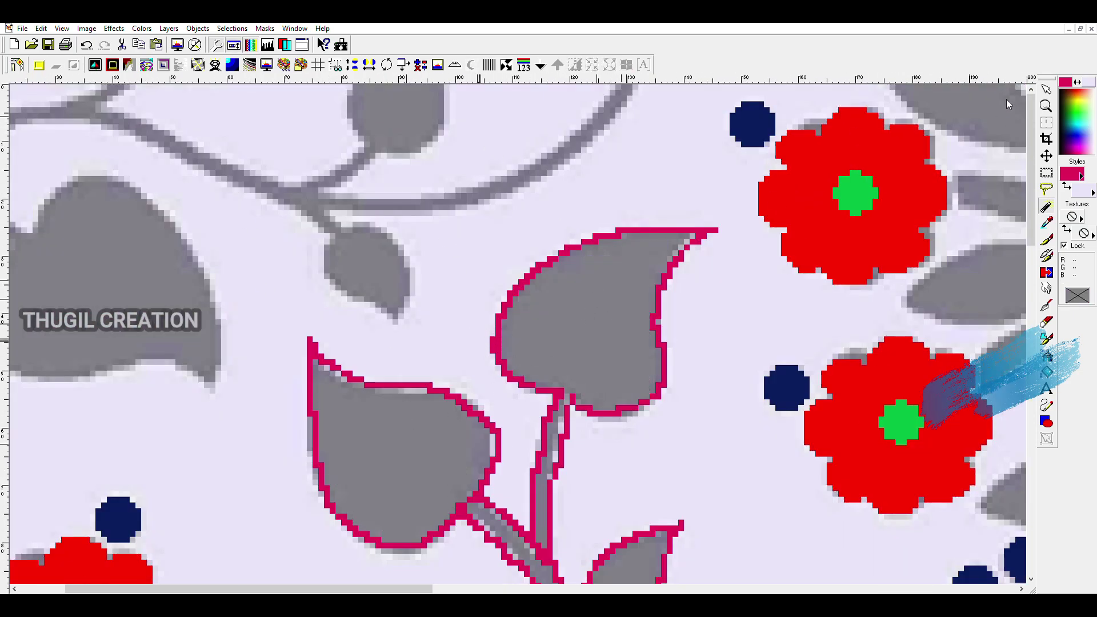
click(441, 436)
scroll(441, 436, down, 2)
click(483, 445)
scroll(435, 300, up, 2)
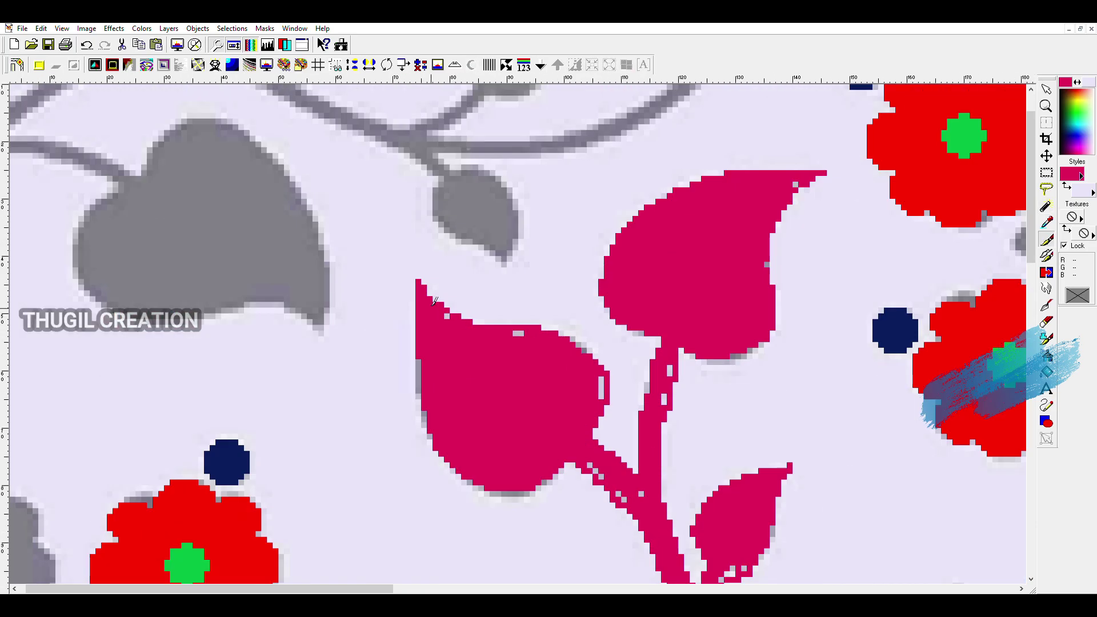
scroll(604, 467, down, 2)
click(492, 388)
scroll(400, 343, up, 1)
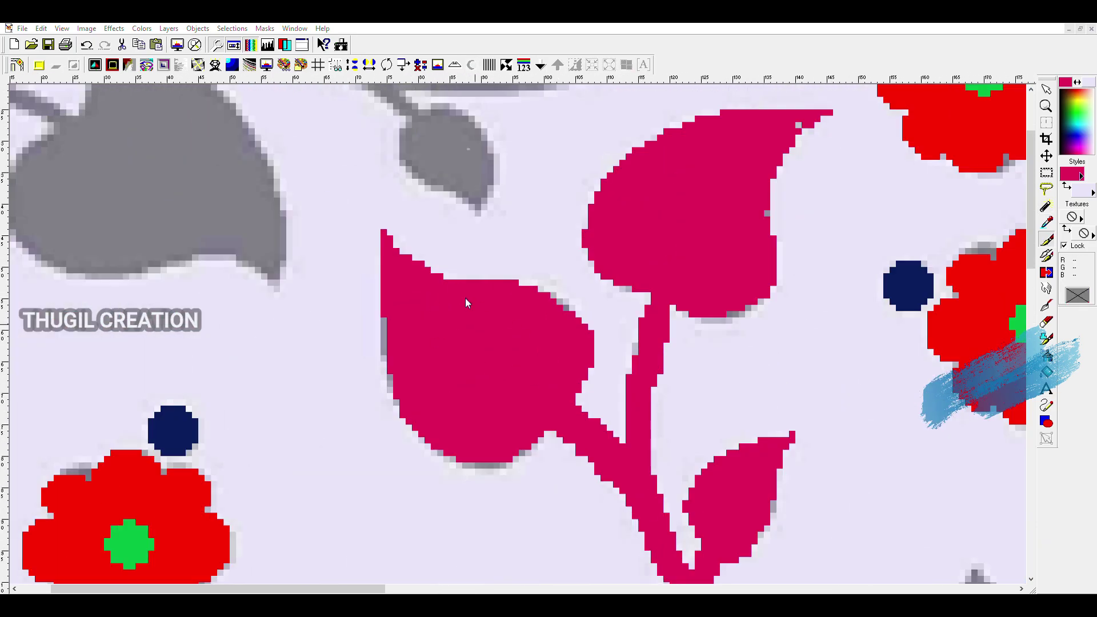
scroll(330, 328, up, 1)
scroll(329, 328, down, 1)
scroll(203, 316, up, 2)
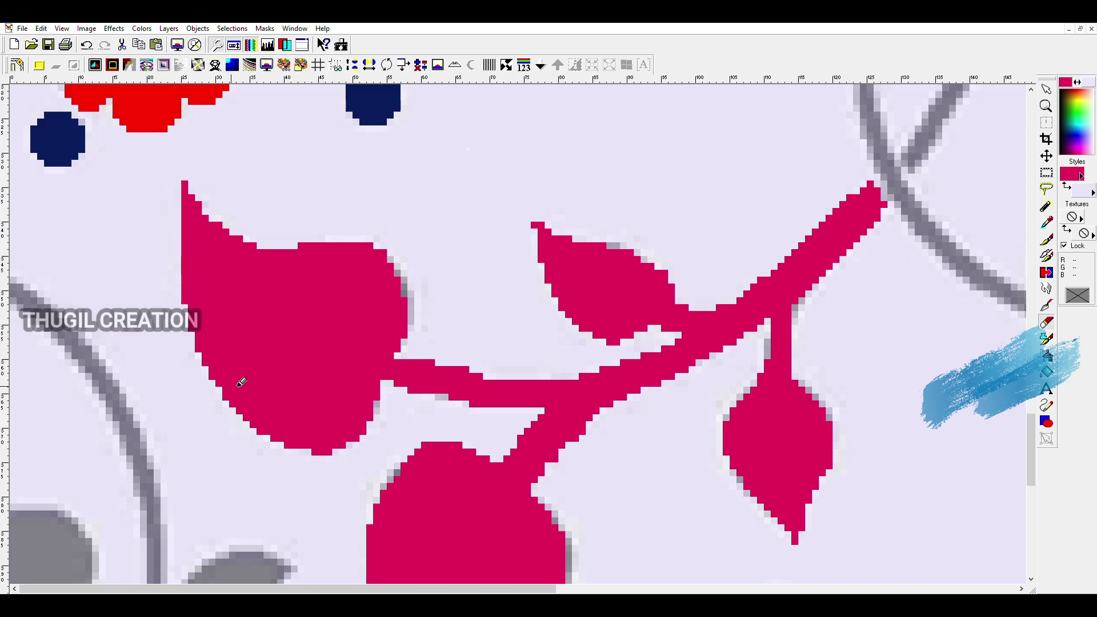
Step: Trim the leaf's bottom edge, erase stray paint, and resample the magenta with the dropper
drag(299, 455, 372, 432)
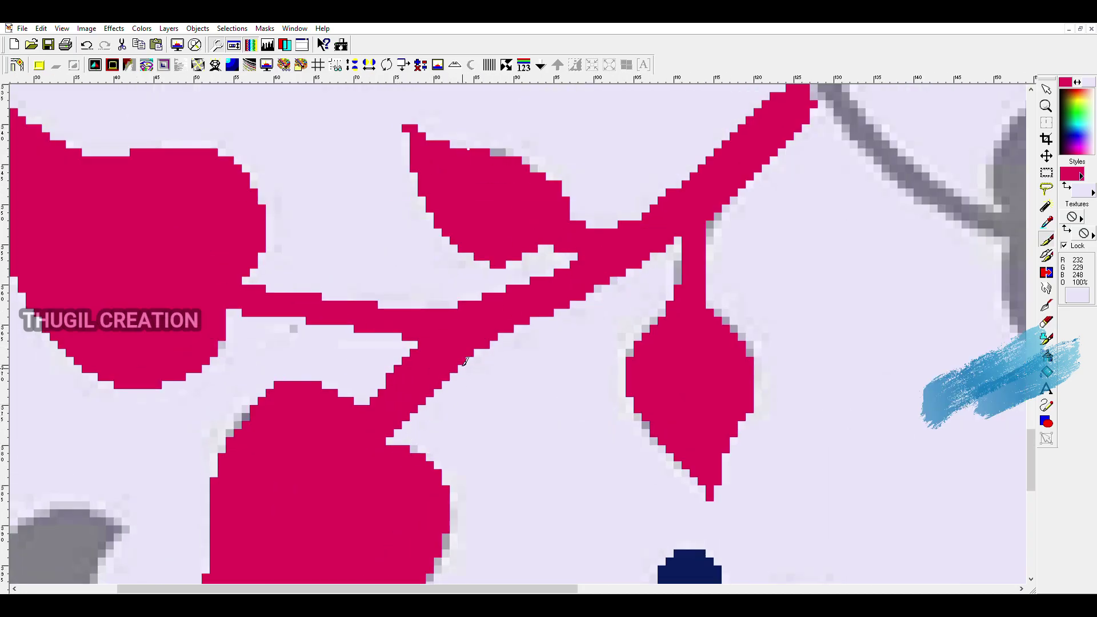
key(x)
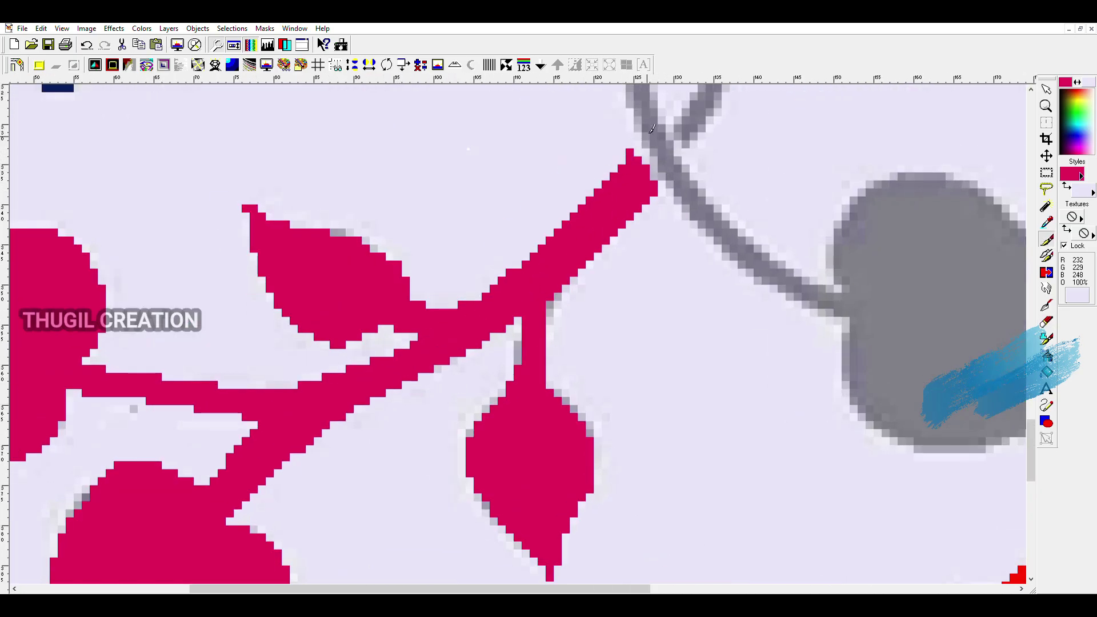
click(657, 200)
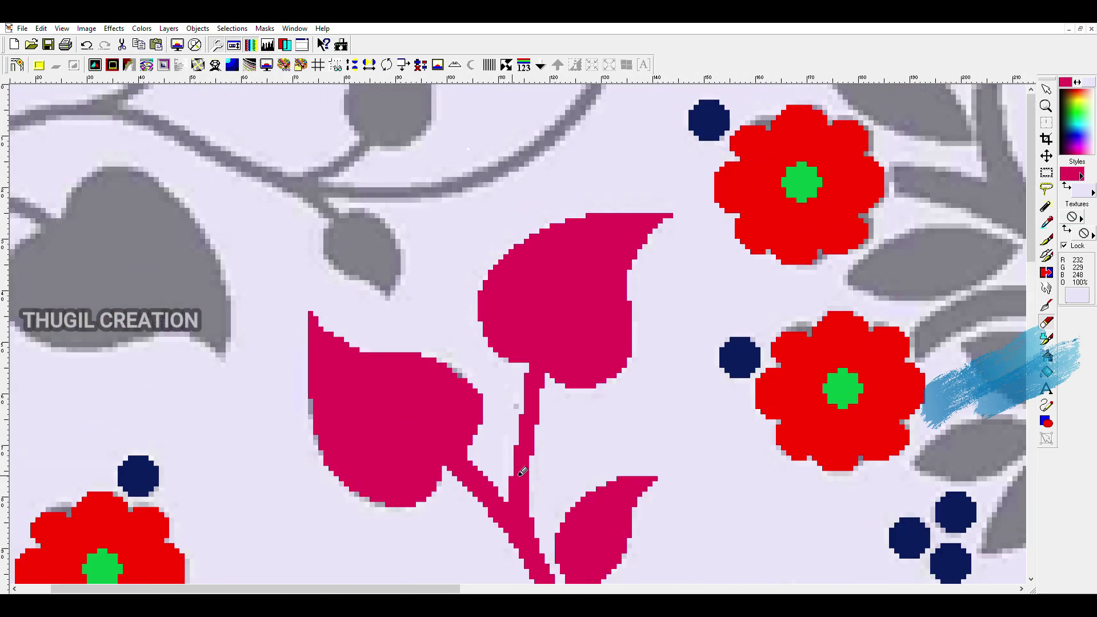
key(b)
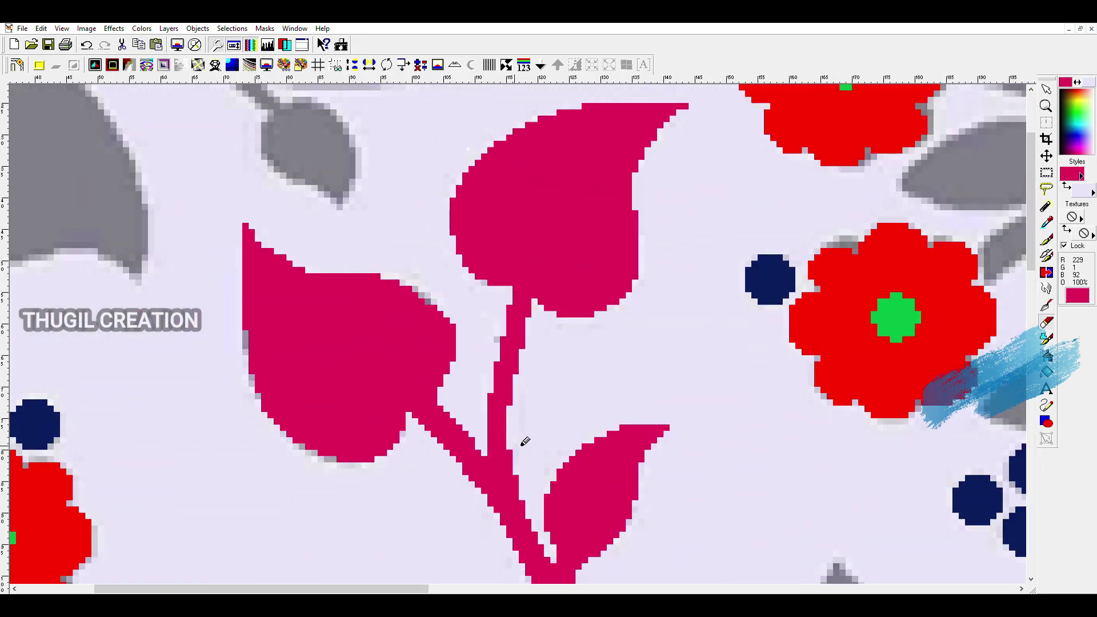
scroll(571, 436, down, 1)
scroll(512, 289, down, 1)
scroll(456, 306, down, 1)
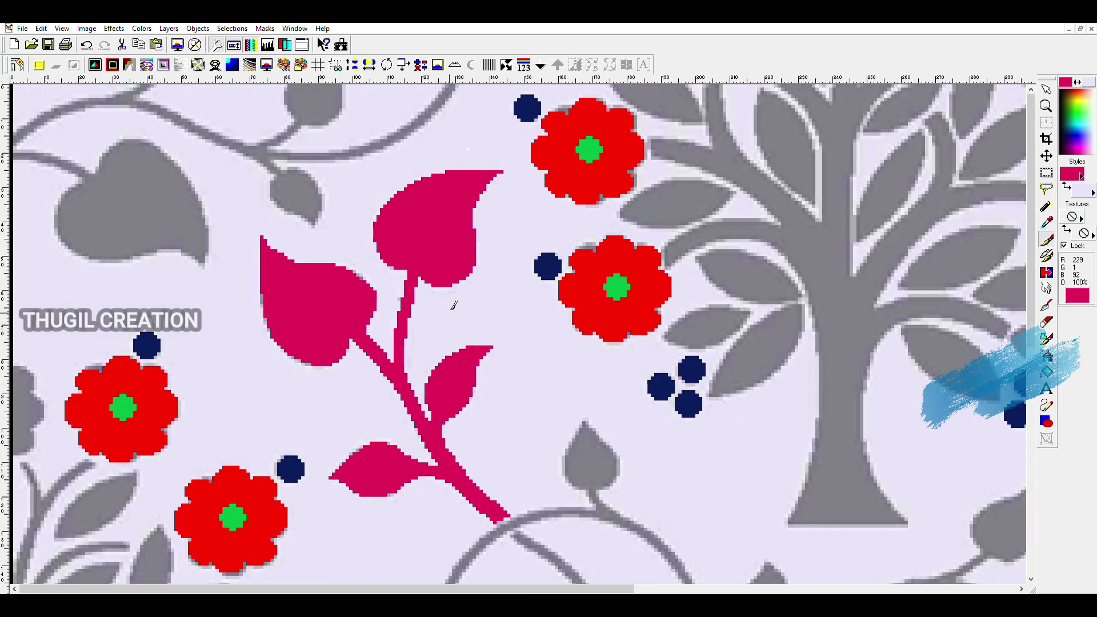
scroll(492, 291, down, 2)
scroll(491, 293, up, 5)
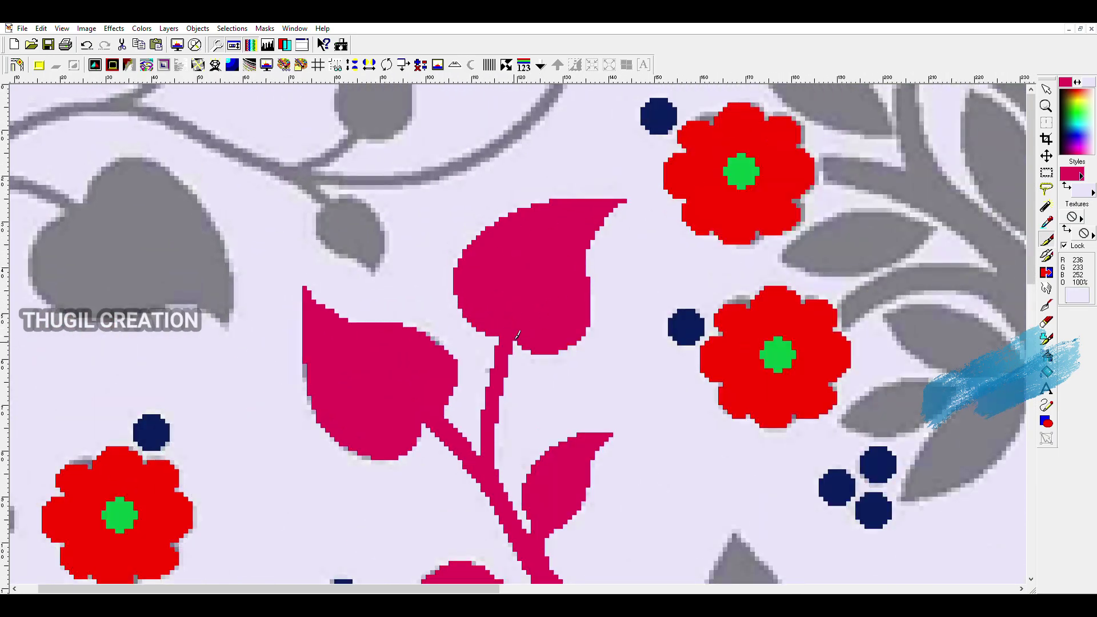
scroll(517, 334, down, 2)
scroll(400, 308, down, 2)
scroll(413, 282, up, 4)
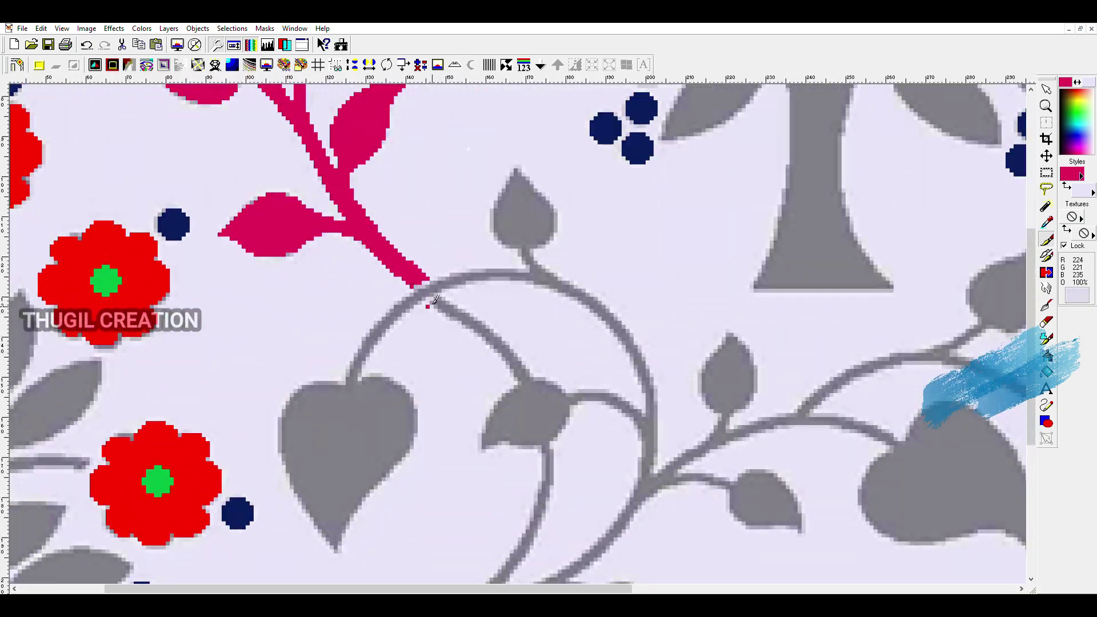
Step: Undo and restore a stray stroke, then paint the upright grey vine stem magenta
scroll(470, 305, up, 1)
key(ctrl+z)
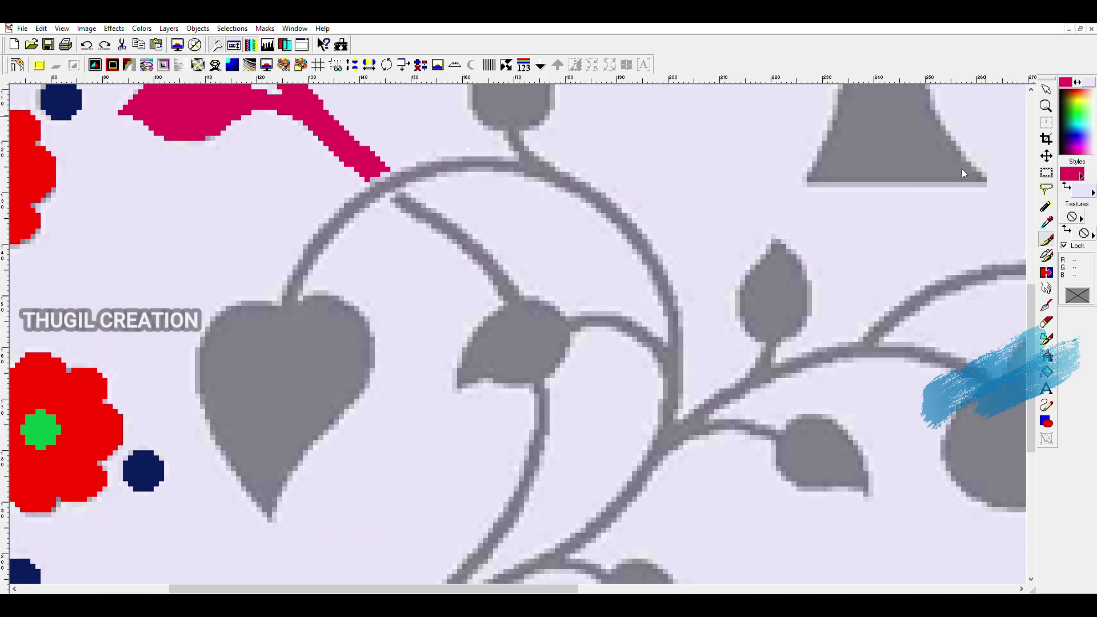
key(ctrl+alt+z)
scroll(431, 214, down, 2)
scroll(491, 269, up, 2)
drag(434, 386, 551, 220)
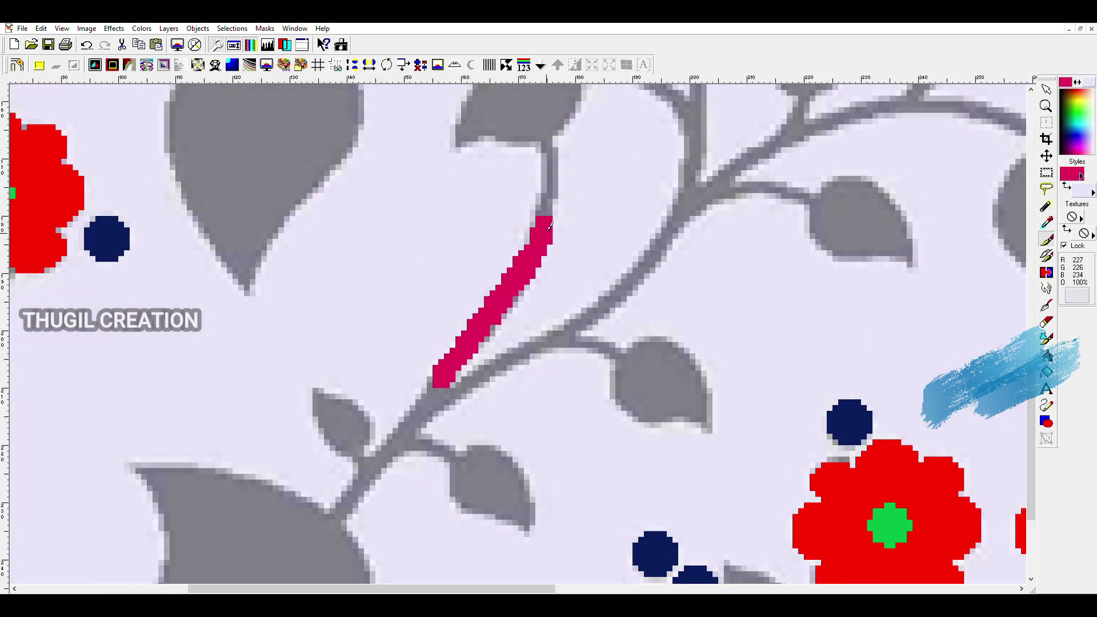
drag(546, 143, 550, 211)
Step: Paint the curved stem arc, right branches and upward-curving stem magenta
scroll(550, 211, down, 2)
drag(197, 403, 575, 485)
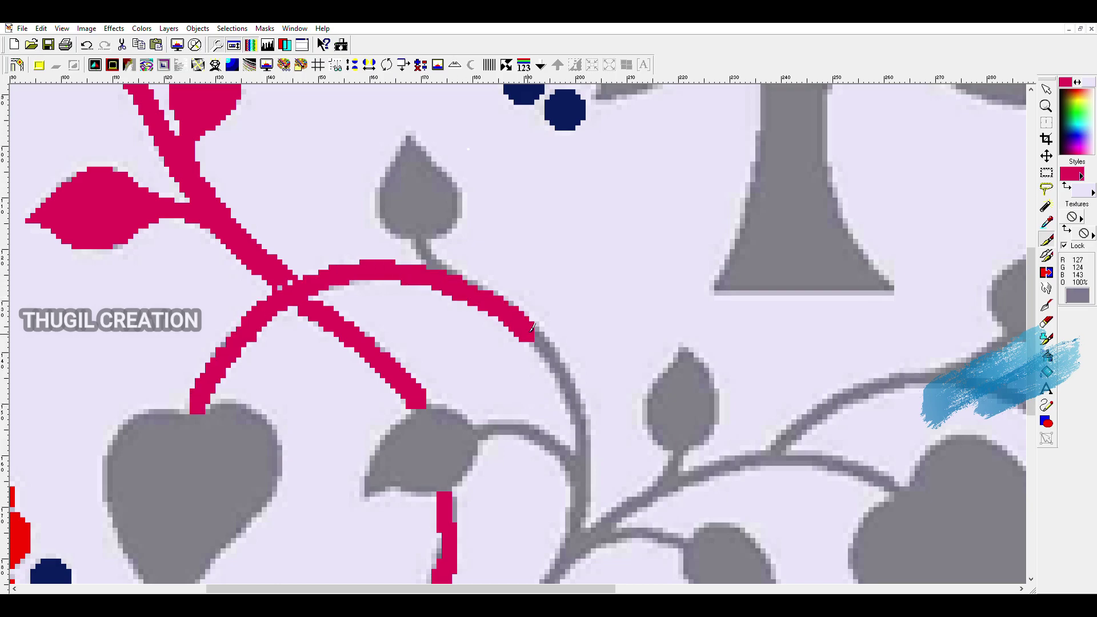
scroll(574, 485, up, 1)
scroll(514, 400, down, 2)
drag(362, 442, 502, 339)
scroll(503, 339, up, 2)
mouse_move(342, 277)
mouse_down()
mouse_move(600, 315)
mouse_move(751, 316)
mouse_up()
scroll(751, 316, down, 1)
drag(417, 331, 903, 366)
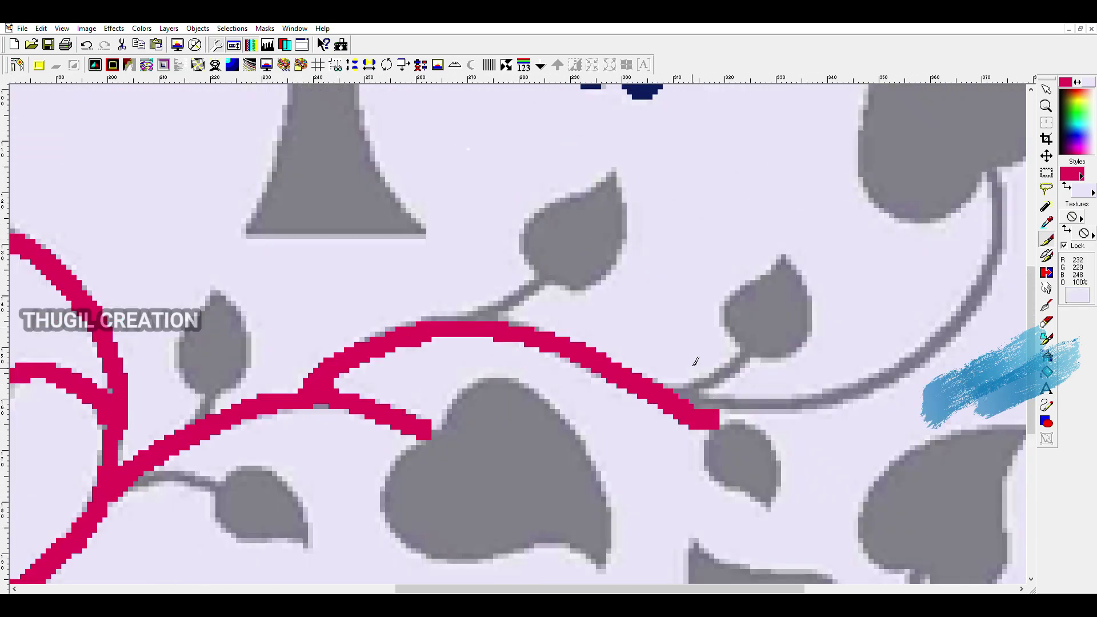
scroll(903, 366, down, 1)
drag(526, 360, 624, 184)
scroll(624, 183, up, 1)
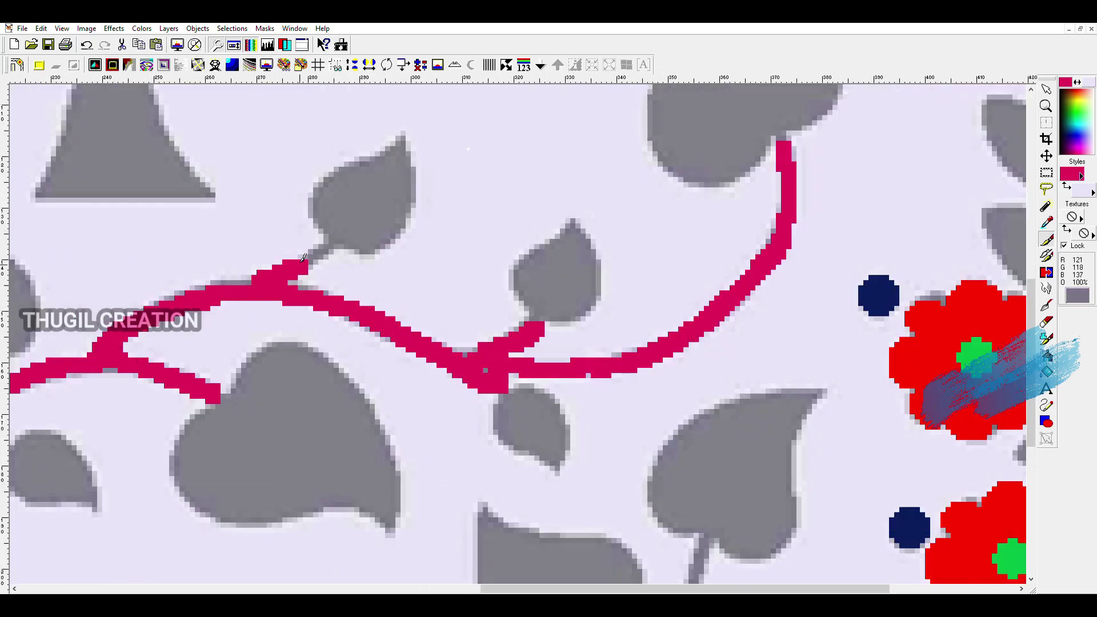
scroll(624, 313, up, 1)
scroll(625, 313, down, 1)
scroll(523, 357, down, 2)
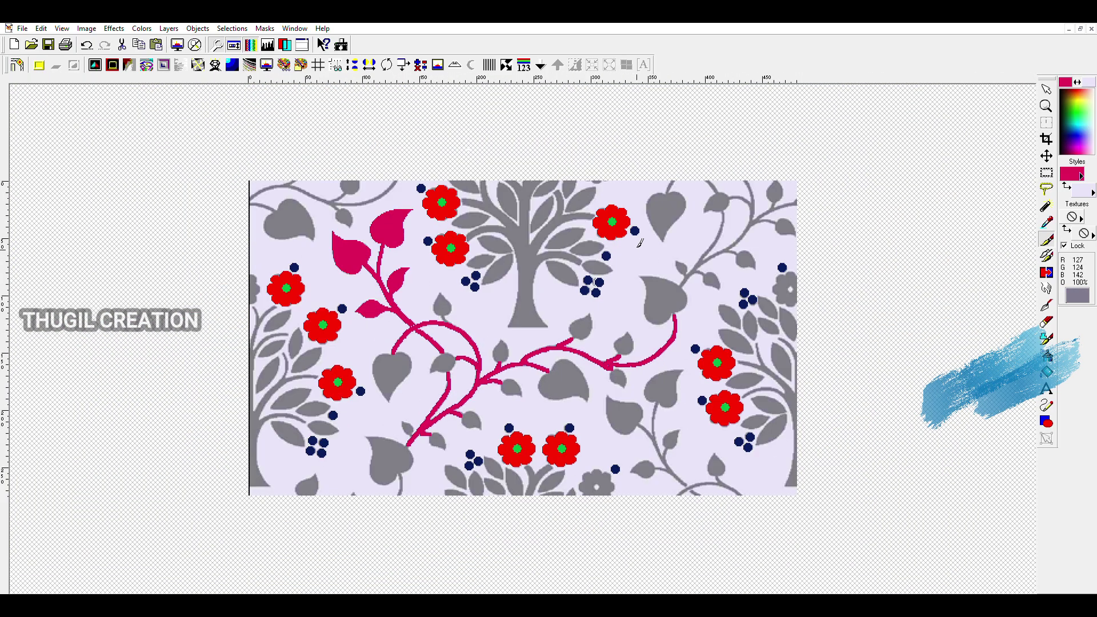
scroll(522, 356, up, 3)
scroll(522, 357, up, 1)
scroll(522, 356, up, 1)
Step: Outline the heart-shaped leaf, the small leaves and the large leaf in magenta
drag(503, 338, 620, 537)
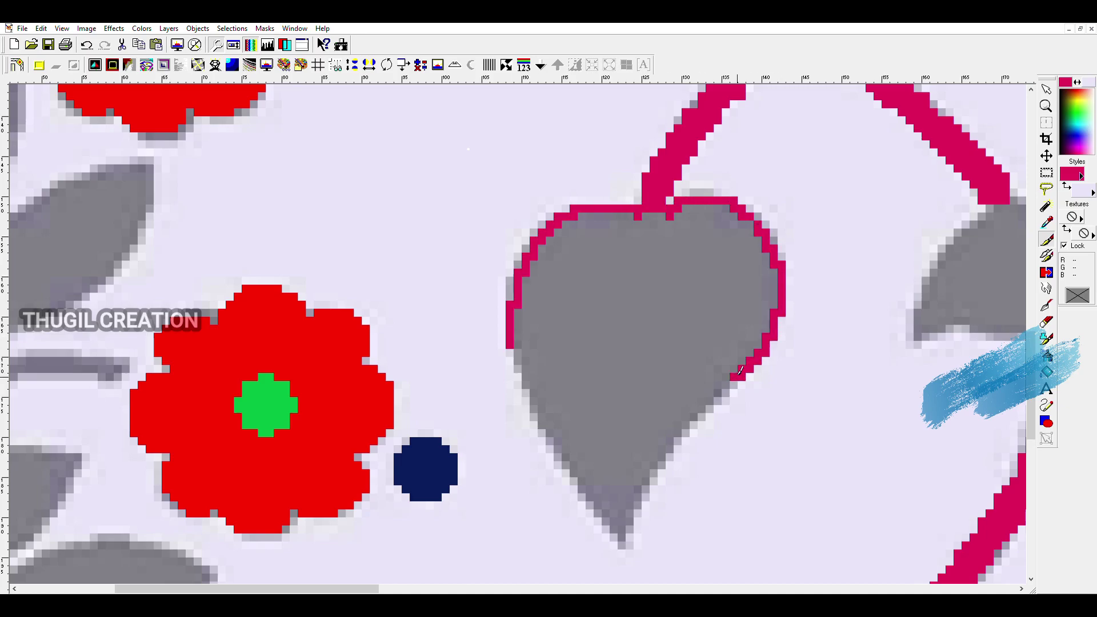
scroll(620, 537, down, 1)
drag(549, 239, 451, 365)
scroll(451, 365, down, 1)
scroll(480, 263, up, 1)
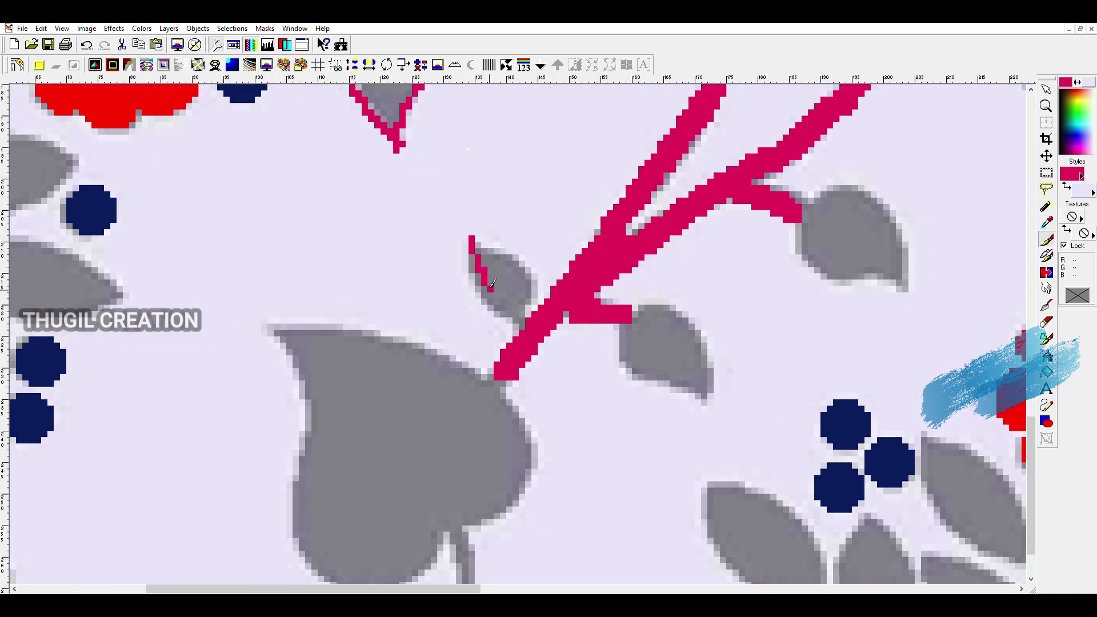
drag(474, 263, 474, 240)
drag(633, 333, 629, 320)
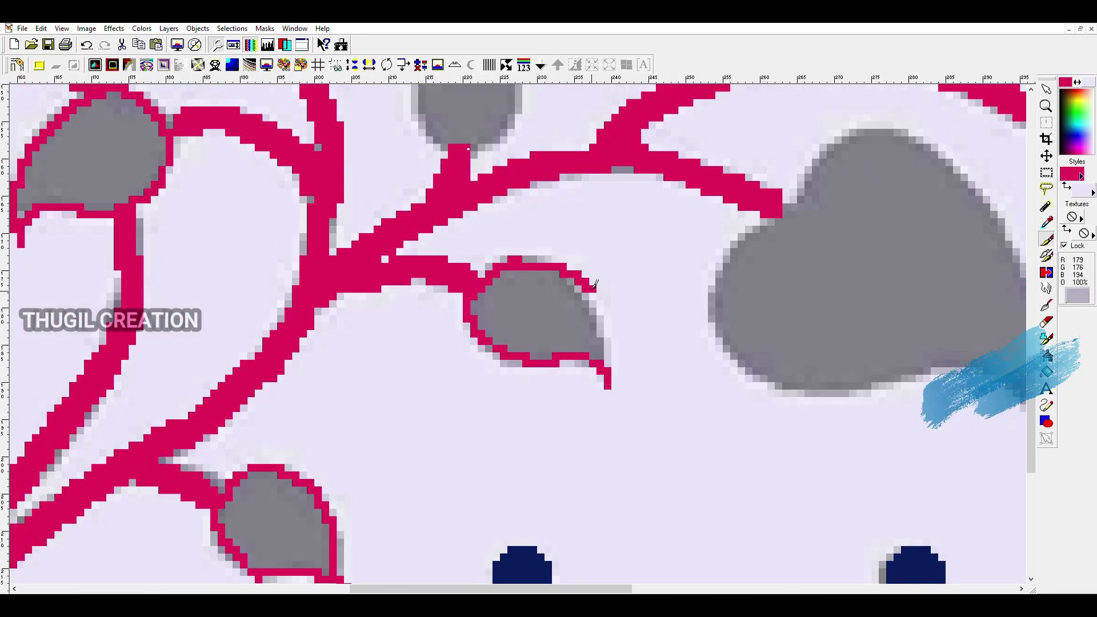
scroll(525, 280, right, 5)
mouse_move(525, 280)
mouse_down()
mouse_move(806, 394)
mouse_move(766, 228)
mouse_move(805, 389)
mouse_up()
scroll(805, 389, up, 1)
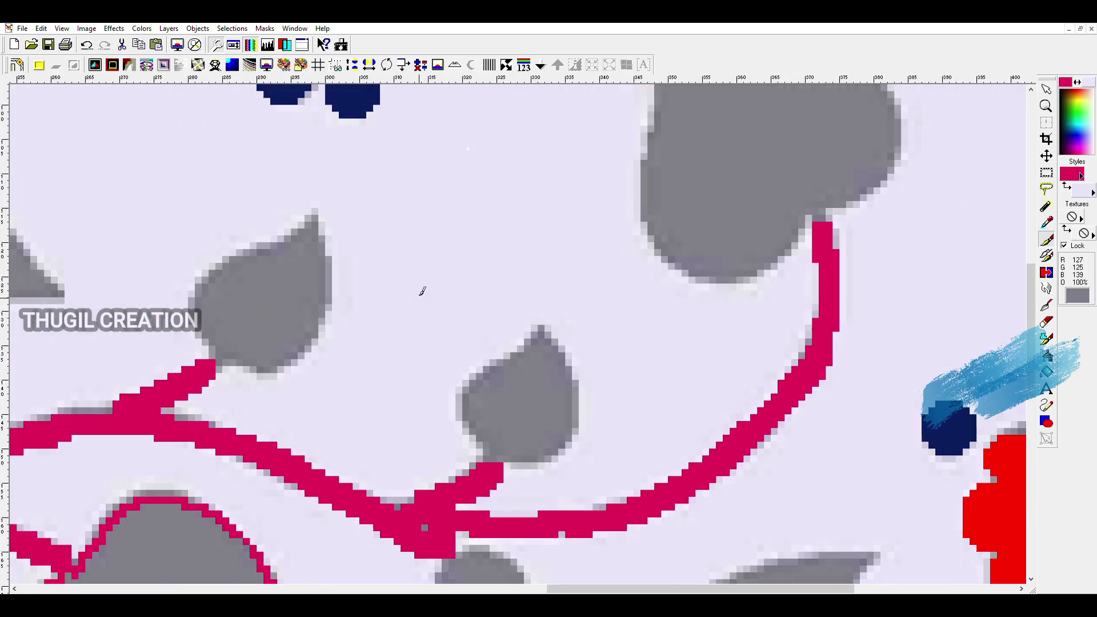
scroll(421, 289, right, 3)
Step: Outline the remaining small leaves and the big leaf in magenta, undoing one stray stroke
mouse_move(375, 369)
mouse_down()
mouse_move(540, 273)
mouse_move(380, 371)
mouse_up()
scroll(379, 371, down, 1)
drag(439, 206, 365, 320)
scroll(400, 320, up, 1)
drag(383, 395, 298, 257)
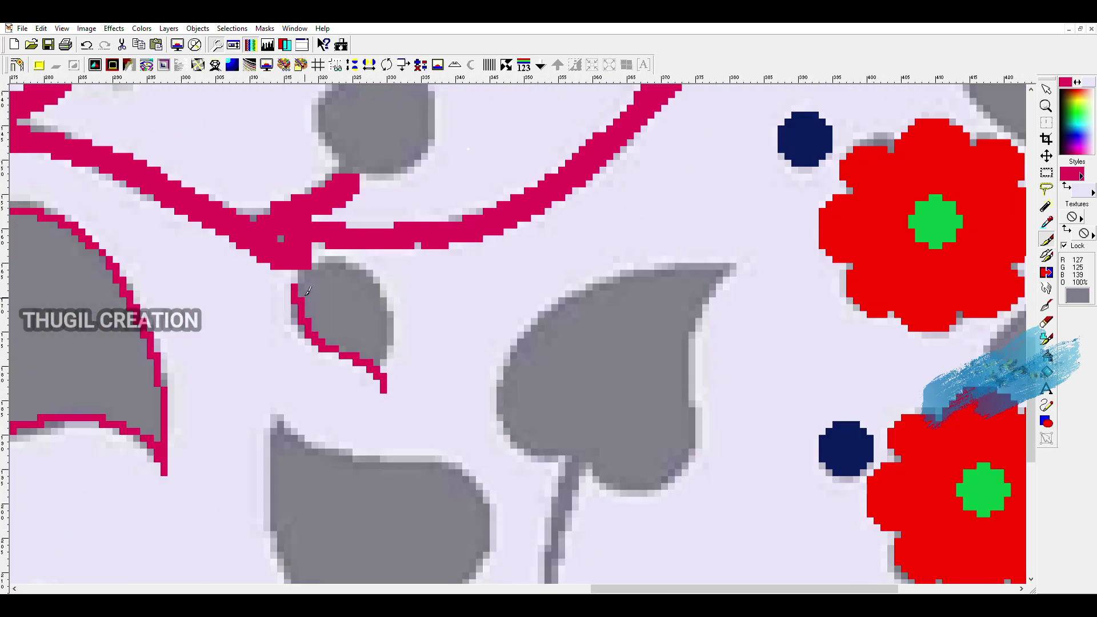
scroll(527, 364, up, 1)
scroll(526, 364, left, 10)
drag(409, 262, 445, 185)
scroll(446, 185, down, 1)
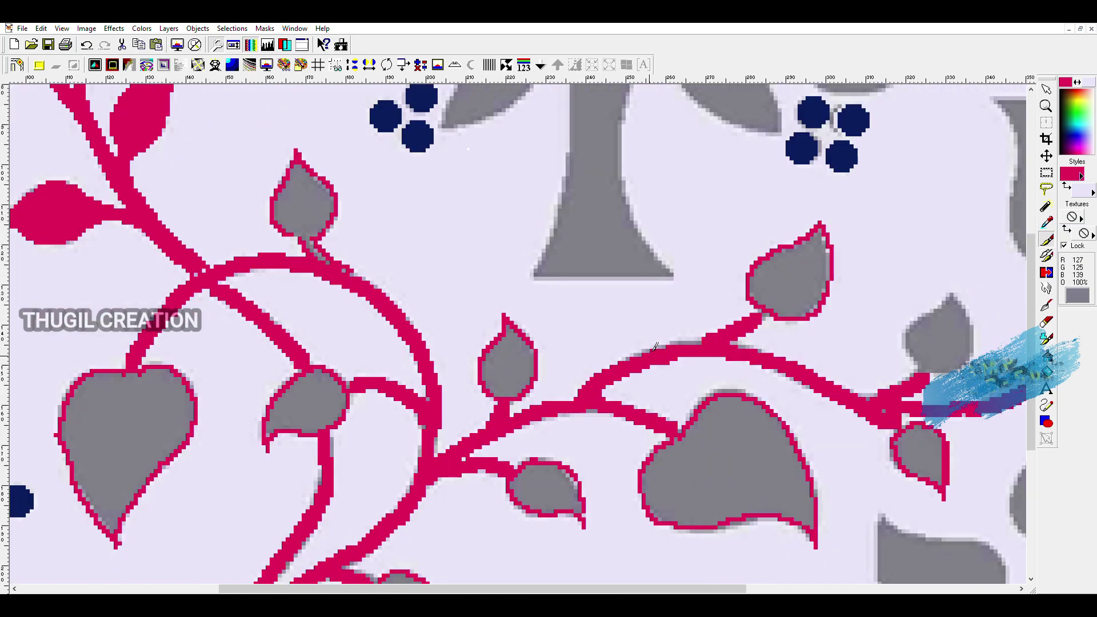
scroll(563, 306, up, 1)
mouse_move(514, 331)
mouse_down()
mouse_move(594, 240)
mouse_move(599, 302)
mouse_up()
scroll(600, 302, down, 1)
mouse_move(394, 273)
mouse_down()
mouse_move(423, 341)
mouse_move(503, 463)
mouse_up()
key(ctrl+z)
mouse_move(415, 365)
mouse_down()
mouse_move(570, 313)
mouse_move(378, 266)
mouse_up()
Step: Thin the lower edge of the curved magenta stem with the brush
scroll(506, 326, down, 1)
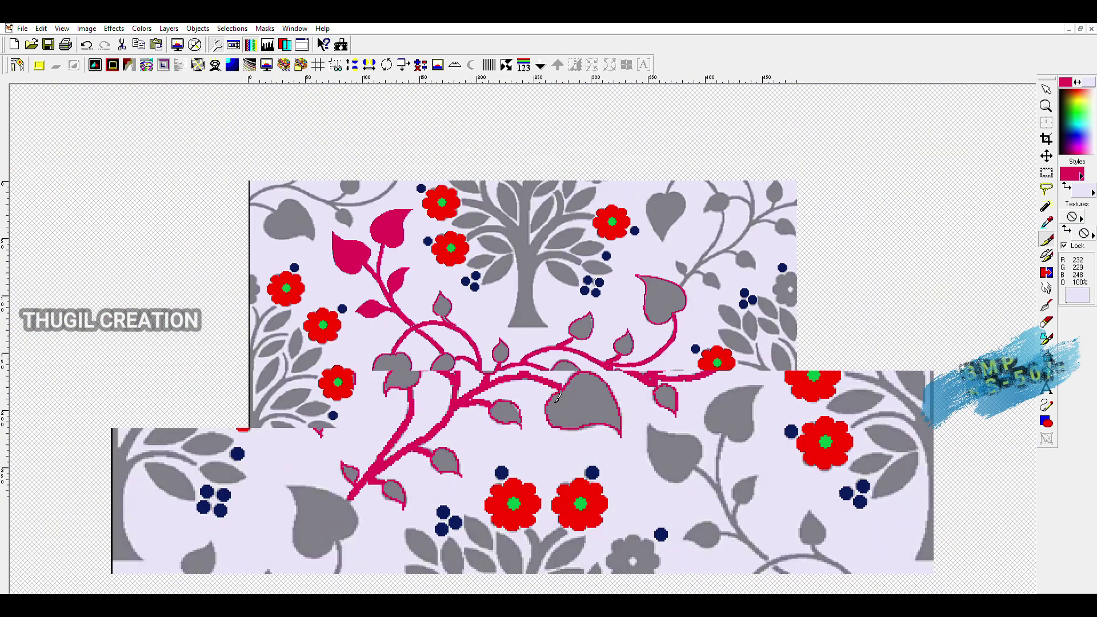
scroll(506, 326, up, 1)
scroll(514, 338, up, 1)
scroll(535, 330, down, 1)
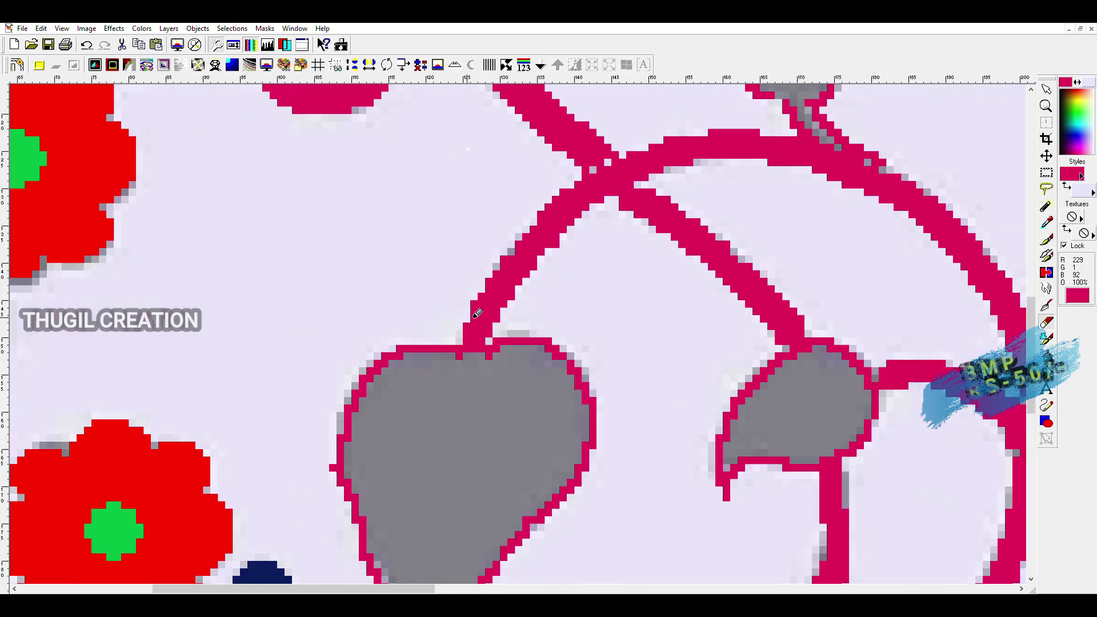
scroll(512, 263, up, 2)
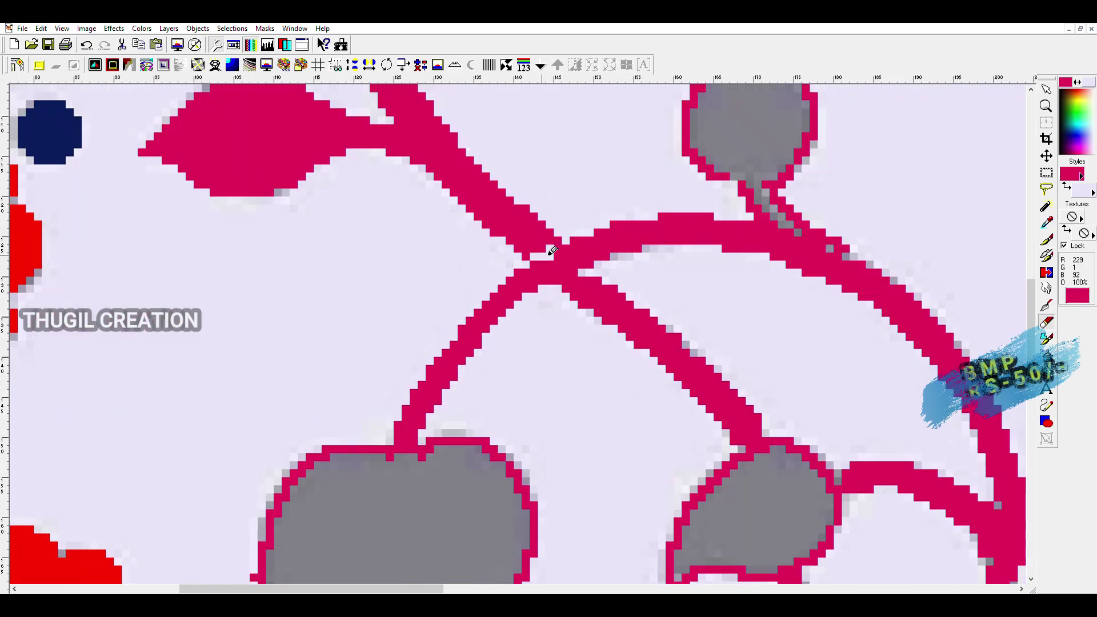
scroll(494, 233, up, 1)
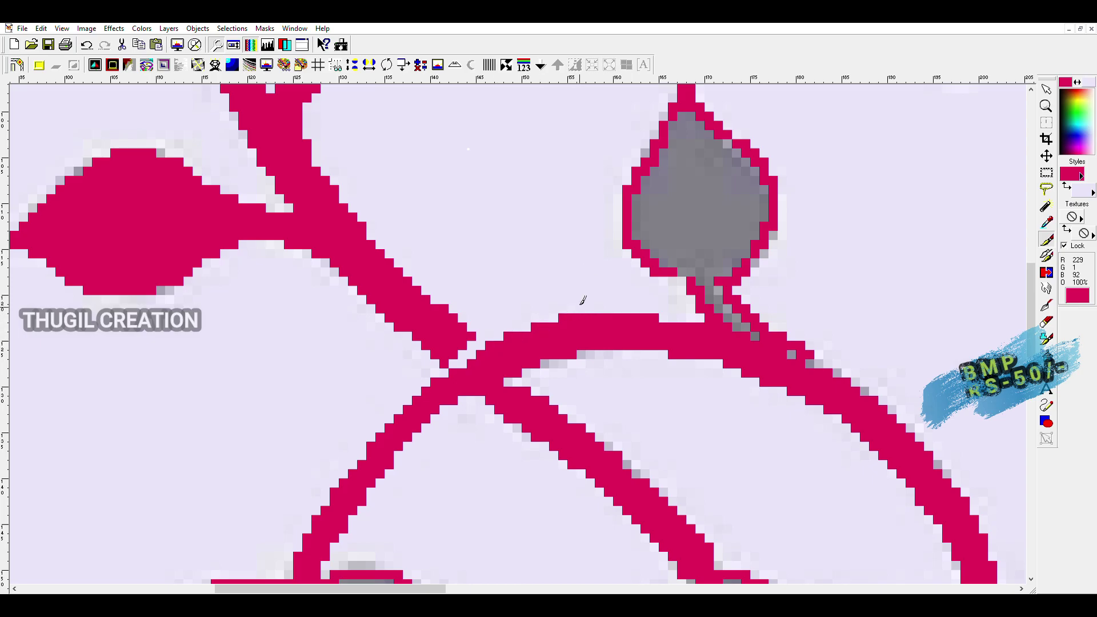
scroll(520, 391, down, 1)
scroll(404, 457, up, 1)
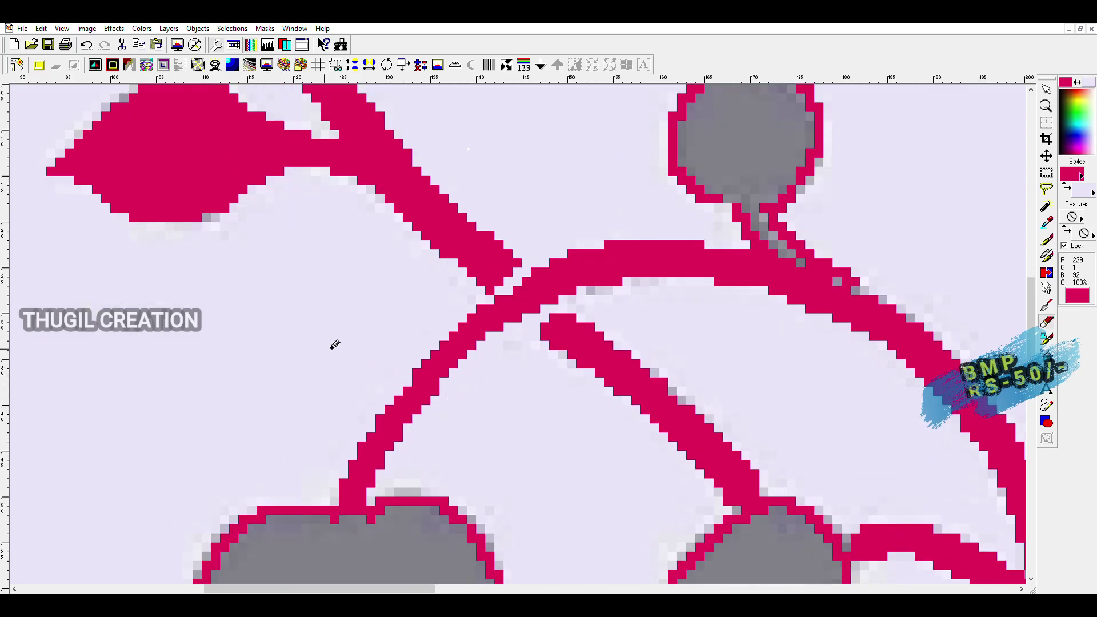
scroll(334, 345, down, 1)
scroll(579, 289, up, 1)
drag(589, 287, 595, 246)
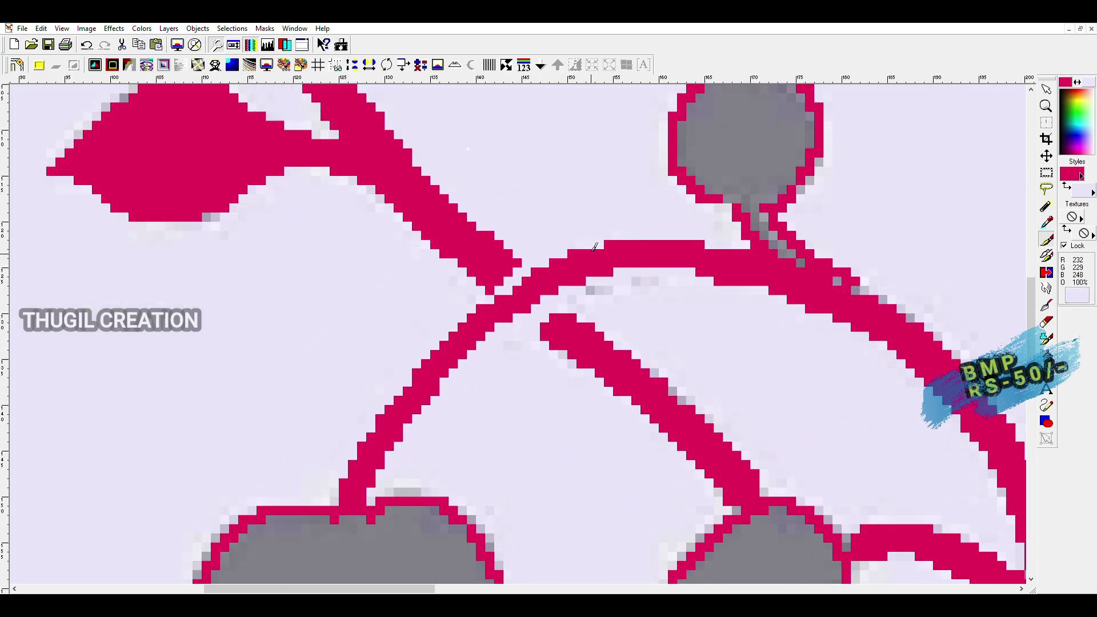
Step: Flood-fill a grey leaf beside the stem solid magenta
scroll(692, 353, down, 2)
scroll(550, 261, up, 1)
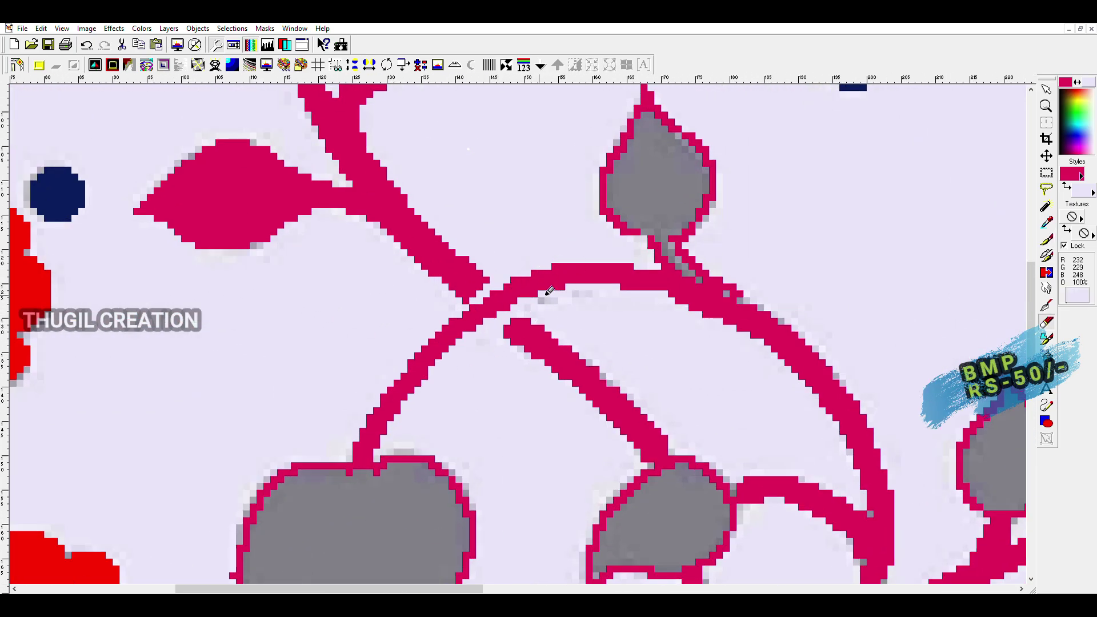
scroll(549, 291, down, 1)
scroll(514, 343, down, 1)
scroll(502, 309, down, 1)
scroll(503, 293, up, 2)
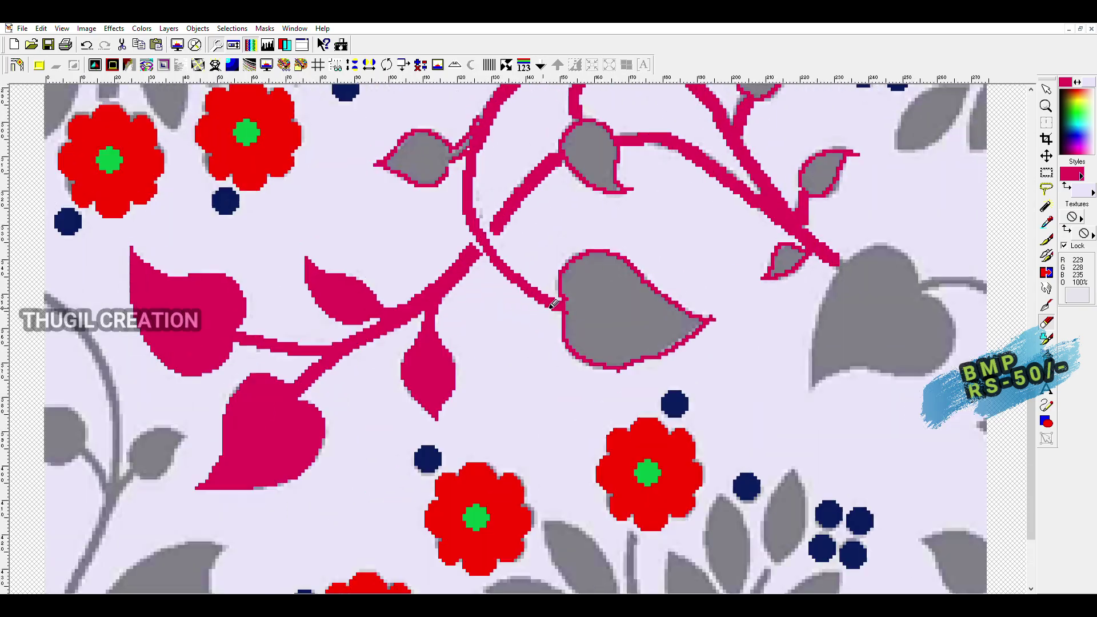
scroll(553, 304, up, 2)
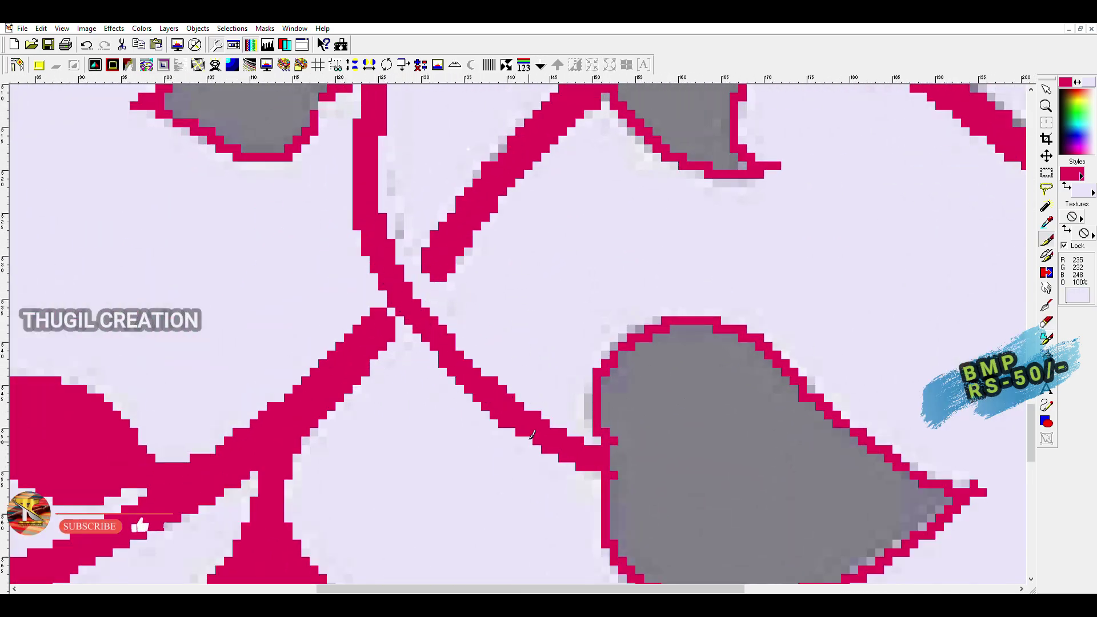
scroll(611, 449, down, 3)
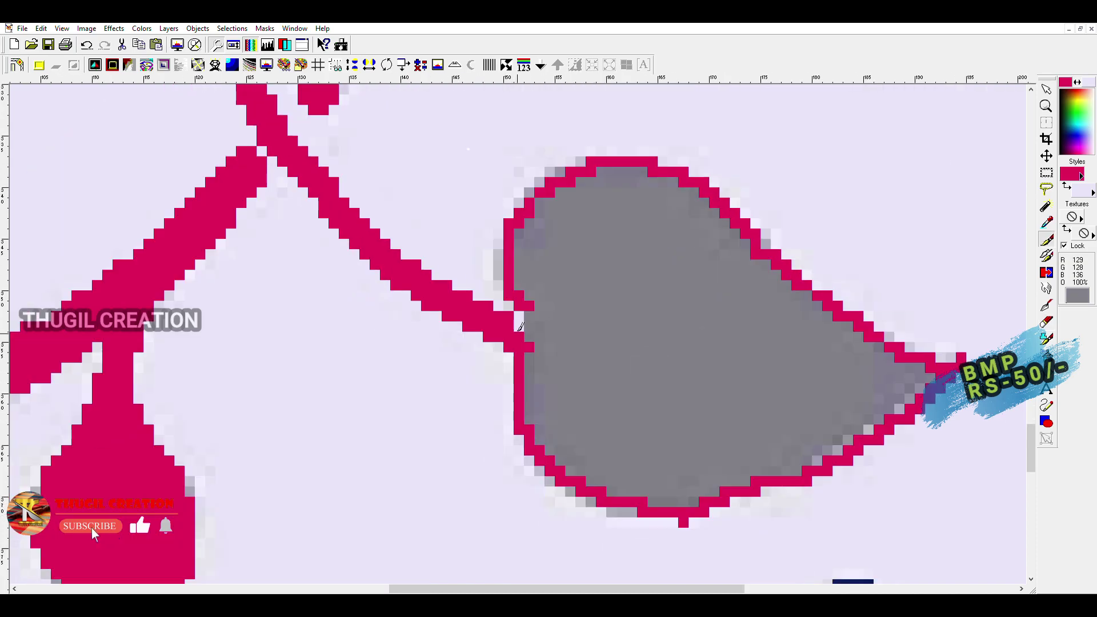
click(617, 261)
Step: Paint over the grey fringe below the magenta leaf and fill the leaf left of the stem magenta
scroll(602, 340, up, 1)
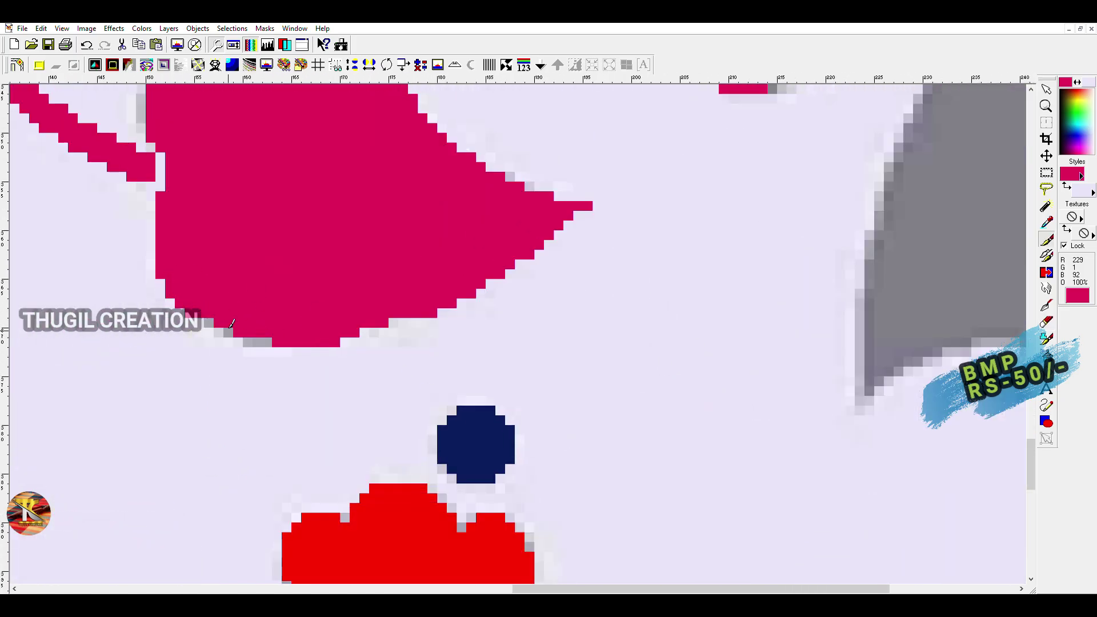
drag(231, 324, 359, 326)
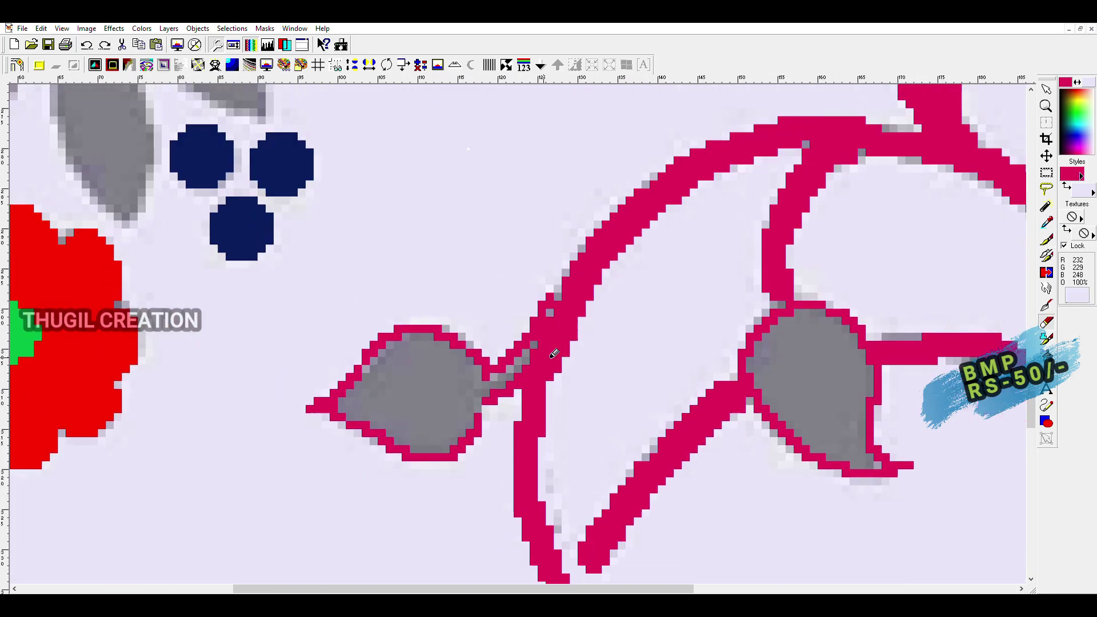
click(423, 320)
Step: Zoom in on the junction where the vine branch meets the stem
scroll(543, 357, down, 3)
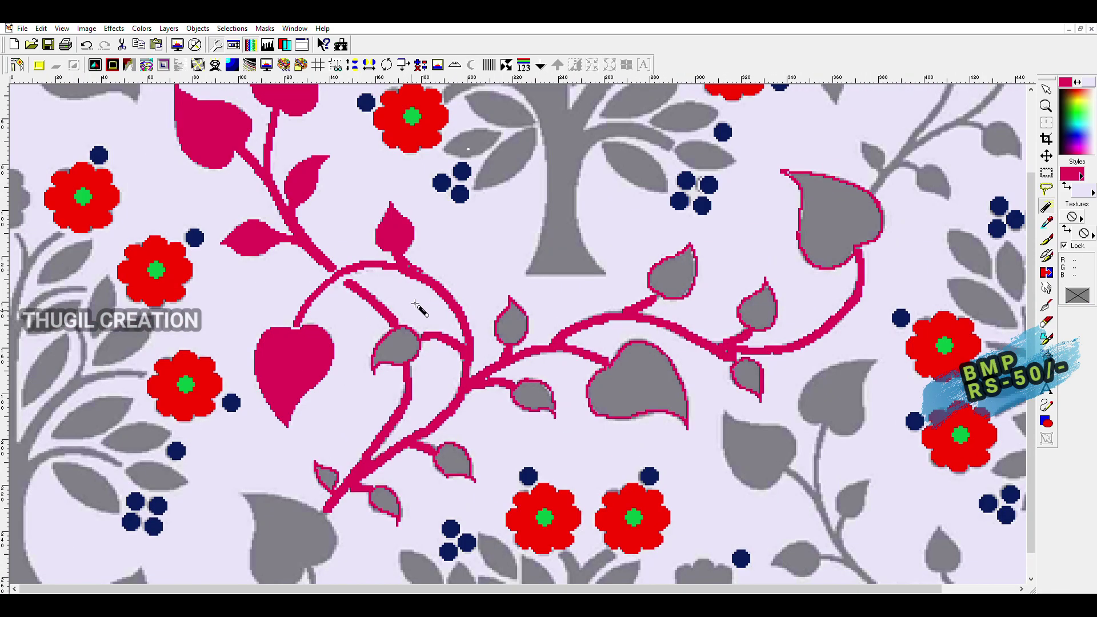
scroll(497, 305, up, 4)
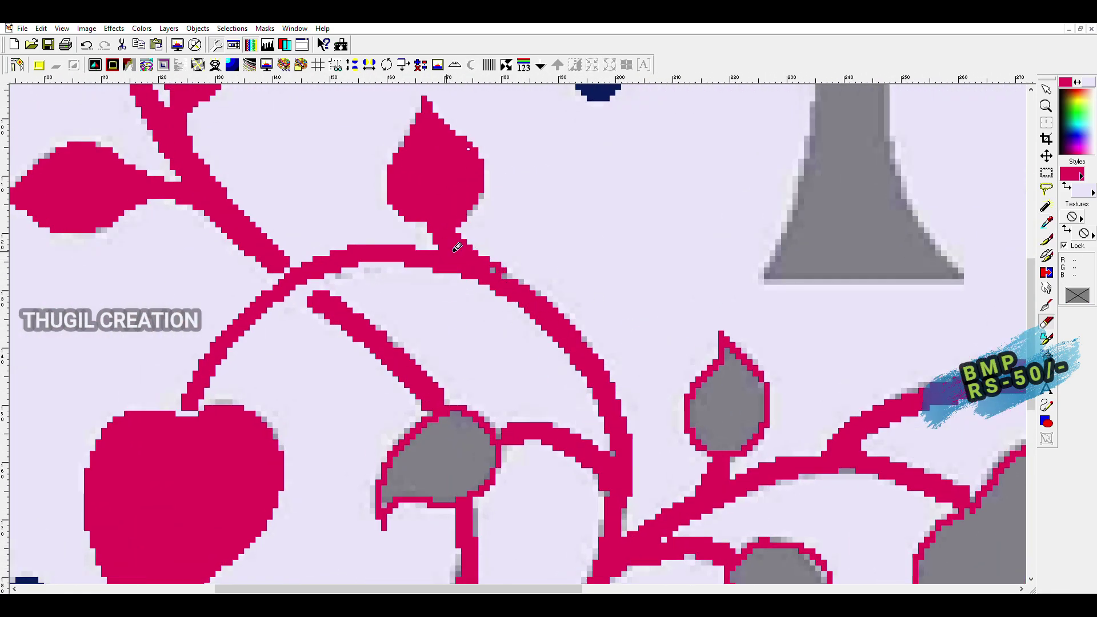
scroll(467, 255, up, 1)
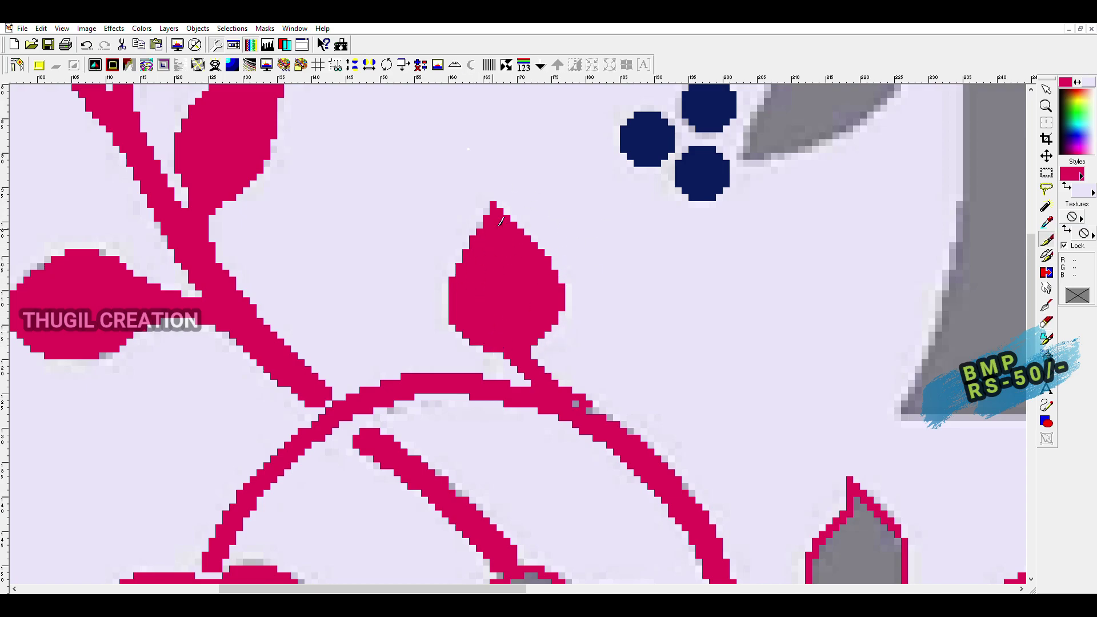
scroll(548, 294, up, 1)
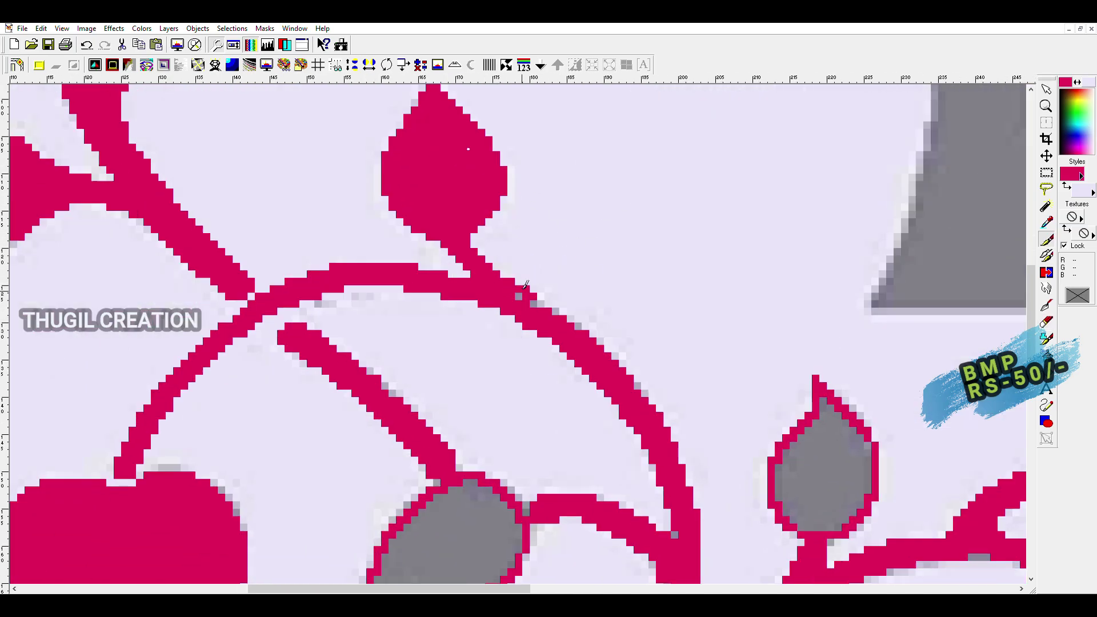
scroll(550, 305, down, 1)
scroll(573, 375, up, 1)
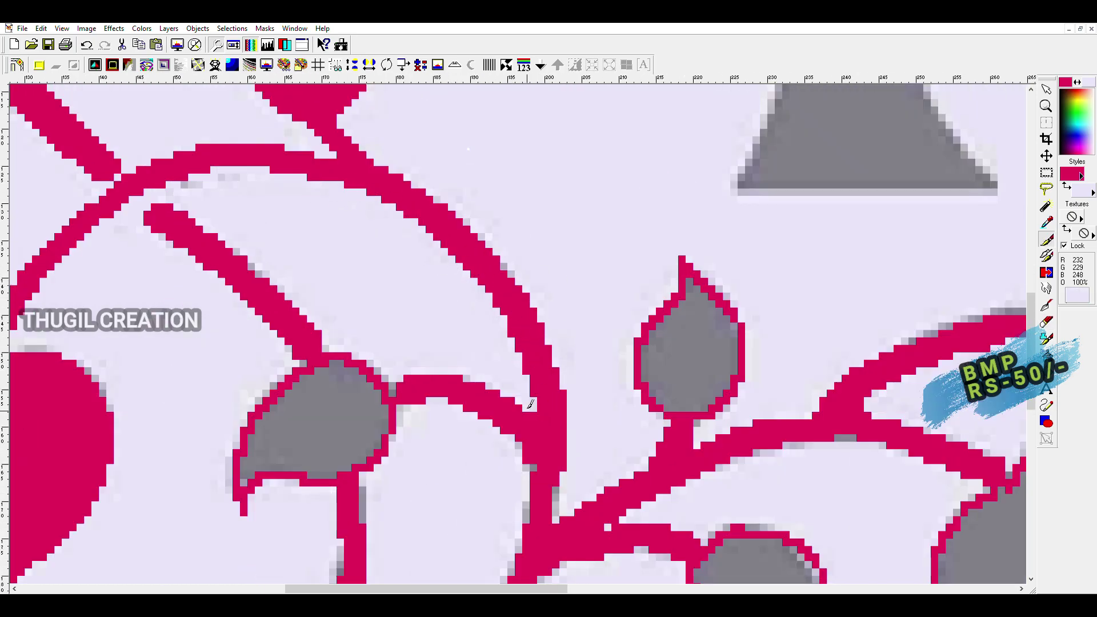
scroll(471, 373, down, 2)
scroll(474, 366, up, 1)
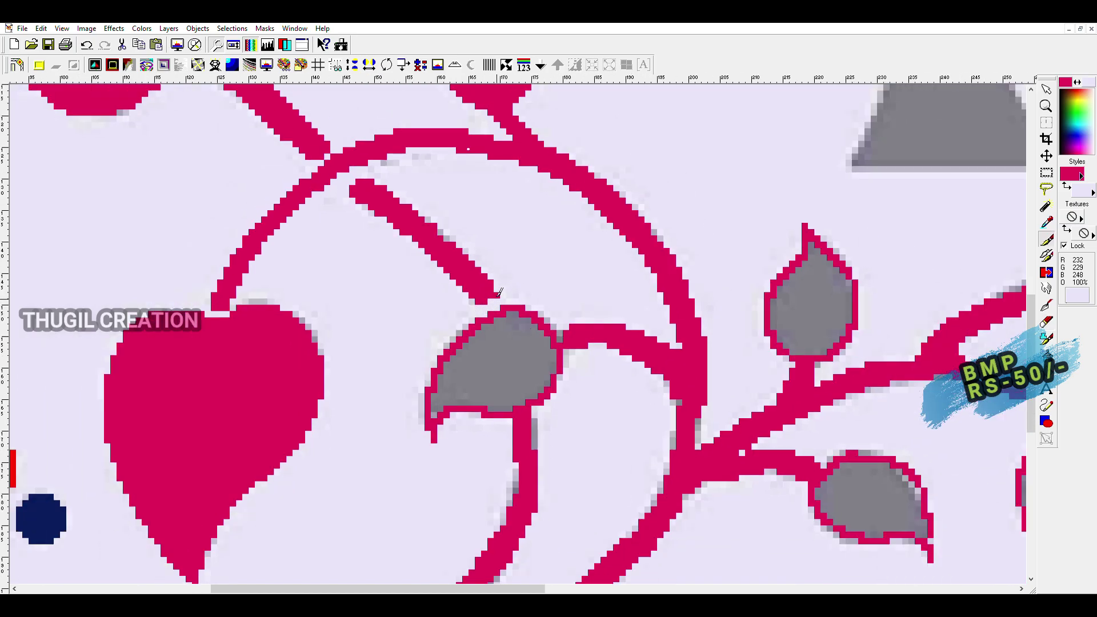
scroll(522, 320, up, 1)
scroll(522, 321, down, 1)
scroll(404, 362, up, 1)
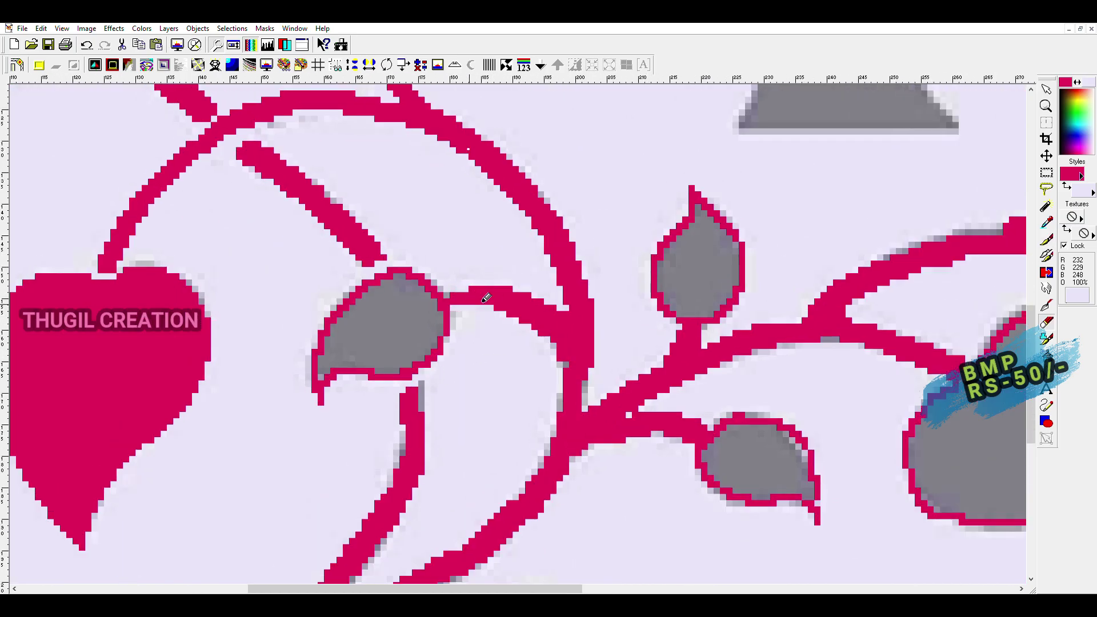
scroll(539, 329, up, 1)
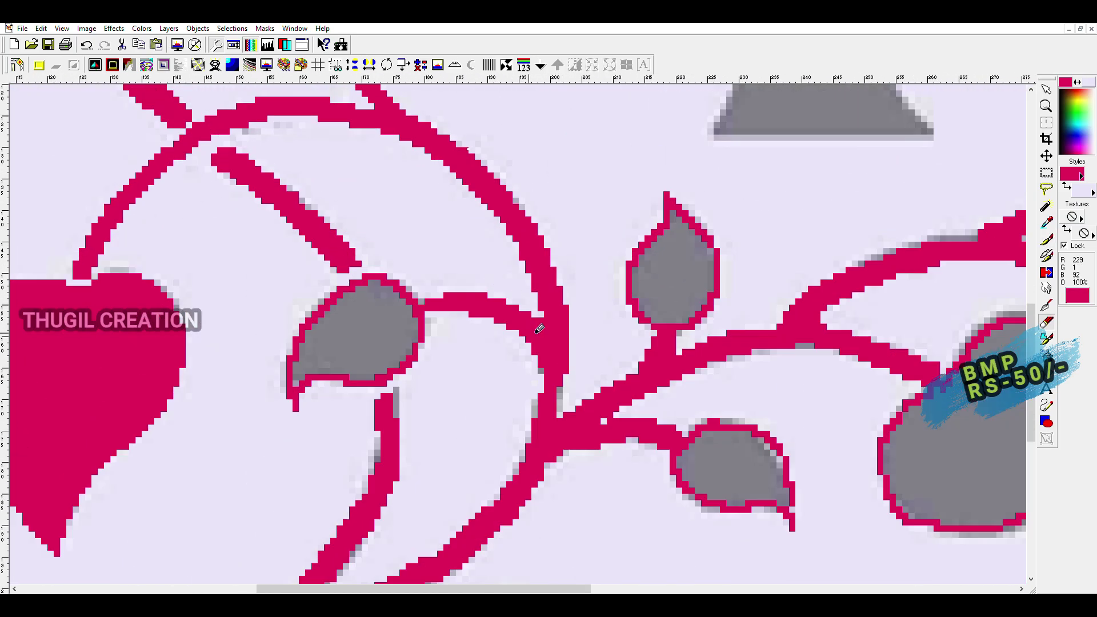
Step: Clean stray magenta pixels at the stem–branch junction, toggling between brush (B) and eraser (X)
key(b)
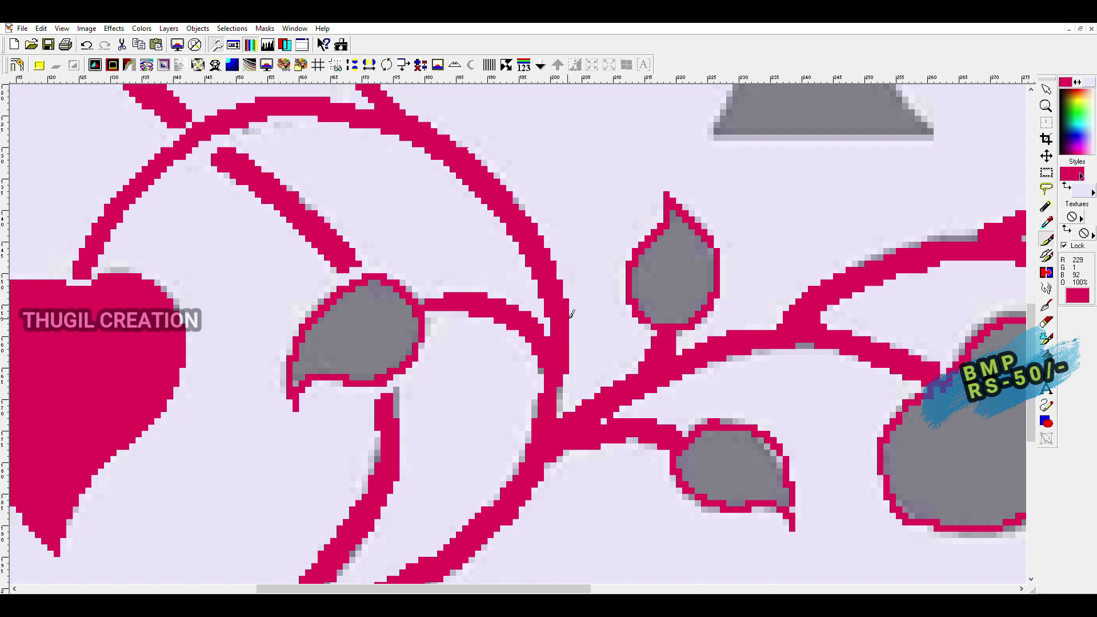
scroll(570, 212, down, 3)
scroll(577, 363, up, 3)
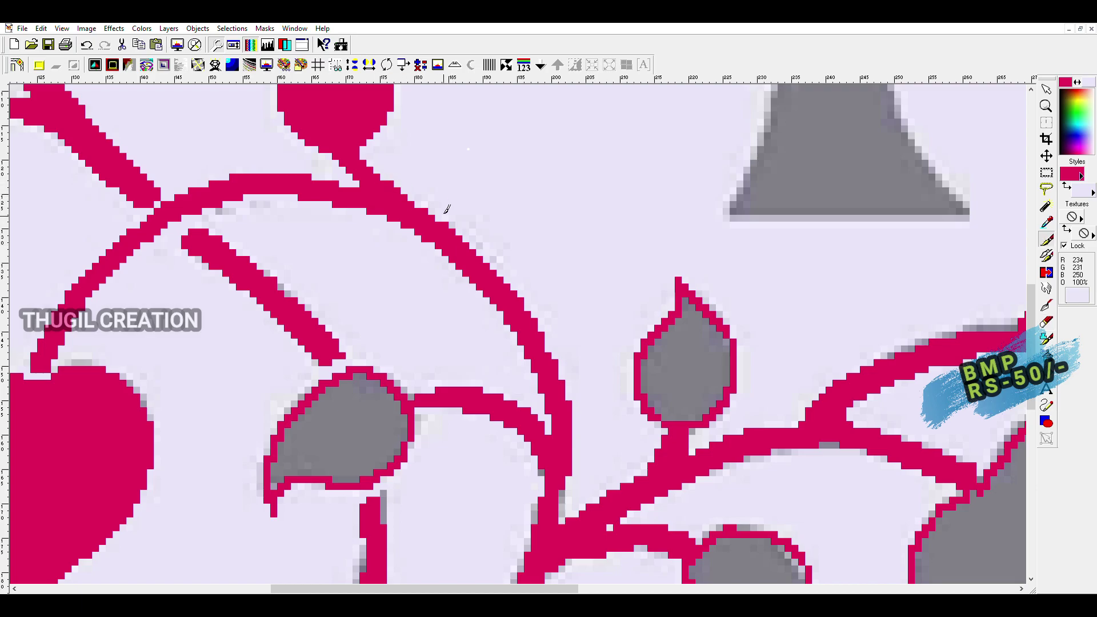
drag(393, 183, 384, 174)
key(b)
scroll(478, 337, down, 1)
scroll(478, 338, down, 1)
scroll(478, 338, down, 1)
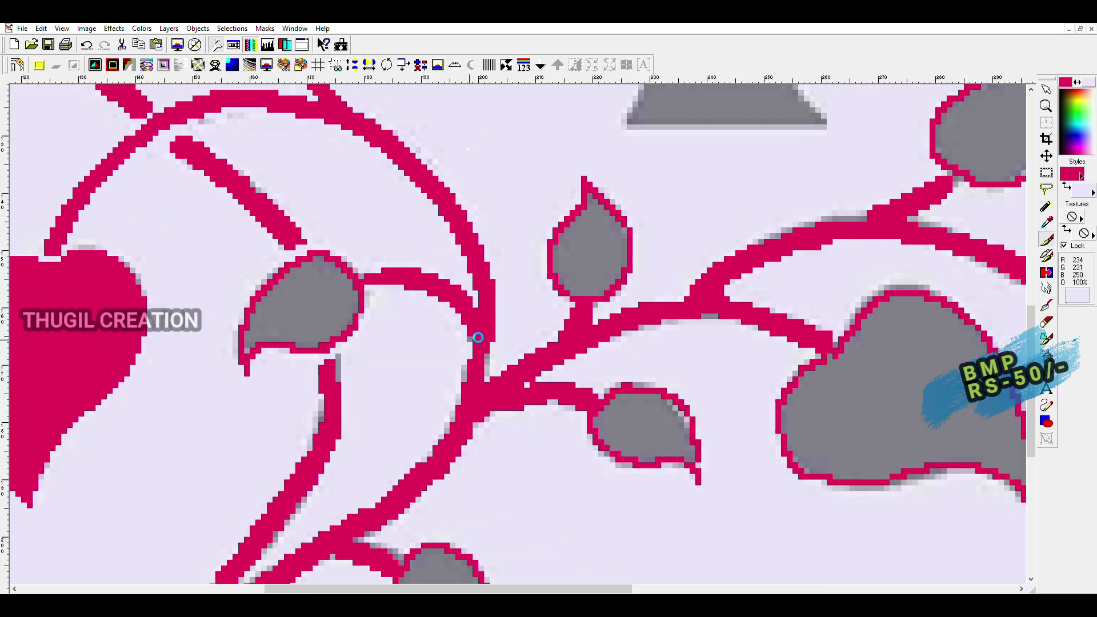
scroll(592, 285, up, 1)
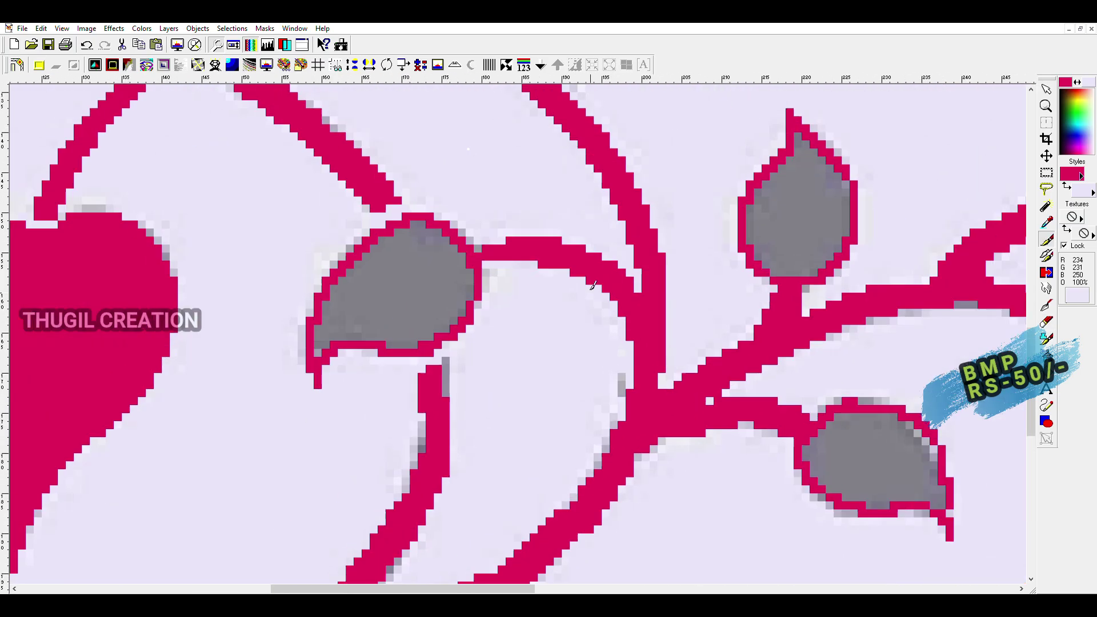
key(x)
scroll(532, 253, down, 3)
Step: Trim the ragged edge of the diagonal magenta vine stroke
scroll(572, 297, up, 2)
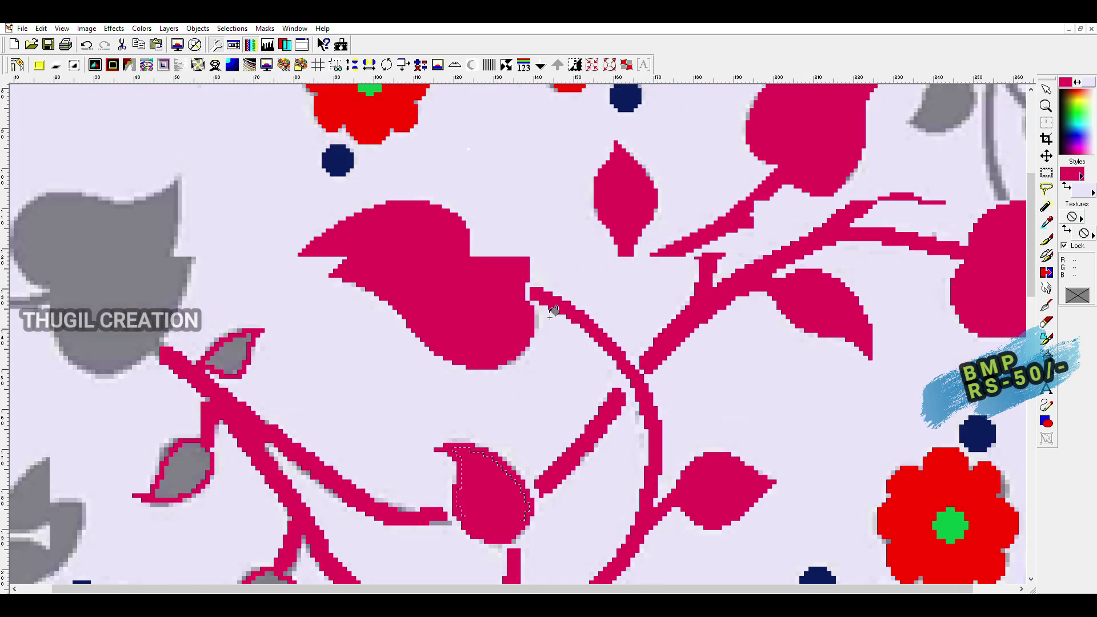
scroll(594, 328, up, 1)
scroll(594, 328, up, 1)
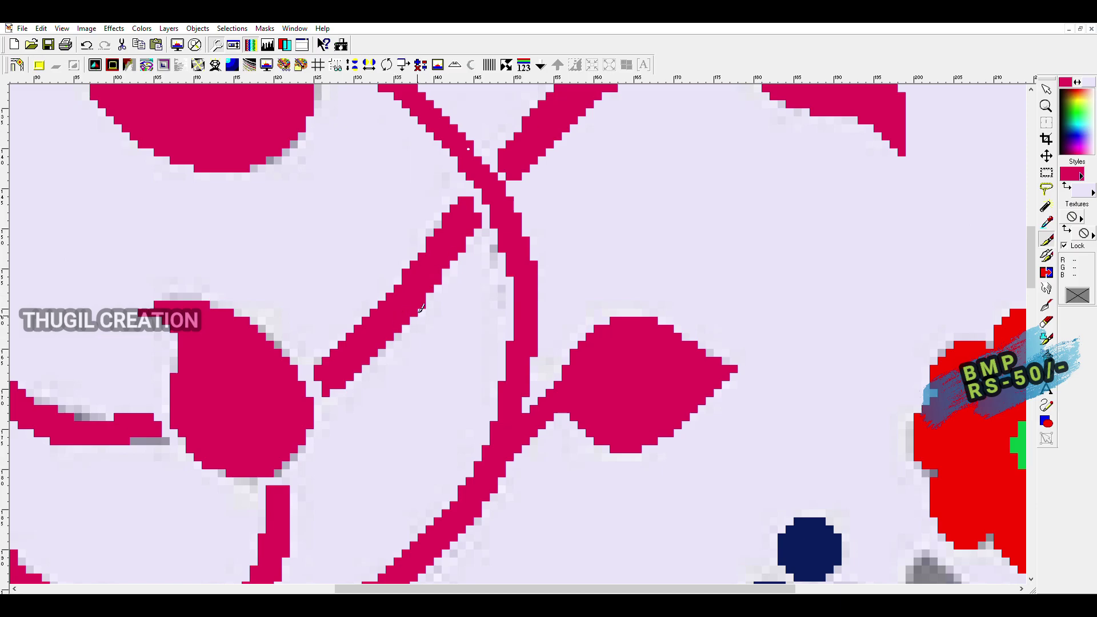
drag(463, 201, 428, 243)
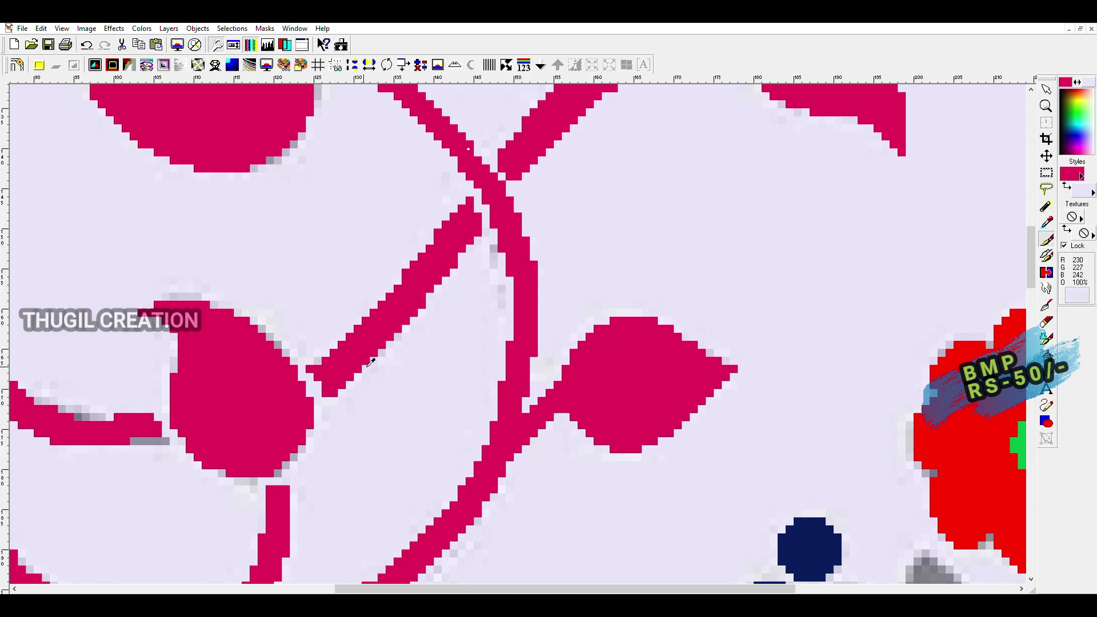
scroll(418, 357, down, 1)
scroll(434, 343, up, 1)
scroll(434, 286, down, 1)
scroll(423, 213, up, 1)
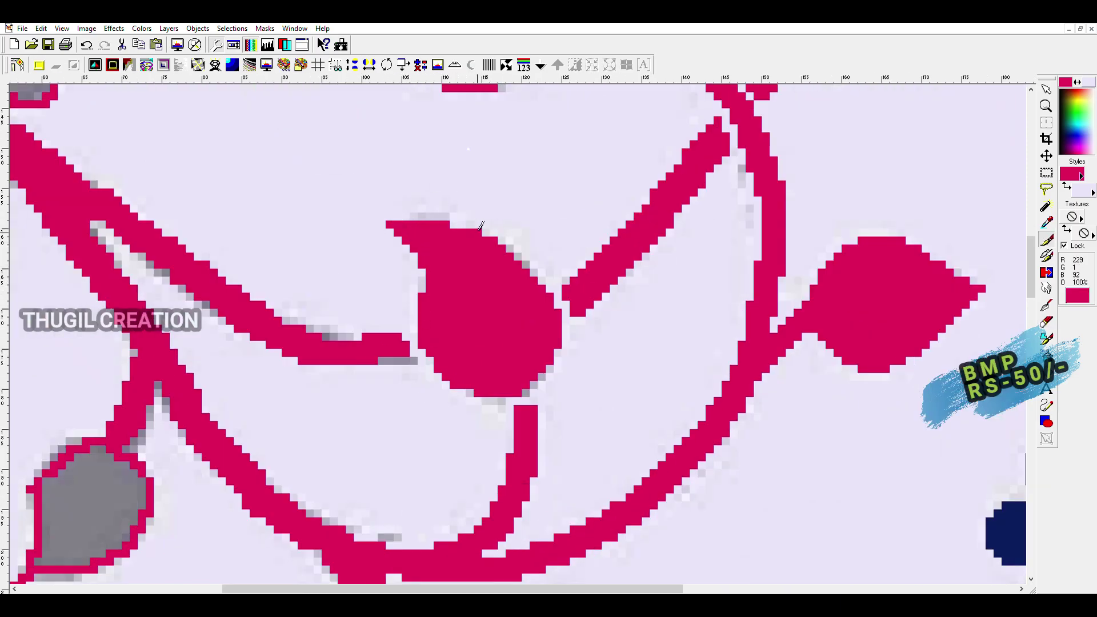
Step: Erase stray magenta pixels along the stem's edge on the left branch
click(518, 428)
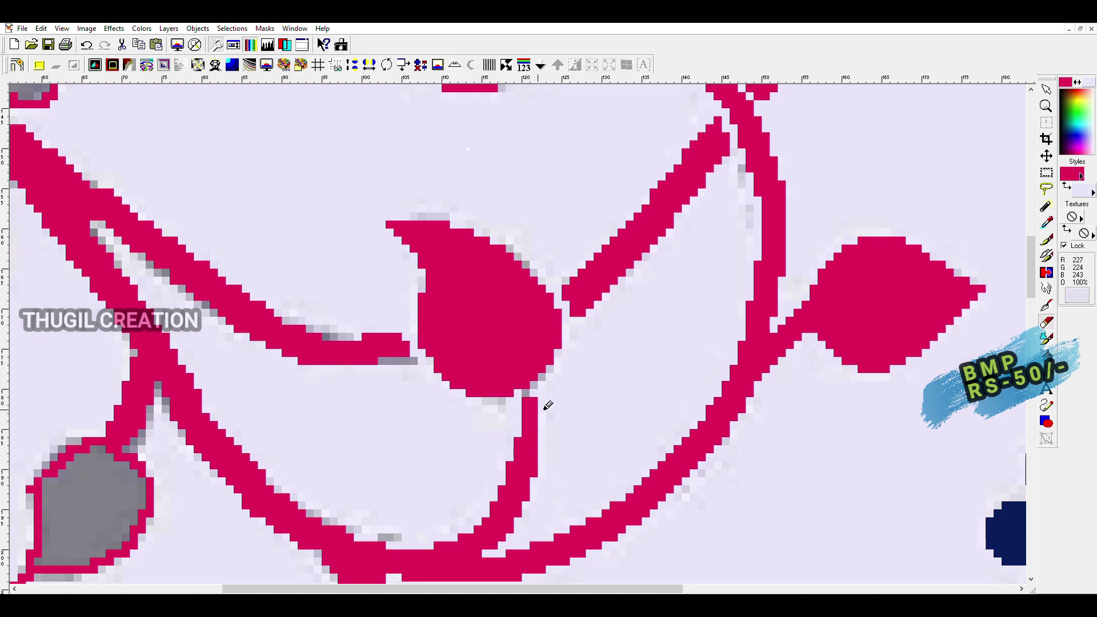
scroll(532, 377, down, 1)
scroll(508, 366, down, 1)
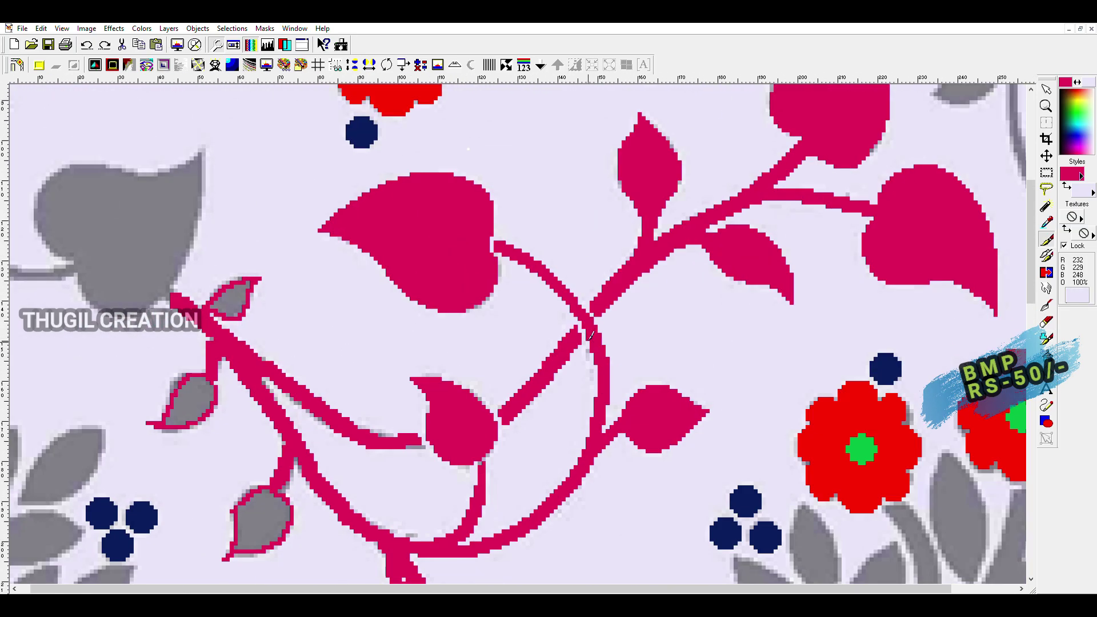
scroll(491, 358, down, 1)
scroll(491, 359, up, 2)
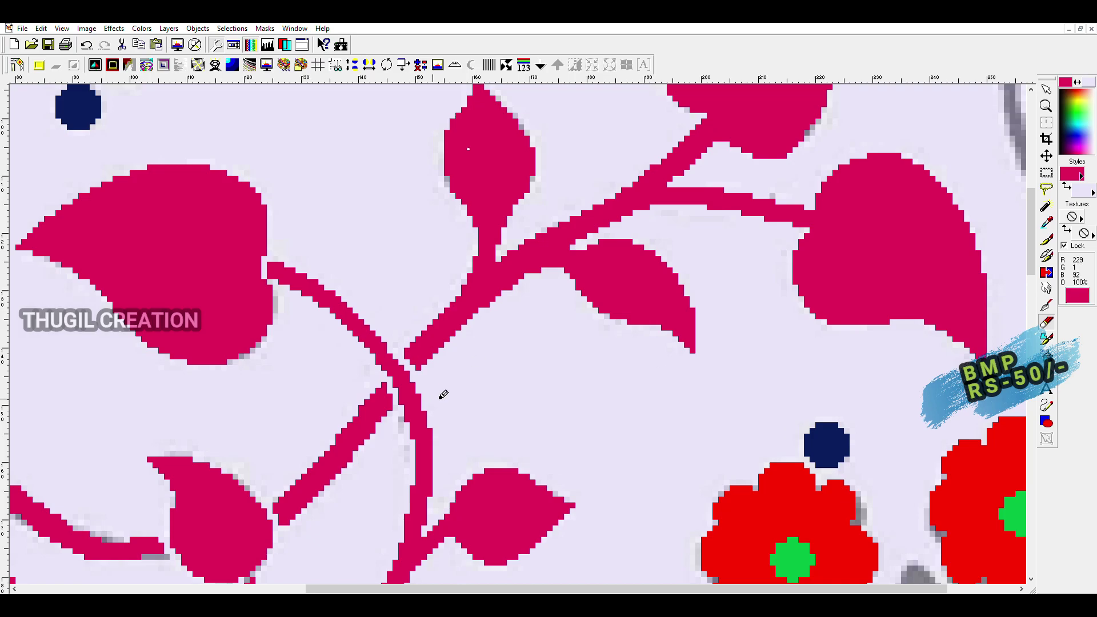
scroll(443, 392, down, 3)
scroll(514, 320, up, 3)
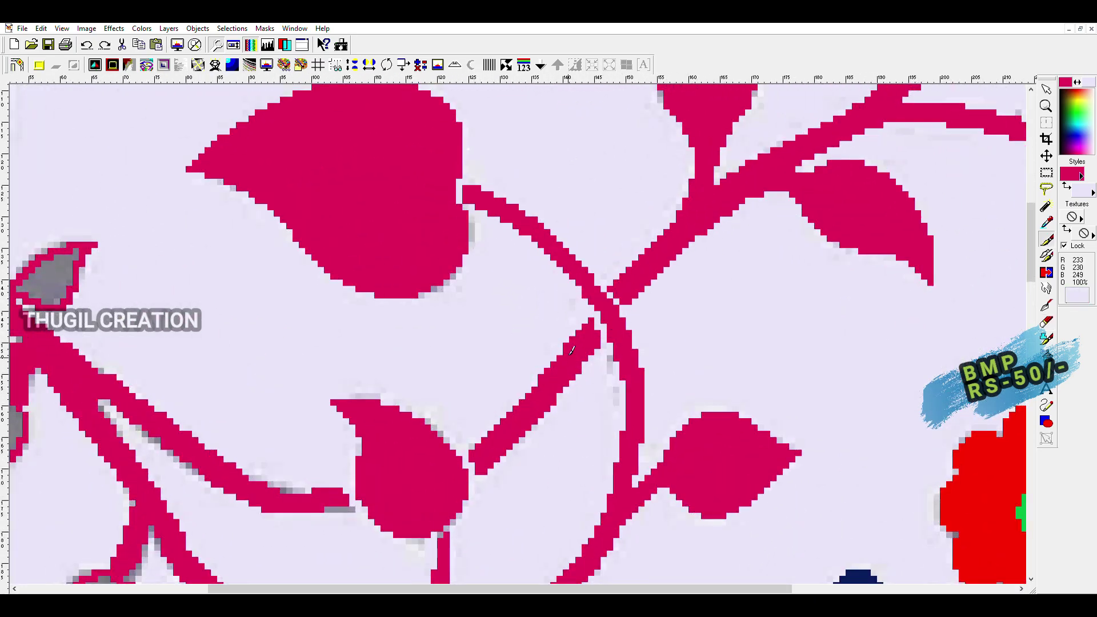
scroll(594, 320, down, 1)
scroll(542, 329, down, 1)
scroll(516, 336, up, 1)
scroll(516, 336, down, 1)
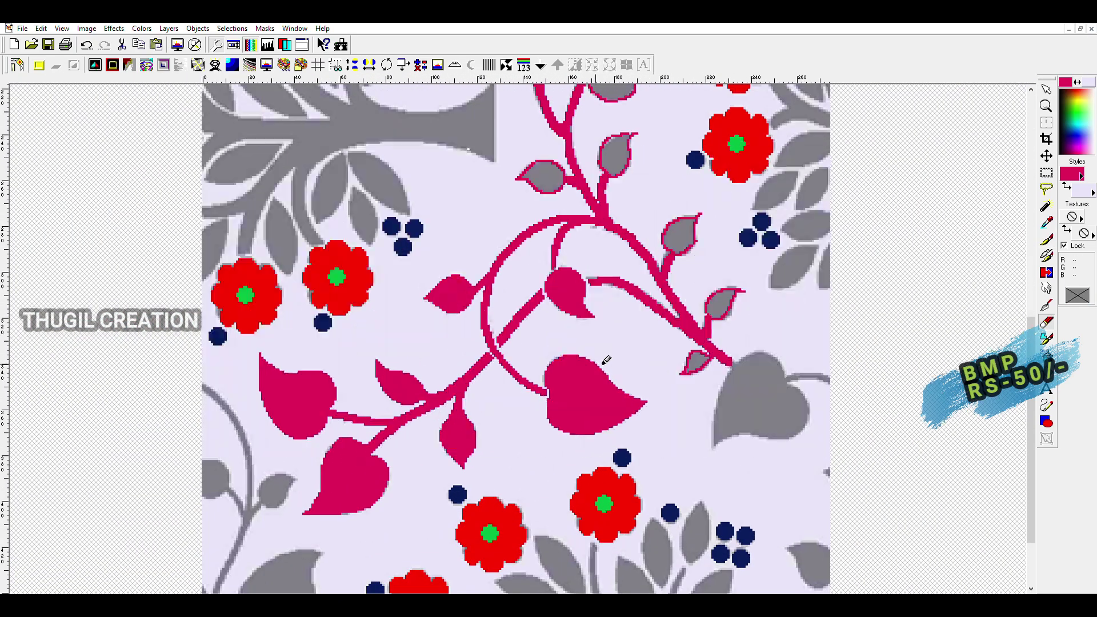
scroll(608, 360, up, 2)
scroll(541, 347, up, 1)
scroll(541, 347, up, 1)
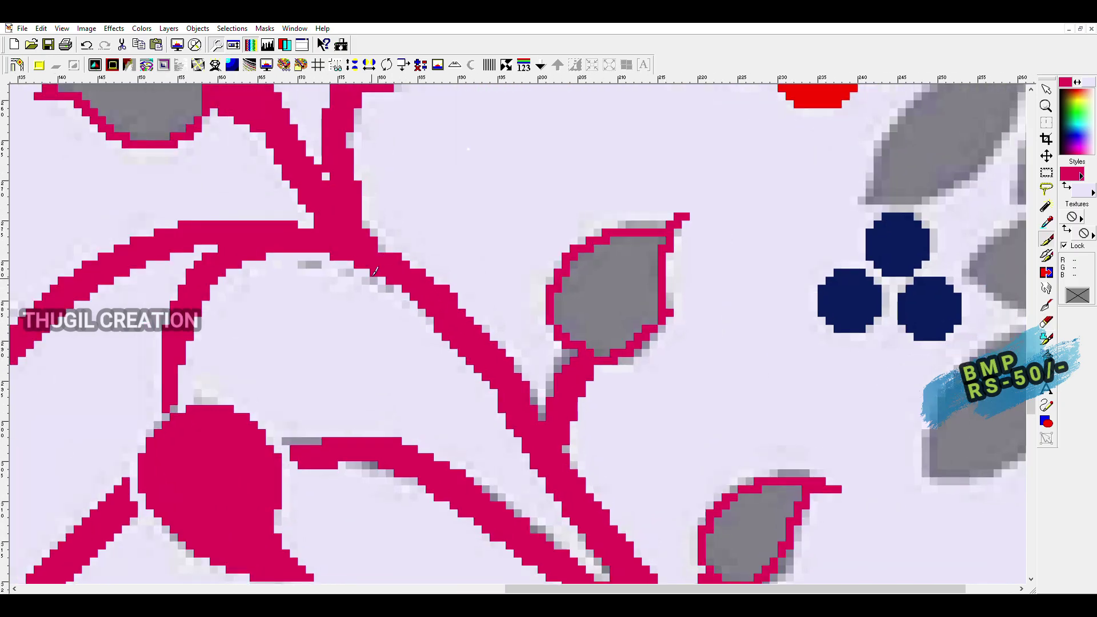
scroll(581, 391, down, 1)
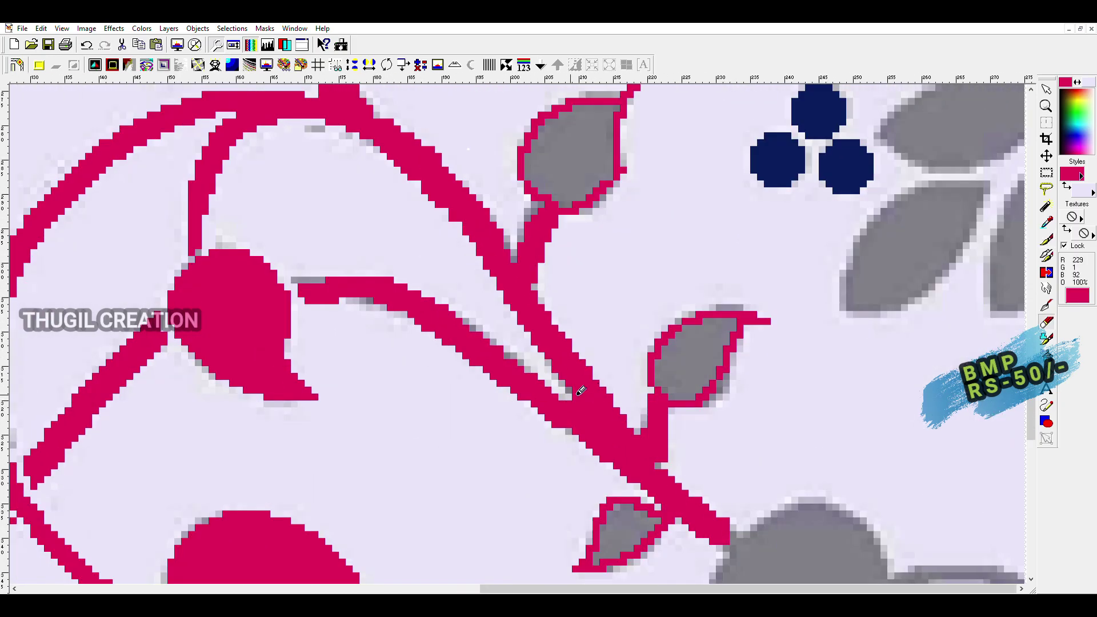
scroll(571, 368, down, 1)
scroll(548, 348, up, 1)
scroll(526, 331, down, 3)
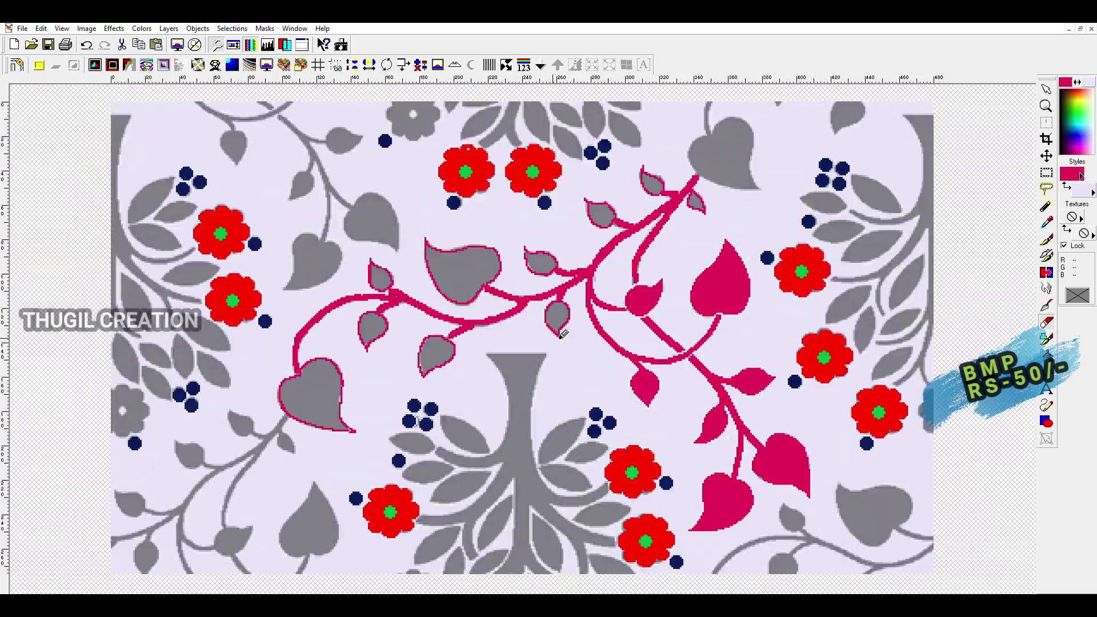
scroll(508, 316, up, 3)
scroll(508, 315, up, 1)
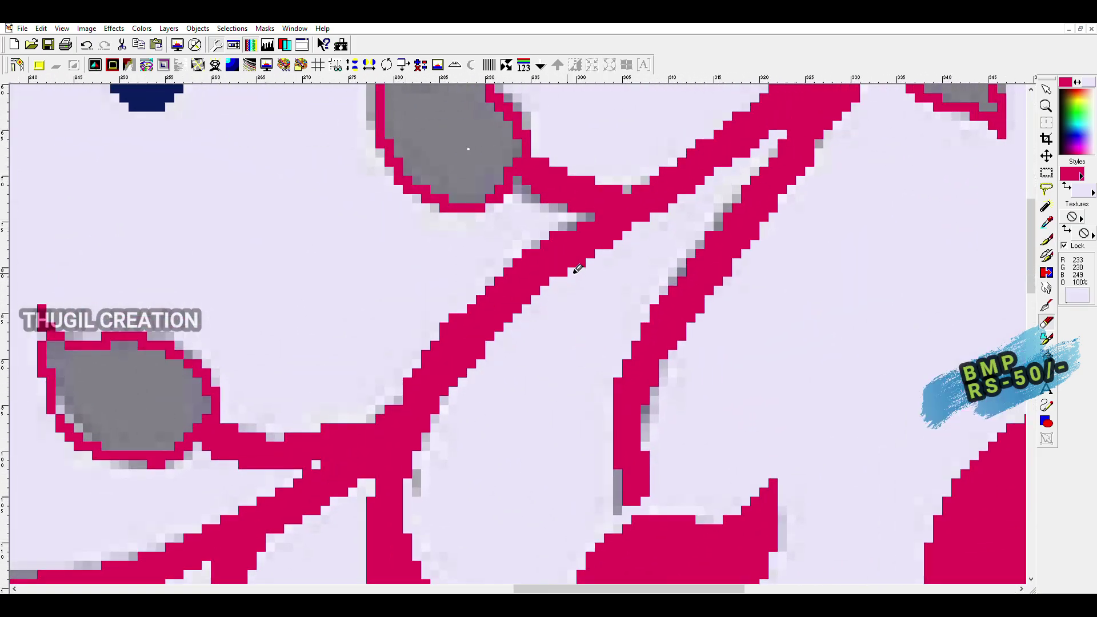
scroll(529, 404, down, 2)
scroll(489, 350, down, 1)
scroll(427, 296, up, 2)
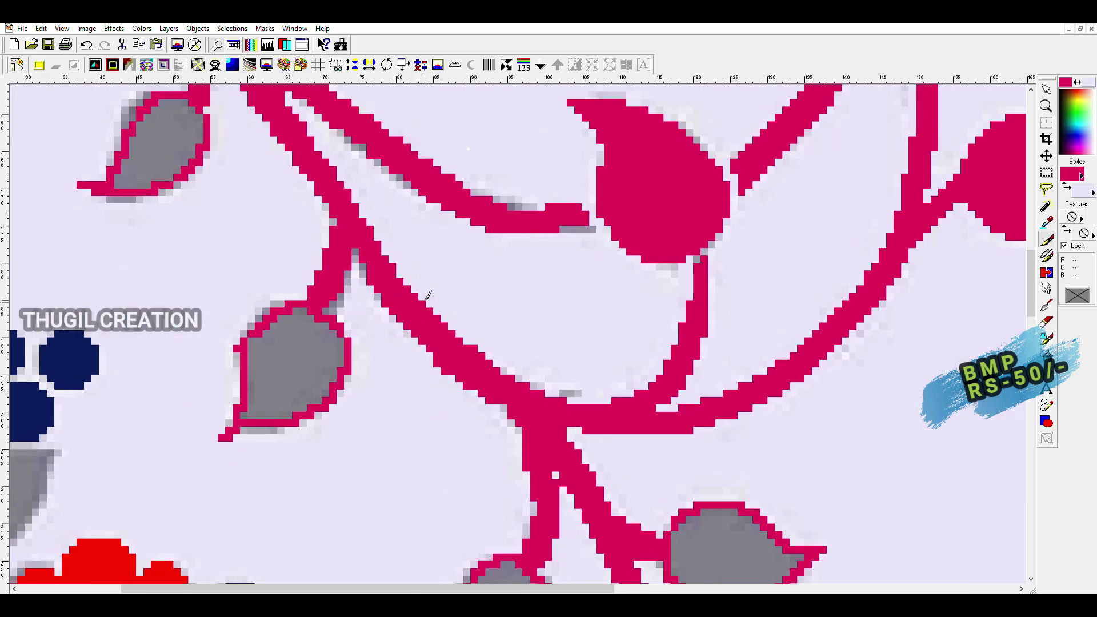
scroll(430, 234, down, 1)
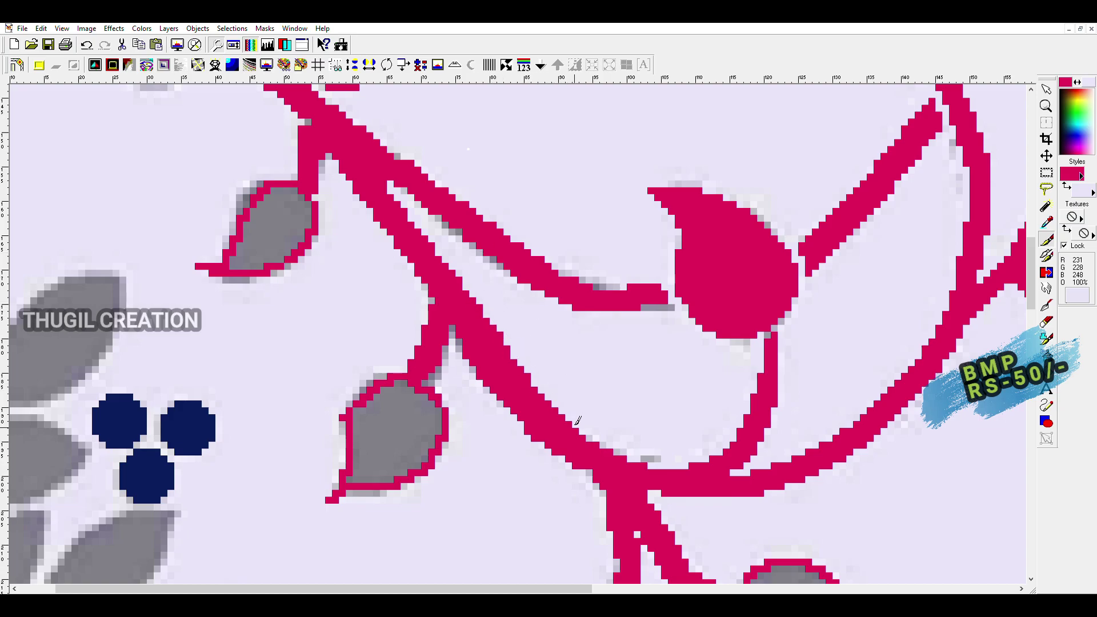
scroll(640, 446, down, 1)
scroll(482, 313, up, 2)
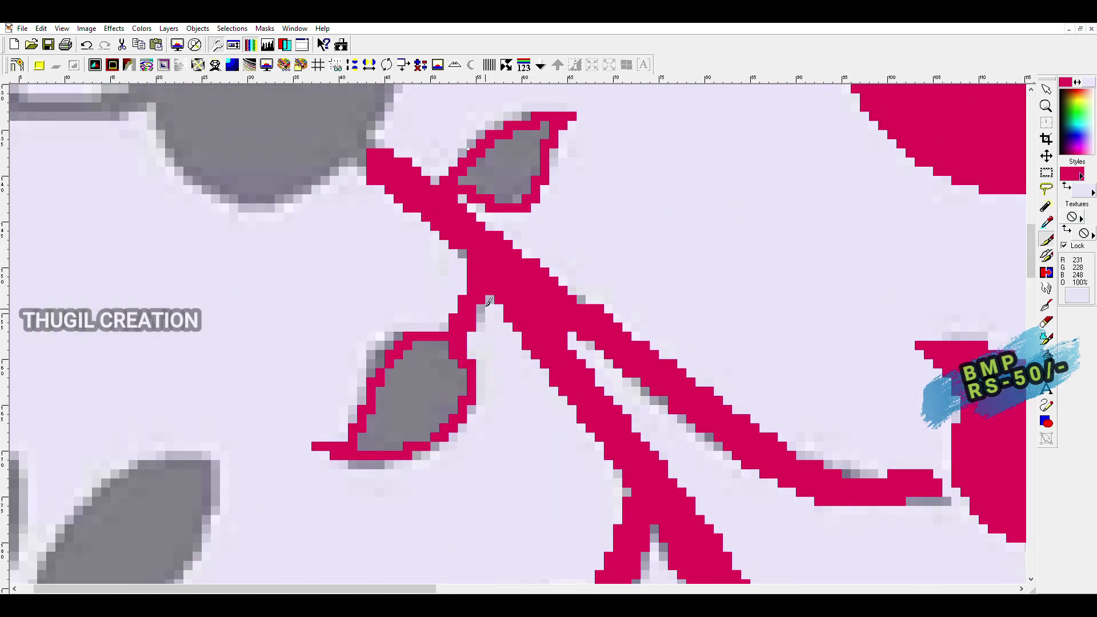
Step: Fill the grey lower-left leaf with magenta and smooth its left and right edges
key(b)
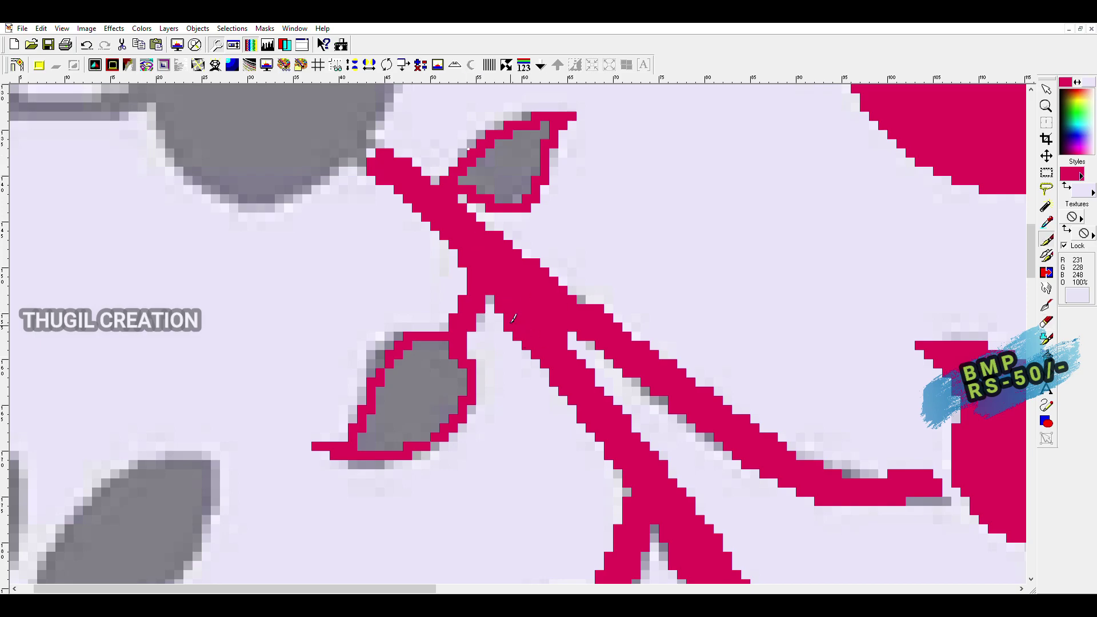
mouse_move(445, 365)
mouse_down()
mouse_move(350, 423)
mouse_move(400, 336)
mouse_up()
key(x)
mouse_move(318, 445)
mouse_down()
mouse_move(382, 394)
mouse_move(404, 356)
mouse_up()
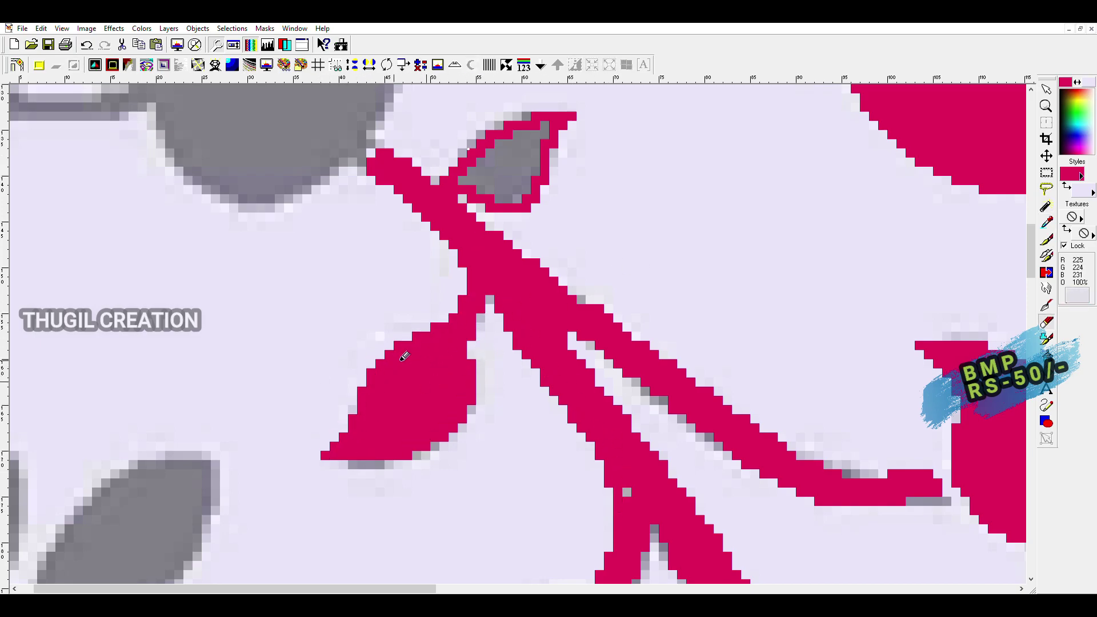
drag(482, 320, 483, 383)
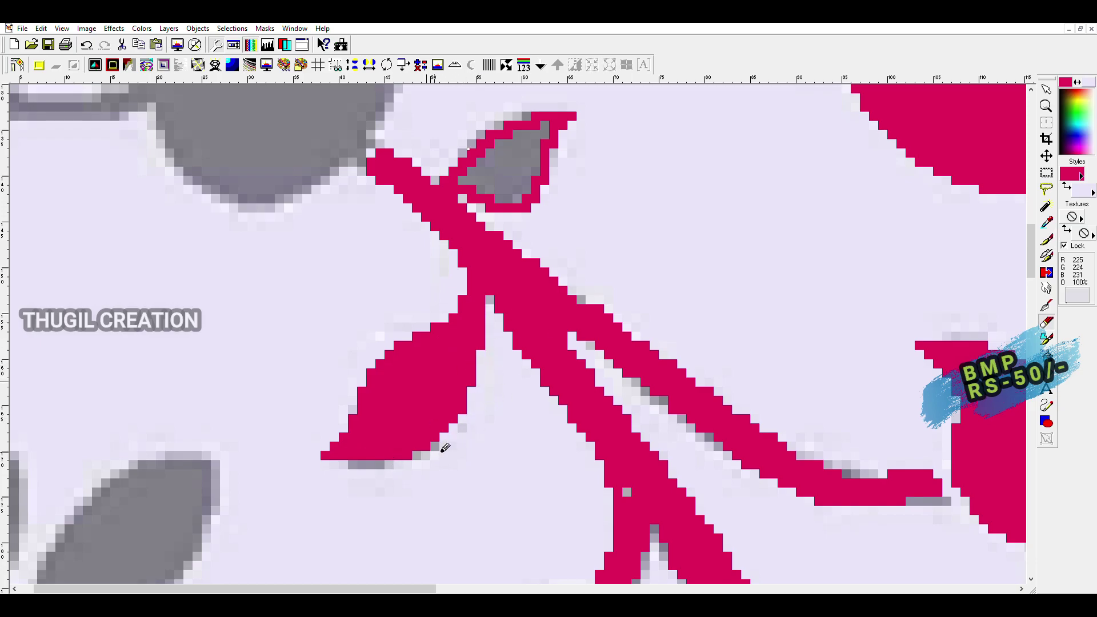
key(x)
scroll(488, 371, down, 2)
scroll(431, 266, up, 1)
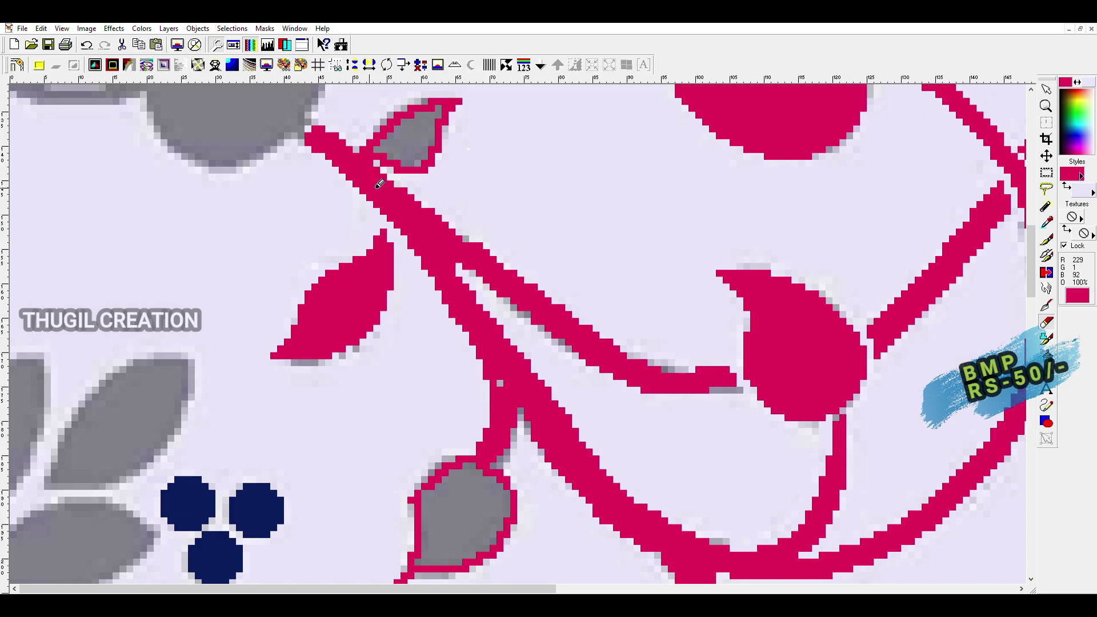
Step: Paint magenta where the leaf meets the stem, closing the gap between them
key(x)
mouse_move(400, 228)
mouse_down()
mouse_move(397, 269)
mouse_move(380, 206)
mouse_up()
key(x)
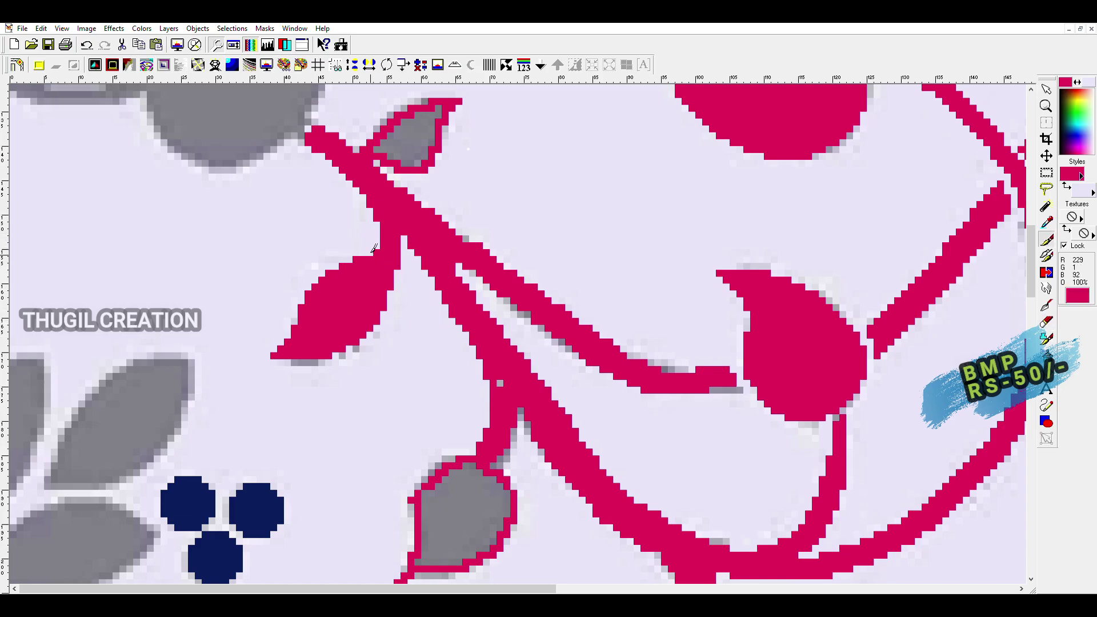
key(x)
drag(393, 289, 398, 257)
key(x)
key(x)
Step: Pan around the left branch, alternating brush and eraser to check leaf edges
scroll(444, 214, up, 2)
scroll(482, 355, down, 2)
scroll(481, 356, right, 3)
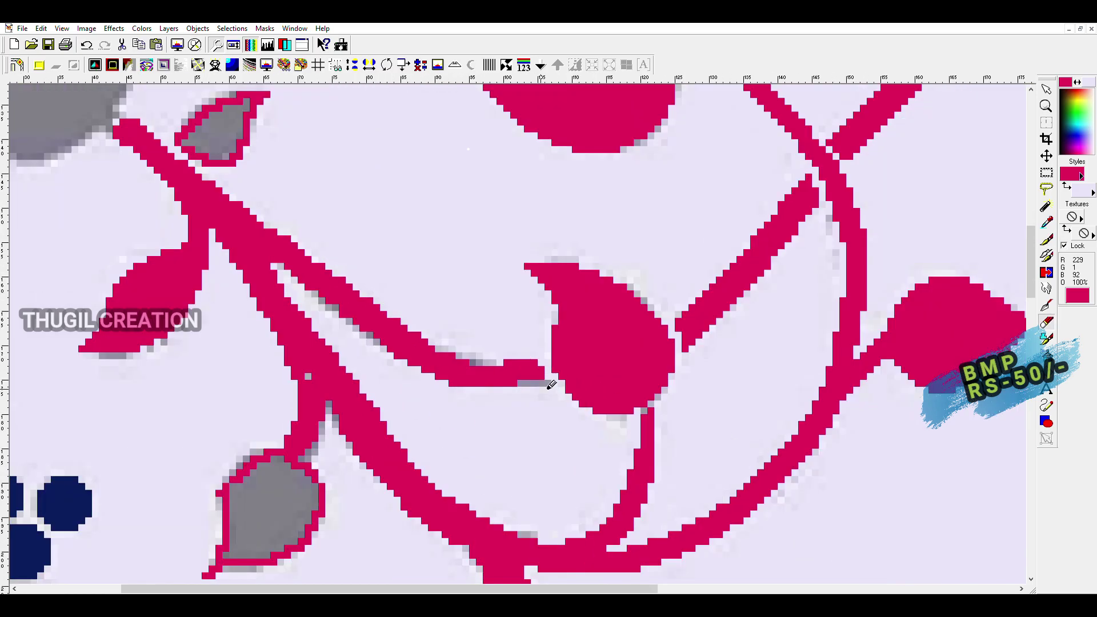
scroll(492, 348, left, 1)
key(x)
scroll(503, 343, up, 2)
scroll(503, 342, left, 2)
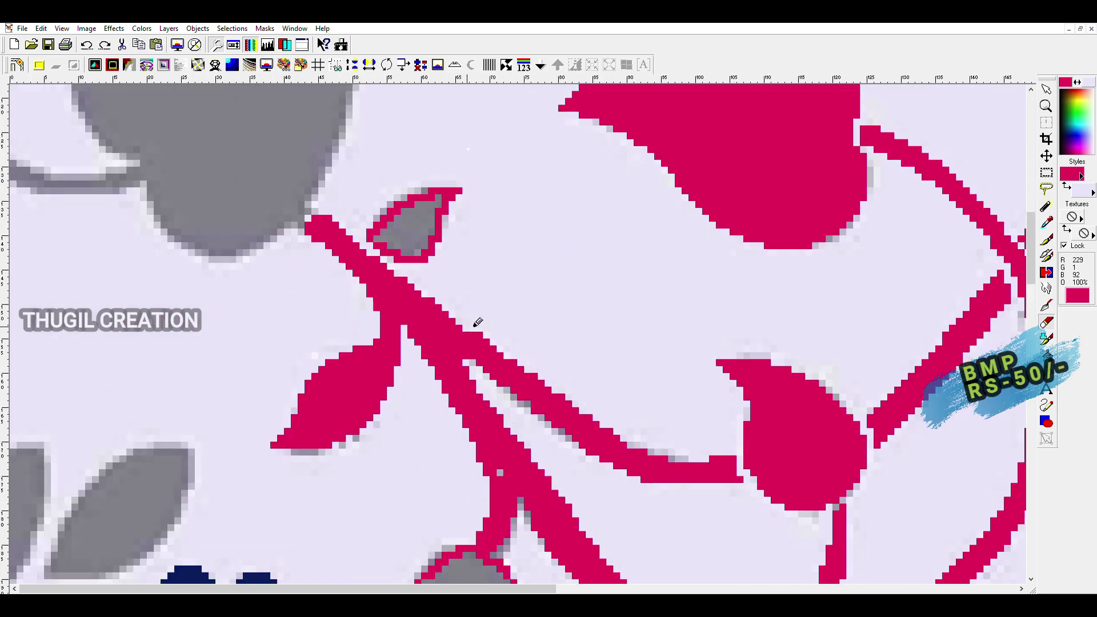
key(x)
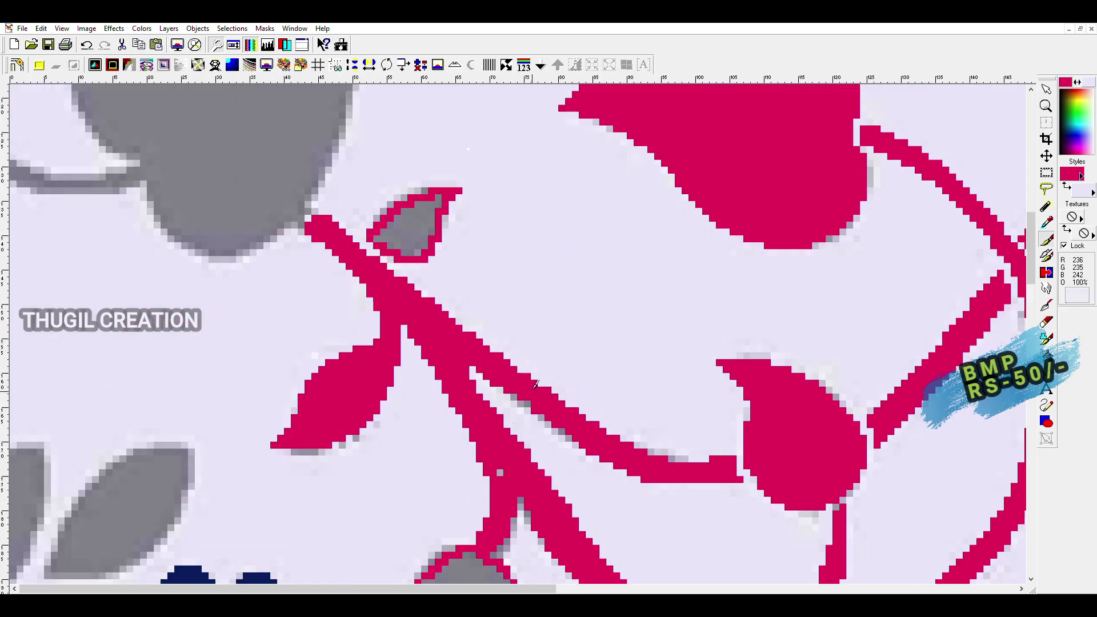
key(x)
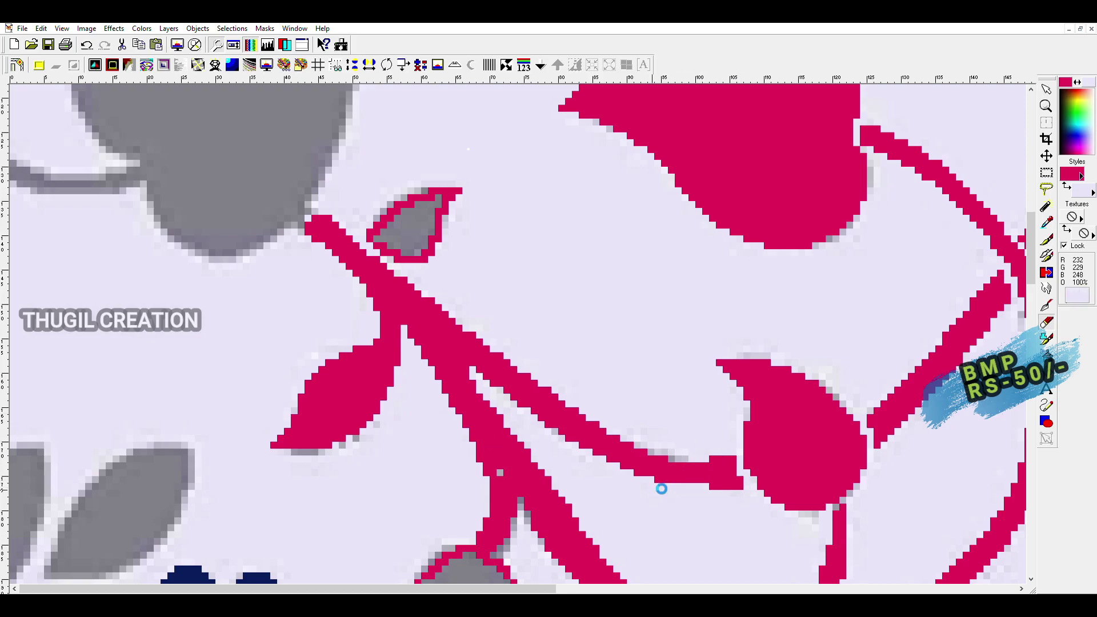
key(x)
scroll(536, 321, down, 2)
scroll(536, 321, right, 2)
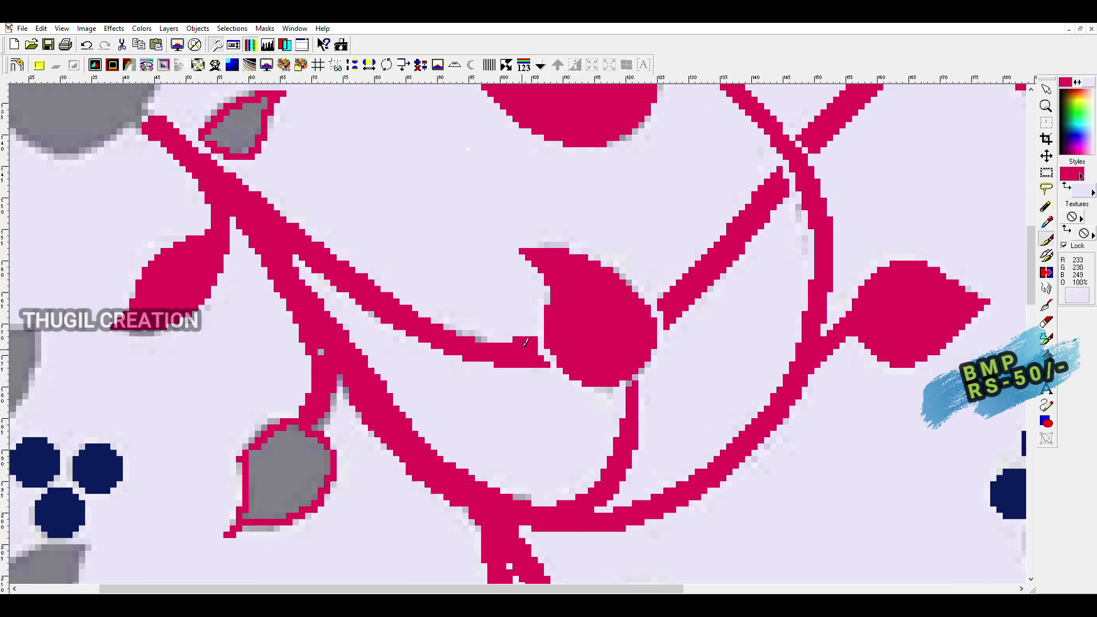
scroll(401, 306, down, 3)
scroll(426, 276, up, 3)
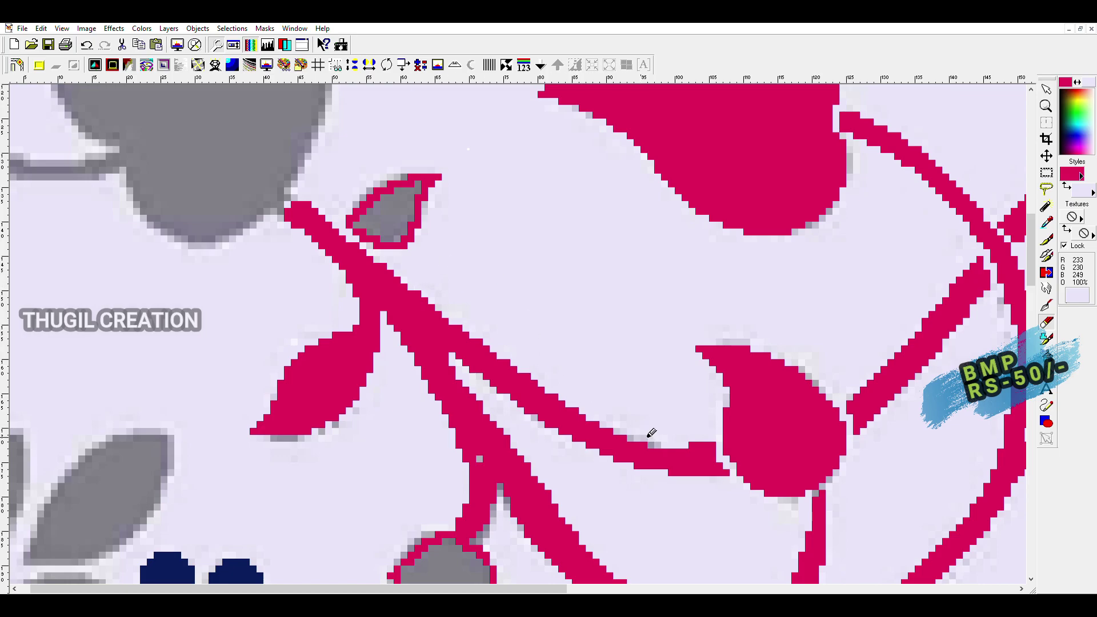
scroll(571, 362, down, 3)
Step: Erase stray magenta pixels at a leaf junction on the central vine
scroll(516, 301, up, 4)
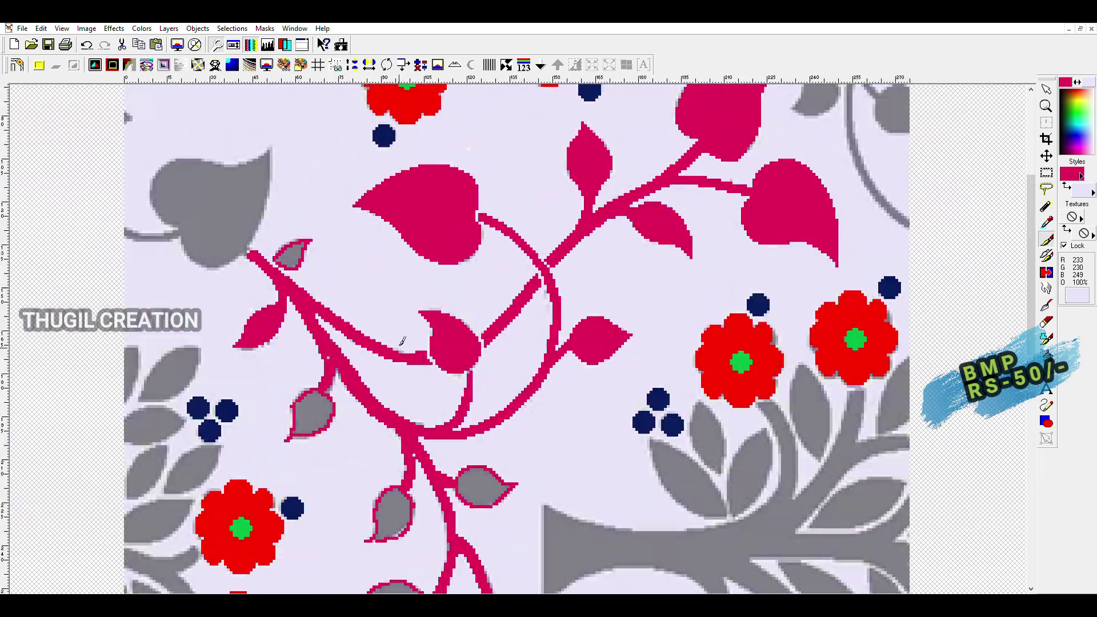
scroll(516, 300, down, 4)
scroll(516, 301, up, 3)
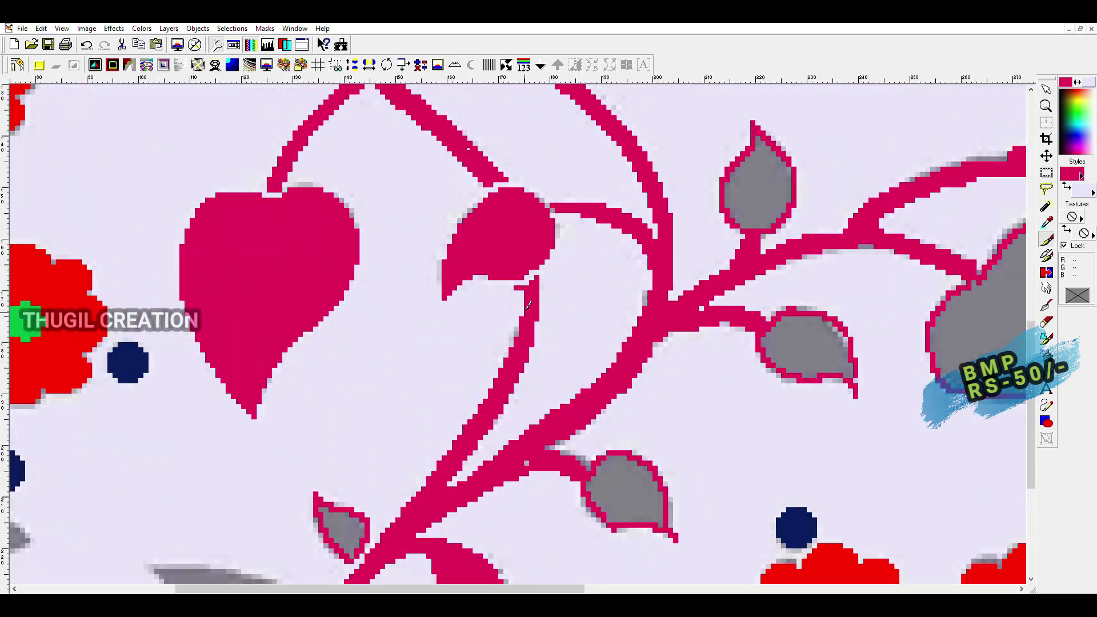
scroll(543, 316, down, 3)
scroll(425, 364, up, 3)
scroll(495, 319, down, 3)
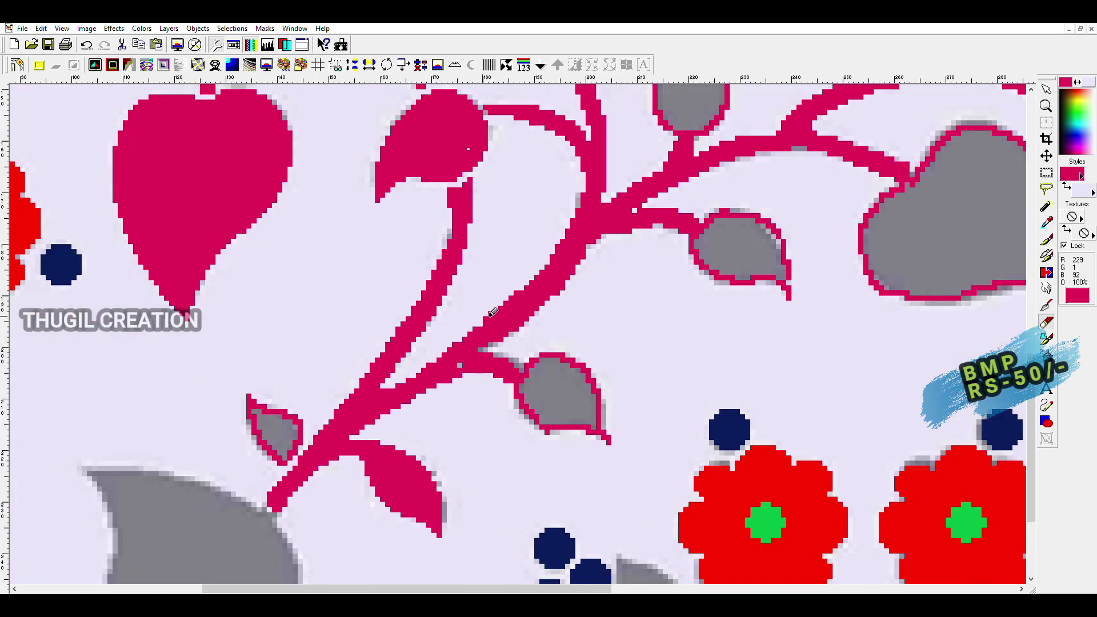
scroll(503, 303, up, 3)
key(b)
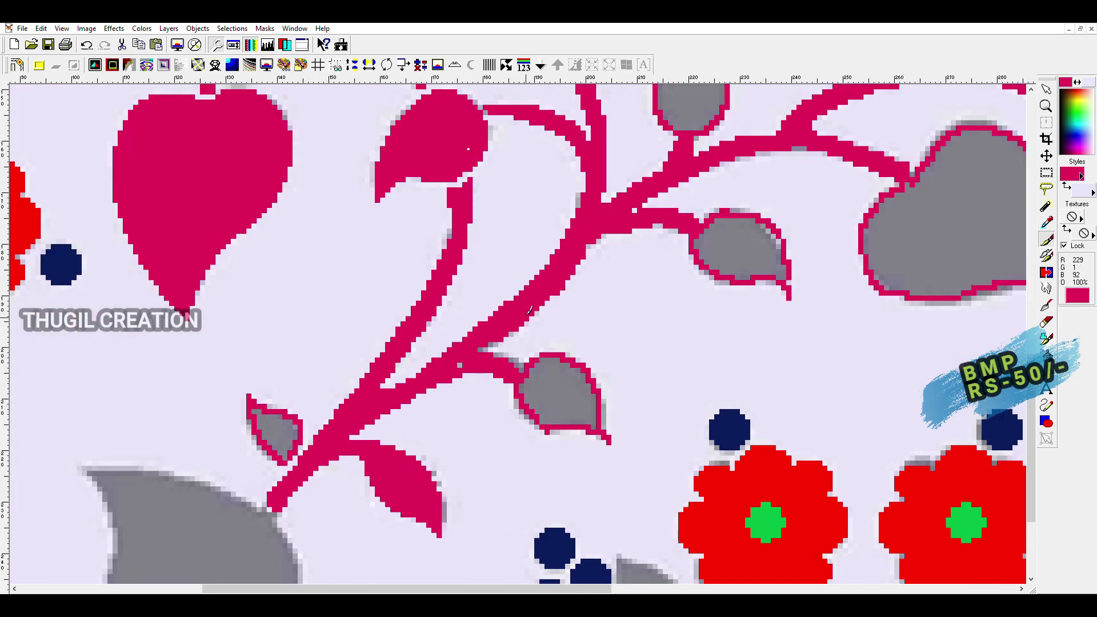
key(b)
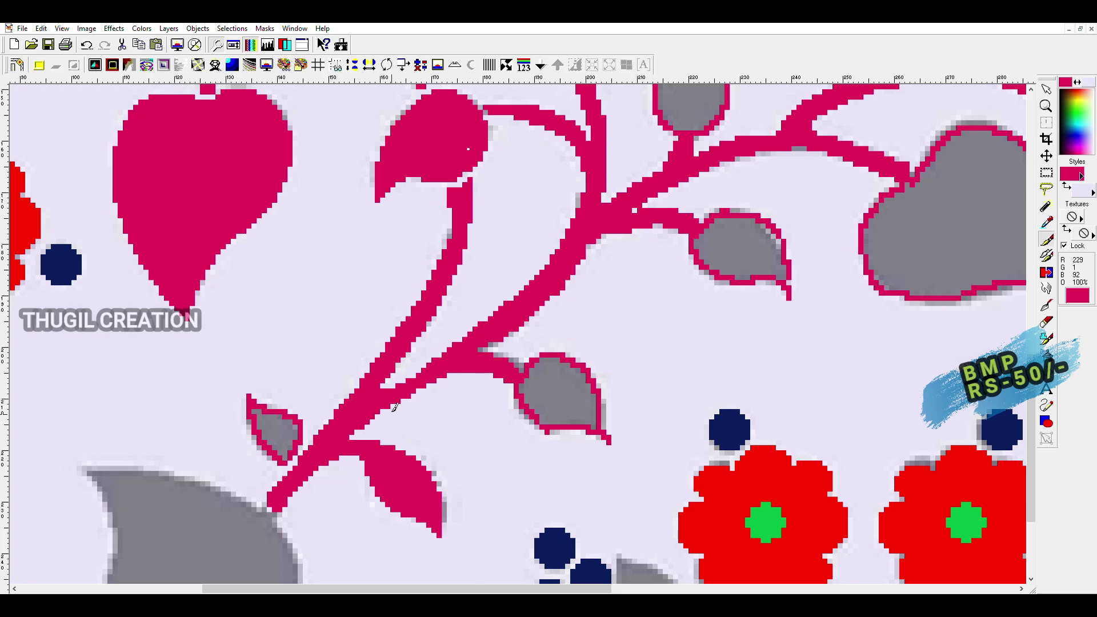
key(x)
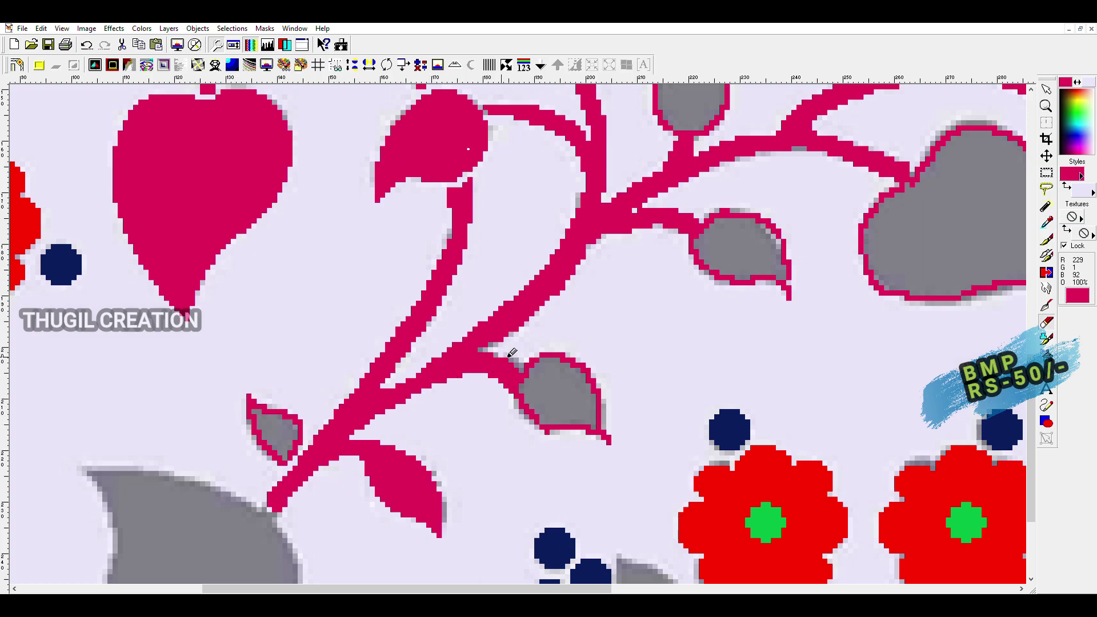
drag(530, 346, 529, 376)
Step: Fill a grey central-vine leaf with magenta and join the branch end to it
click(554, 365)
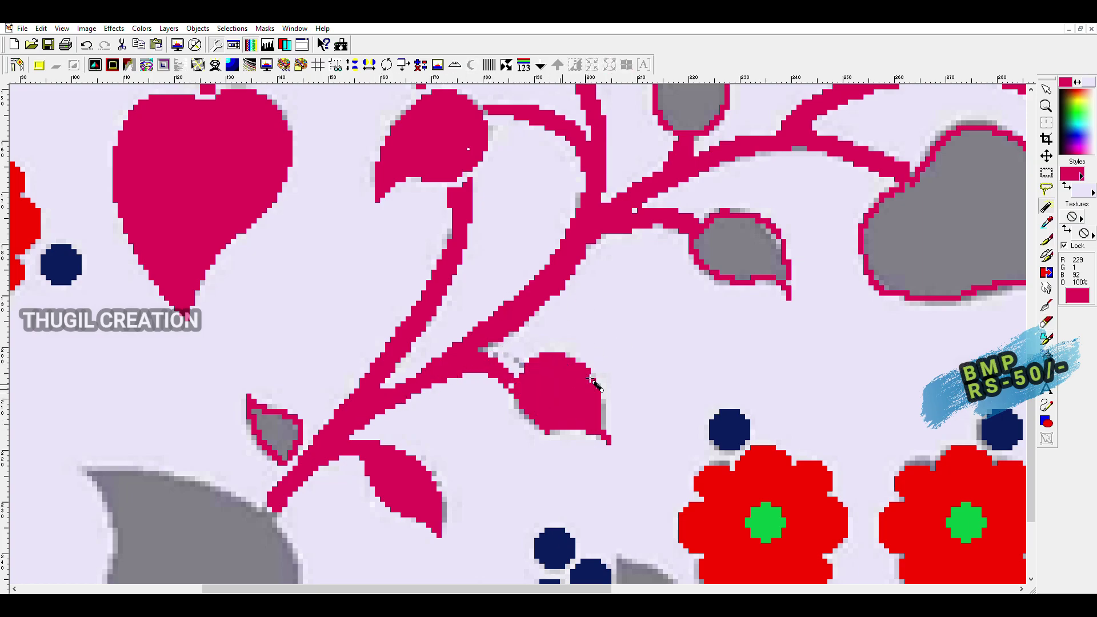
scroll(554, 365, up, 2)
click(580, 295)
key(b)
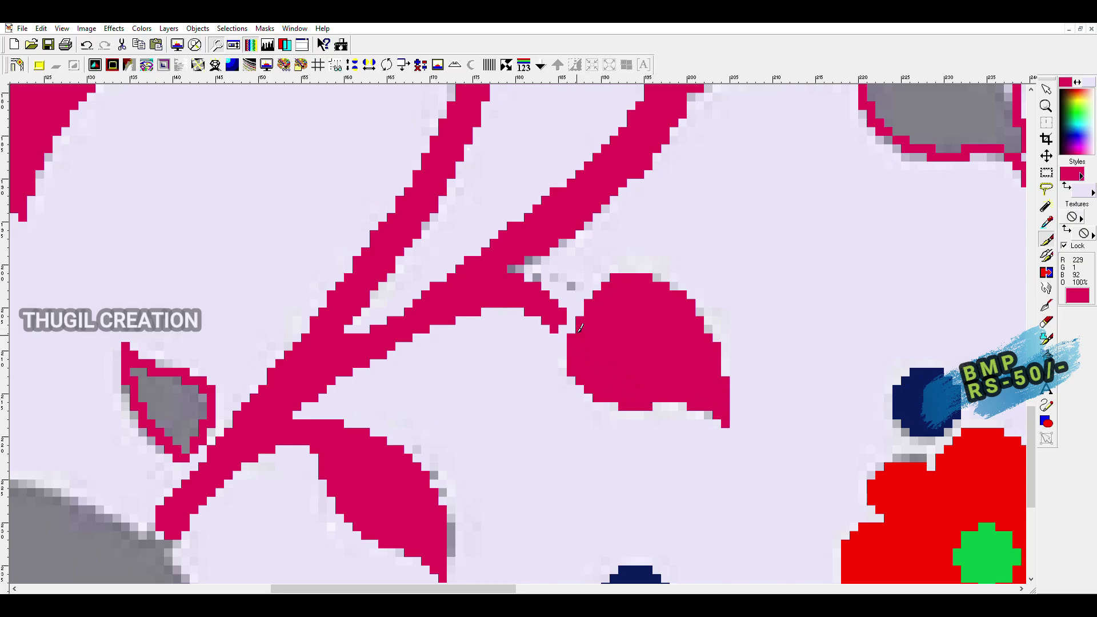
key(b)
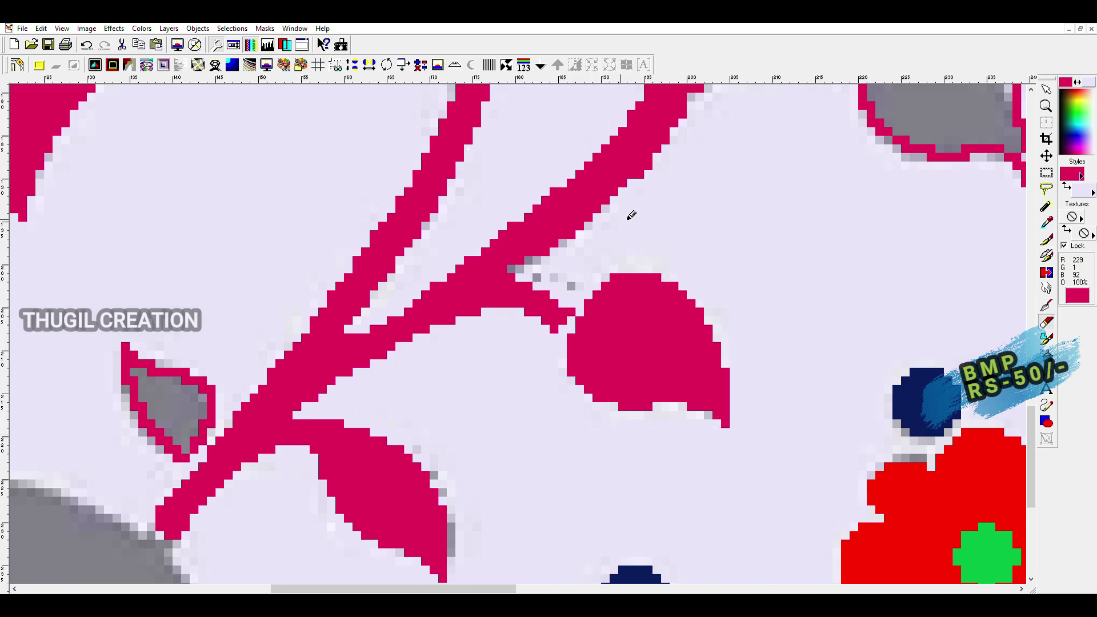
click(568, 318)
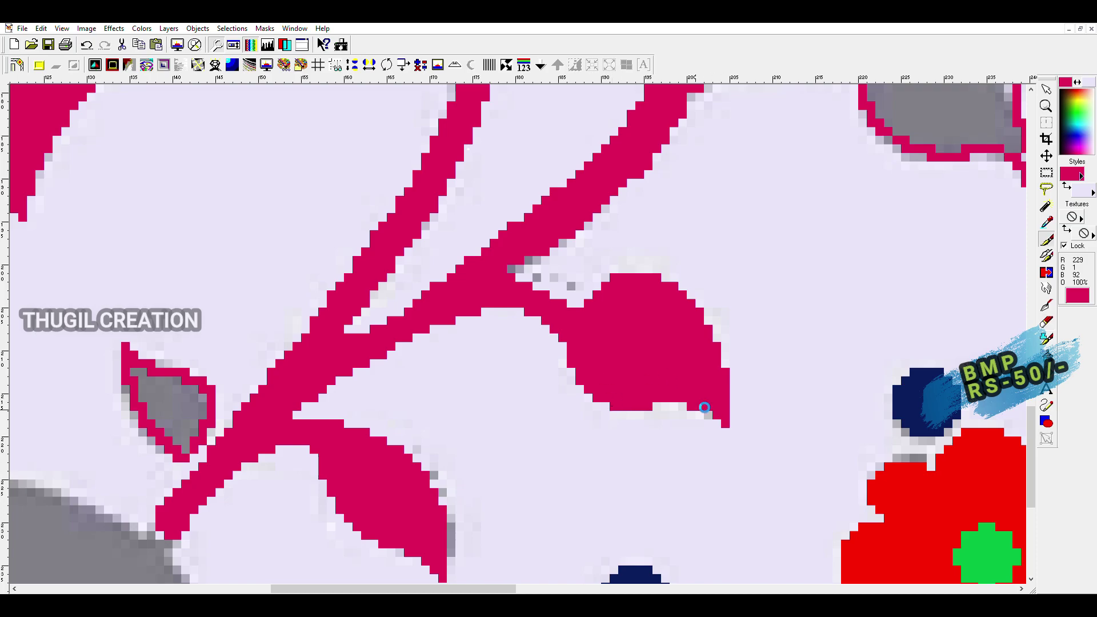
Step: Thin the branch's lower-right edge and trim magenta off its upper-left edge
scroll(645, 372, right, 3)
scroll(612, 274, up, 3)
mouse_move(611, 273)
mouse_down()
mouse_move(619, 252)
mouse_move(688, 204)
mouse_up()
scroll(567, 330, down, 5)
scroll(467, 360, up, 5)
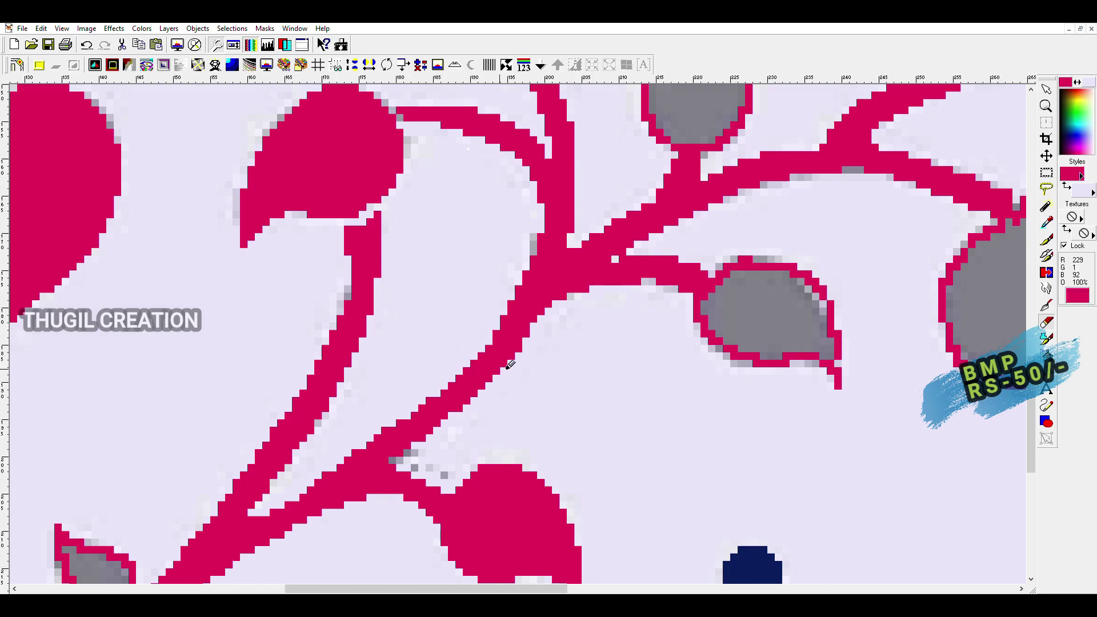
scroll(489, 355, down, 2)
scroll(490, 354, up, 1)
key(b)
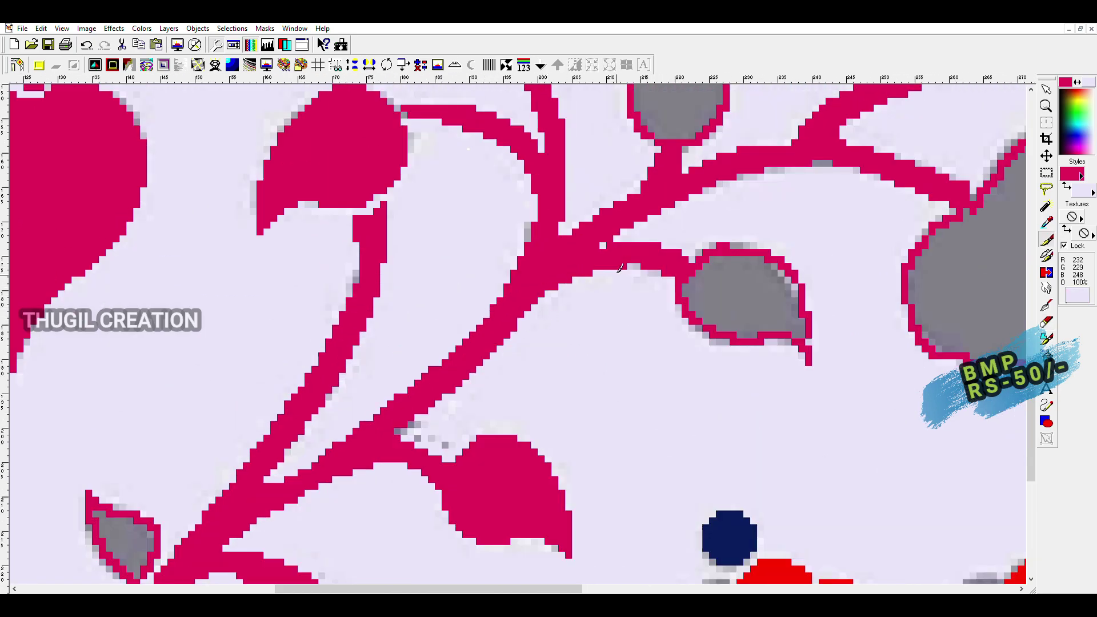
scroll(514, 369, down, 5)
scroll(510, 365, up, 5)
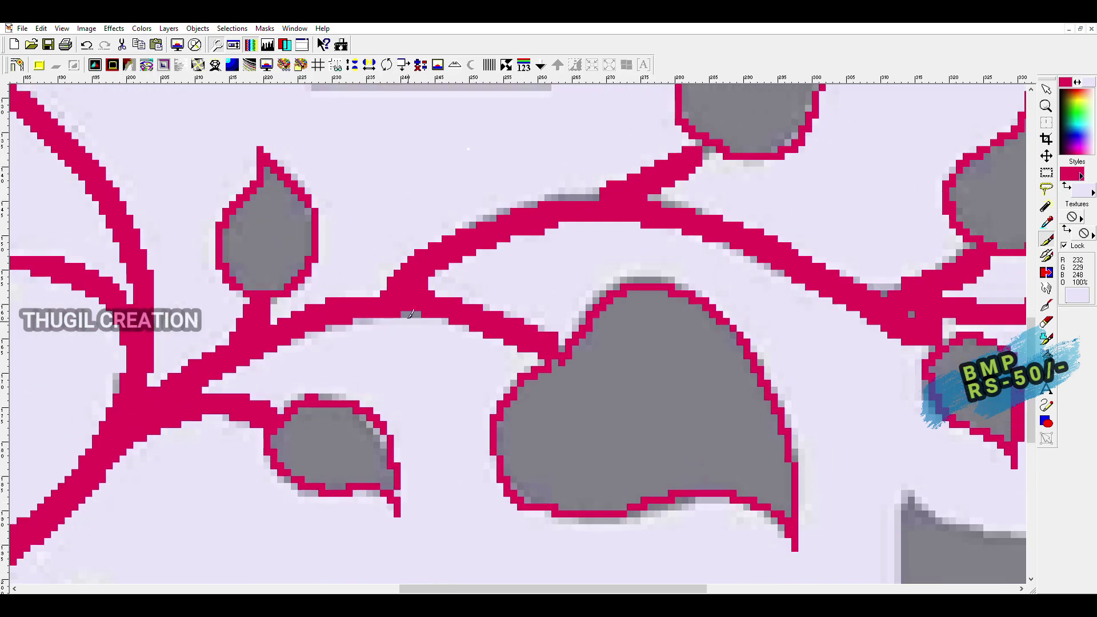
drag(304, 324, 296, 316)
scroll(239, 333, left, 5)
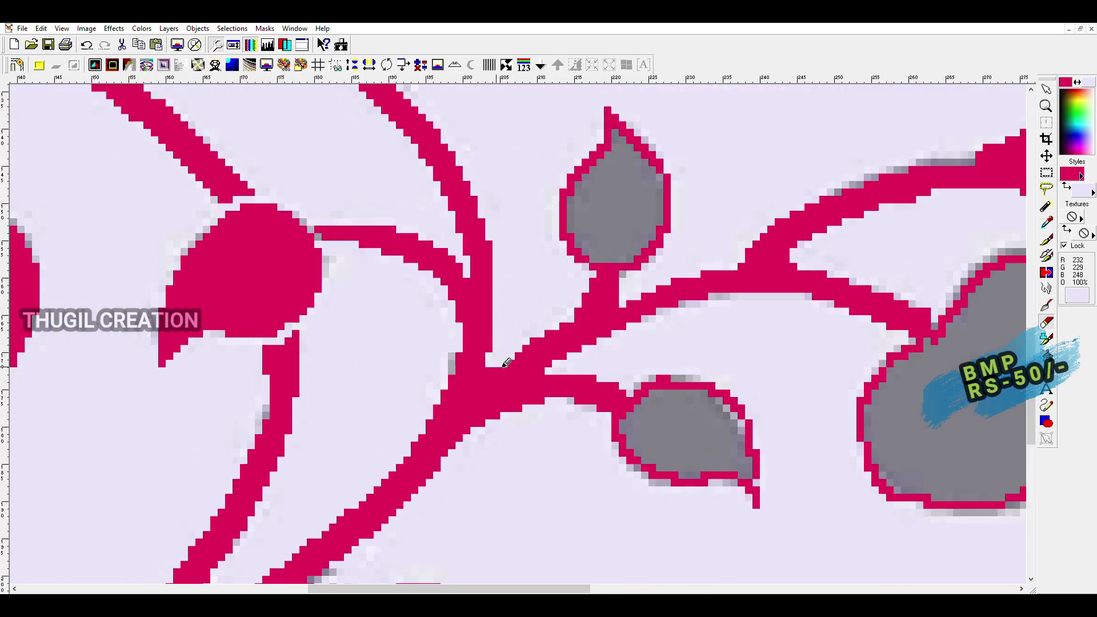
Step: Fill two more grey leaves on the central stem with solid magenta
key(x)
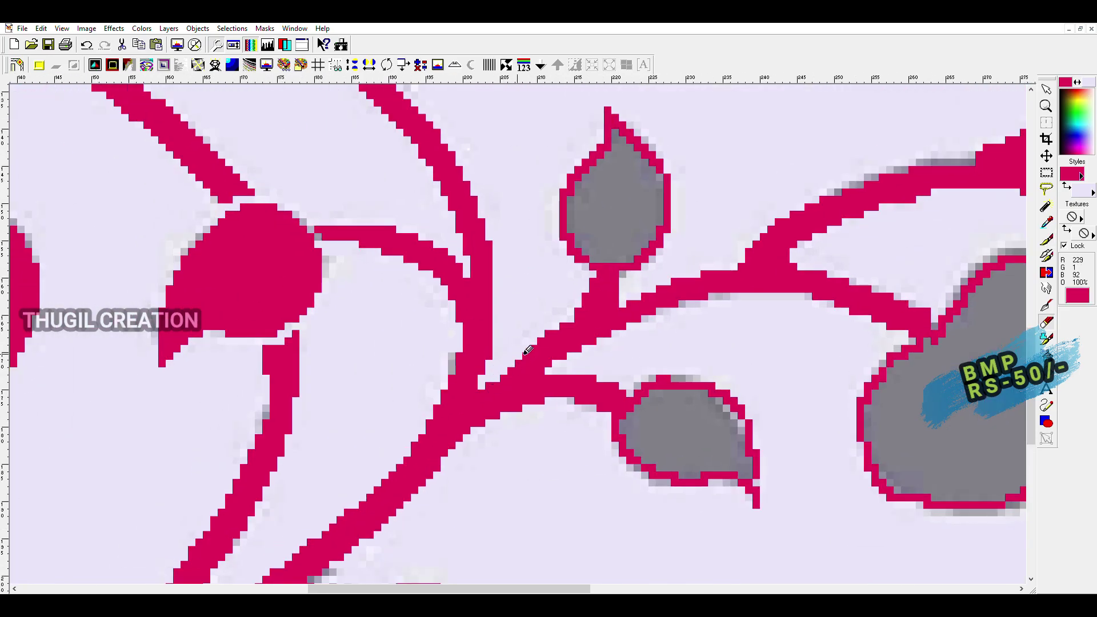
click(627, 200)
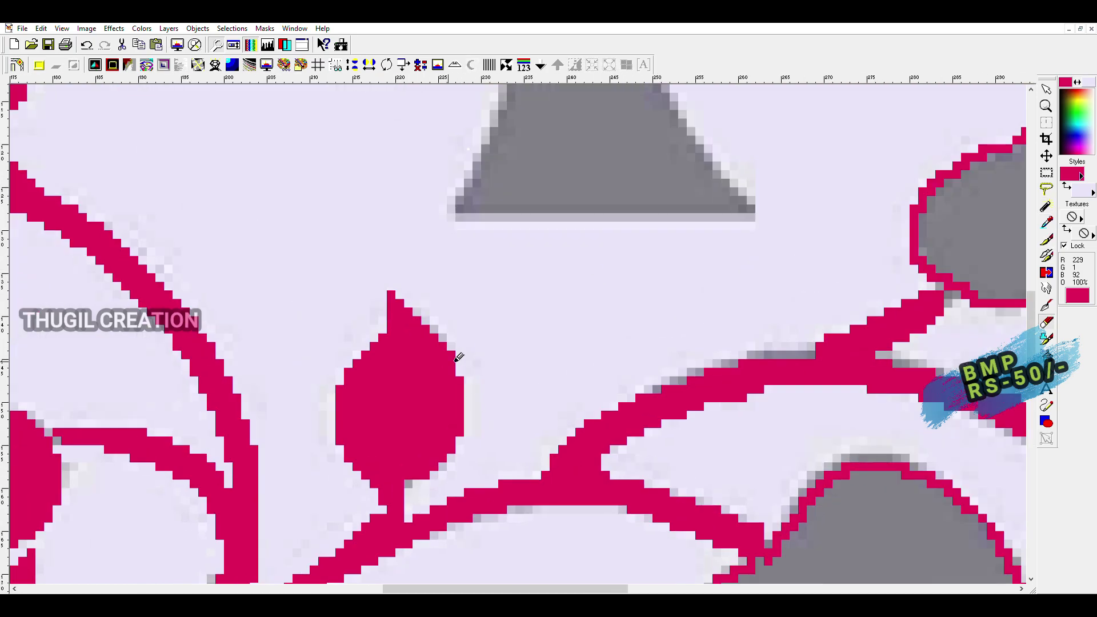
key(b)
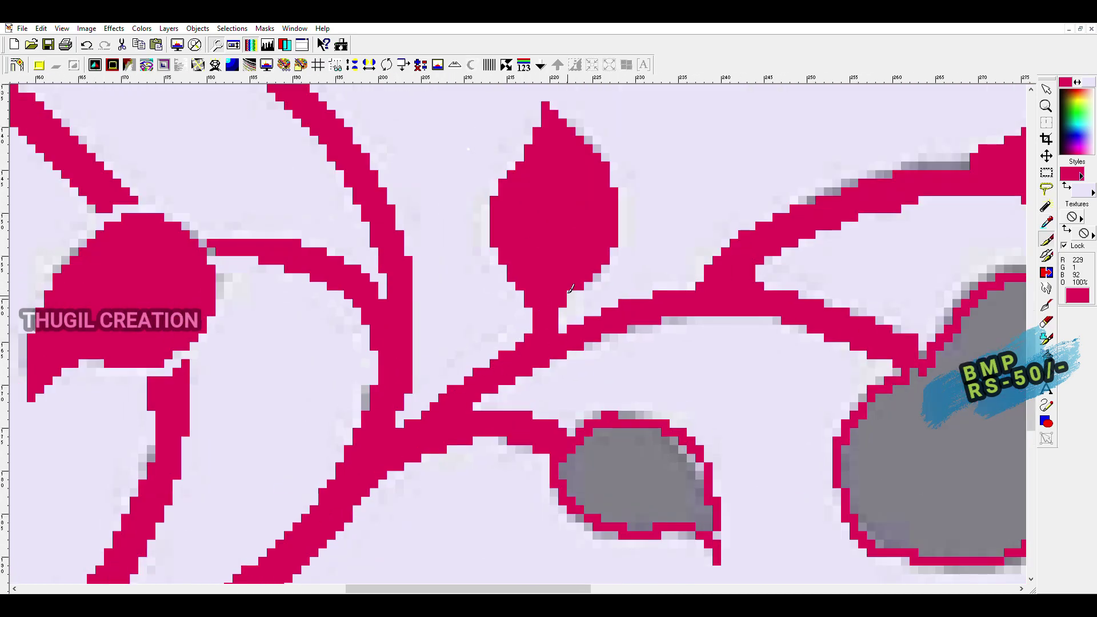
key(x)
key(b)
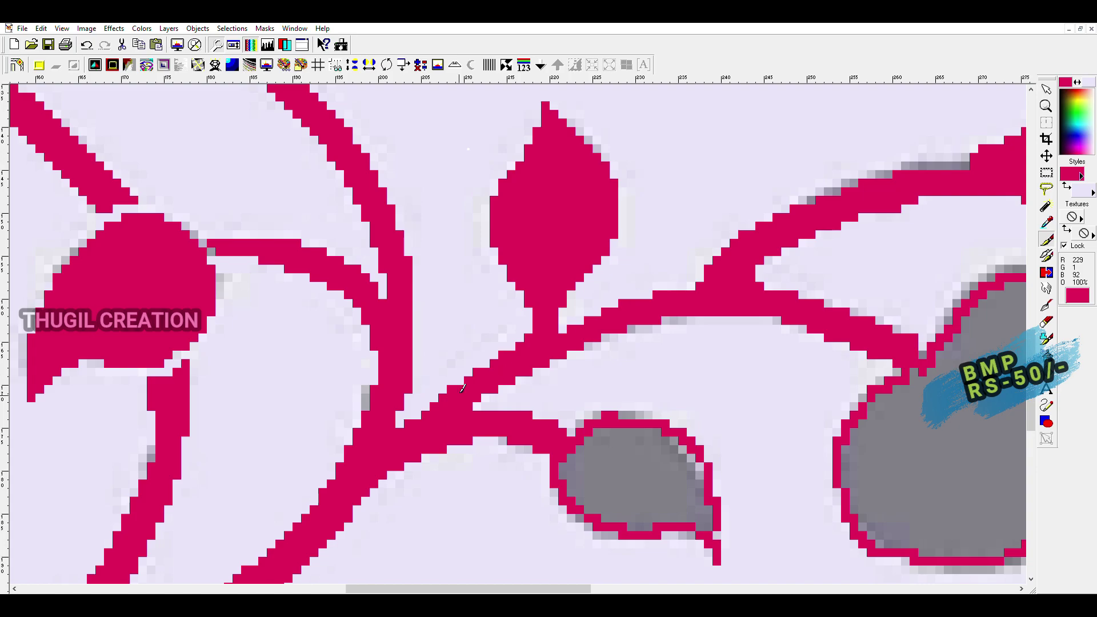
key(x)
key(b)
click(636, 437)
Step: Touch up the leaf's lower-left edge in magenta and erase ragged pixels at the stem–leaf junction
scroll(518, 355, down, 3)
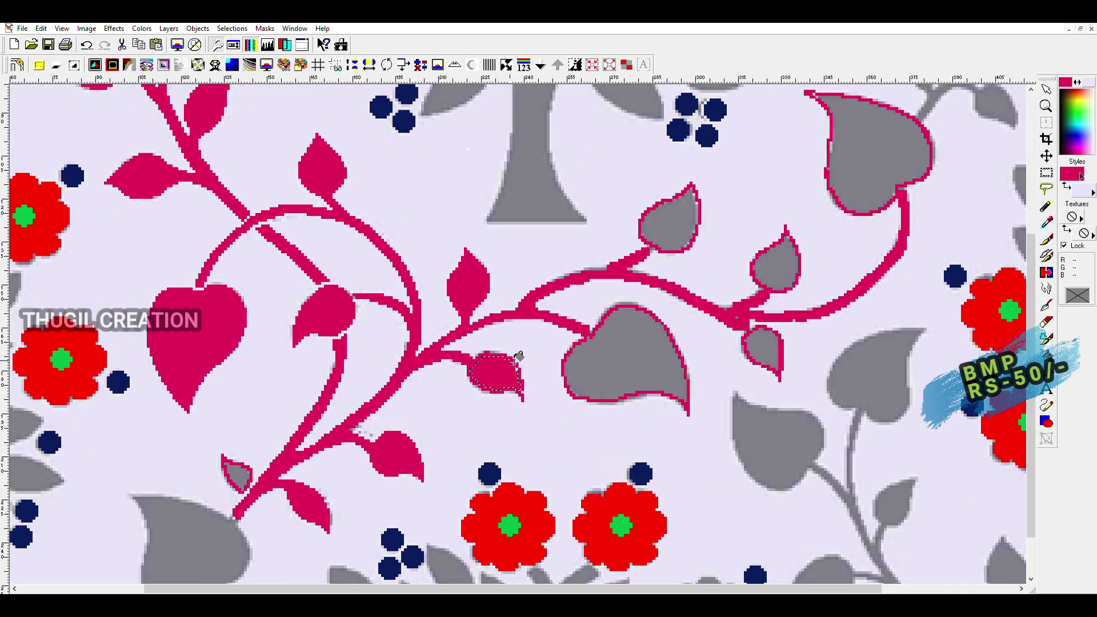
scroll(519, 356, up, 3)
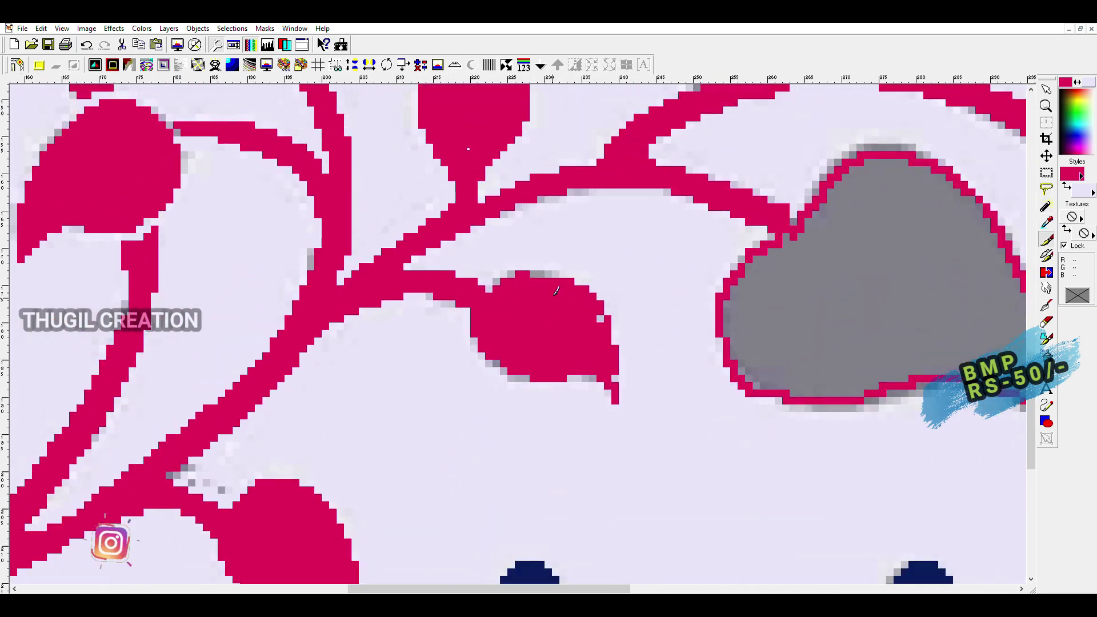
click(498, 357)
key(x)
drag(511, 275, 480, 278)
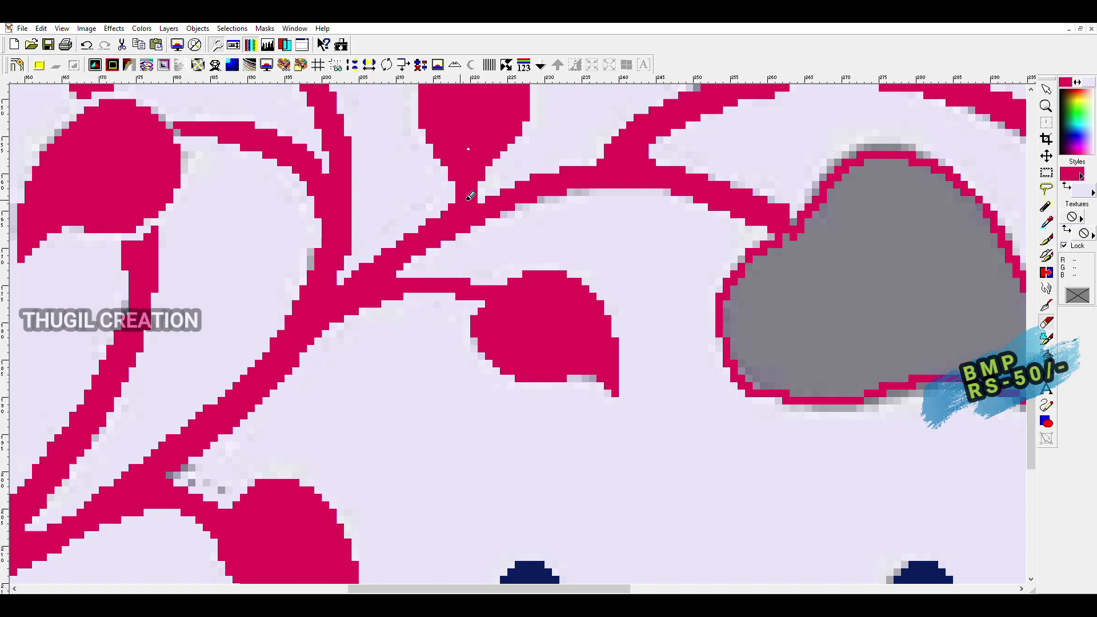
drag(478, 348, 489, 307)
scroll(486, 286, down, 1)
key(b)
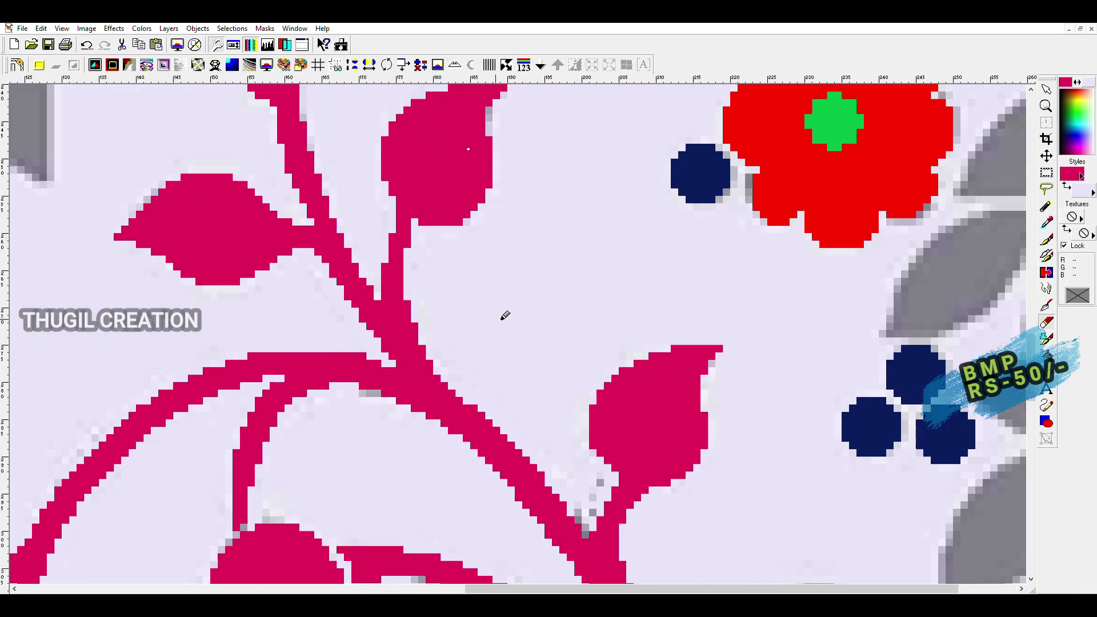
Step: Thicken the stem end and flood fill the grey leaf magenta, widening its right edge
key(x)
key(b)
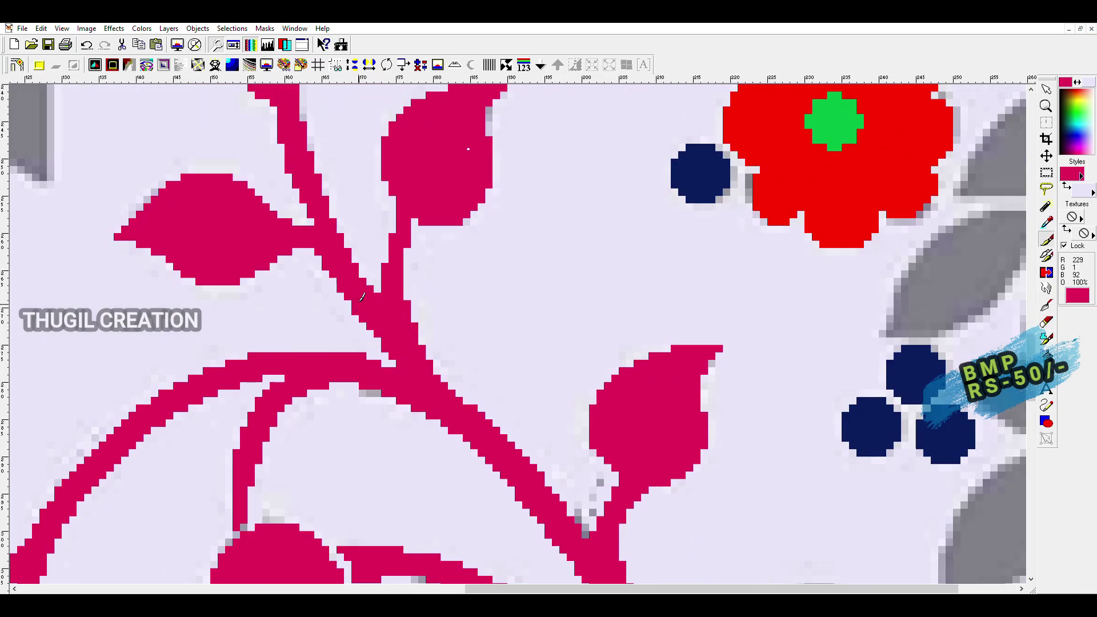
key(x)
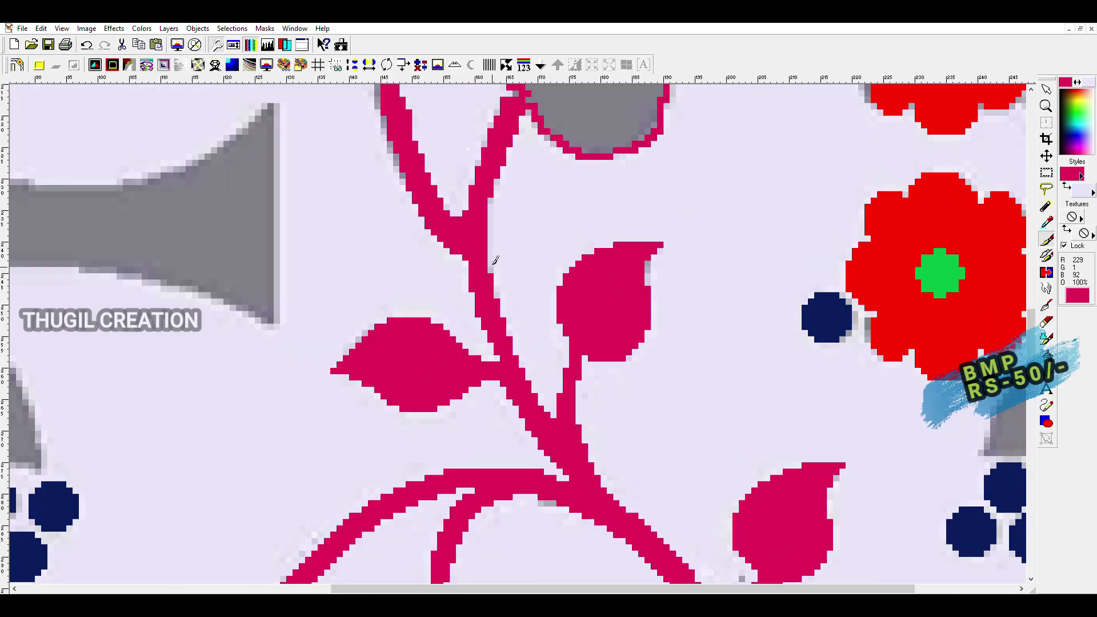
key(b)
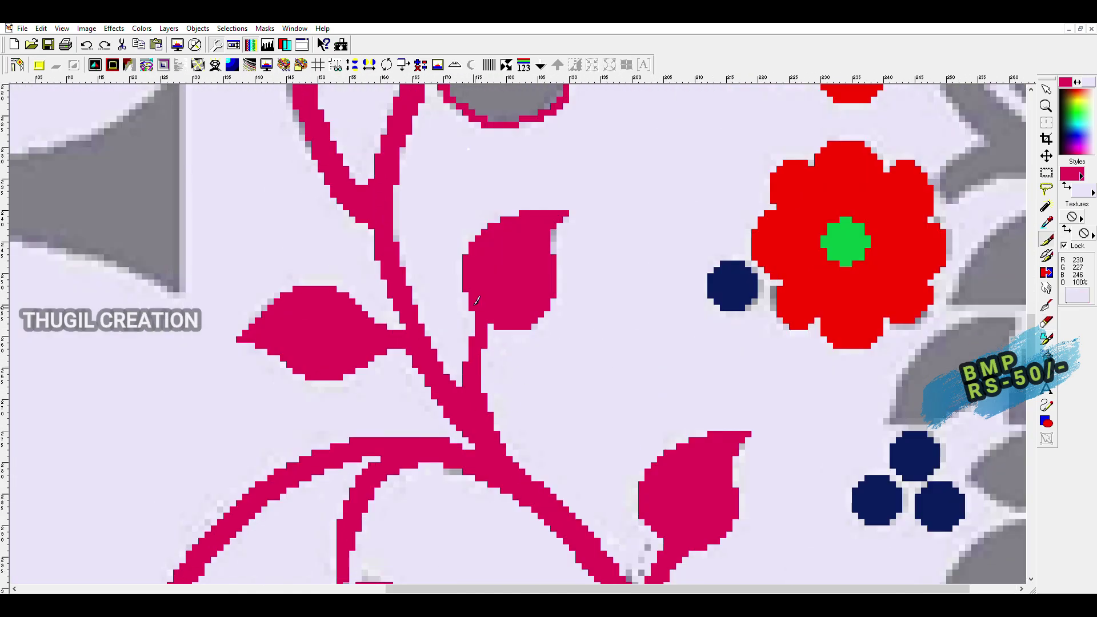
key(x)
key(b)
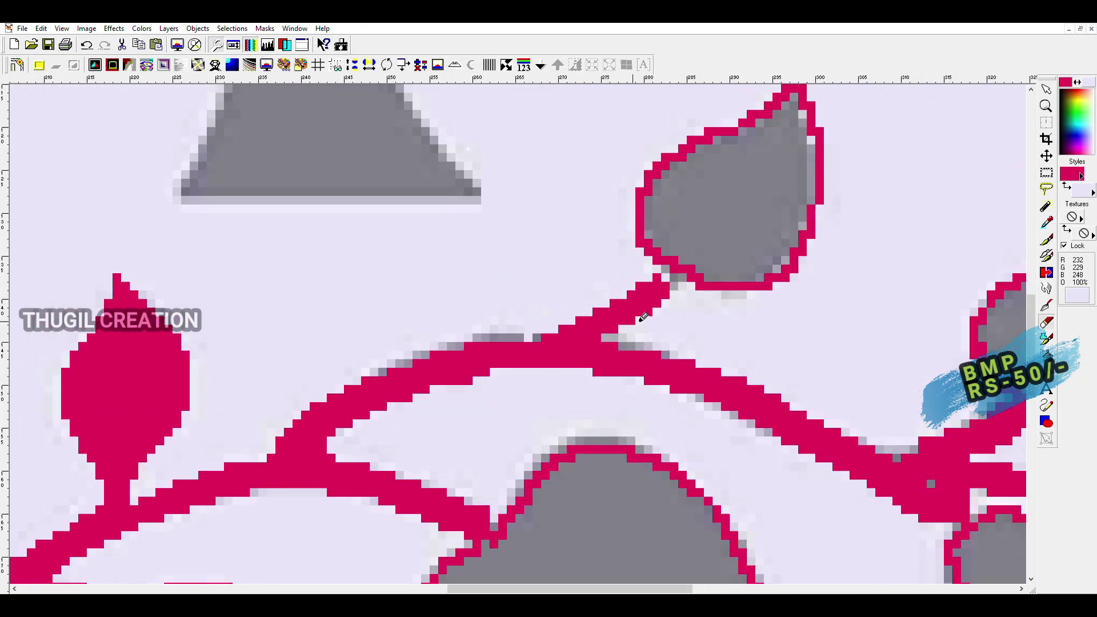
click(664, 293)
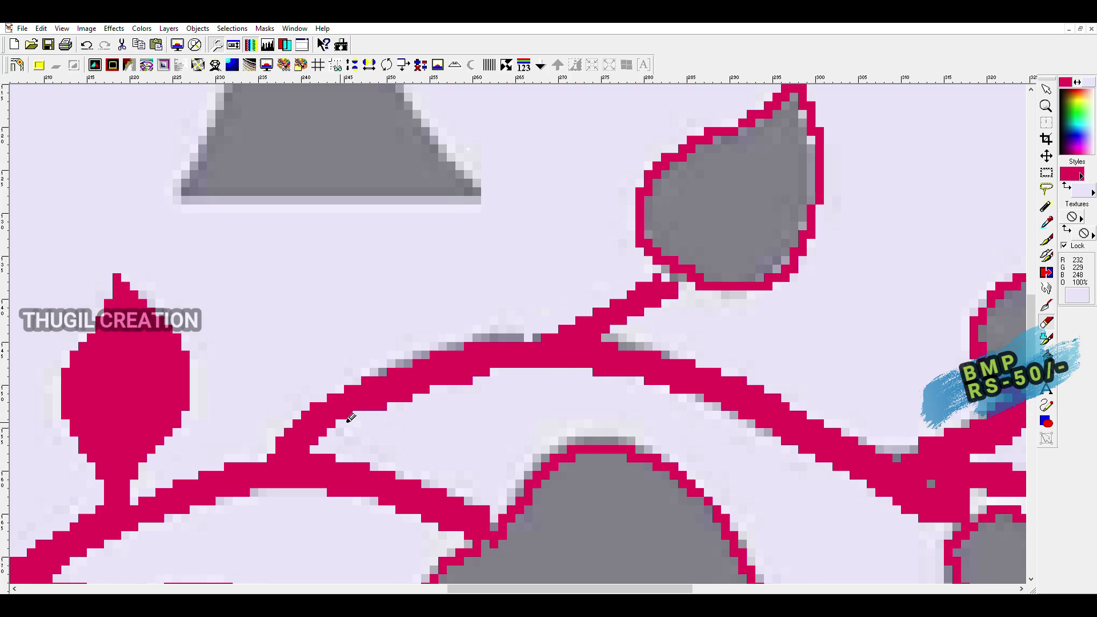
click(696, 240)
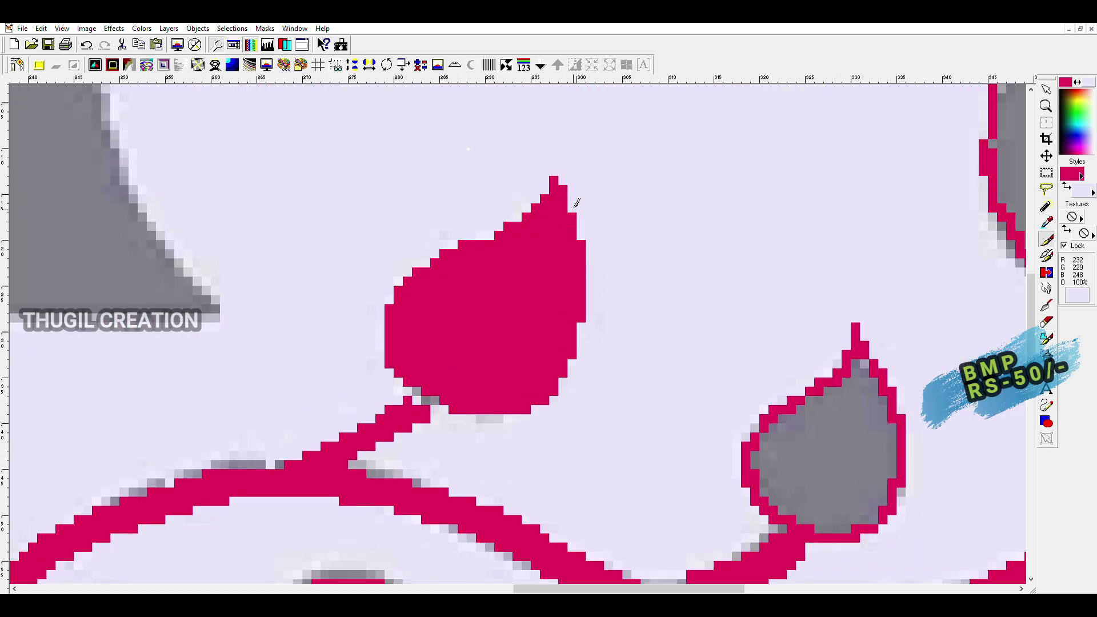
drag(576, 203, 593, 359)
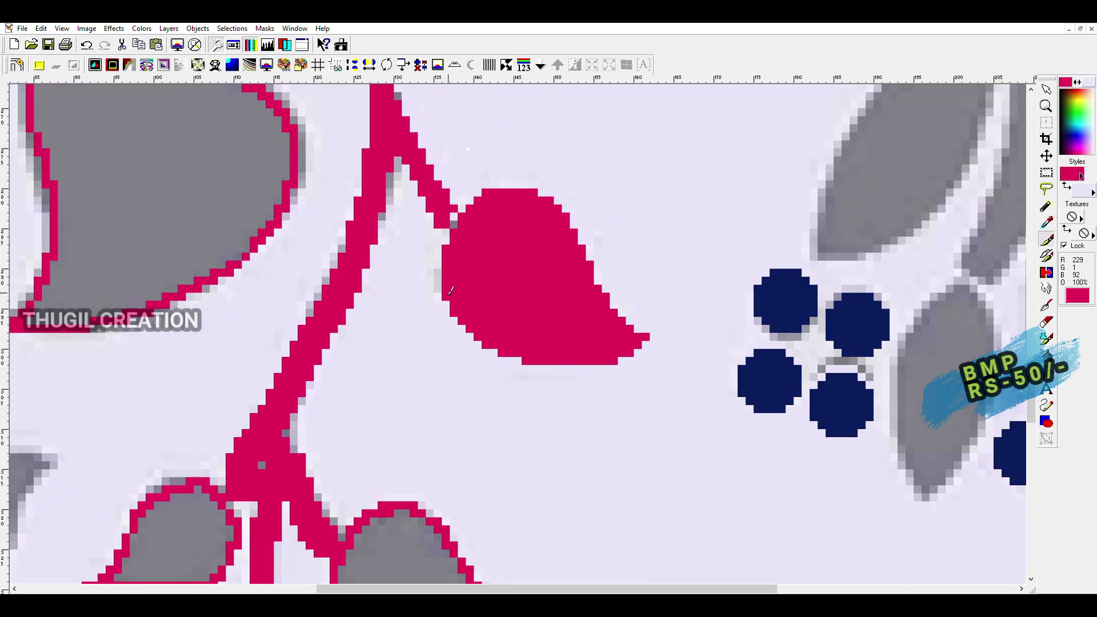
Step: Erase stray magenta pixels along the stem, including its left edge
scroll(460, 320, down, 2)
scroll(486, 342, down, 2)
scroll(502, 365, down, 1)
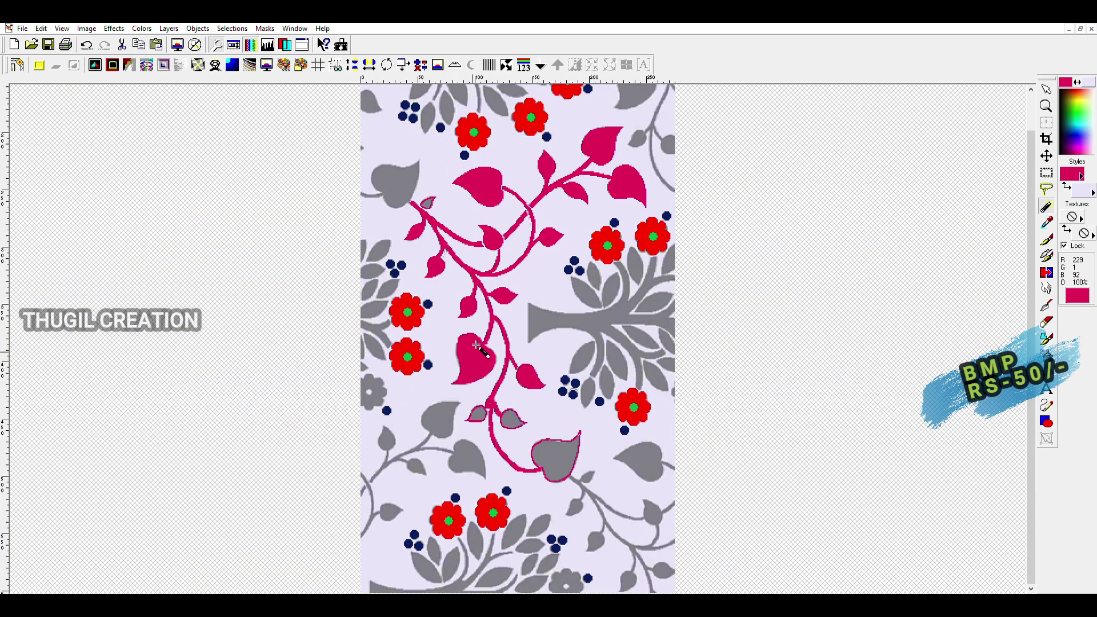
scroll(518, 384, up, 1)
scroll(512, 378, up, 1)
scroll(572, 309, up, 3)
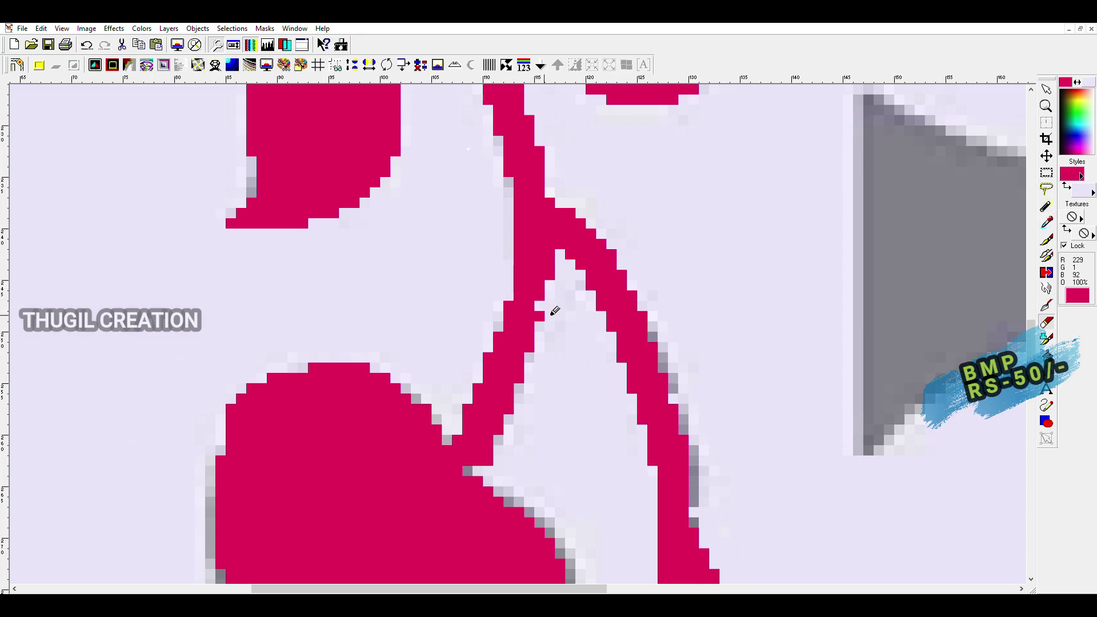
drag(536, 352, 543, 308)
key(b)
key(x)
drag(518, 203, 517, 280)
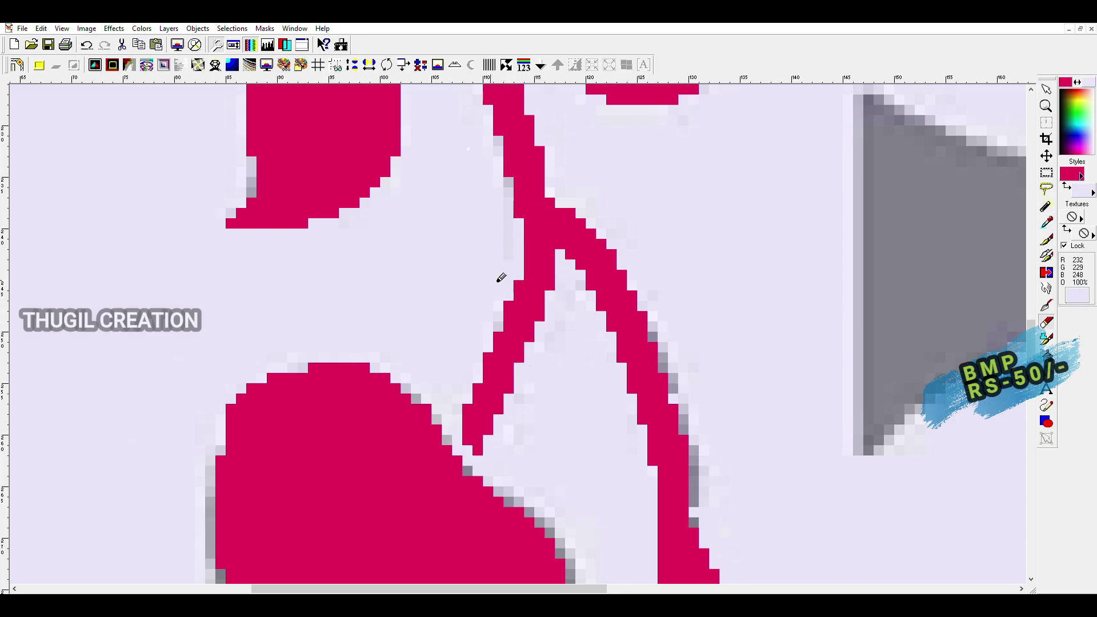
key(b)
Step: Paint the blob's grey lower edge magenta
scroll(506, 319, down, 2)
scroll(524, 342, up, 1)
scroll(524, 343, down, 1)
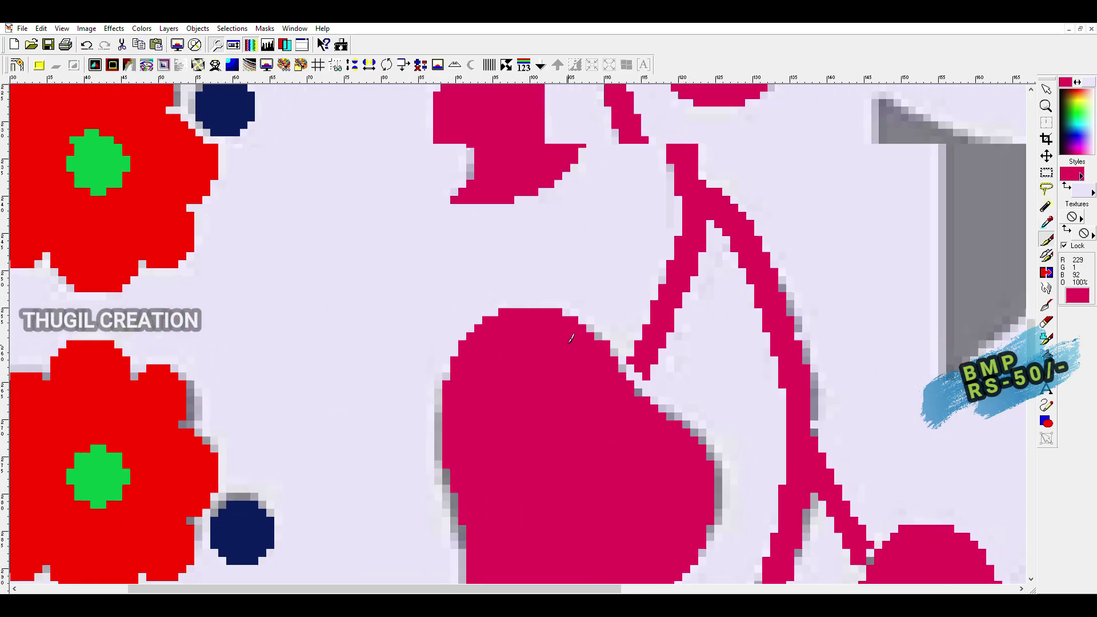
scroll(543, 326, down, 1)
scroll(572, 303, up, 2)
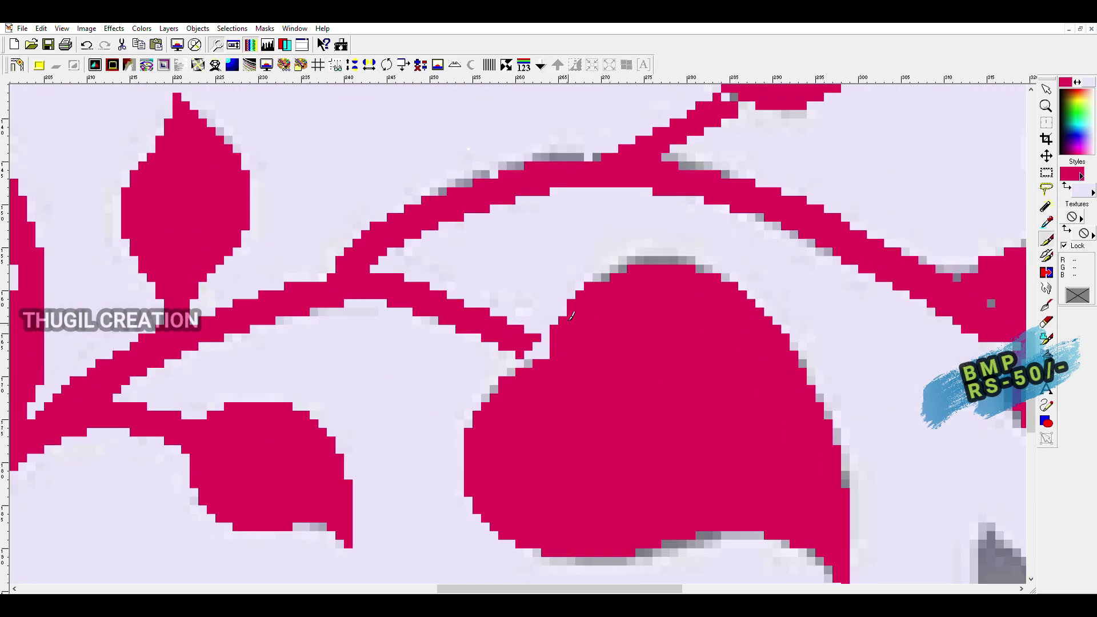
scroll(597, 308, down, 1)
scroll(598, 331, up, 1)
scroll(598, 330, down, 1)
scroll(594, 325, up, 1)
scroll(588, 323, down, 1)
scroll(578, 320, up, 1)
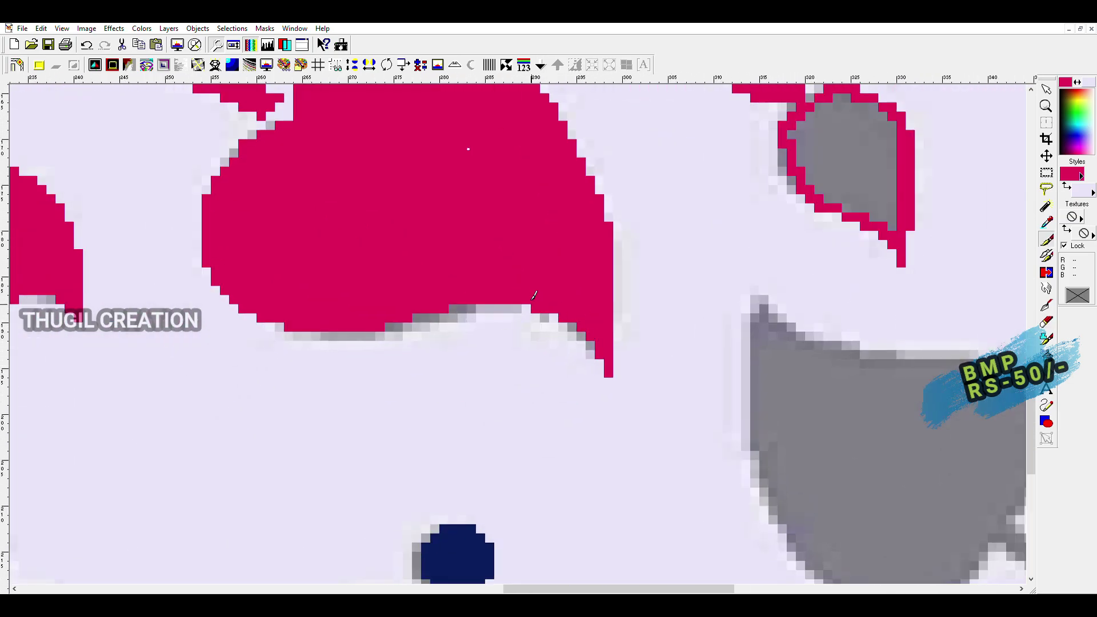
drag(457, 312, 280, 330)
Step: Separate the branch junction with background pixels and repaint magenta around it
scroll(399, 257, down, 1)
scroll(517, 196, up, 1)
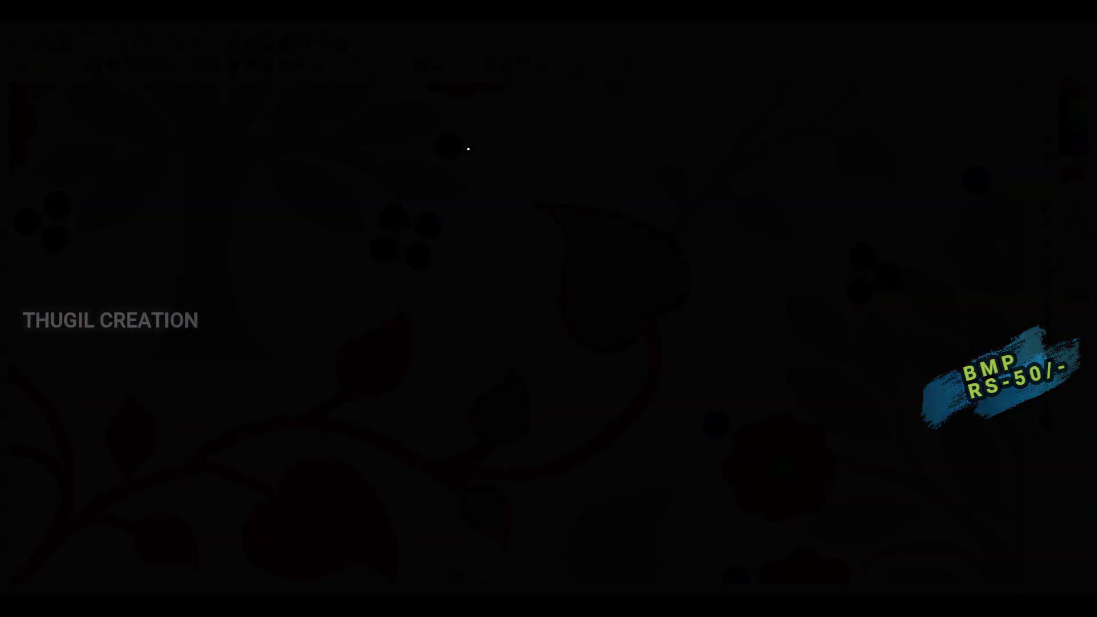
scroll(632, 375, up, 1)
scroll(632, 376, up, 1)
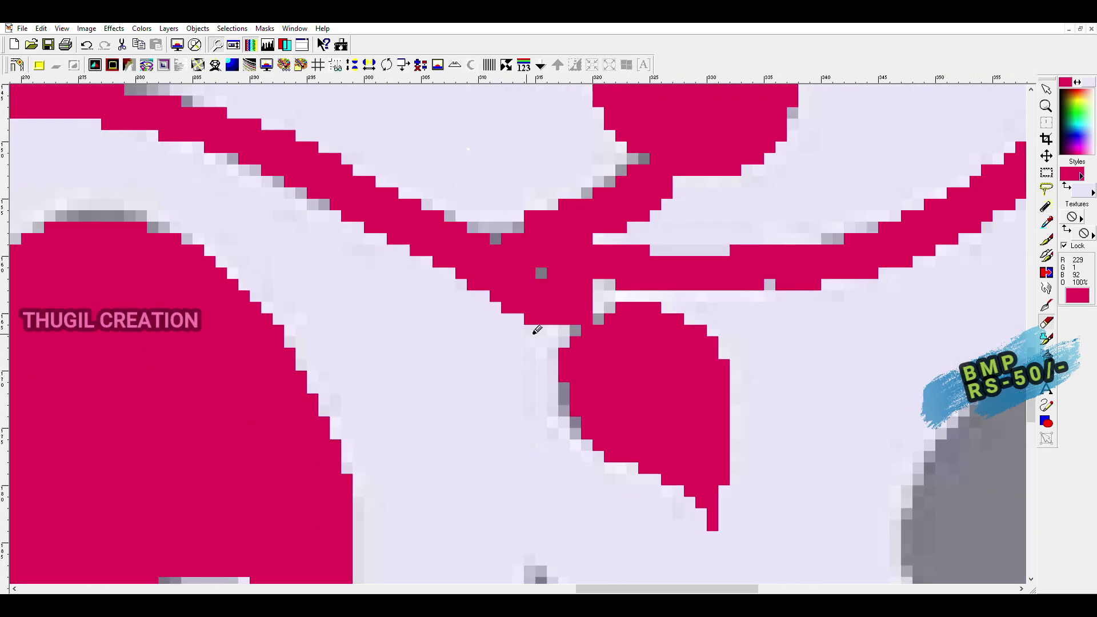
scroll(537, 330, up, 1)
scroll(615, 454, up, 1)
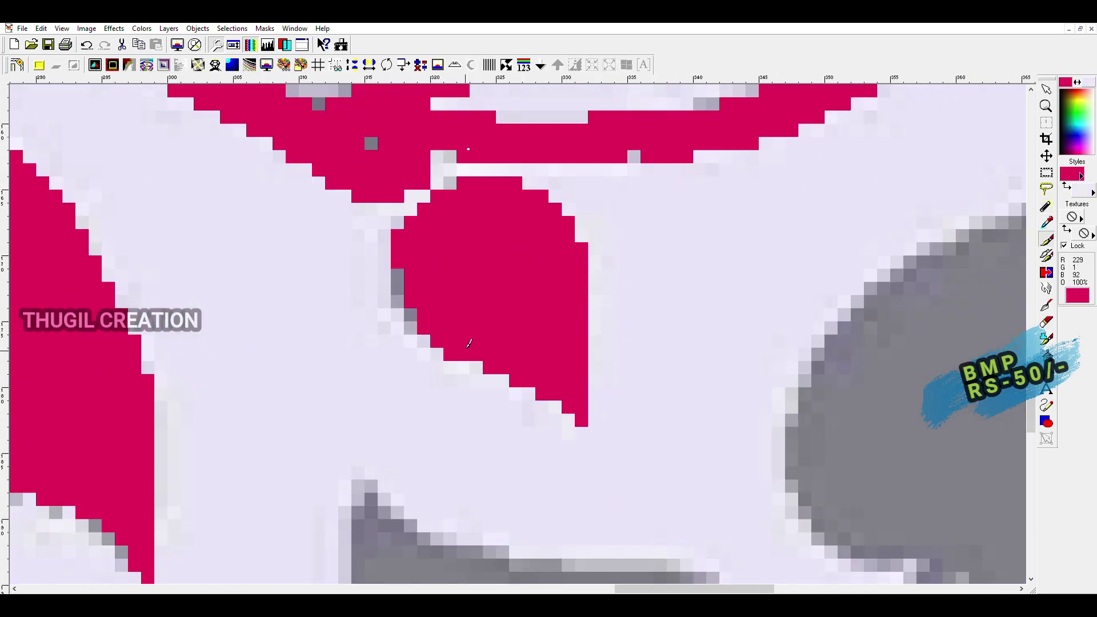
scroll(515, 300, down, 1)
mouse_move(544, 329)
mouse_down()
mouse_move(405, 308)
mouse_move(491, 317)
mouse_up()
mouse_move(506, 243)
mouse_down()
mouse_move(451, 263)
mouse_move(571, 217)
mouse_up()
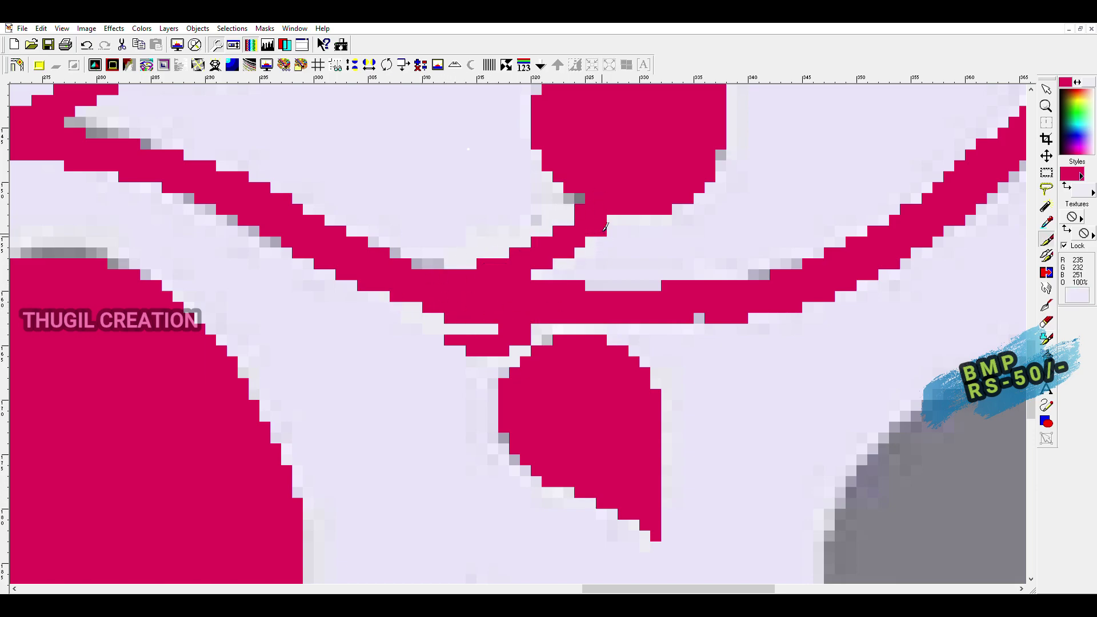
scroll(527, 216, down, 1)
drag(461, 318, 402, 306)
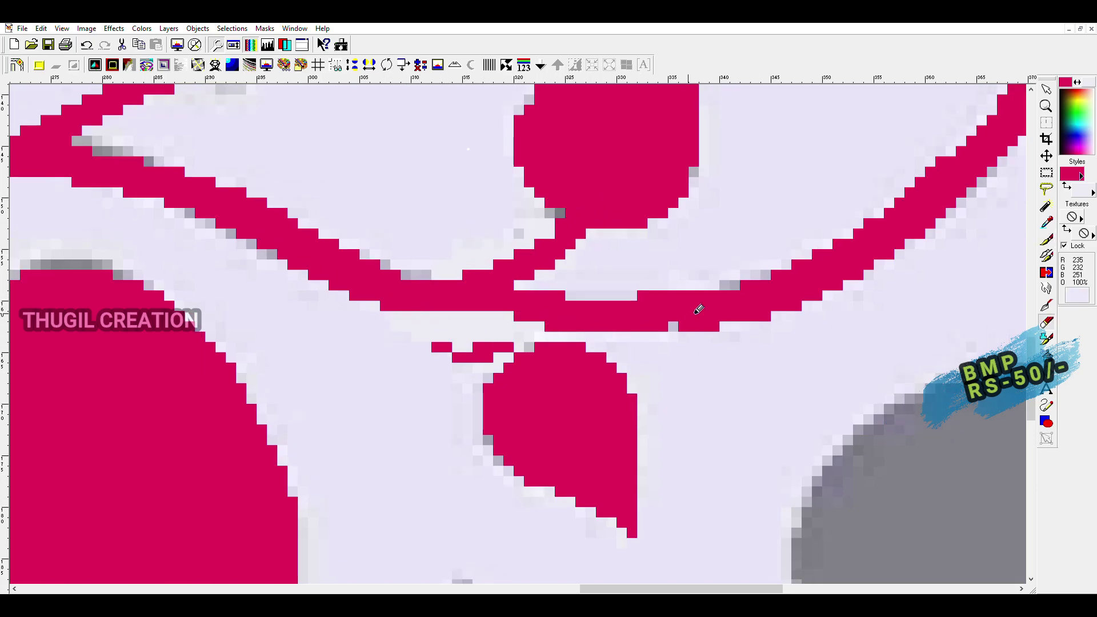
drag(639, 295, 688, 296)
Step: Draw a magenta diagonal stem toward the leaf and trim the blob's edges to background
drag(411, 313, 468, 368)
drag(491, 320, 472, 365)
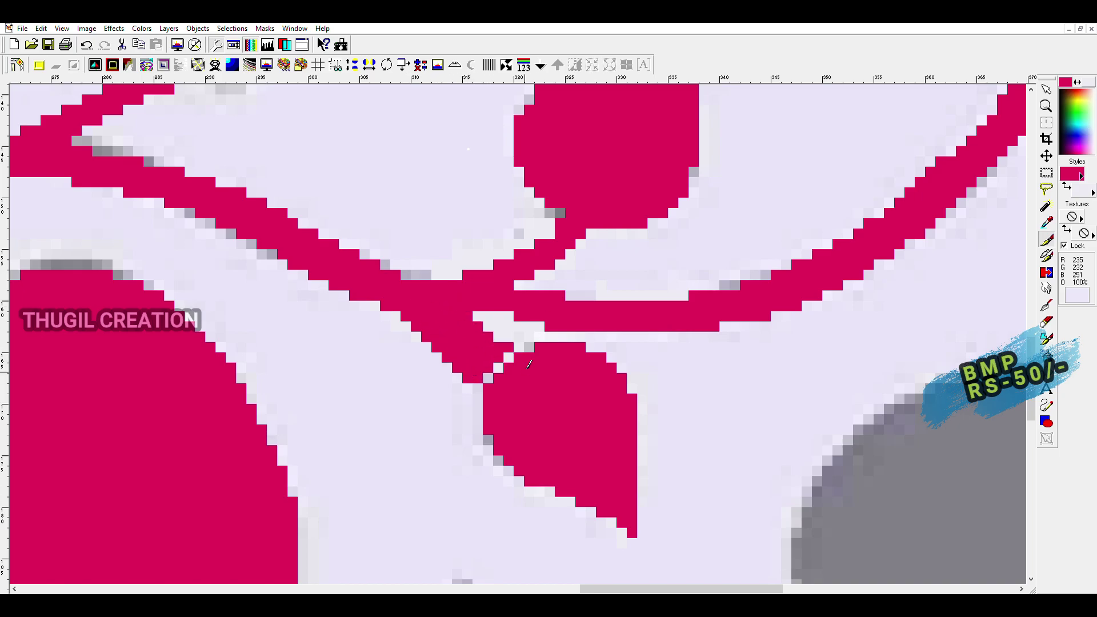
scroll(529, 364, down, 1)
drag(451, 274, 486, 278)
drag(563, 310, 611, 341)
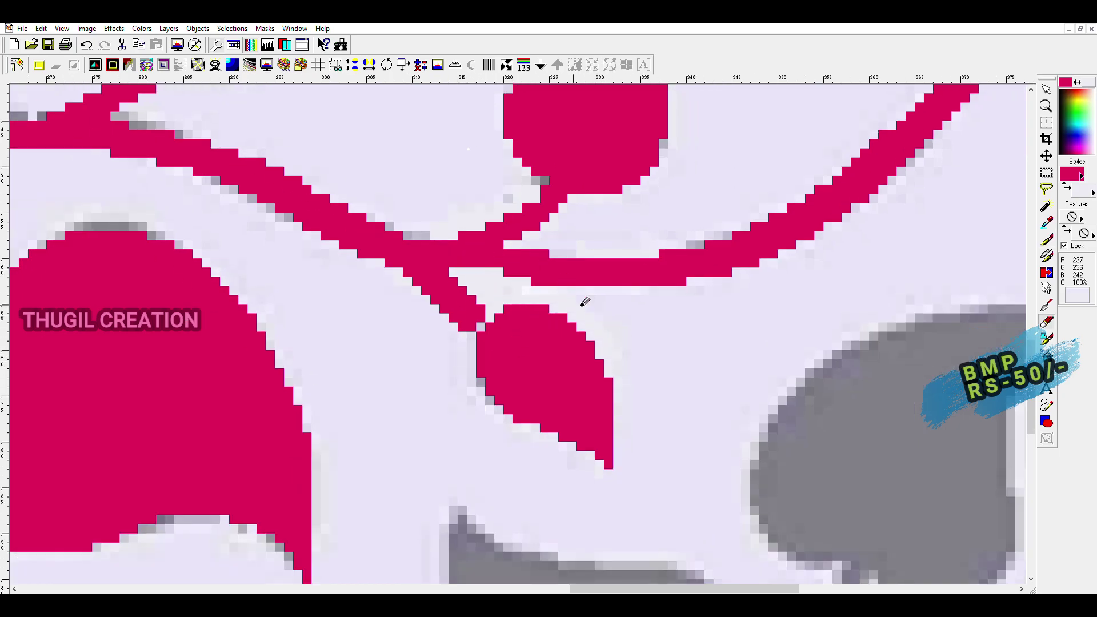
scroll(601, 361, down, 2)
scroll(544, 341, up, 1)
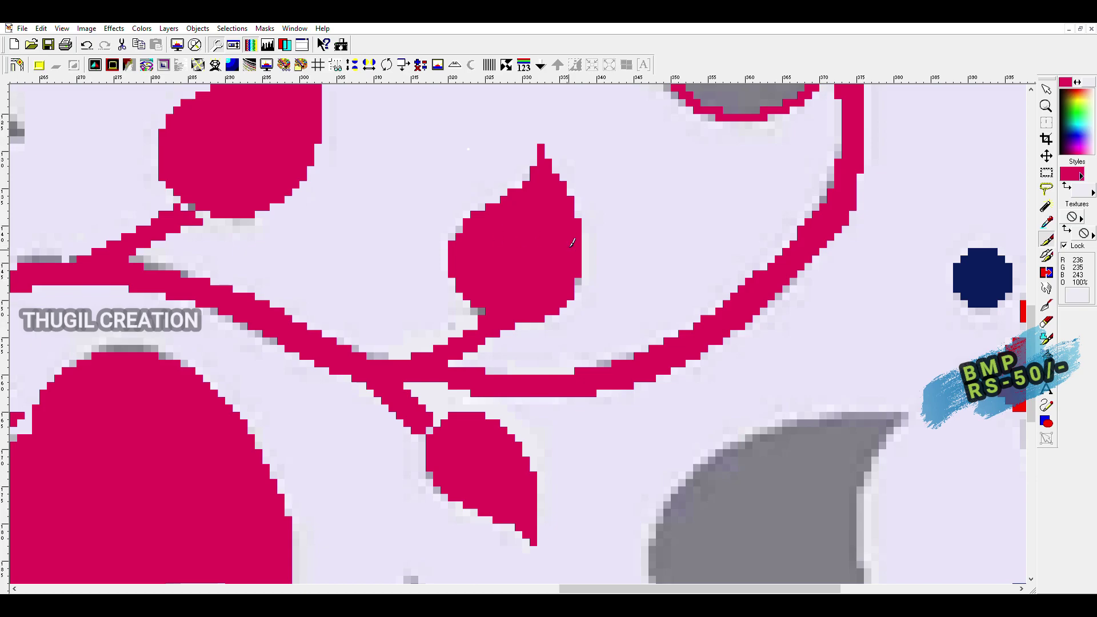
scroll(485, 269, up, 1)
scroll(364, 316, up, 1)
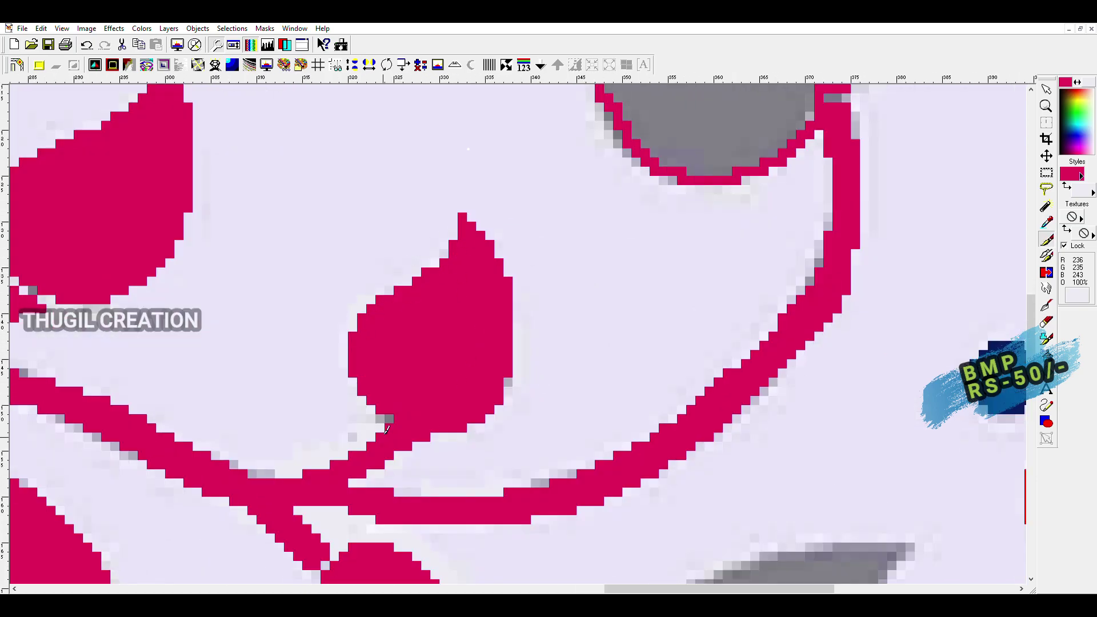
scroll(508, 400, down, 2)
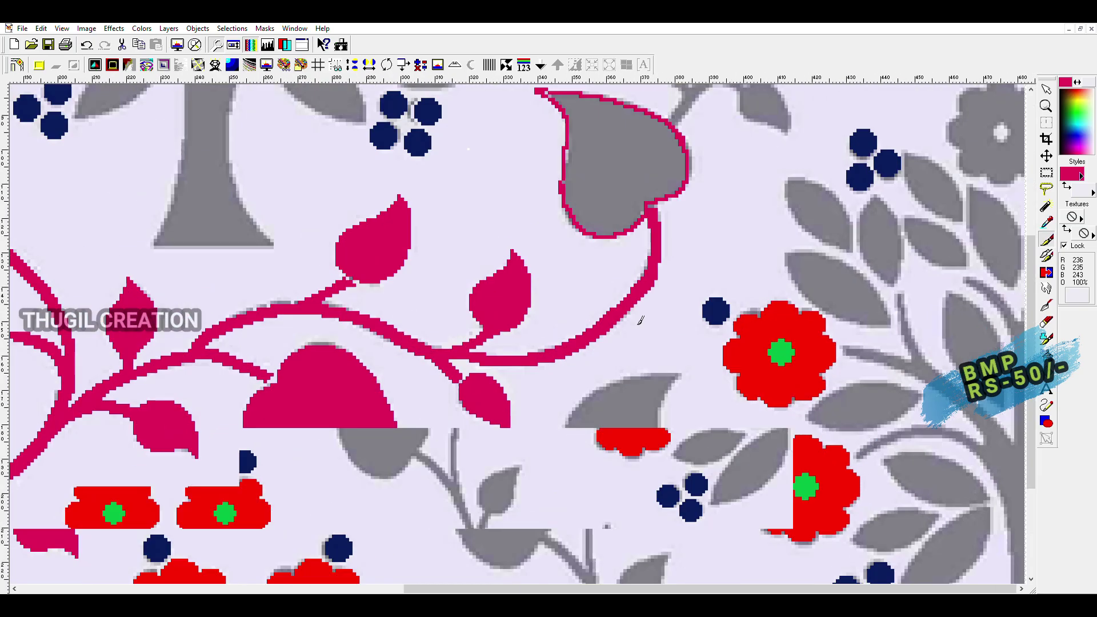
scroll(479, 289, up, 2)
scroll(479, 289, down, 4)
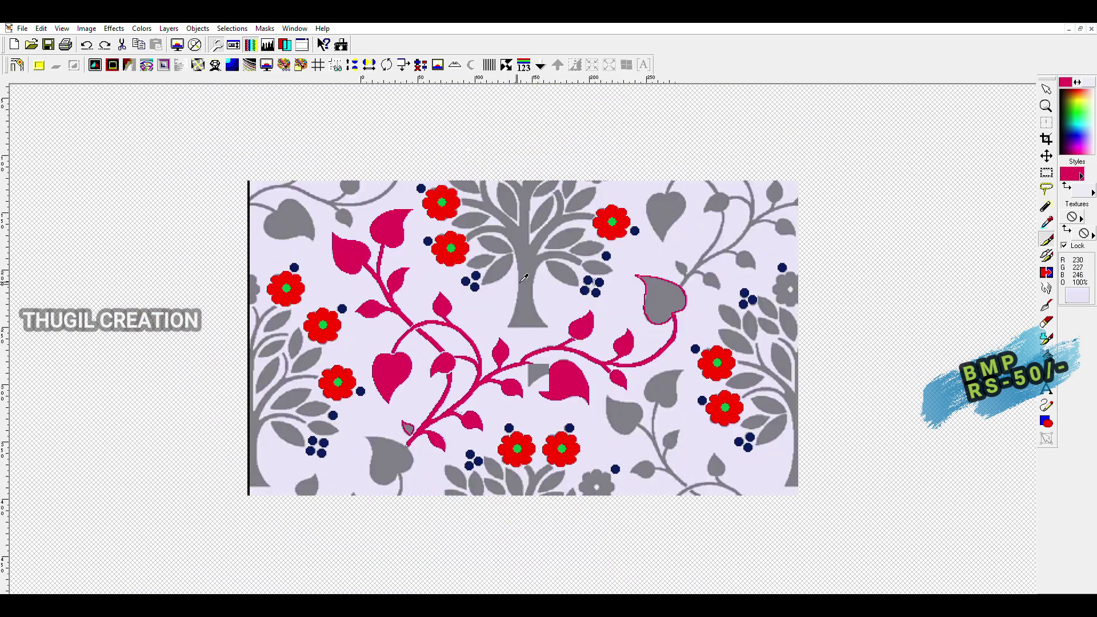
Step: Flood fill the outlined grey leaf magenta and fill in its top edge
scroll(563, 291, up, 3)
scroll(561, 274, up, 1)
click(587, 274)
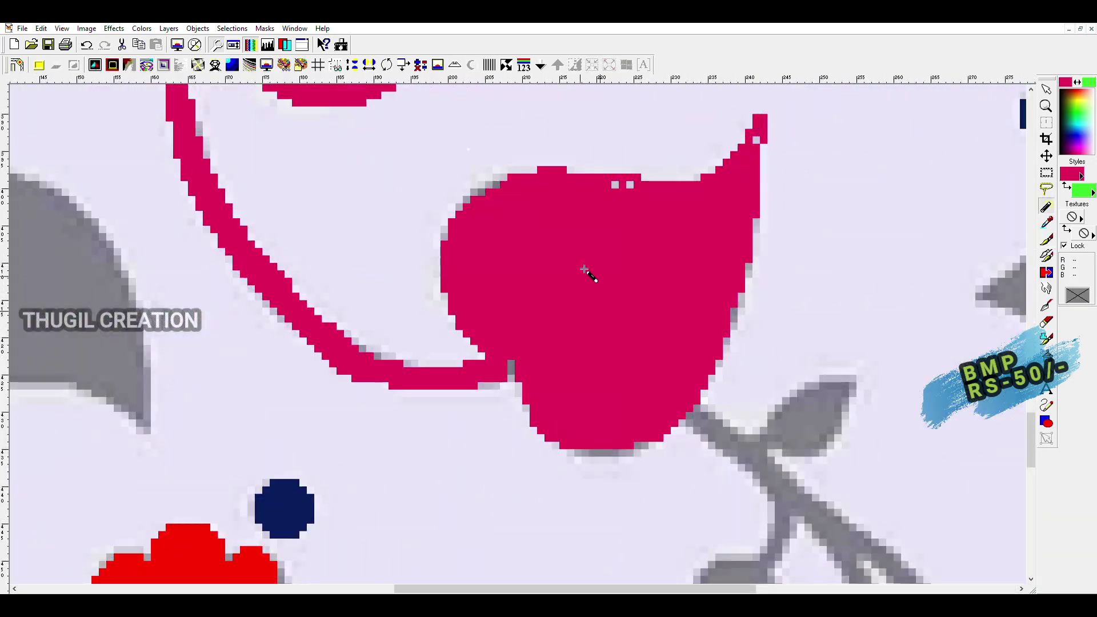
scroll(600, 319, up, 1)
scroll(625, 363, up, 1)
scroll(441, 345, up, 1)
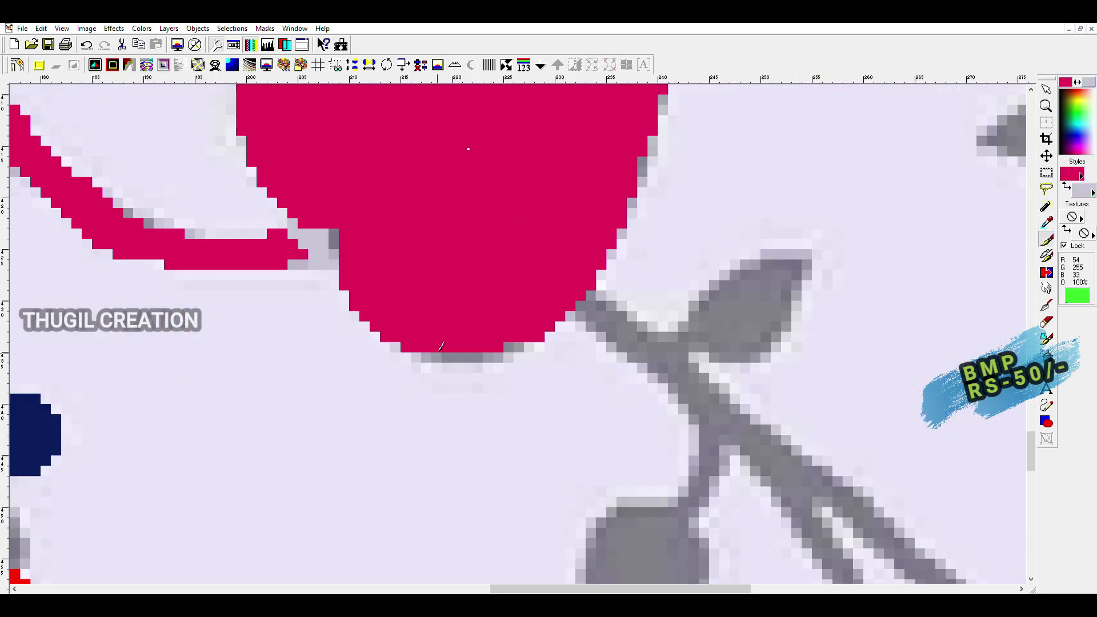
scroll(420, 331, down, 1)
drag(624, 254, 565, 254)
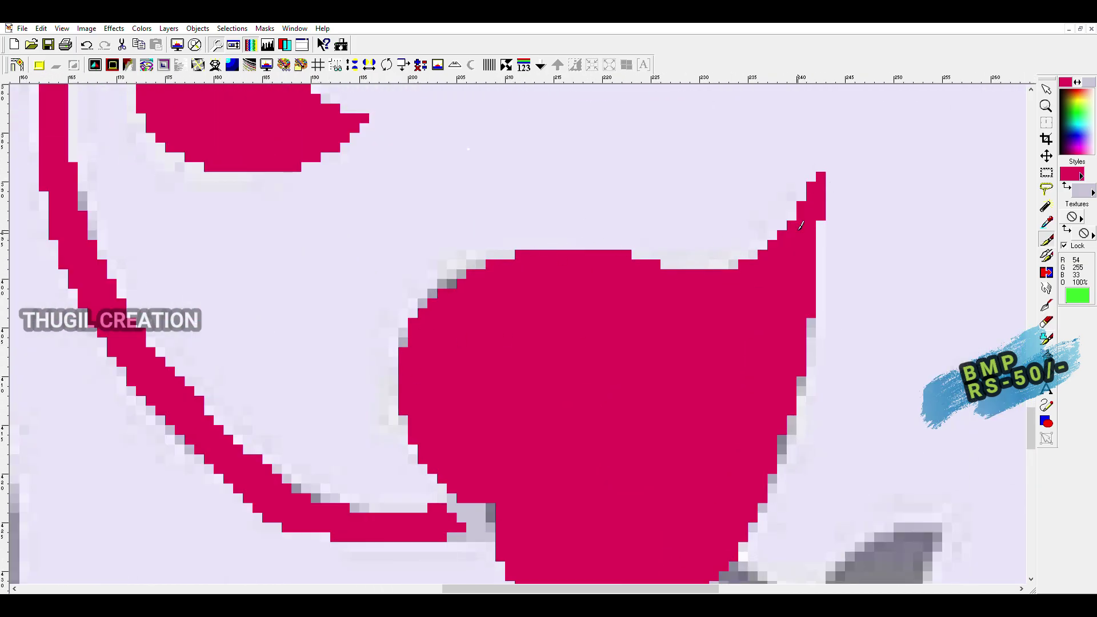
Step: Thicken and extend the bottom of the magenta stem, then erase its ragged right edge
scroll(628, 371, right, 5)
scroll(491, 445, down, 3)
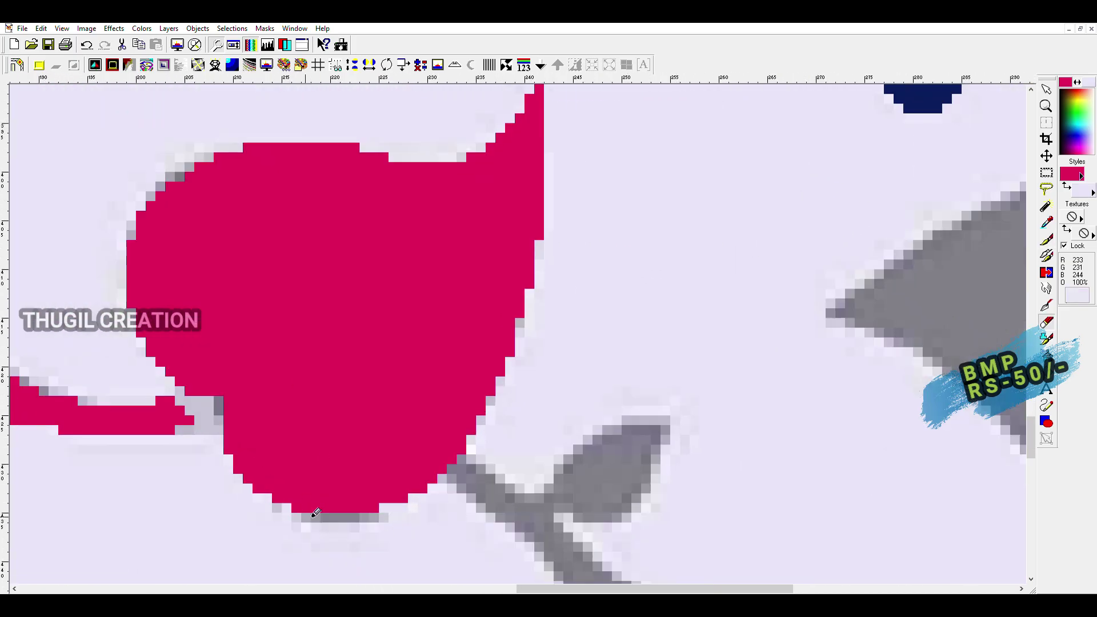
scroll(451, 153, down, 3)
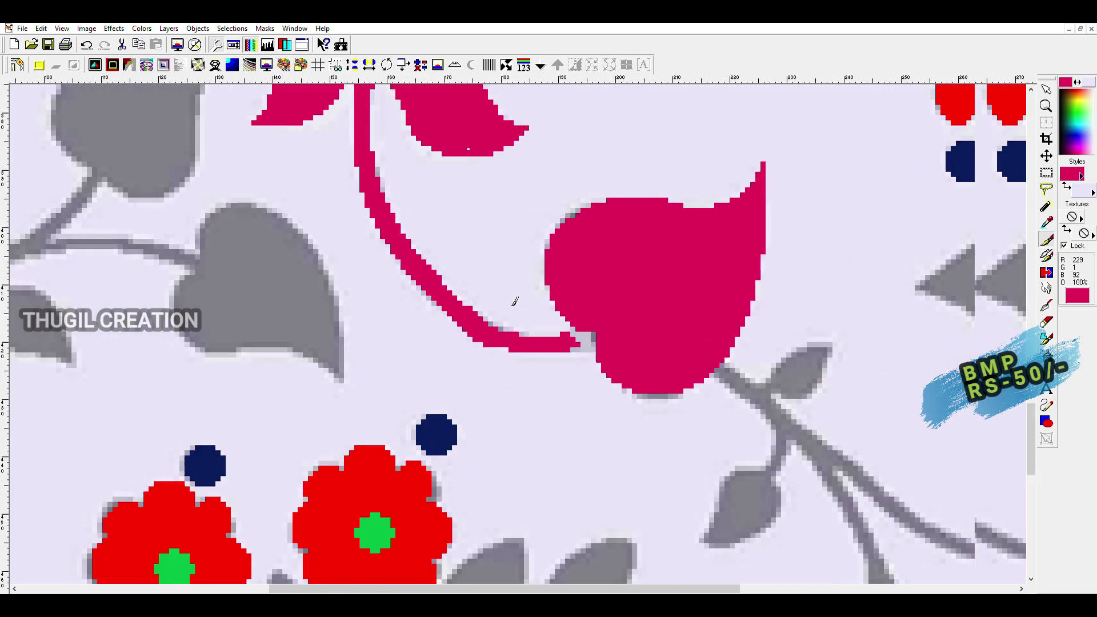
scroll(487, 285, up, 3)
drag(657, 512, 792, 510)
key(b)
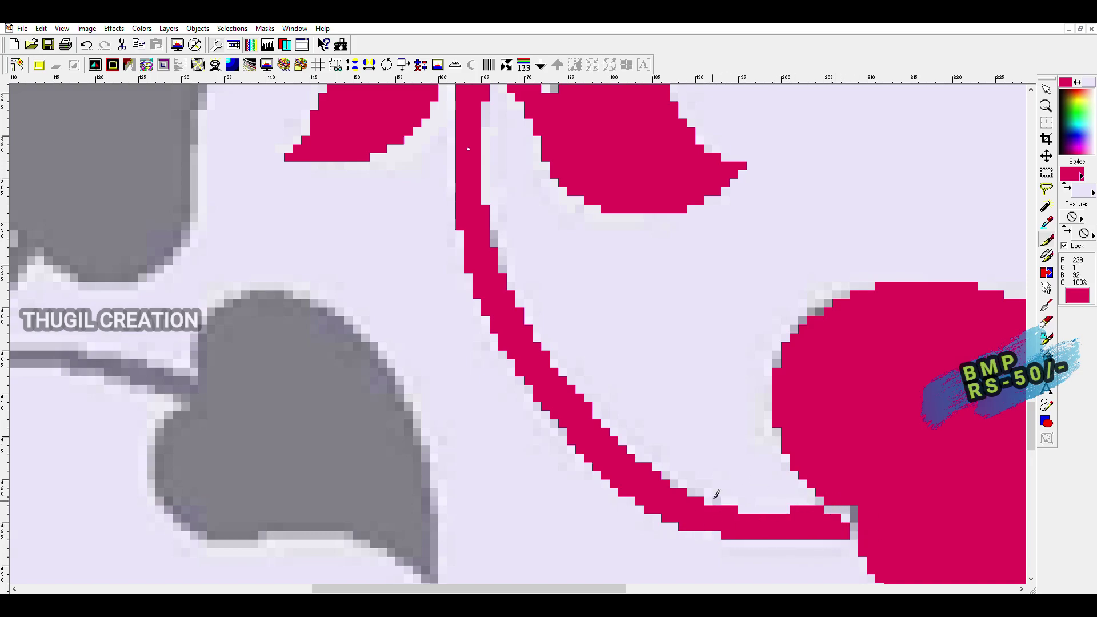
scroll(693, 482, down, 3)
scroll(503, 311, up, 3)
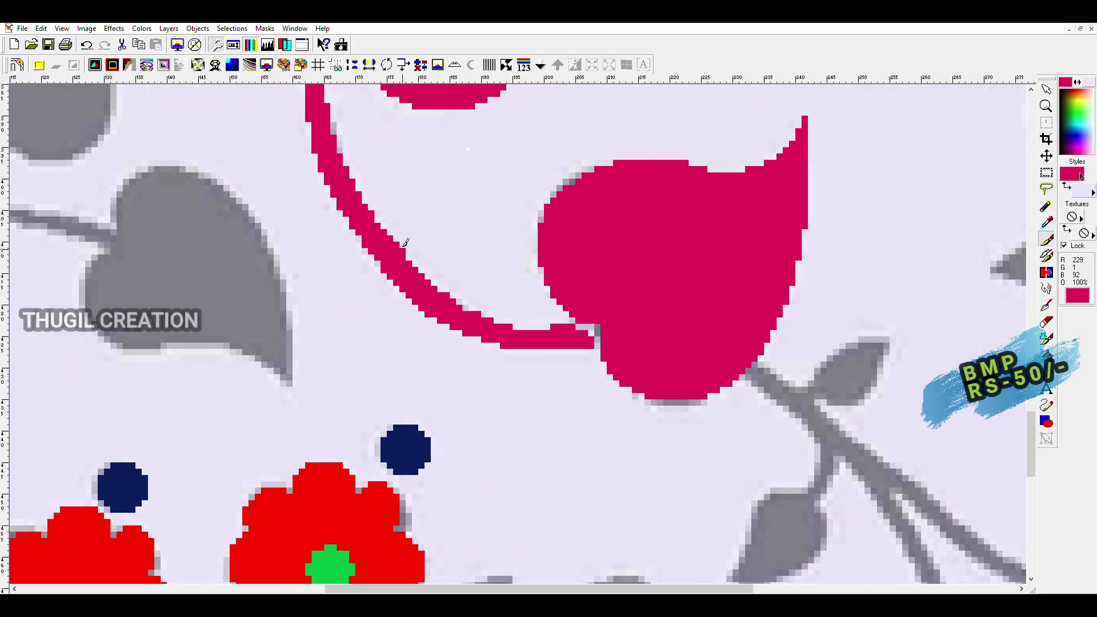
key(x)
scroll(404, 243, down, 3)
scroll(521, 342, up, 2)
scroll(478, 380, up, 1)
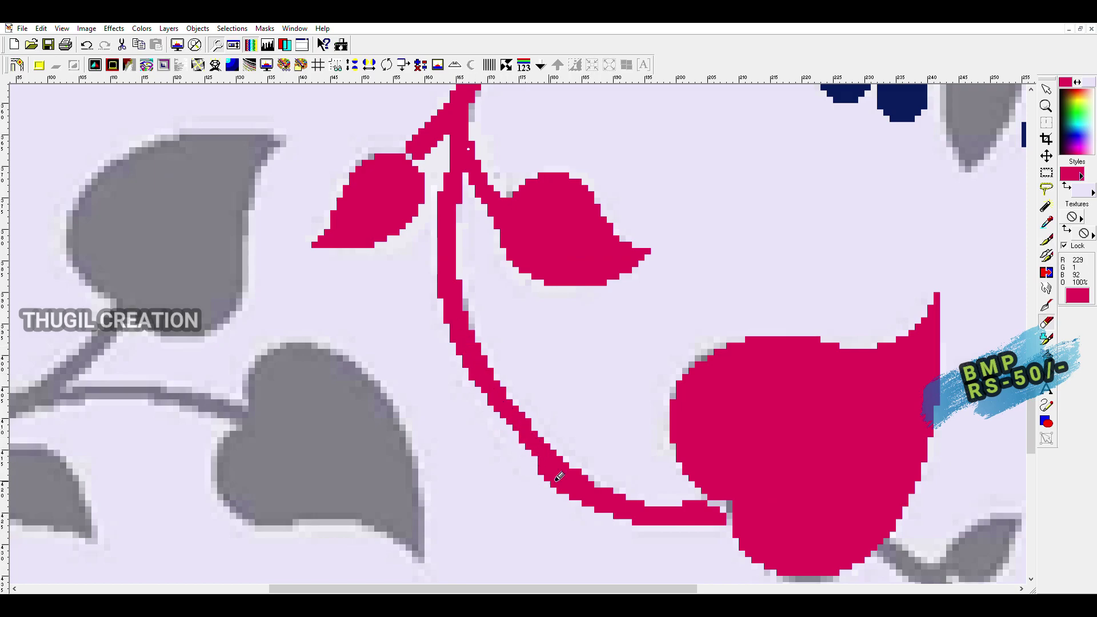
drag(557, 477, 582, 423)
Step: Flood fill the small top leaf magenta and erase stray pixels around its edges
scroll(624, 429, down, 3)
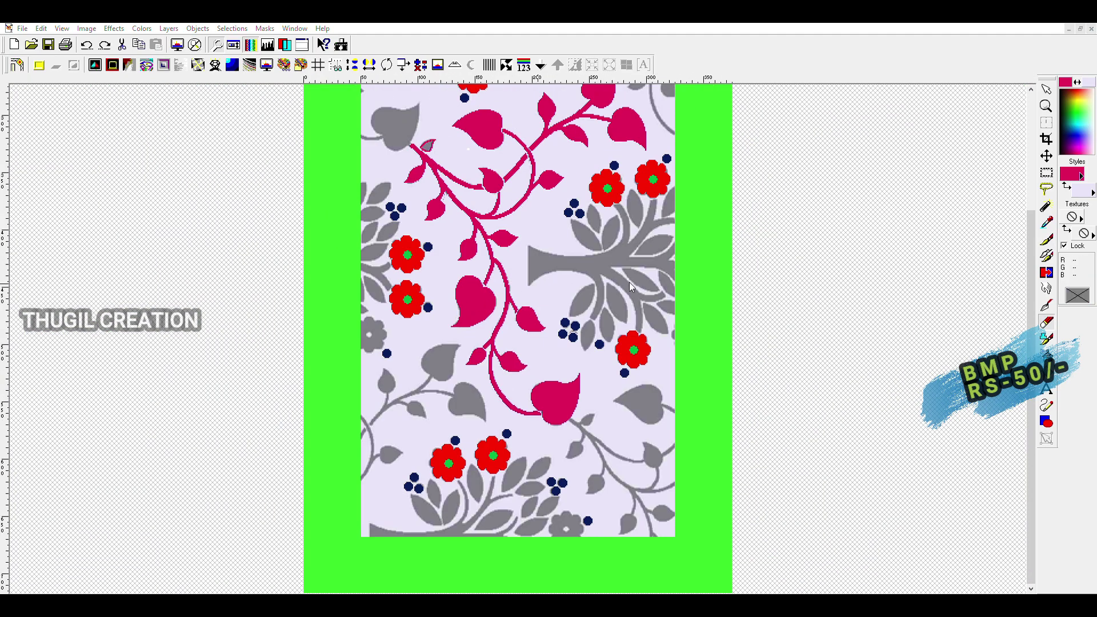
scroll(629, 282, up, 1)
scroll(514, 285, down, 1)
scroll(510, 288, up, 3)
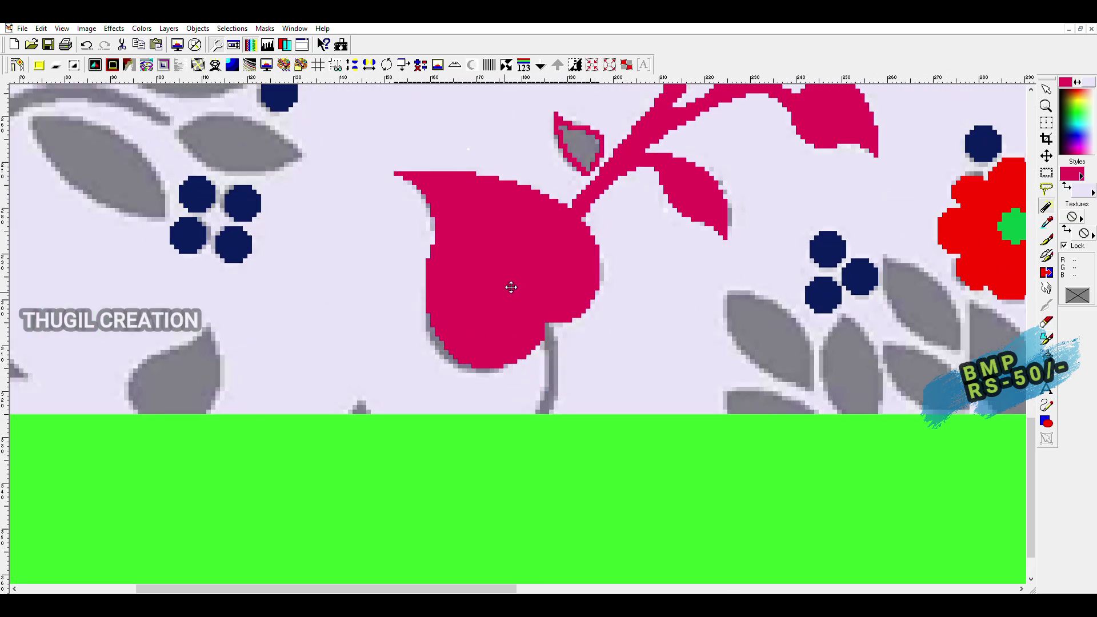
scroll(568, 215, down, 1)
scroll(523, 352, up, 3)
click(523, 353)
scroll(451, 237, up, 1)
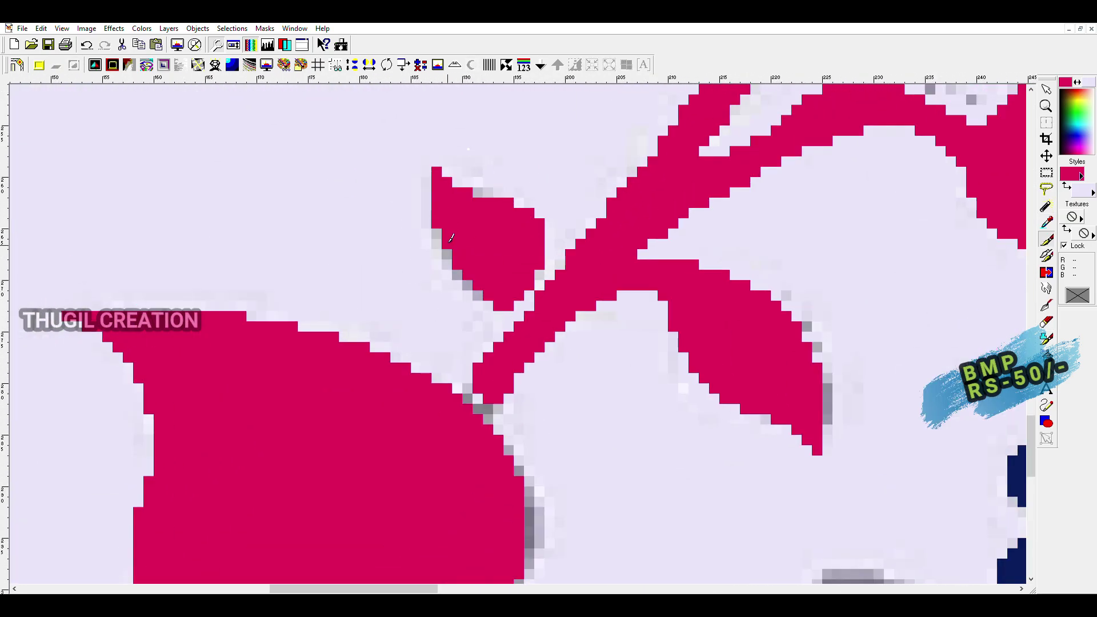
drag(526, 294, 549, 220)
key(b)
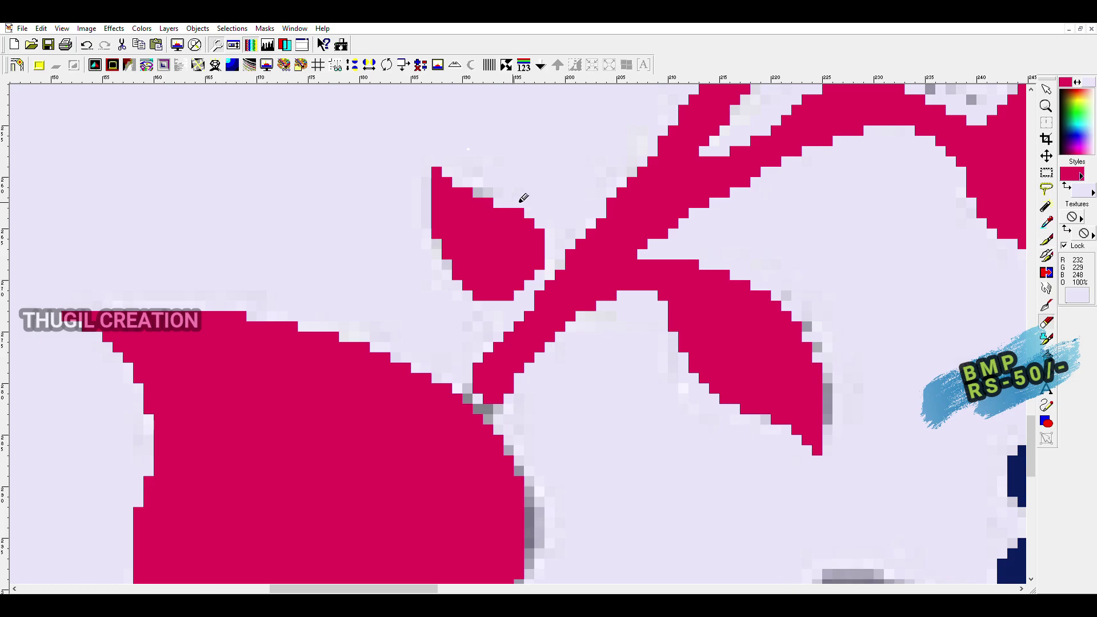
key(b)
scroll(417, 384, down, 2)
scroll(417, 354, down, 2)
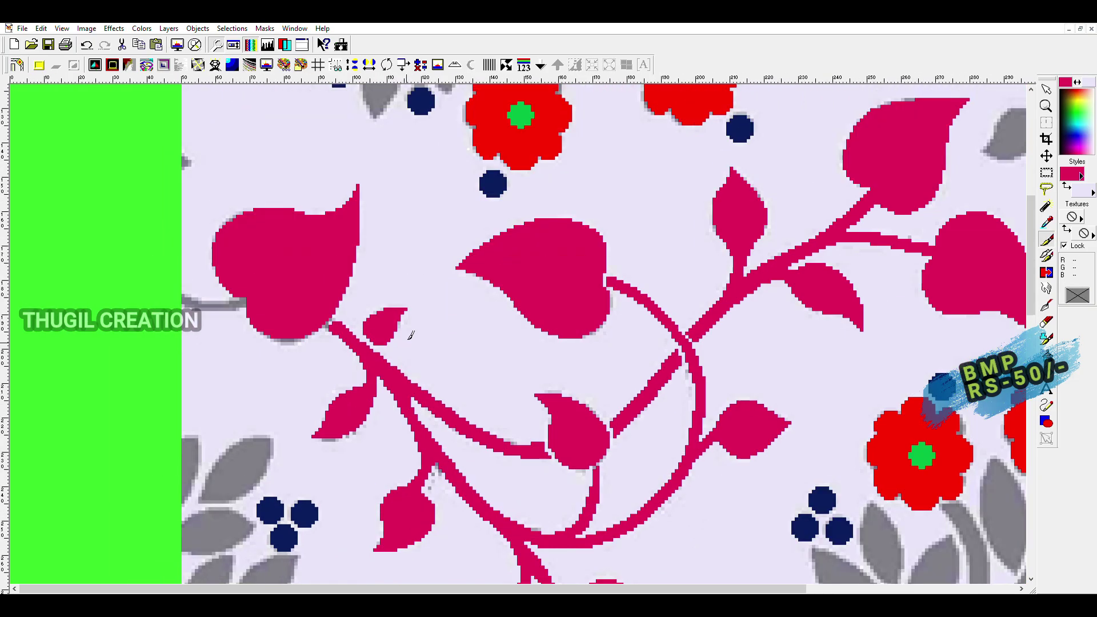
scroll(416, 343, down, 2)
scroll(532, 423, up, 2)
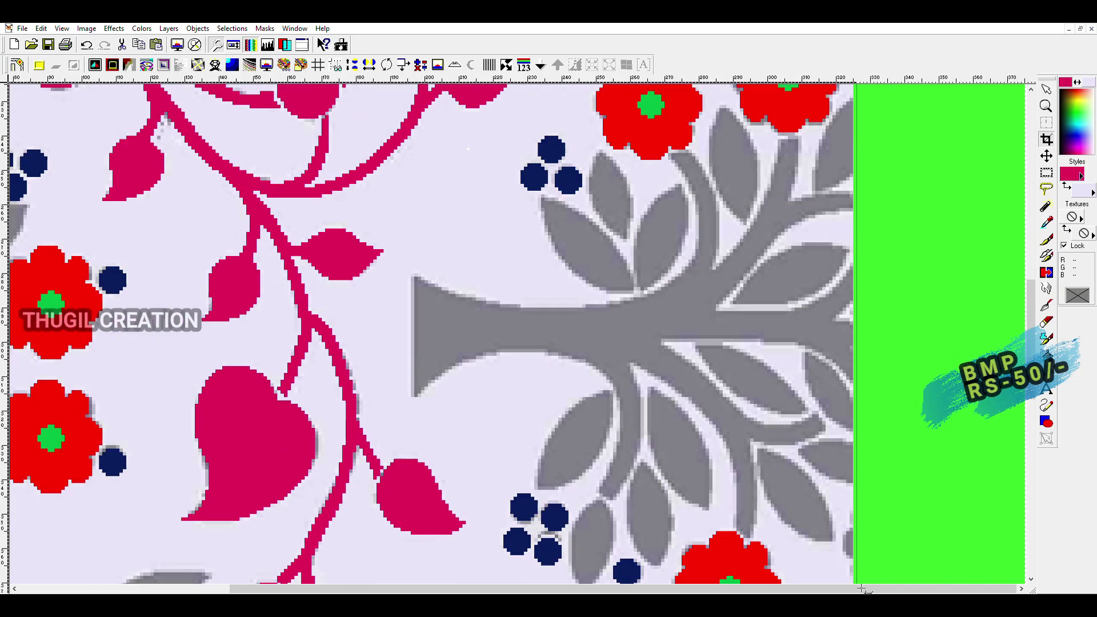
Step: Outline the grey trunk in magenta from its base up to the second flower
scroll(417, 286, up, 1)
mouse_move(207, 298)
mouse_down()
mouse_move(228, 466)
mouse_move(365, 408)
mouse_up()
scroll(365, 286, up, 2)
mouse_move(320, 131)
mouse_down()
mouse_move(453, 233)
mouse_move(416, 392)
mouse_move(489, 296)
mouse_up()
scroll(489, 295, down, 2)
mouse_move(367, 208)
mouse_down()
mouse_move(551, 254)
mouse_move(701, 274)
mouse_up()
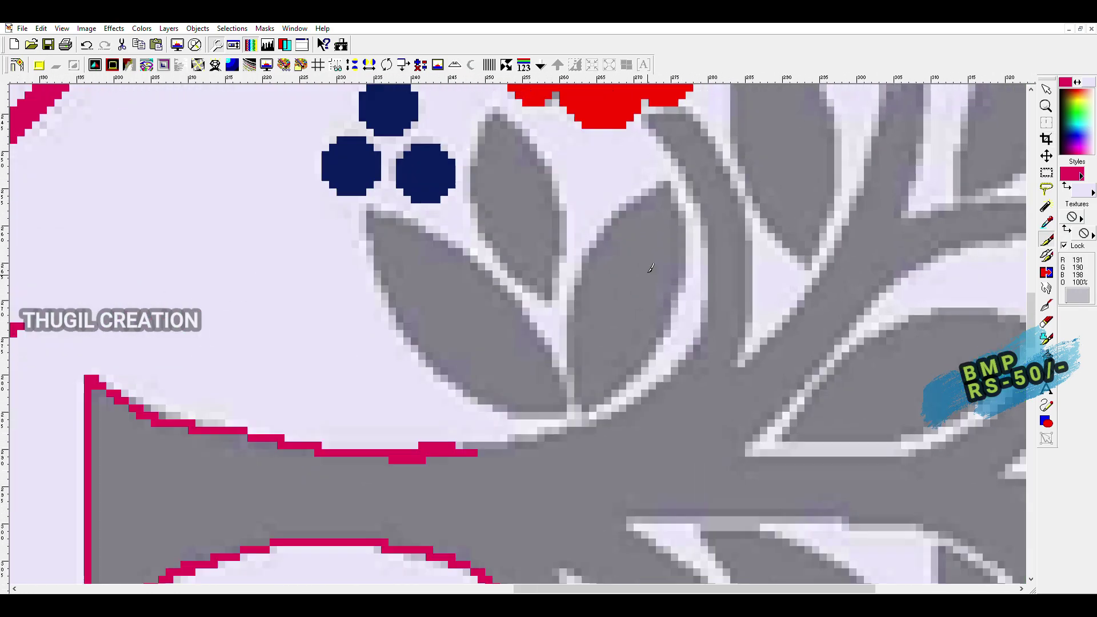
scroll(571, 257, down, 4)
scroll(656, 306, up, 4)
mouse_move(550, 235)
mouse_down()
mouse_move(589, 323)
mouse_move(580, 380)
mouse_move(449, 437)
mouse_up()
mouse_move(571, 223)
mouse_down()
mouse_move(617, 393)
mouse_move(688, 239)
mouse_up()
scroll(629, 286, up, 1)
Step: Outline the tree's branch edges and upper branch in magenta
drag(751, 327, 670, 341)
drag(617, 428, 765, 350)
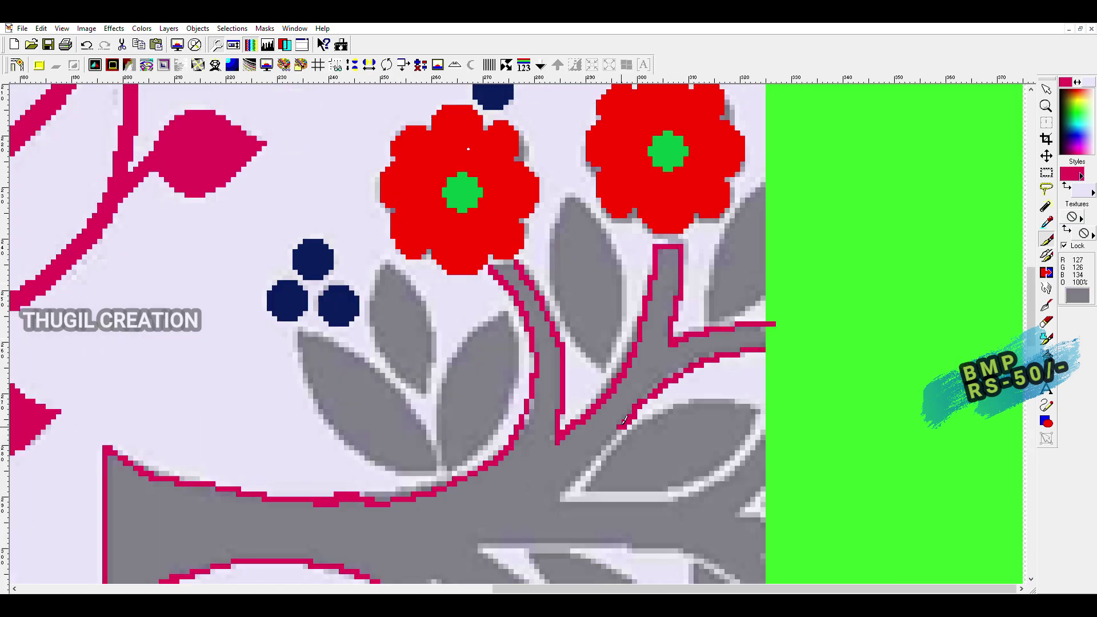
scroll(709, 342, up, 1)
drag(457, 239, 709, 144)
mouse_move(354, 289)
mouse_down()
mouse_move(545, 288)
mouse_move(709, 371)
mouse_up()
scroll(571, 297, down, 1)
drag(475, 285, 576, 338)
scroll(537, 274, up, 1)
scroll(537, 274, down, 1)
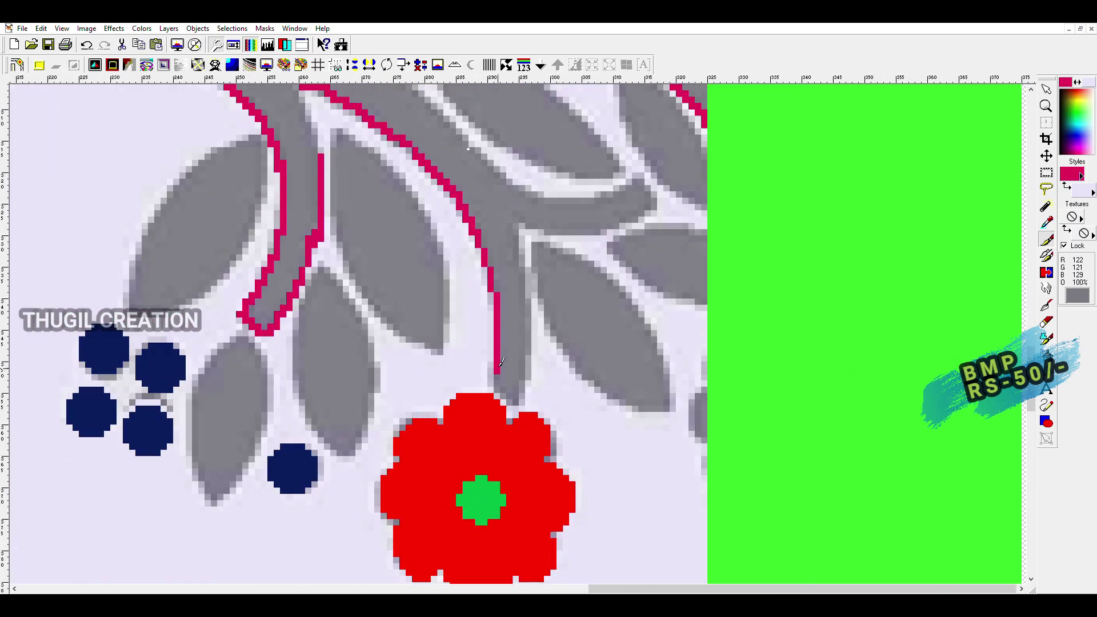
drag(497, 403, 595, 223)
scroll(514, 257, up, 1)
drag(417, 183, 681, 297)
scroll(682, 297, down, 1)
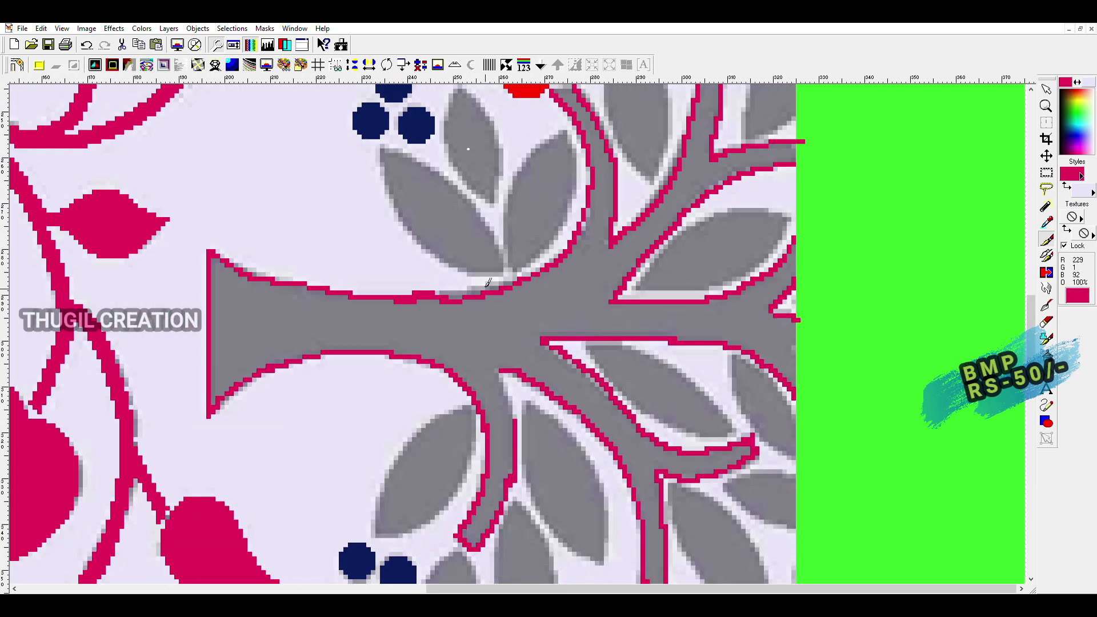
Step: Flood fill the outlined trunk magenta and paint over the grey fringe along its edges
click(635, 366)
scroll(634, 366, up, 1)
scroll(537, 326, up, 2)
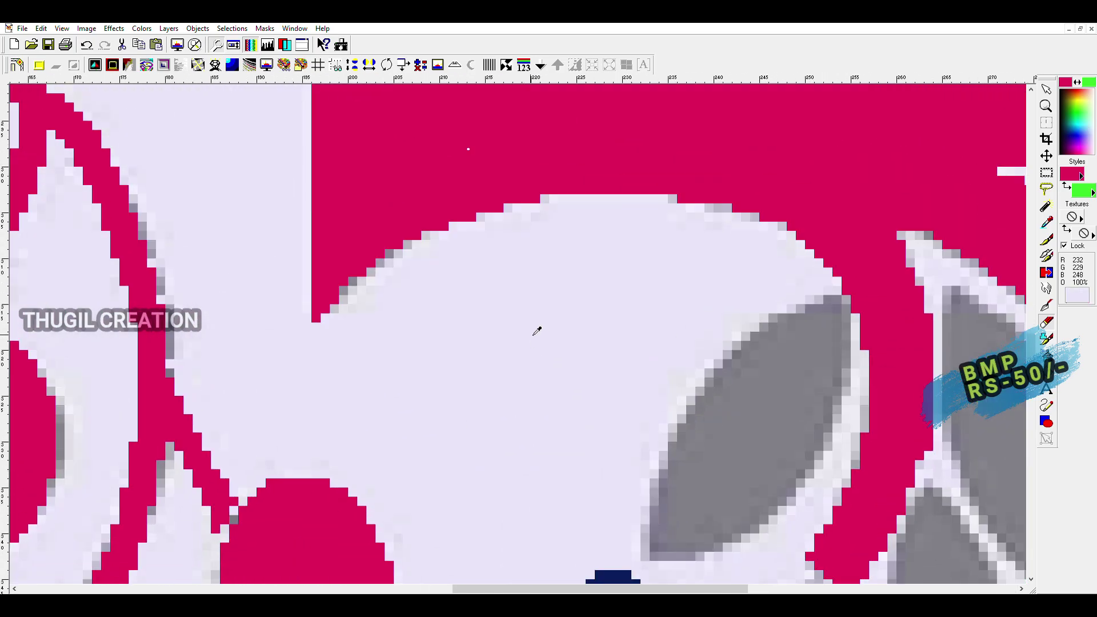
mouse_move(328, 312)
mouse_down()
mouse_move(350, 281)
mouse_move(397, 264)
mouse_up()
scroll(556, 190, down, 1)
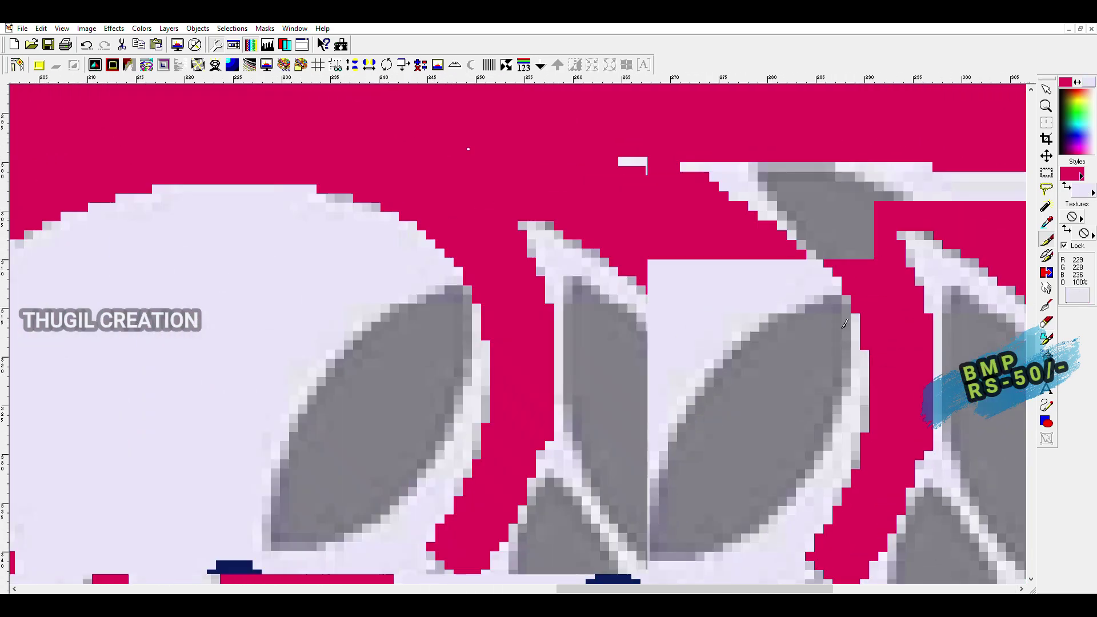
mouse_move(520, 280)
mouse_down()
mouse_move(557, 391)
mouse_move(467, 504)
mouse_up()
scroll(557, 392, down, 1)
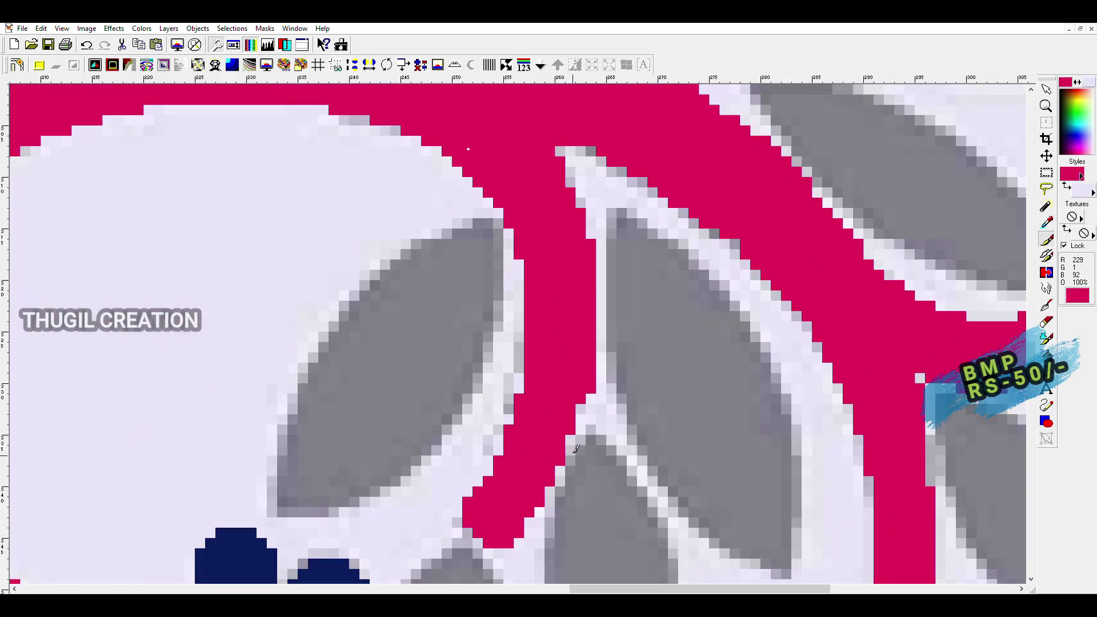
mouse_move(514, 543)
mouse_down()
mouse_move(578, 427)
mouse_move(591, 240)
mouse_move(560, 154)
mouse_move(534, 149)
mouse_move(594, 152)
mouse_up()
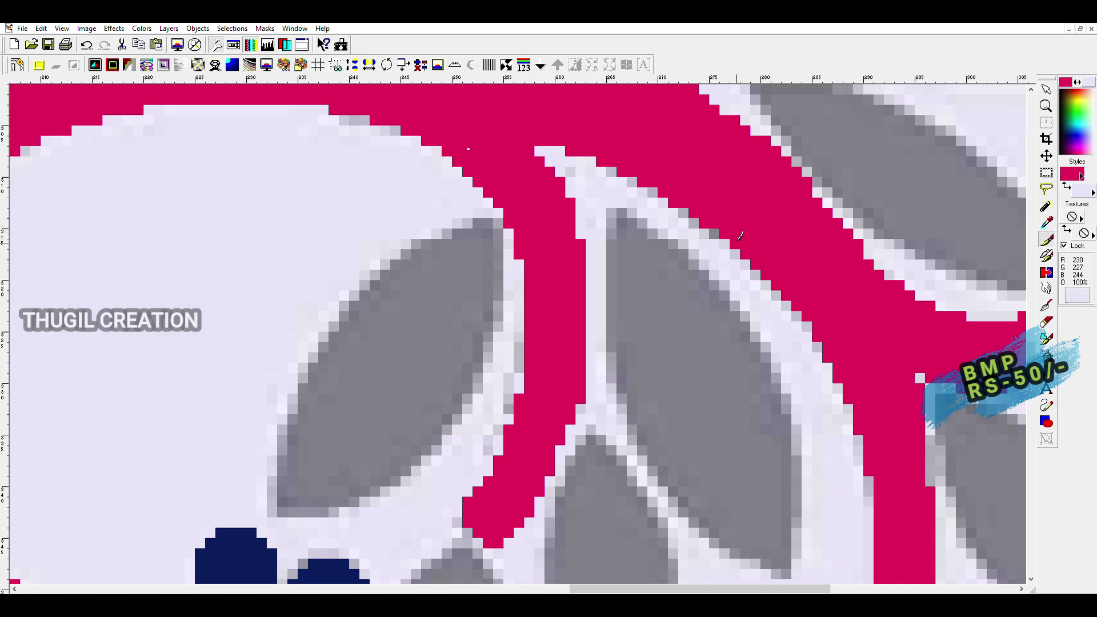
scroll(600, 394, up, 2)
Step: Reshape the tip of the magenta branch and trim its top edge
scroll(548, 343, up, 1)
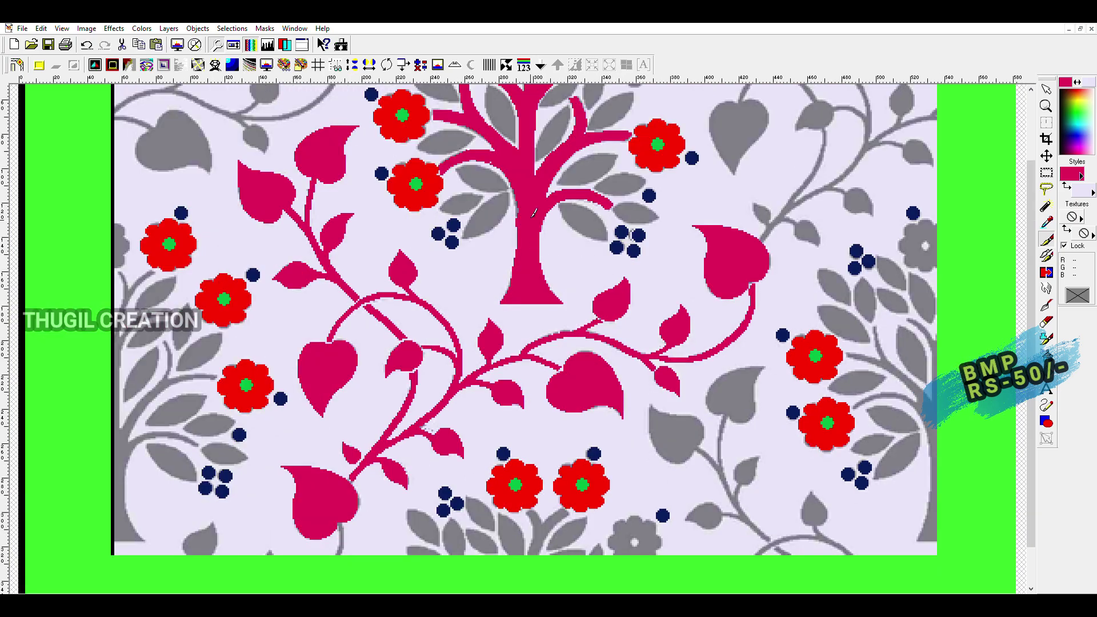
scroll(506, 303, down, 3)
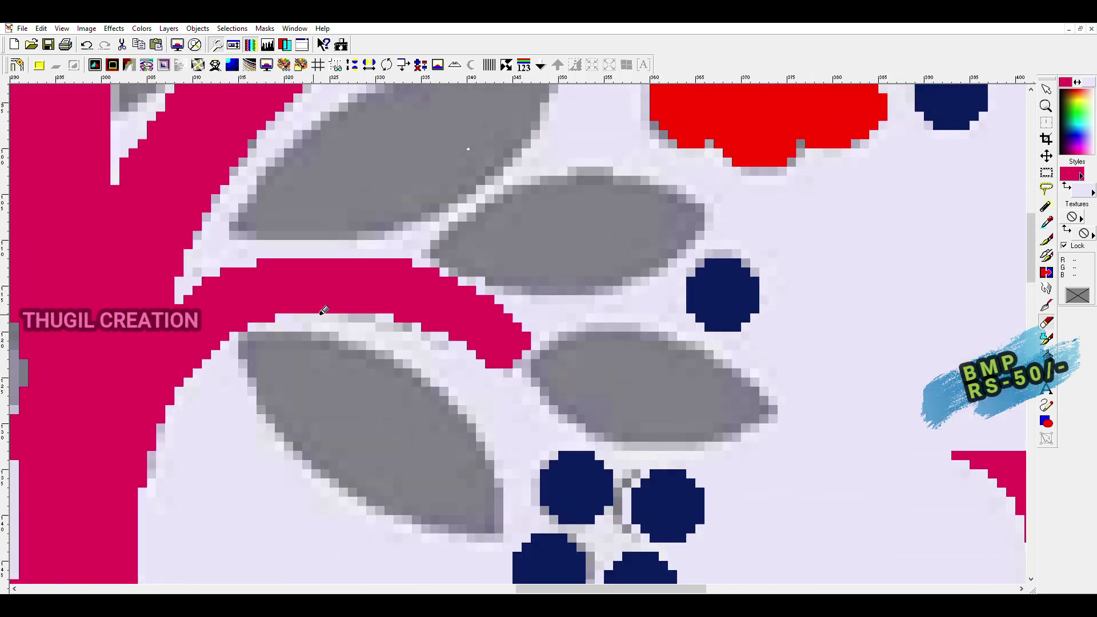
scroll(324, 310, down, 2)
scroll(515, 306, up, 1)
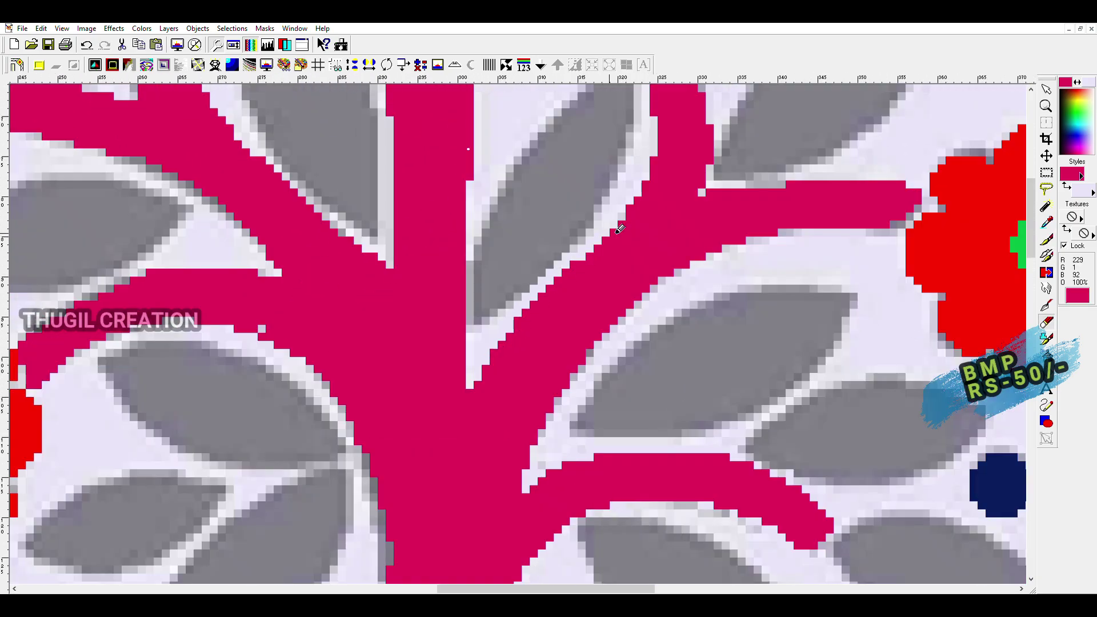
scroll(499, 362, down, 1)
scroll(489, 246, up, 2)
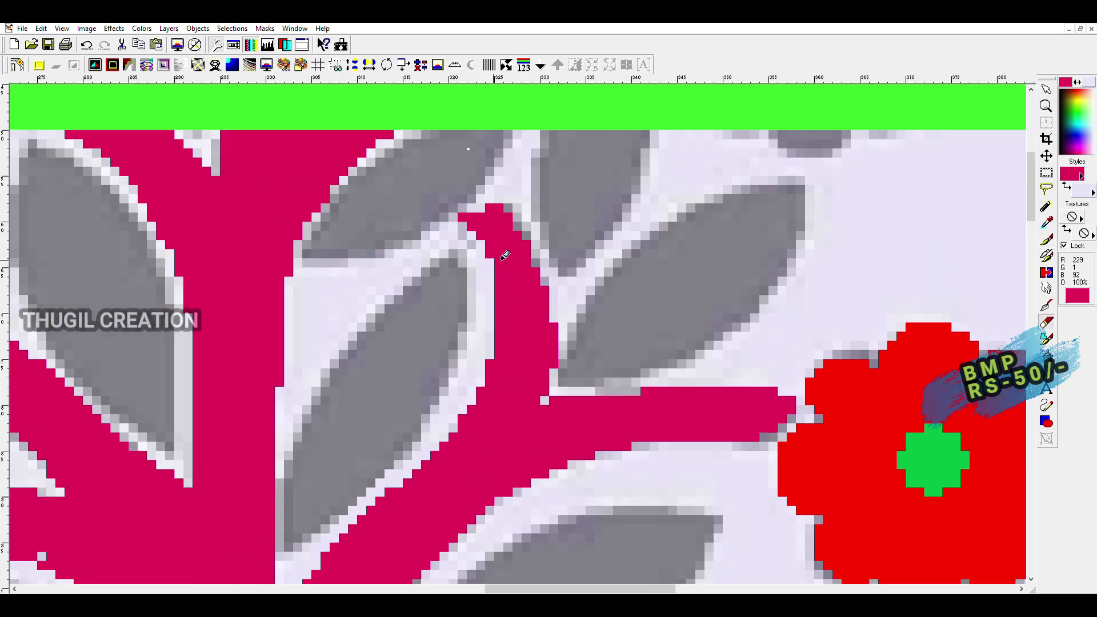
scroll(502, 366, down, 1)
scroll(409, 345, up, 1)
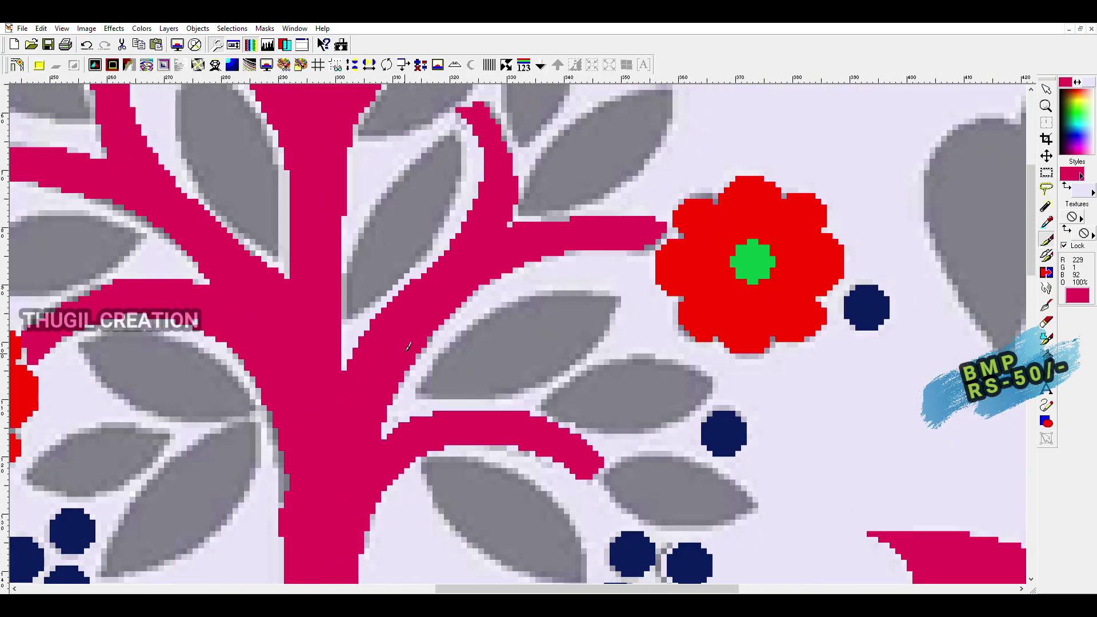
scroll(413, 310, up, 1)
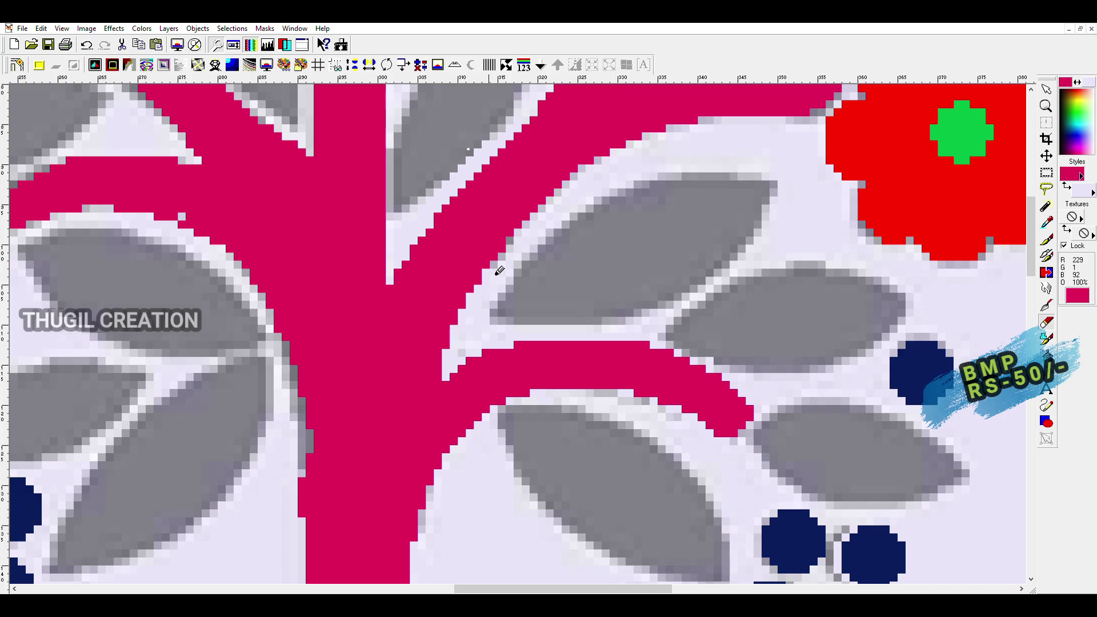
scroll(786, 218, up, 1)
drag(829, 171, 821, 174)
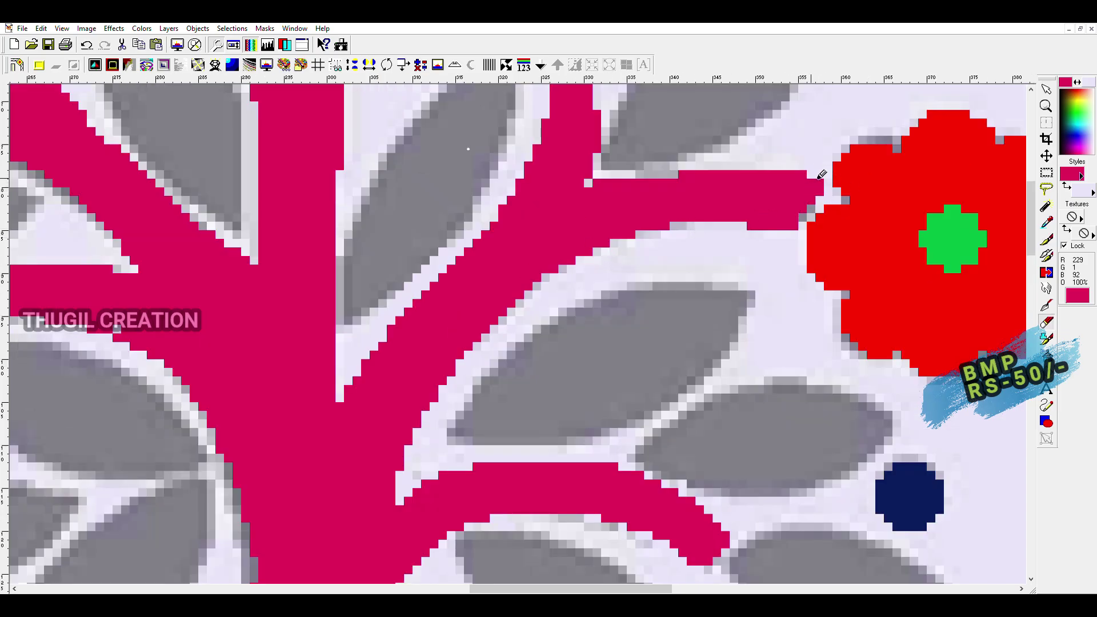
drag(643, 178, 624, 177)
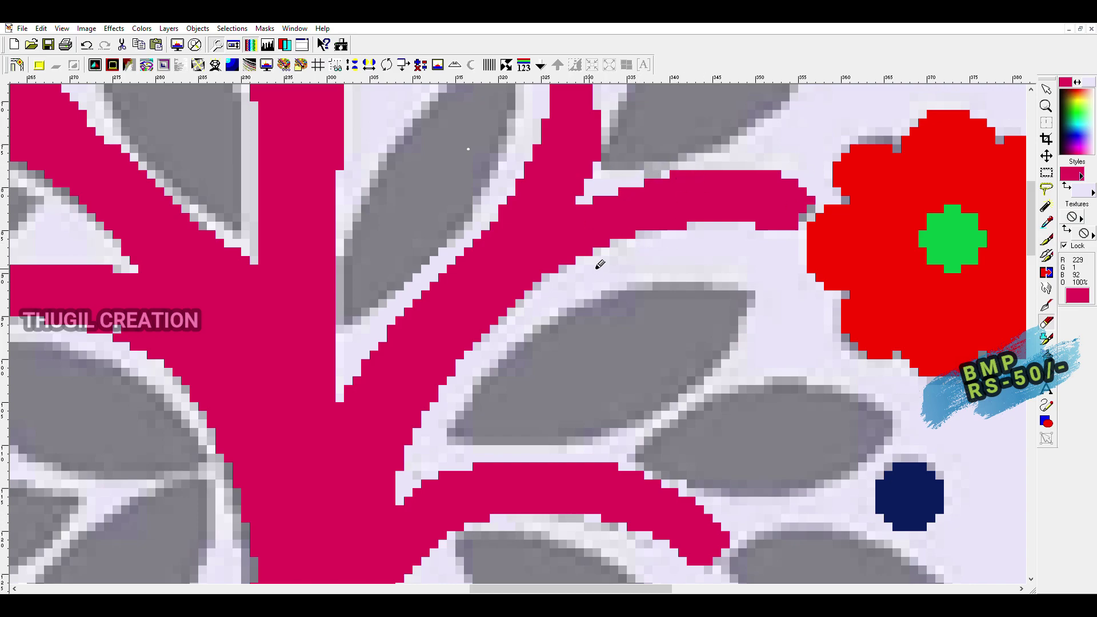
Step: Tidy the pink branch's lower edge by painting it with the lavender background colour
scroll(600, 264, up, 5)
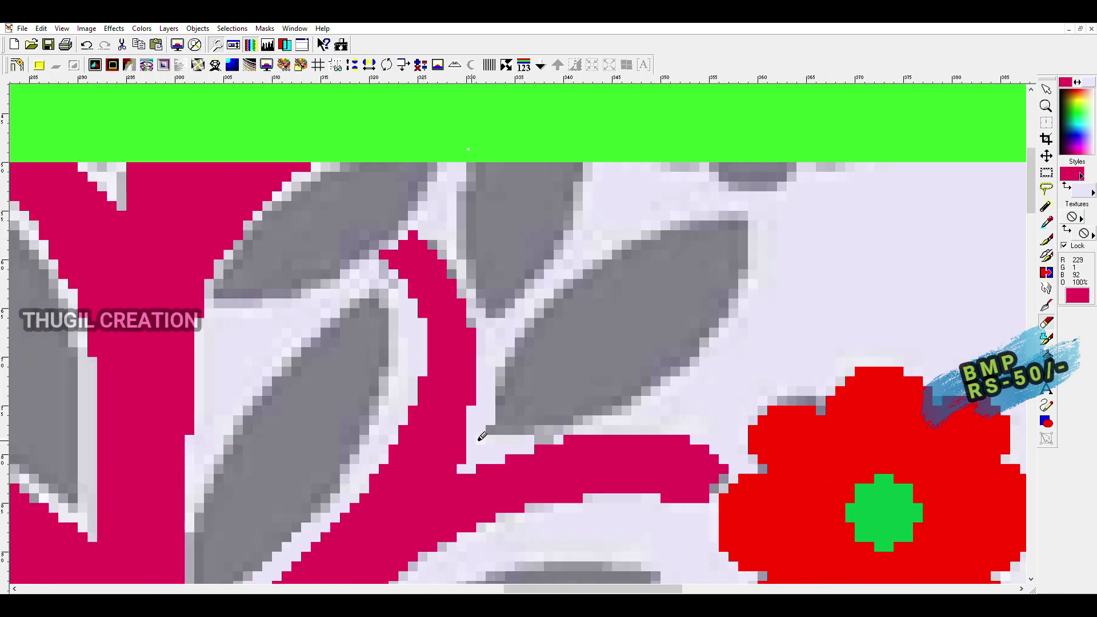
scroll(483, 431, down, 2)
scroll(517, 462, down, 3)
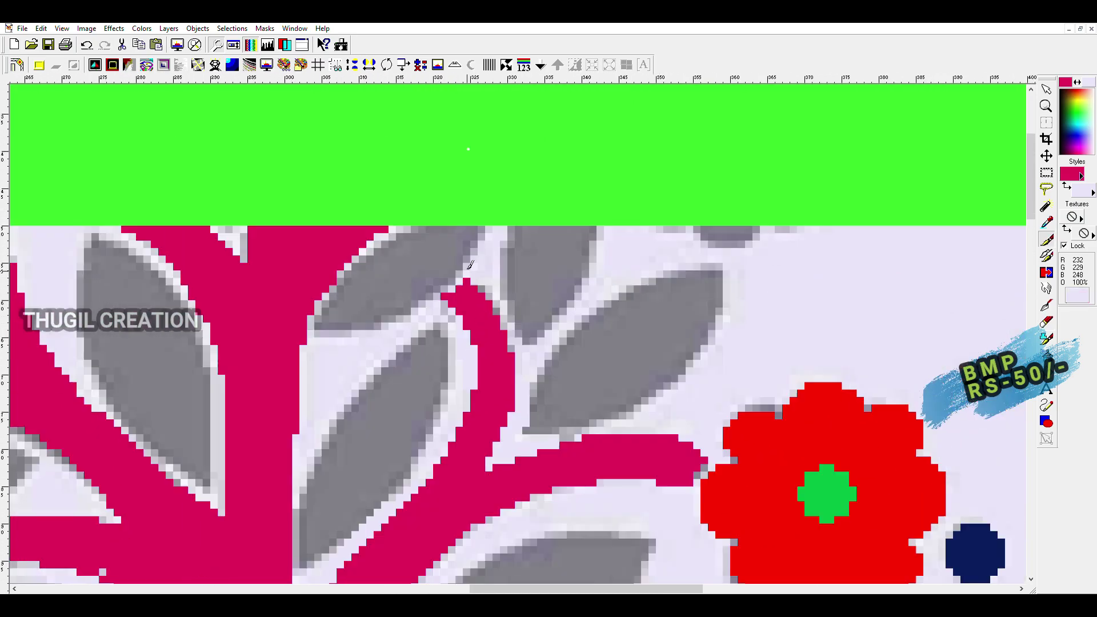
scroll(639, 292, up, 2)
scroll(566, 395, down, 1)
scroll(566, 394, down, 1)
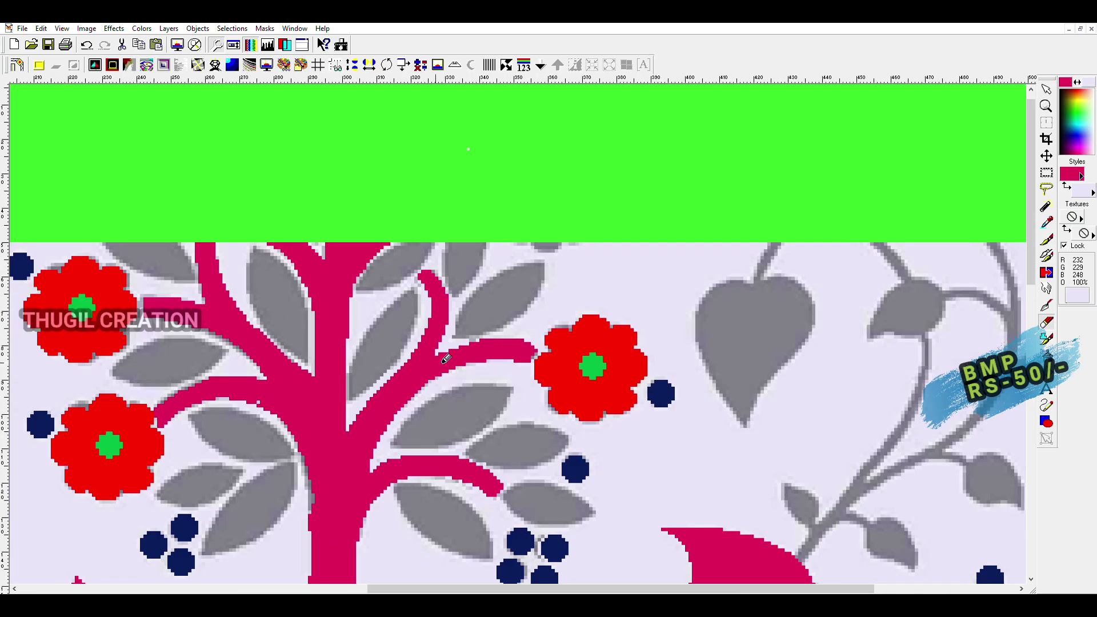
scroll(556, 361, up, 2)
scroll(556, 361, up, 1)
scroll(455, 310, up, 1)
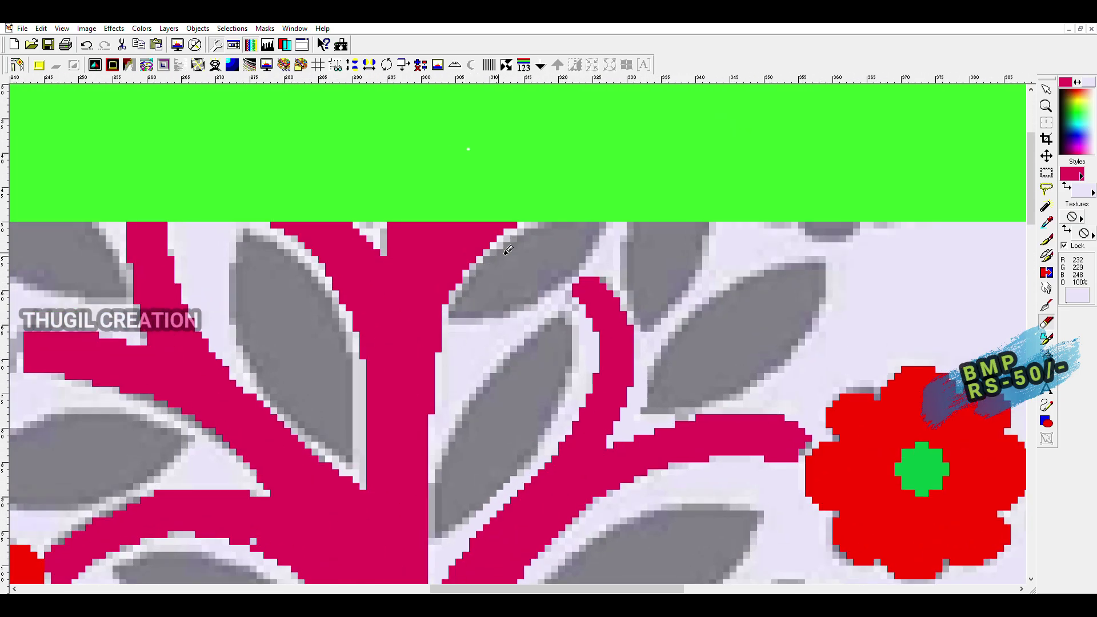
scroll(442, 383, down, 1)
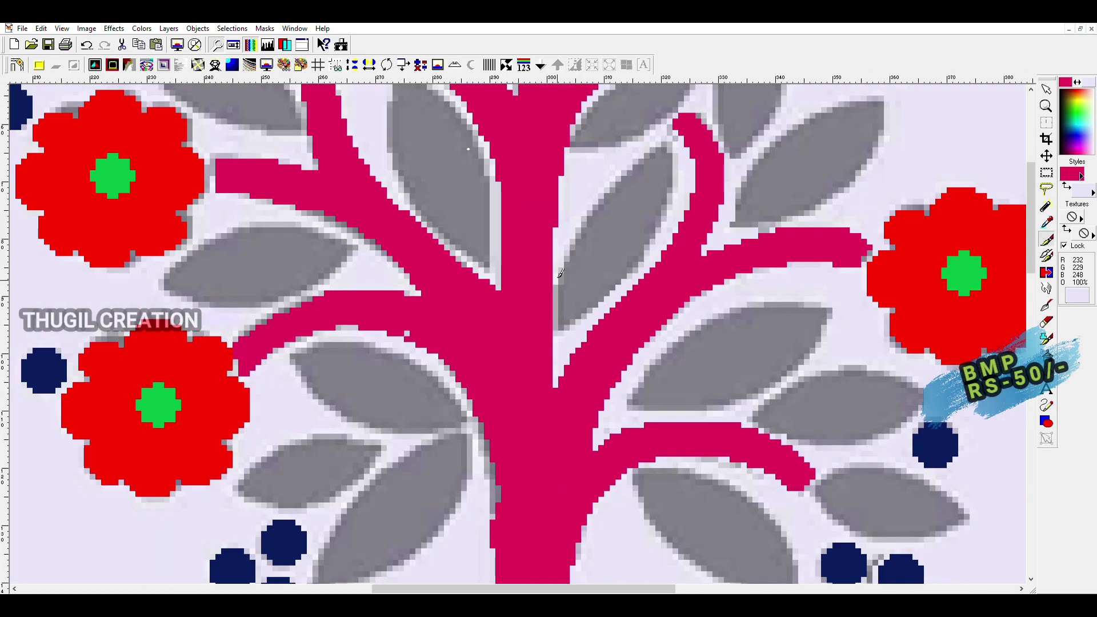
scroll(567, 327, down, 3)
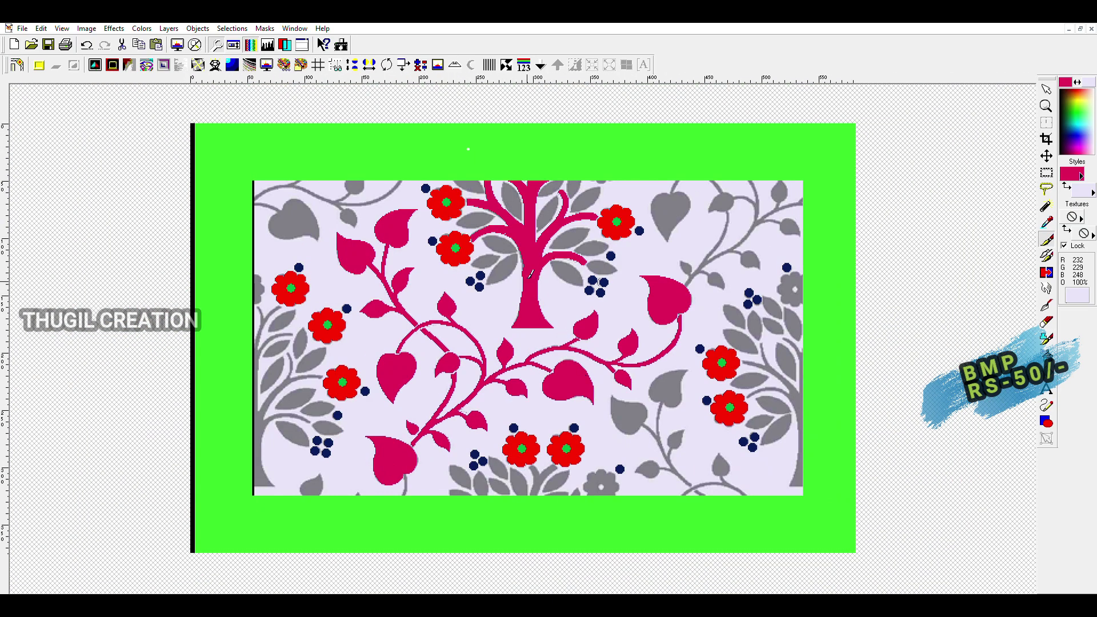
scroll(531, 320, up, 2)
scroll(525, 318, up, 1)
scroll(523, 317, up, 1)
scroll(524, 317, down, 3)
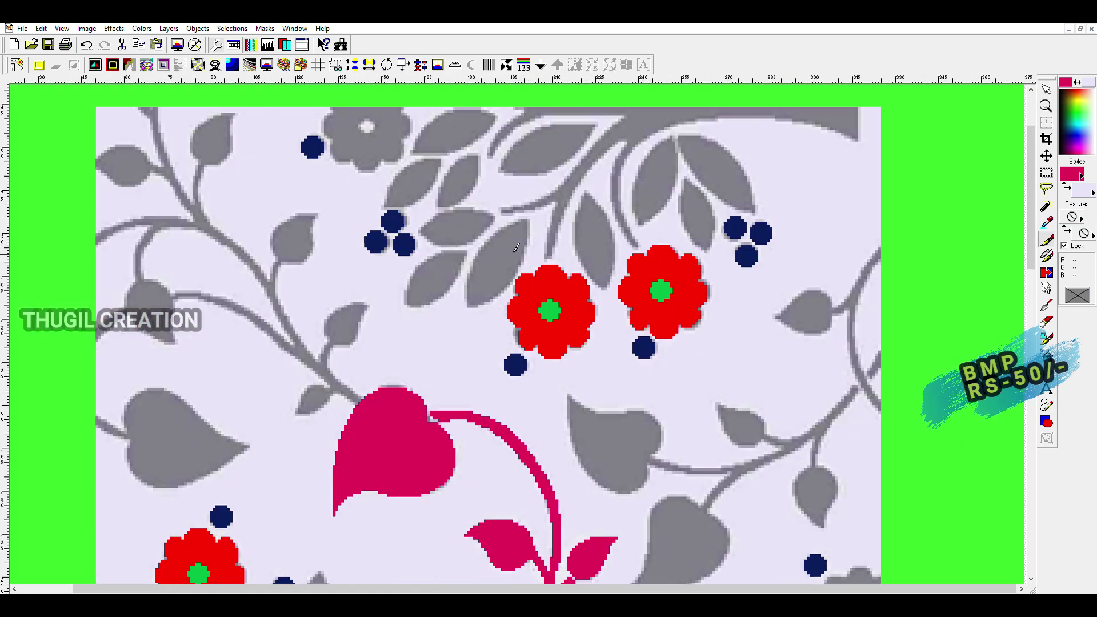
scroll(514, 303, up, 4)
mouse_move(486, 299)
mouse_down()
mouse_move(320, 257)
mouse_move(298, 237)
mouse_up()
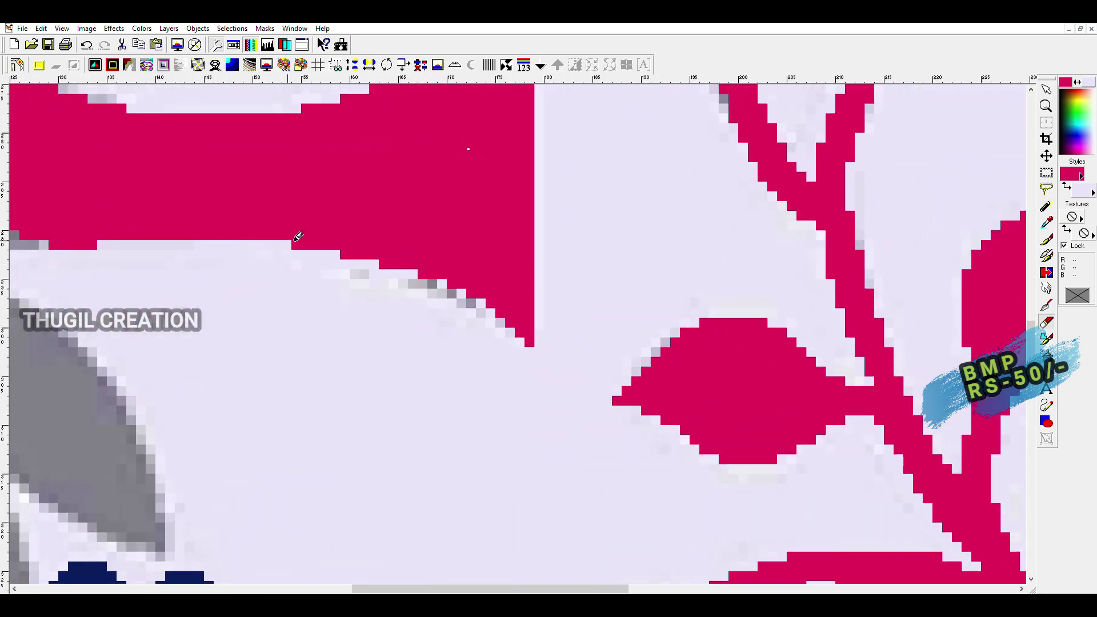
Step: Paint background colour along two more stretches of the pink branch edge
scroll(343, 257, left, 5)
scroll(371, 286, left, 5)
scroll(429, 342, left, 5)
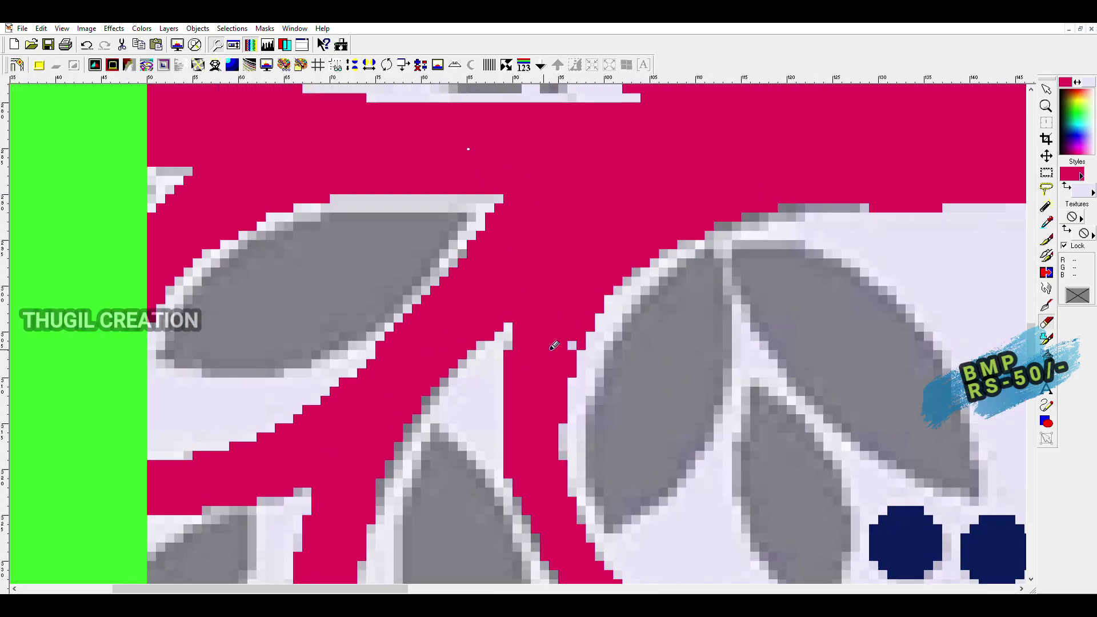
scroll(484, 422, down, 3)
scroll(457, 309, up, 2)
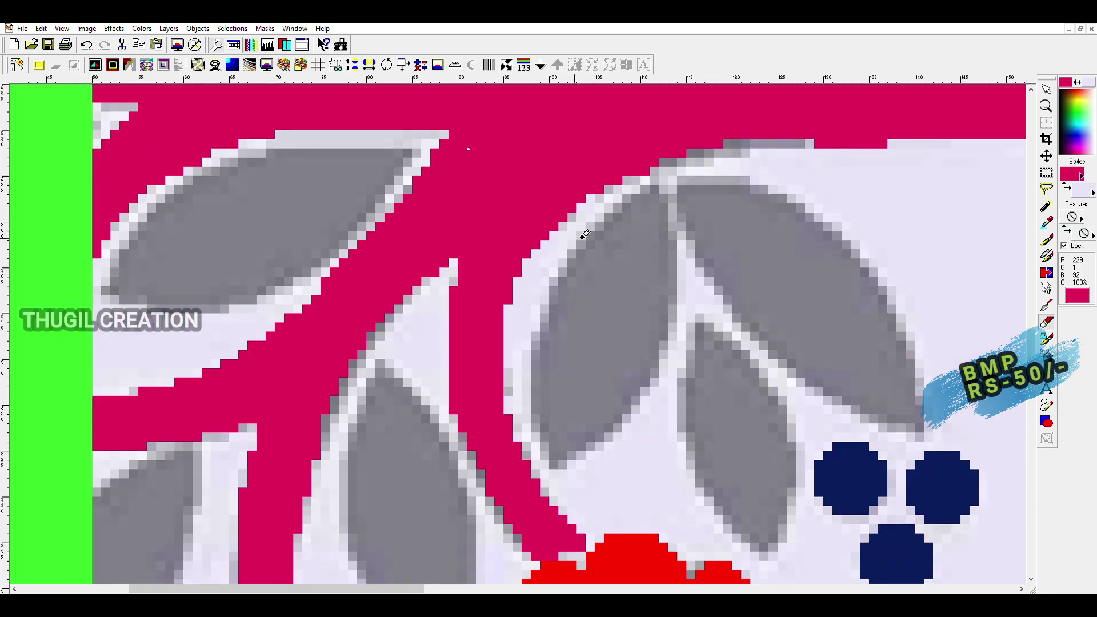
drag(457, 302, 467, 278)
scroll(593, 283, up, 3)
scroll(593, 283, right, 3)
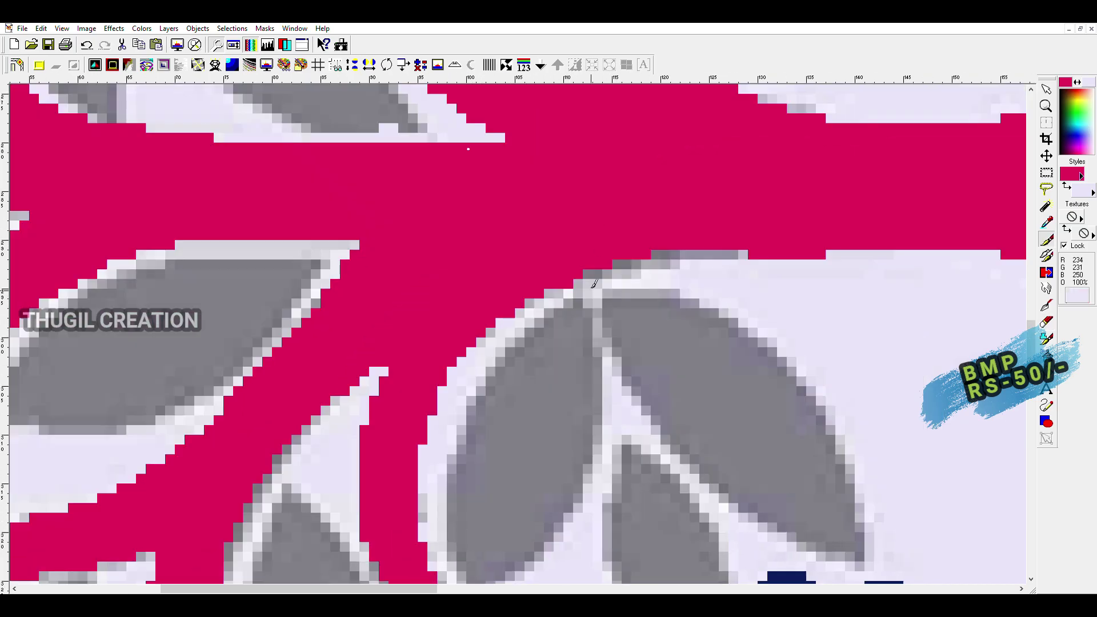
drag(602, 271, 542, 308)
scroll(559, 331, down, 2)
scroll(573, 358, up, 2)
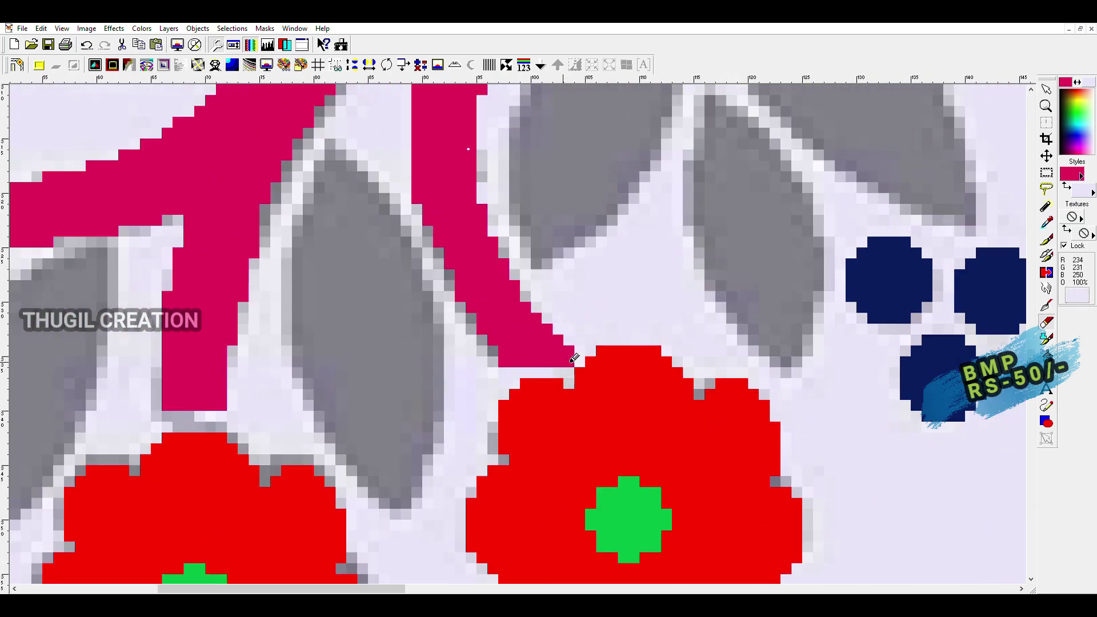
Step: Clean up the branch's upper edge and erase stray pink pixels beside it
key(b)
scroll(514, 343, down, 2)
scroll(402, 322, down, 3)
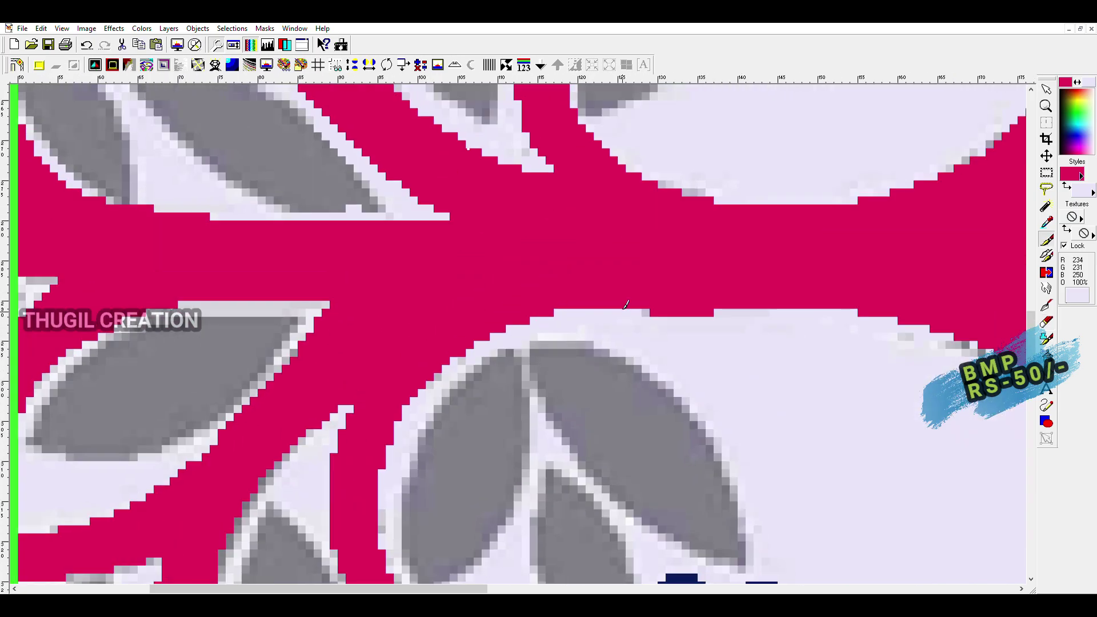
scroll(485, 342, up, 2)
scroll(337, 284, left, 5)
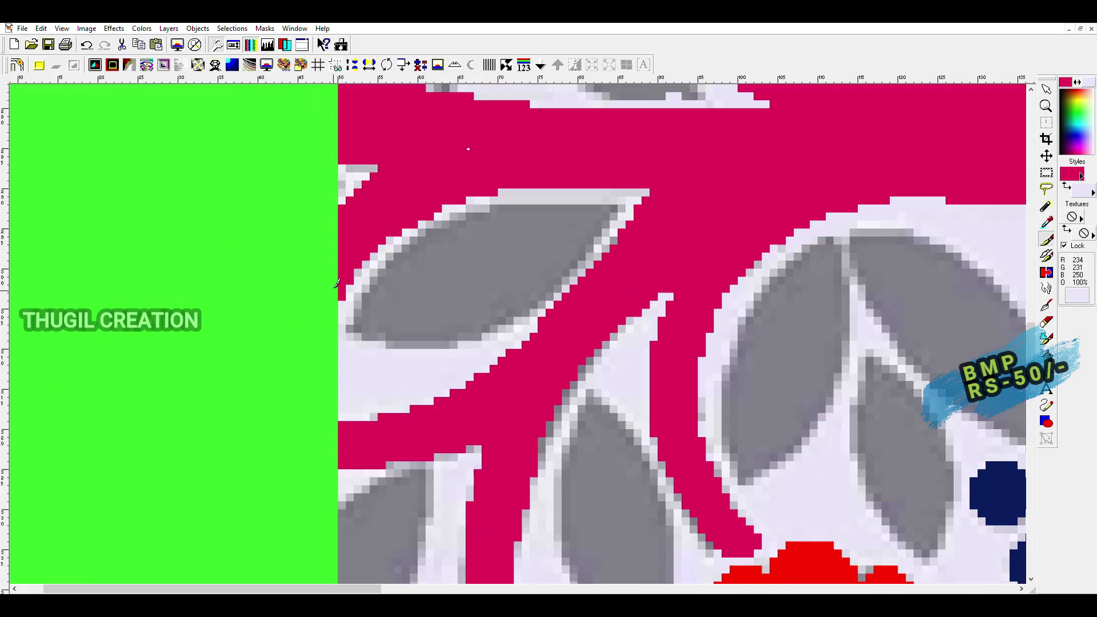
scroll(502, 258, down, 2)
scroll(549, 329, up, 2)
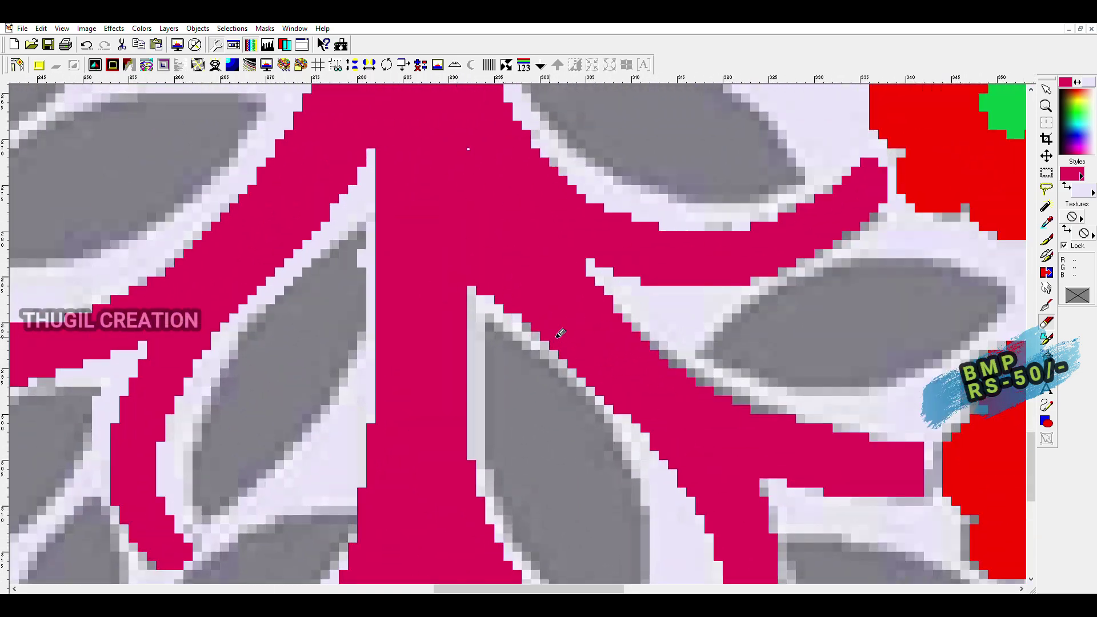
scroll(511, 318, up, 1)
scroll(512, 318, down, 1)
scroll(514, 331, up, 1)
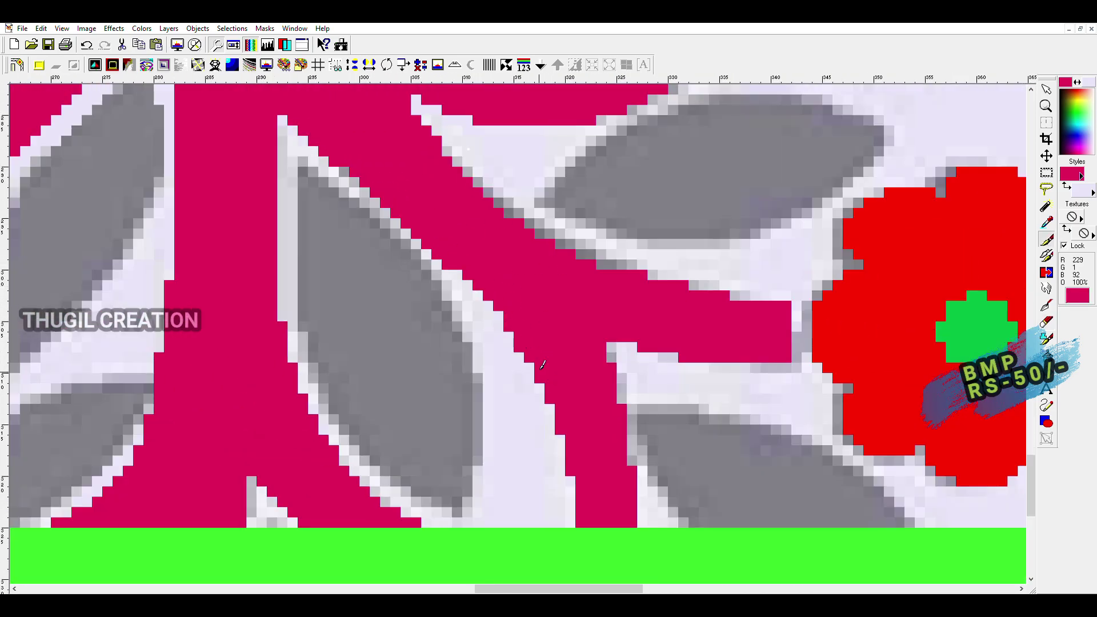
scroll(570, 309, right, 5)
scroll(423, 313, up, 1)
drag(405, 243, 600, 283)
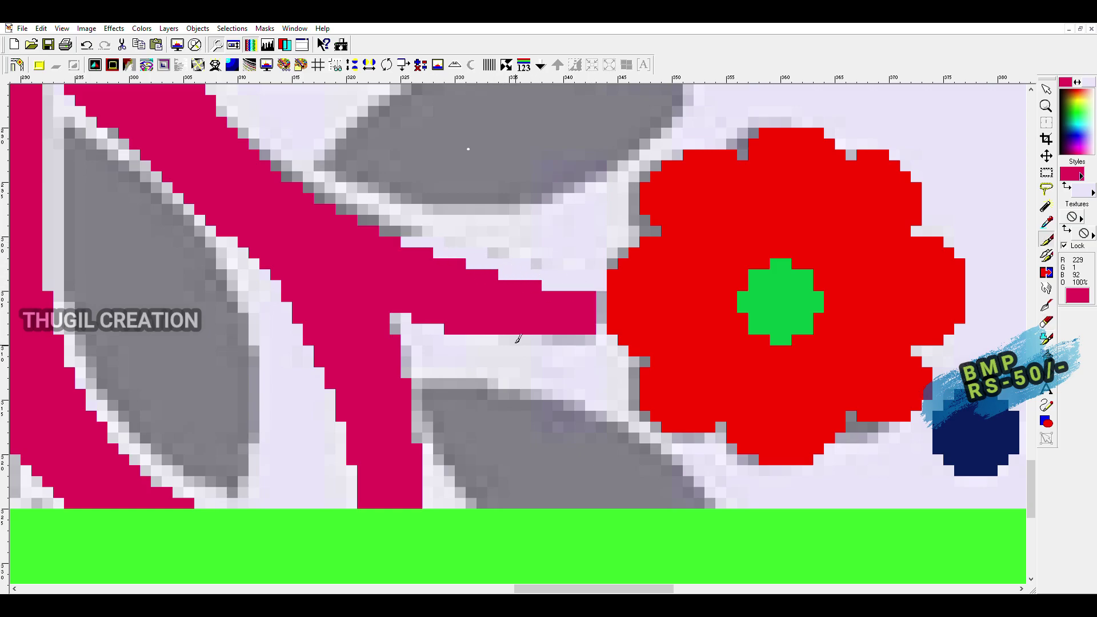
scroll(517, 338, down, 1)
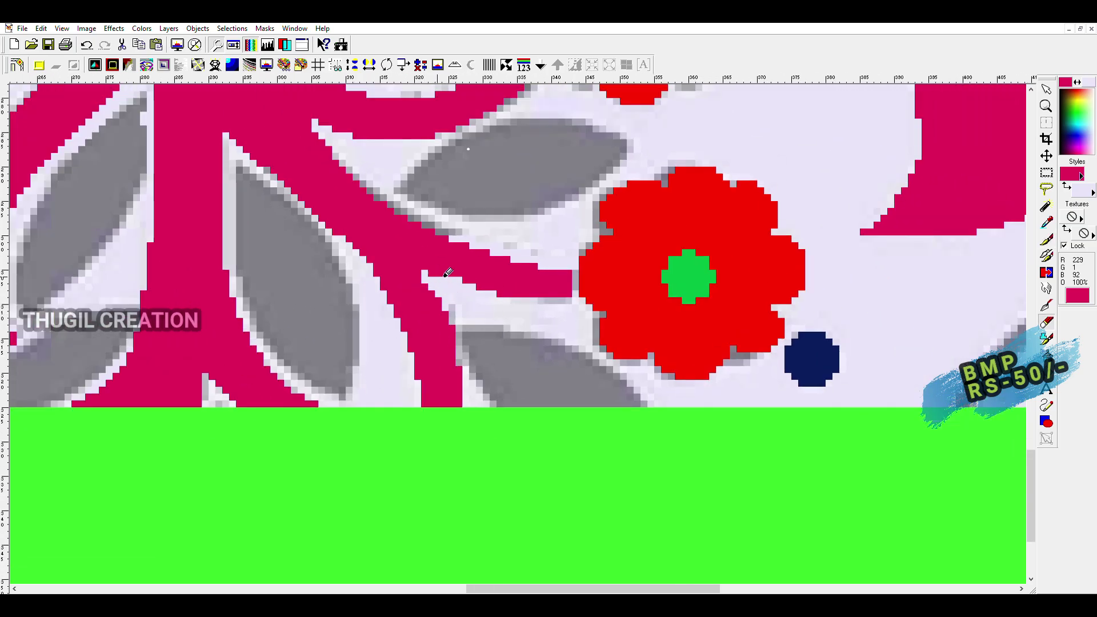
drag(448, 273, 457, 280)
key(b)
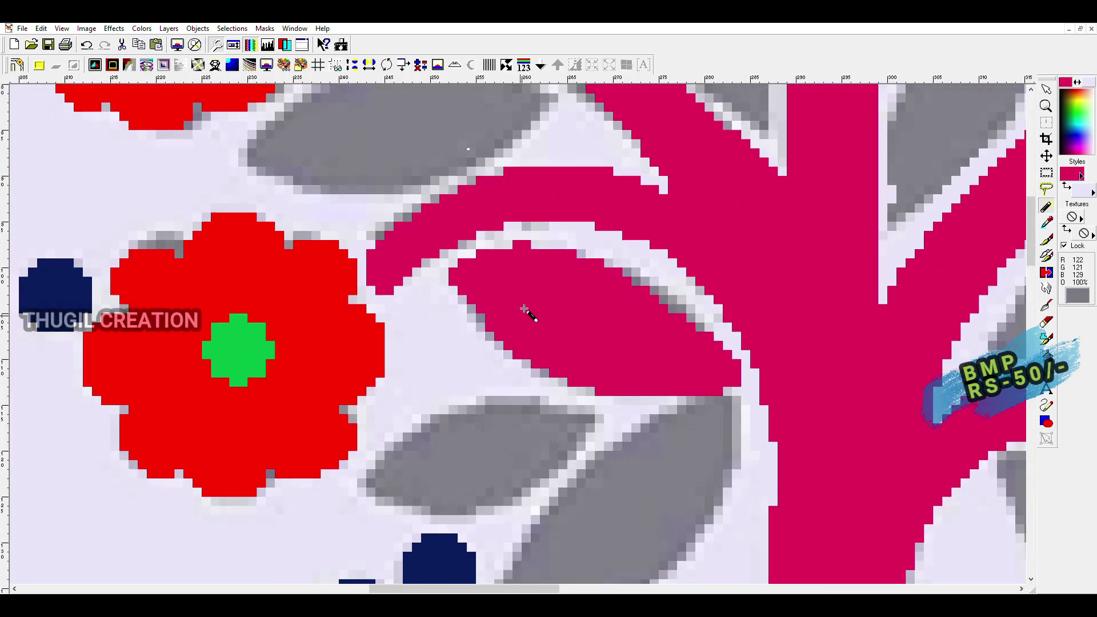
Step: Fill light gaps along the magenta leaf's top and bottom edges with pink
key(b)
drag(633, 269, 513, 254)
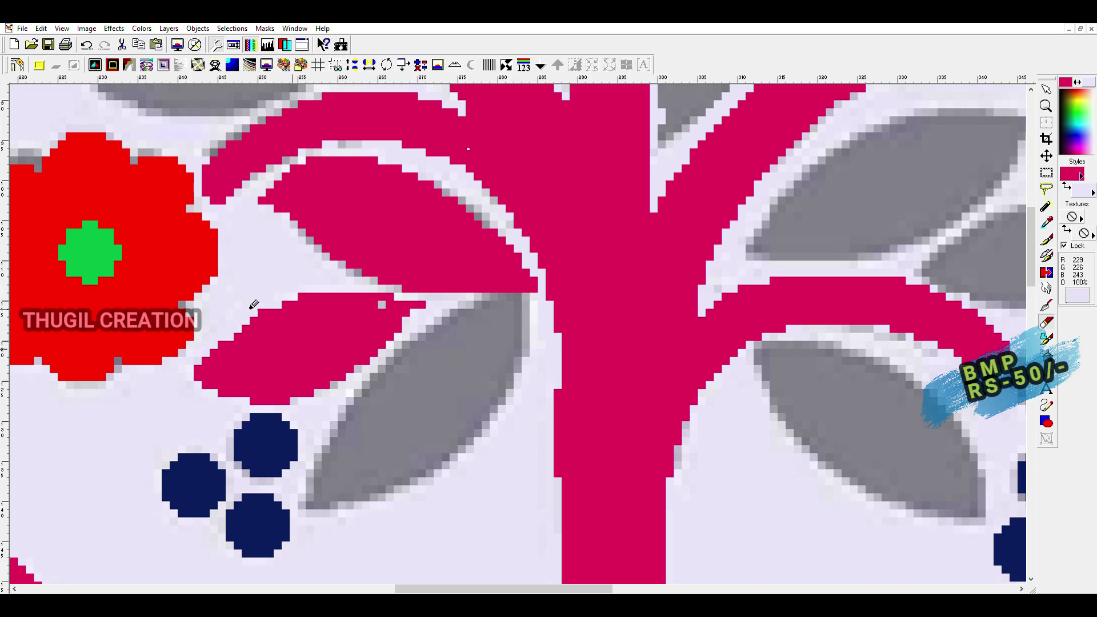
drag(422, 309, 381, 305)
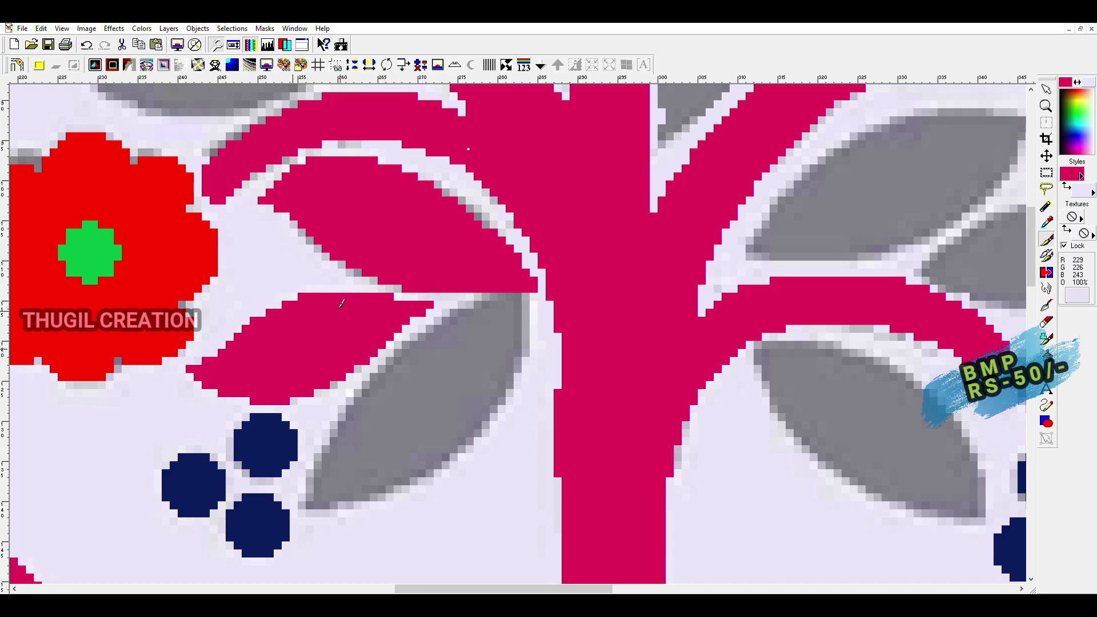
drag(228, 401, 299, 390)
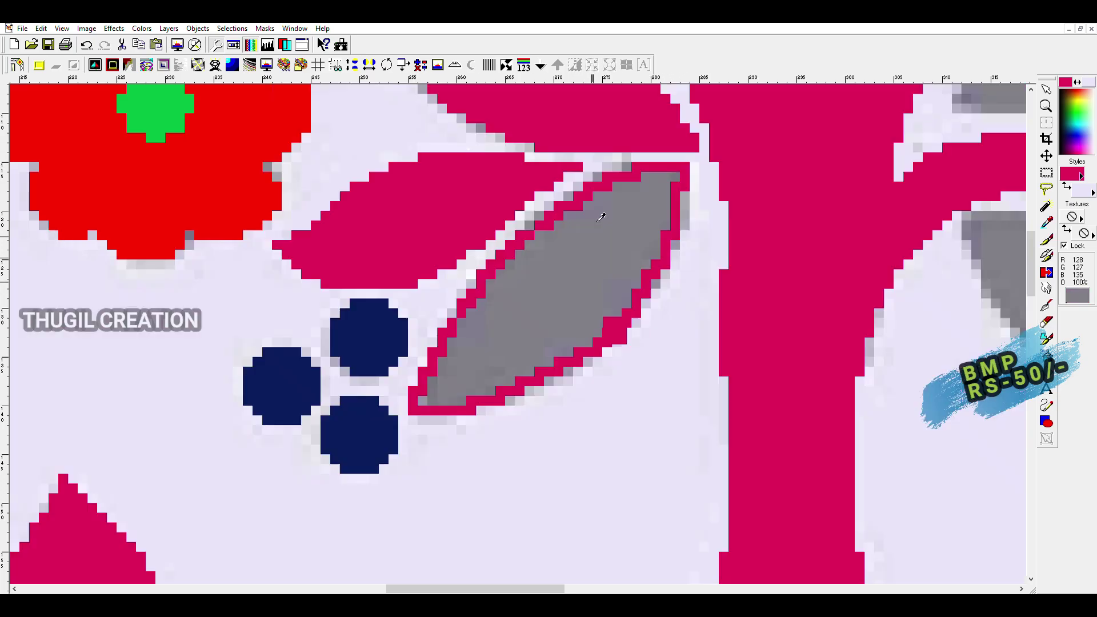
Step: Outline another grey leaf in pink and fill three outlined grey leaves with pink
key(x)
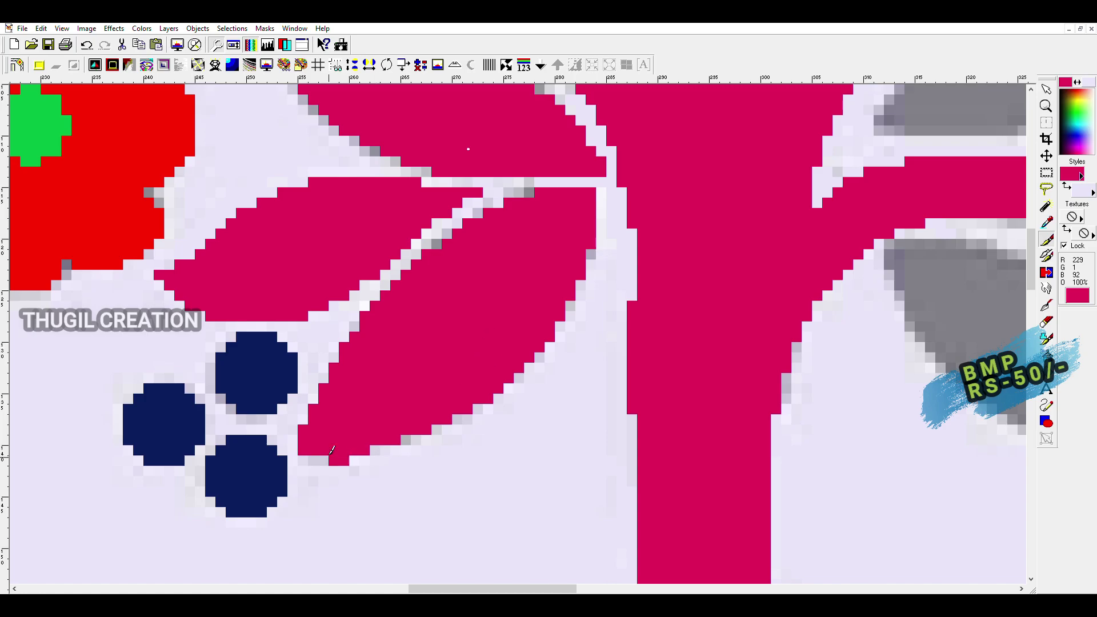
scroll(331, 450, down, 2)
scroll(531, 371, down, 2)
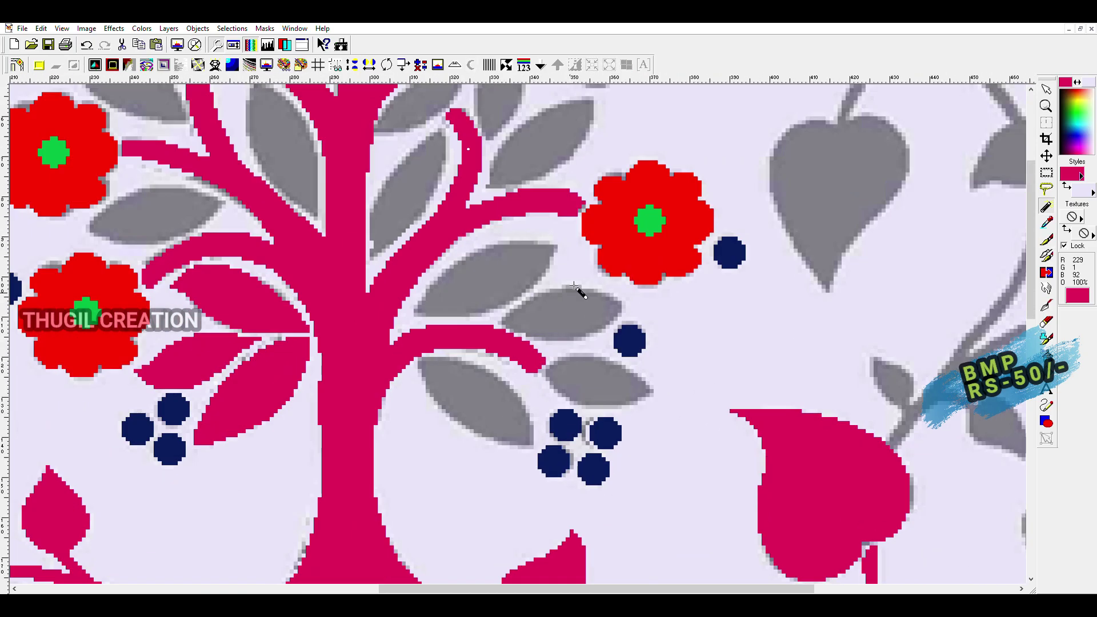
scroll(576, 286, up, 3)
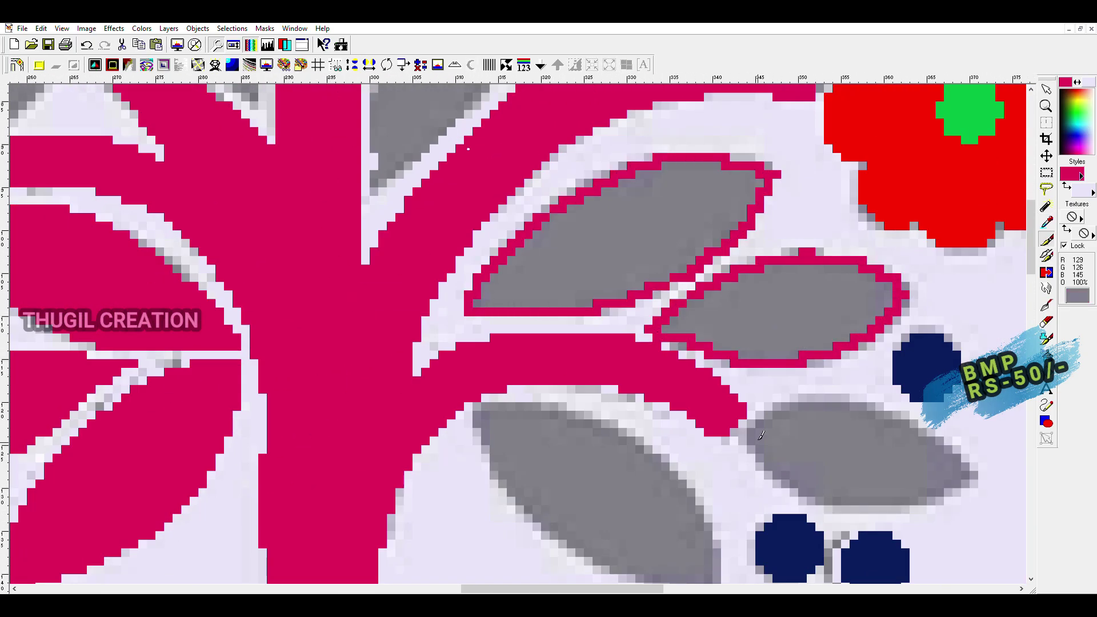
scroll(761, 436, down, 2)
scroll(521, 281, up, 1)
drag(548, 245, 686, 268)
scroll(354, 280, up, 2)
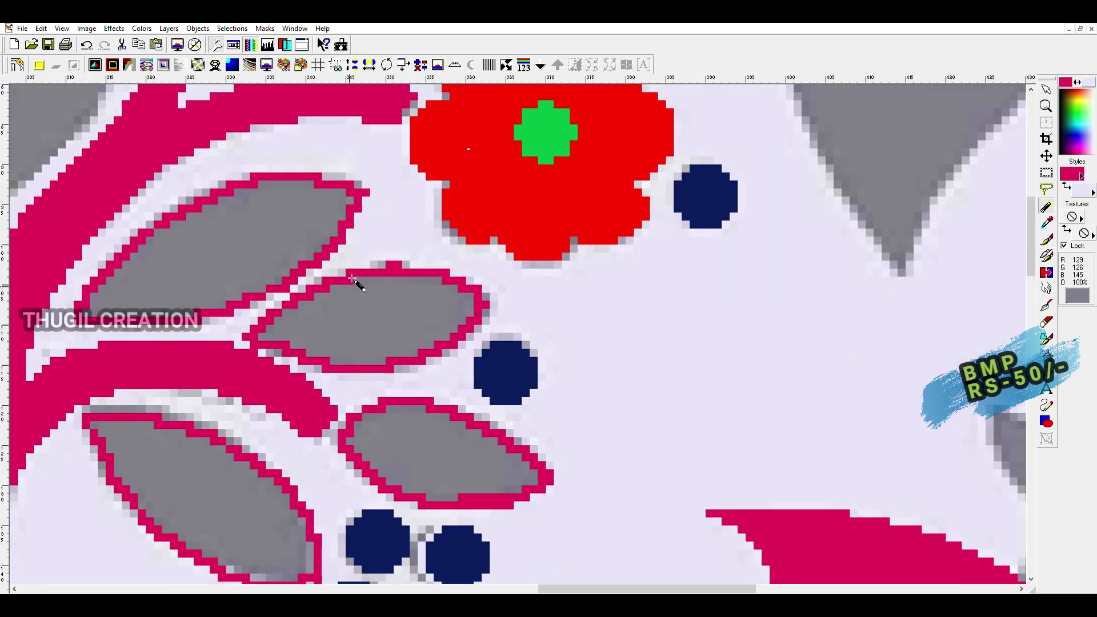
click(217, 240)
click(365, 320)
click(446, 452)
Step: Trim the pink leaf's lower edge and tip back to background colour
scroll(365, 320, down, 2)
scroll(417, 320, up, 2)
scroll(696, 331, up, 1)
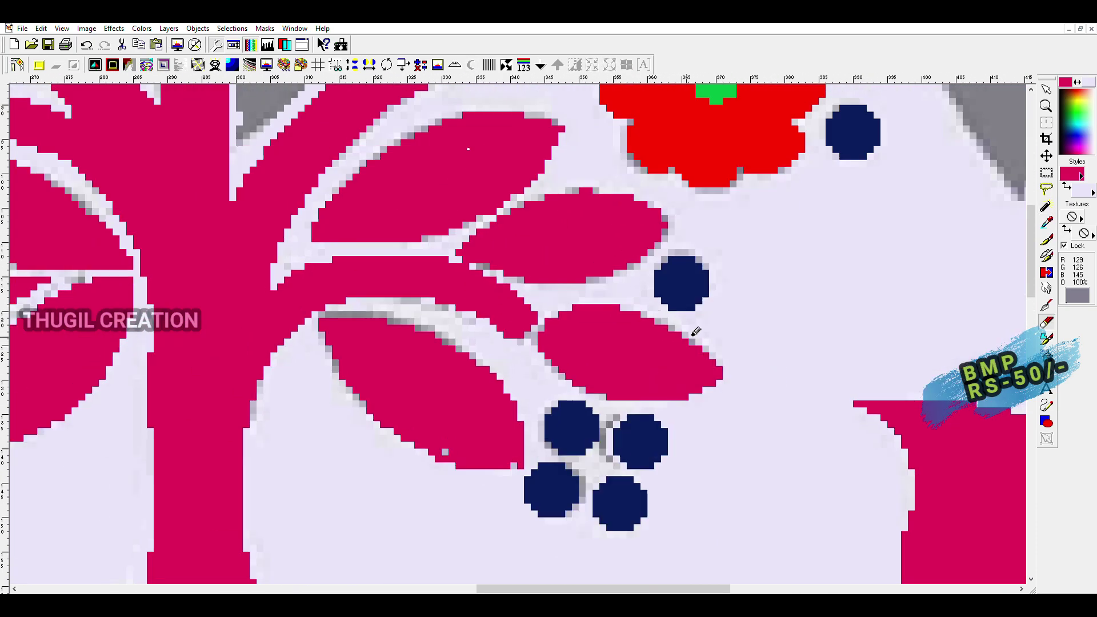
scroll(696, 331, up, 1)
key(b)
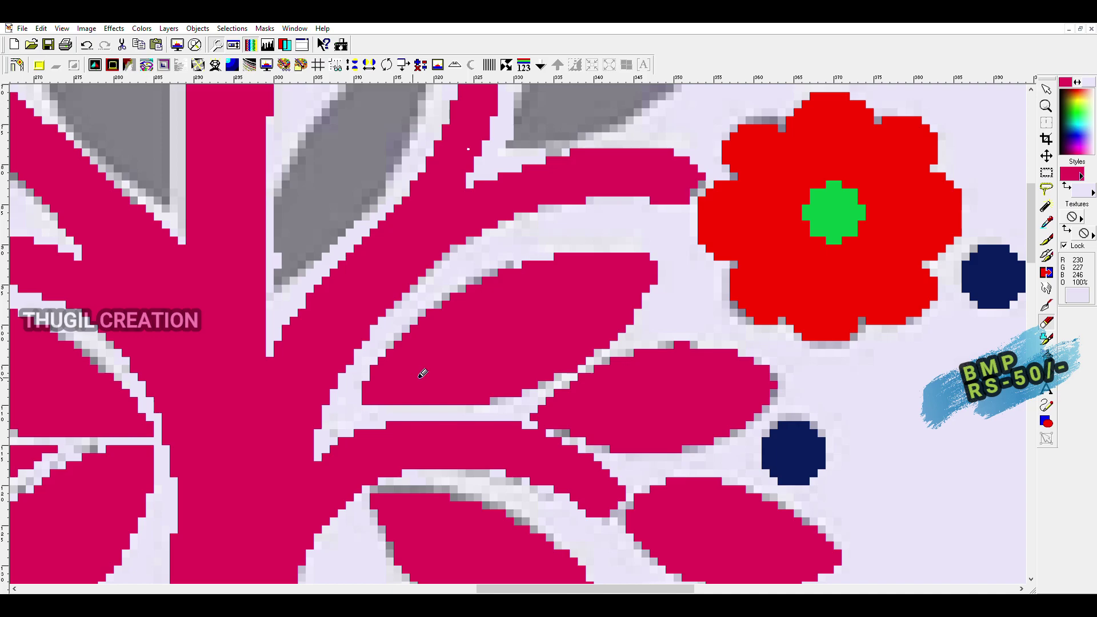
scroll(422, 374, up, 1)
drag(733, 294, 735, 280)
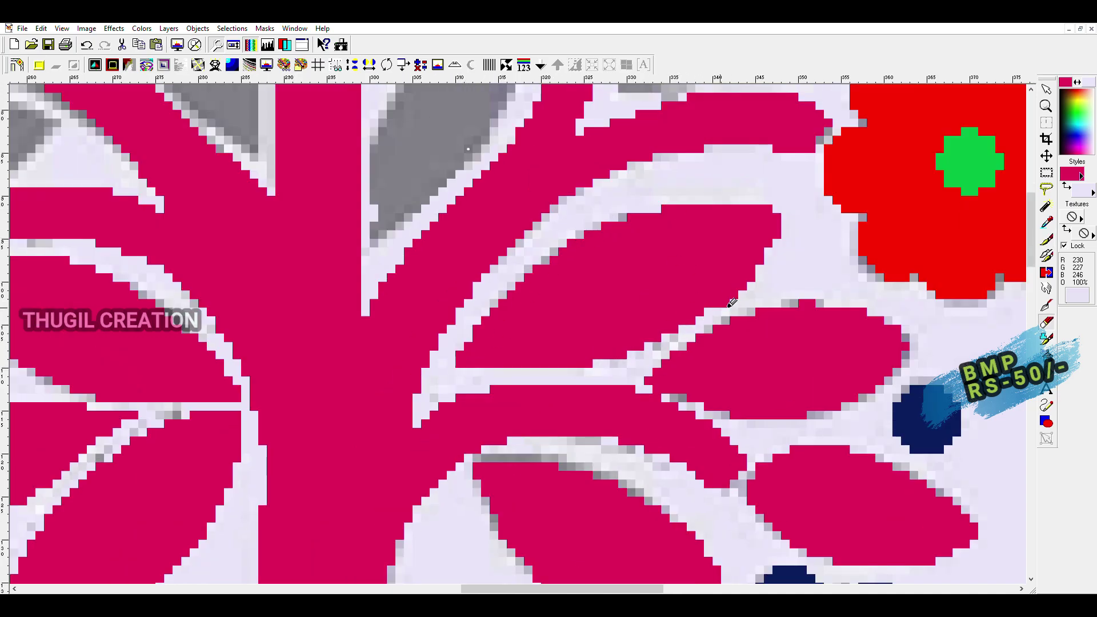
drag(782, 241, 771, 213)
Step: Fill in the leaf's right and top edges with pink
key(x)
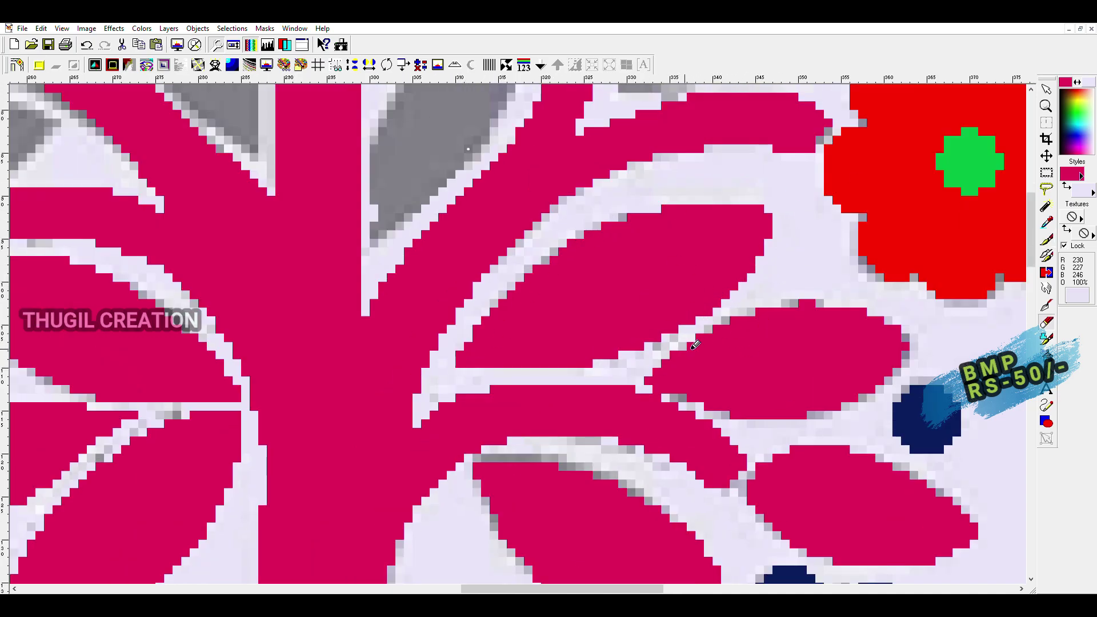
scroll(490, 351, up, 1)
drag(749, 334, 759, 311)
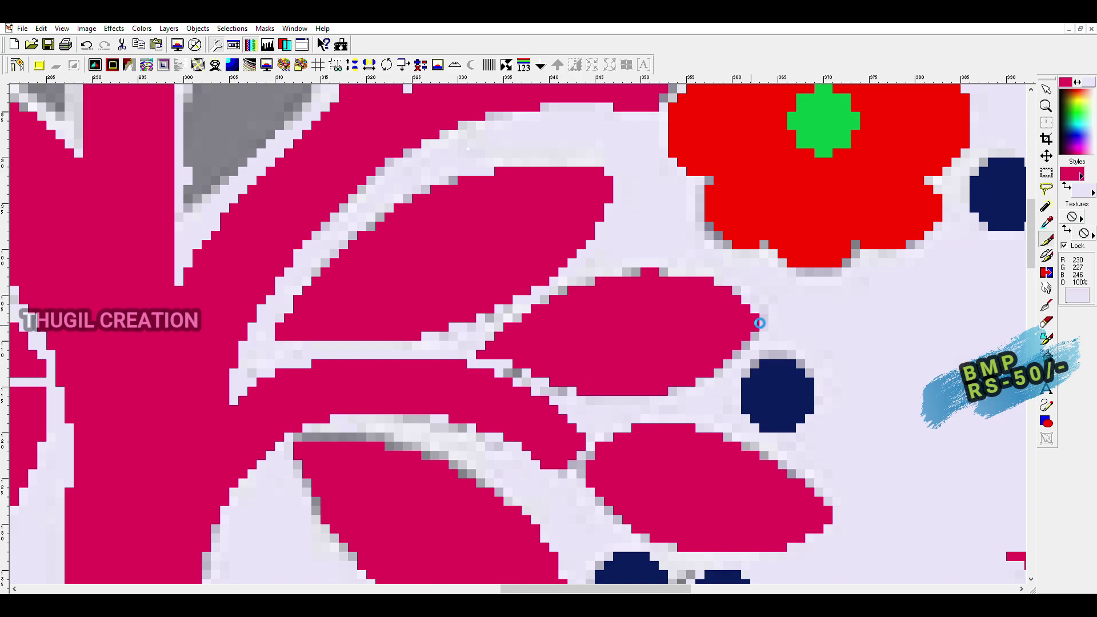
drag(686, 272, 591, 275)
Step: Erase excess pink on the leaf's right edge and extend its lower edge downward
key(x)
scroll(540, 361, down, 1)
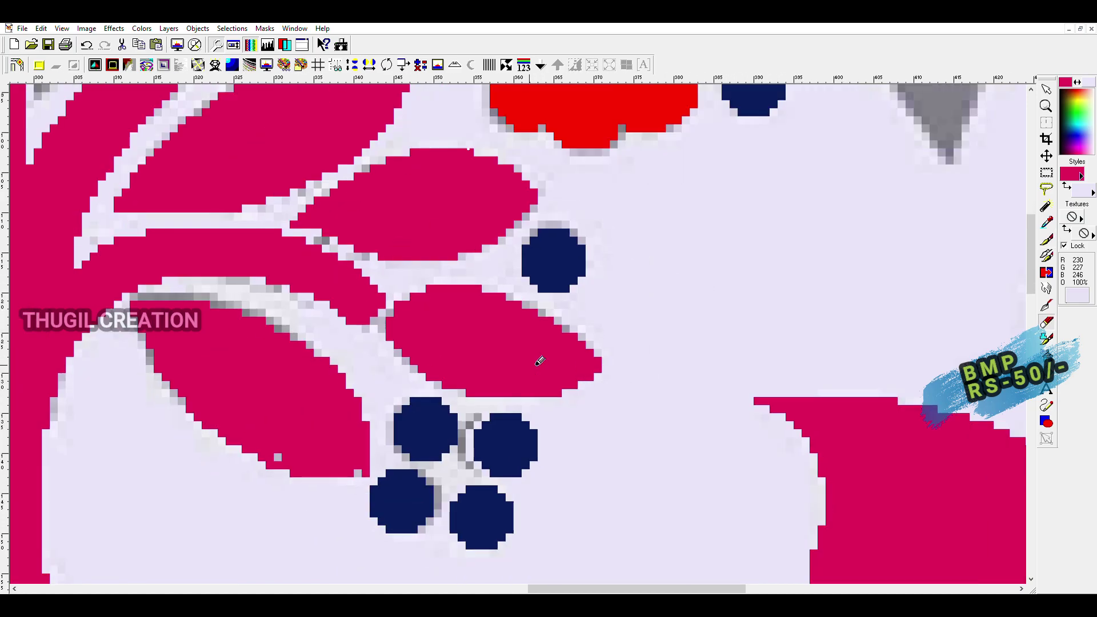
key(x)
drag(606, 368, 592, 328)
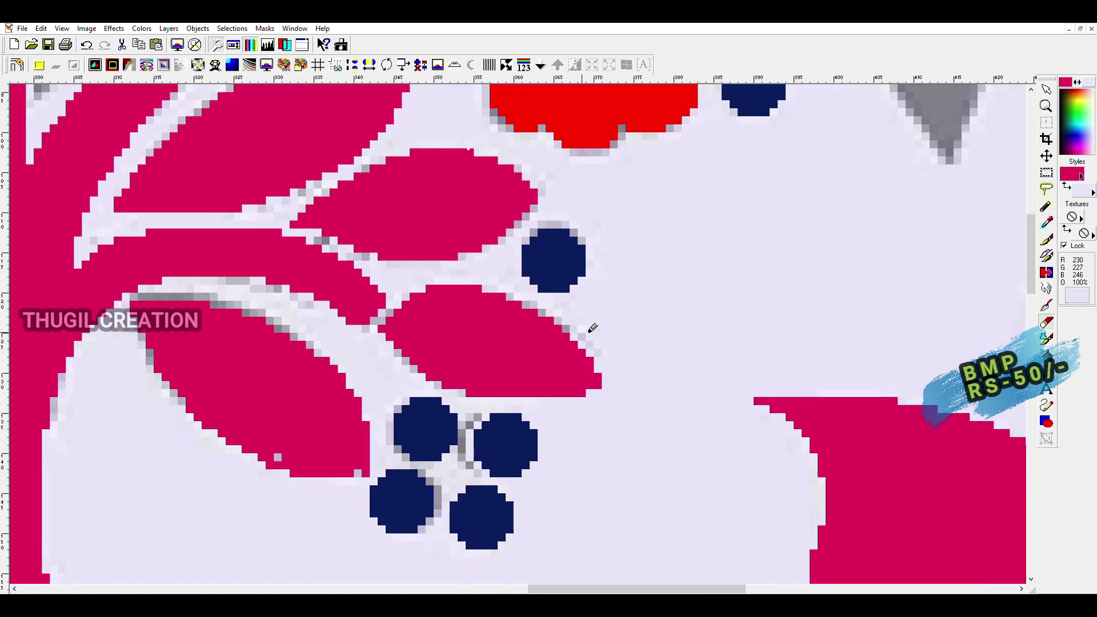
drag(598, 400, 490, 402)
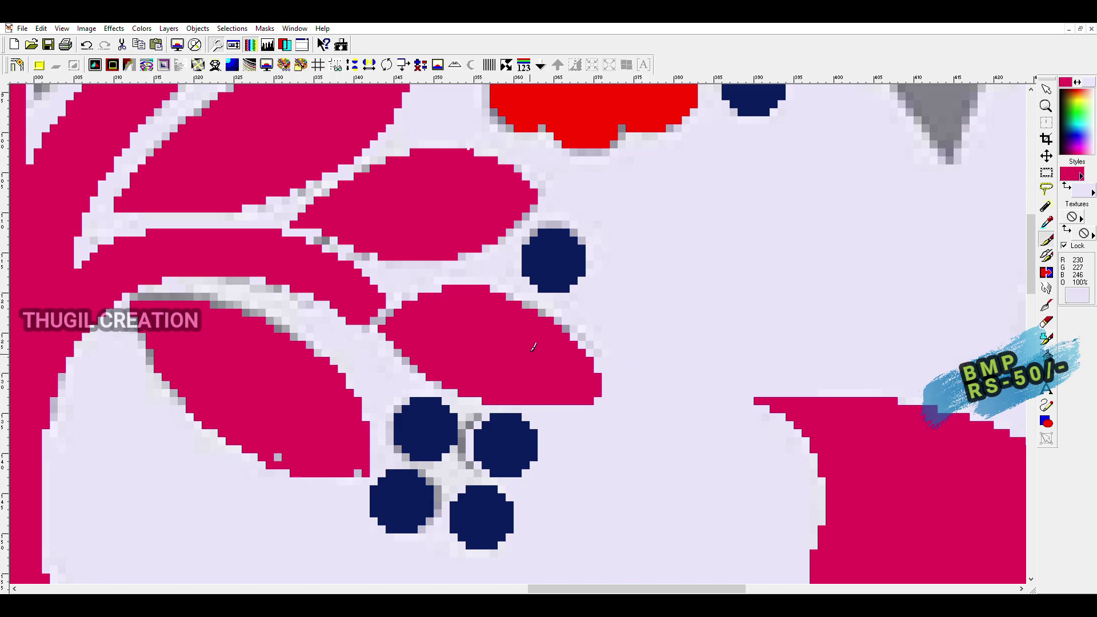
scroll(477, 381, down, 2)
scroll(566, 343, down, 3)
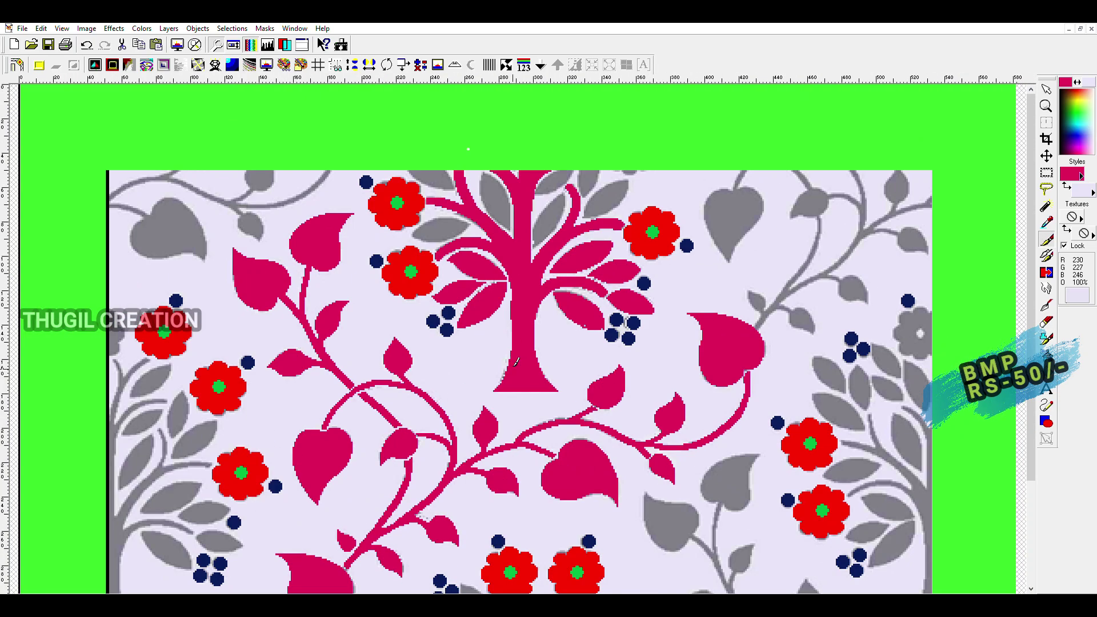
Step: Smooth the magenta leaf's left tip, lower and upper-left edges, and repaint its right edge
scroll(751, 307, up, 4)
scroll(752, 307, up, 2)
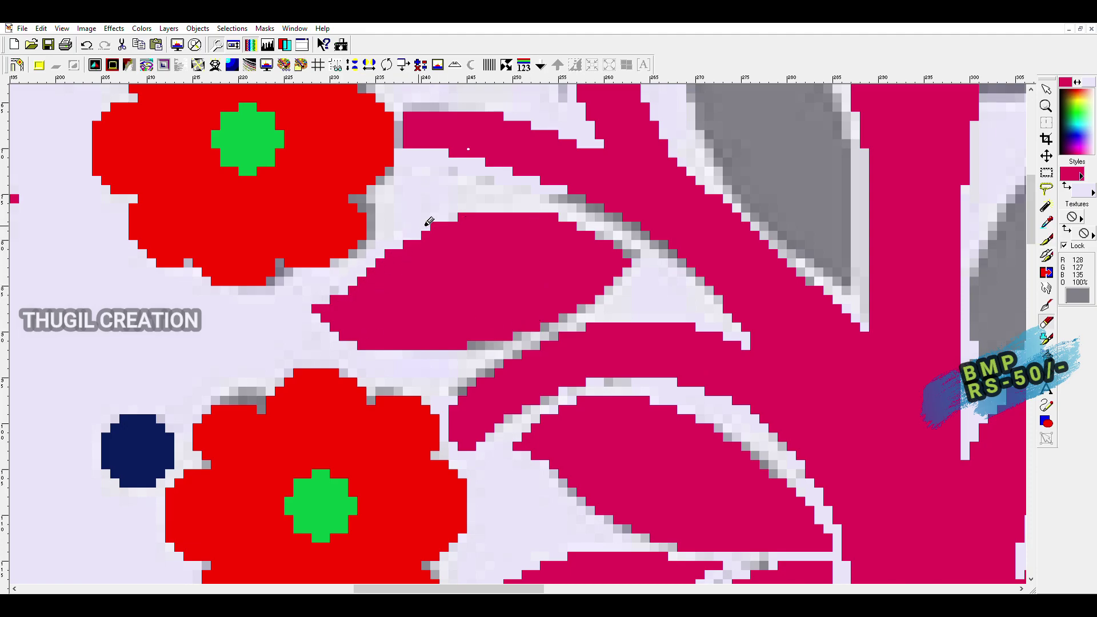
drag(320, 303, 352, 341)
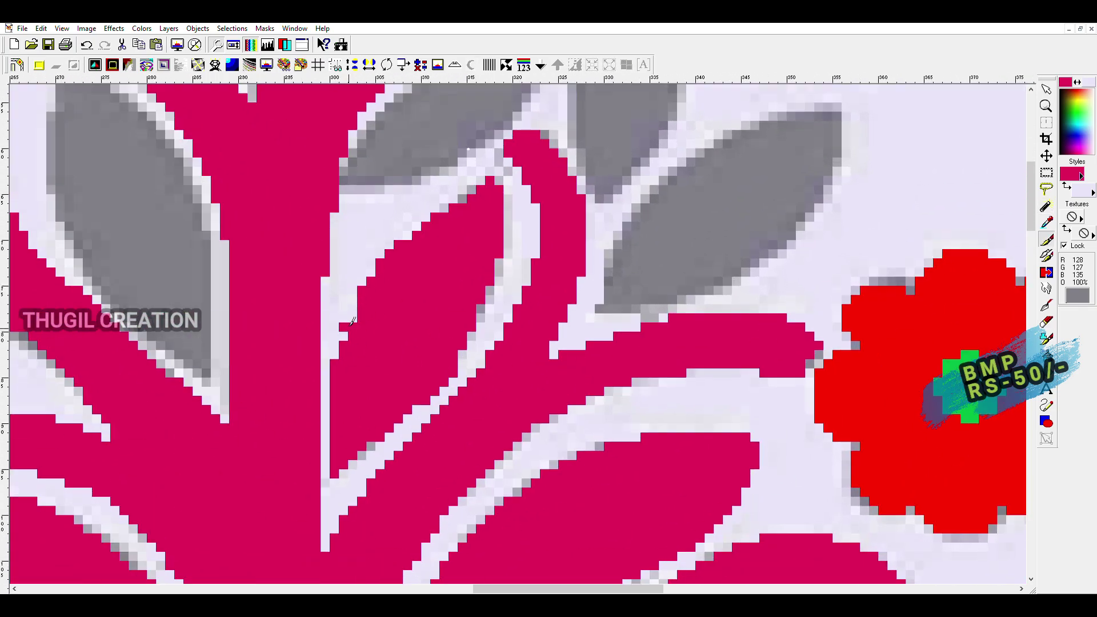
mouse_move(353, 321)
mouse_down()
mouse_move(404, 233)
mouse_move(484, 183)
mouse_up()
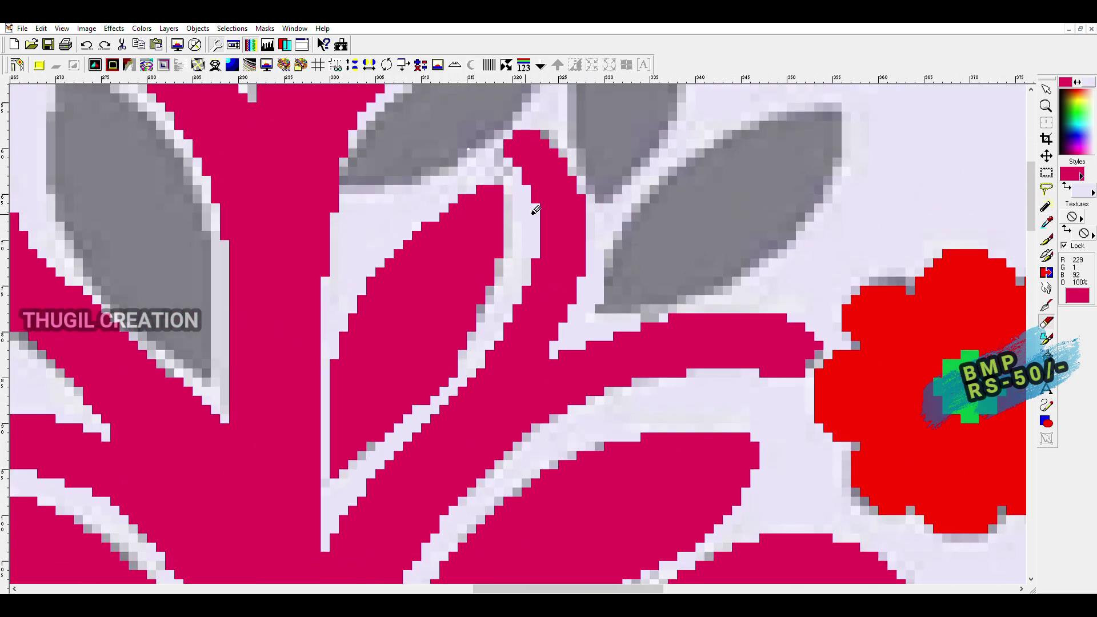
mouse_move(494, 284)
mouse_down()
mouse_move(373, 447)
mouse_move(496, 285)
mouse_up()
Step: Outline the last two grey tree leaves in magenta and flood-fill them magenta
scroll(341, 476, down, 2)
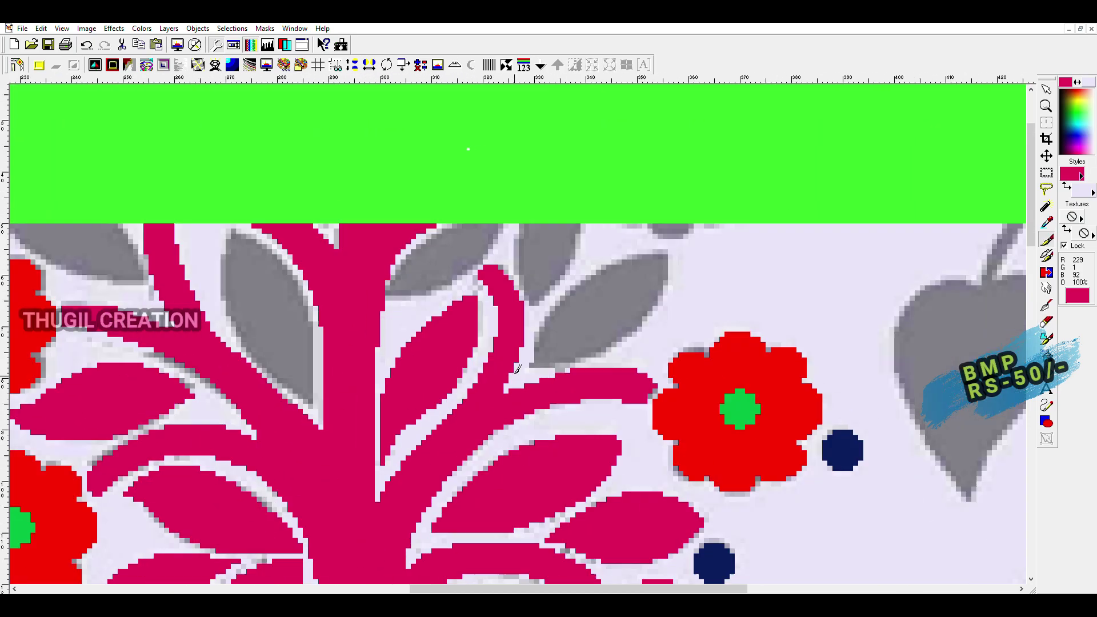
mouse_move(460, 328)
mouse_down()
mouse_move(554, 208)
mouse_move(457, 337)
mouse_up()
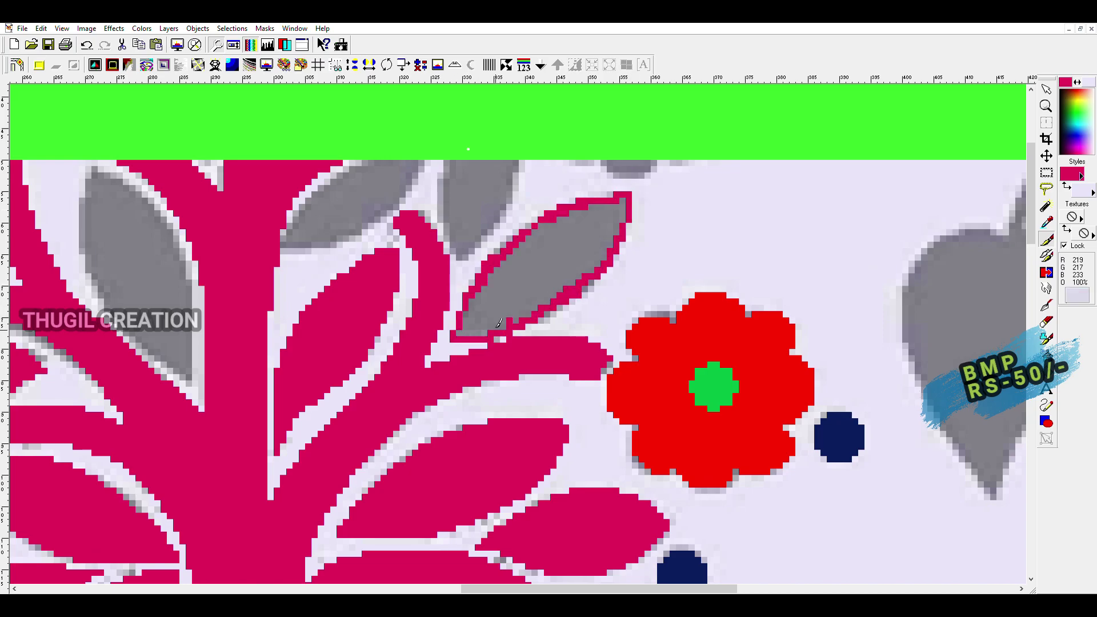
click(539, 281)
scroll(462, 358, up, 1)
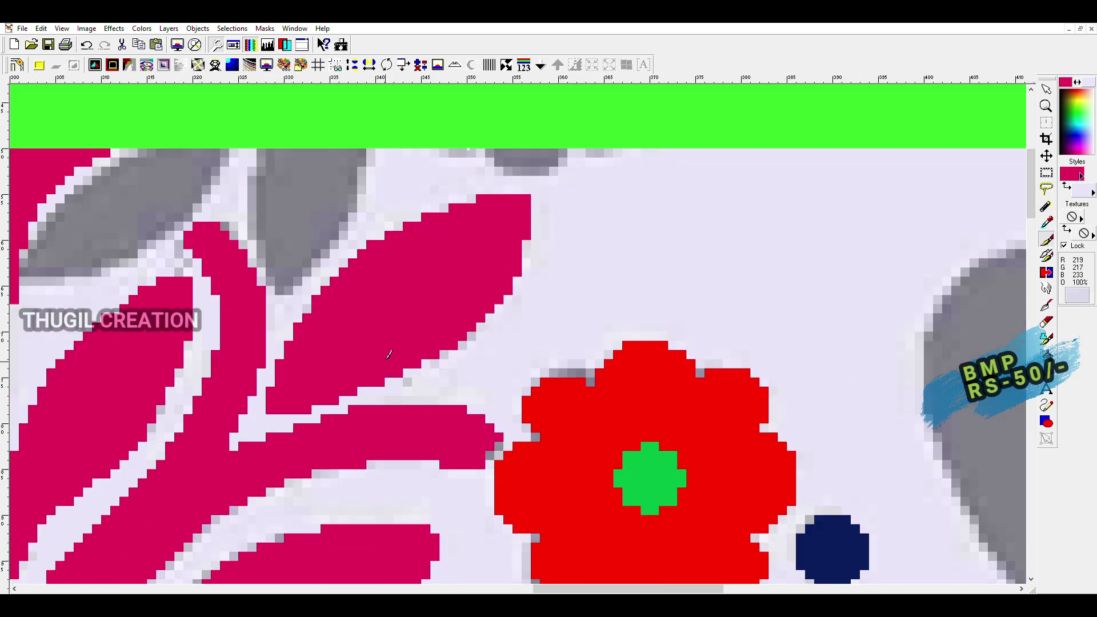
scroll(382, 233, left, 10)
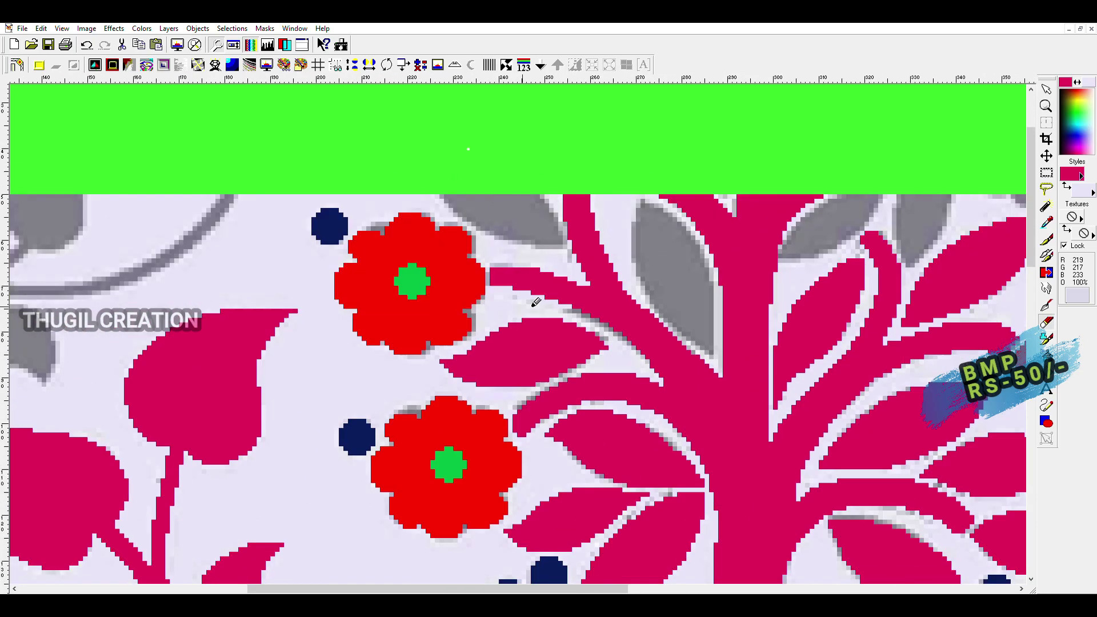
drag(437, 165, 558, 364)
click(558, 364)
Step: Scroll over the tree to check that every leaf is now magenta
scroll(558, 364, up, 1)
scroll(521, 381, up, 1)
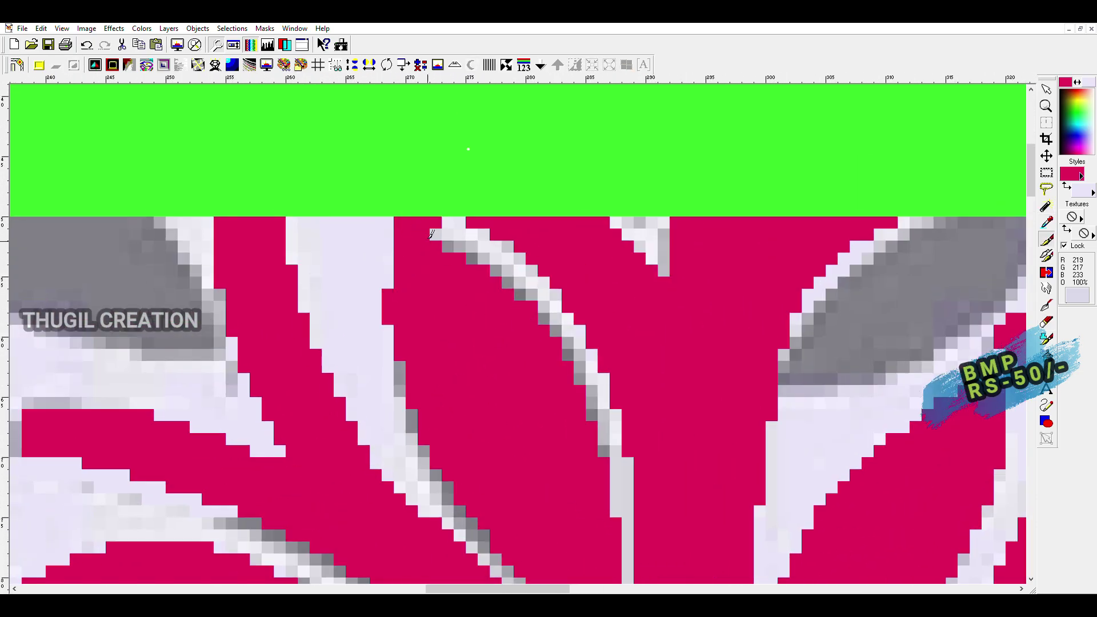
scroll(521, 381, up, 1)
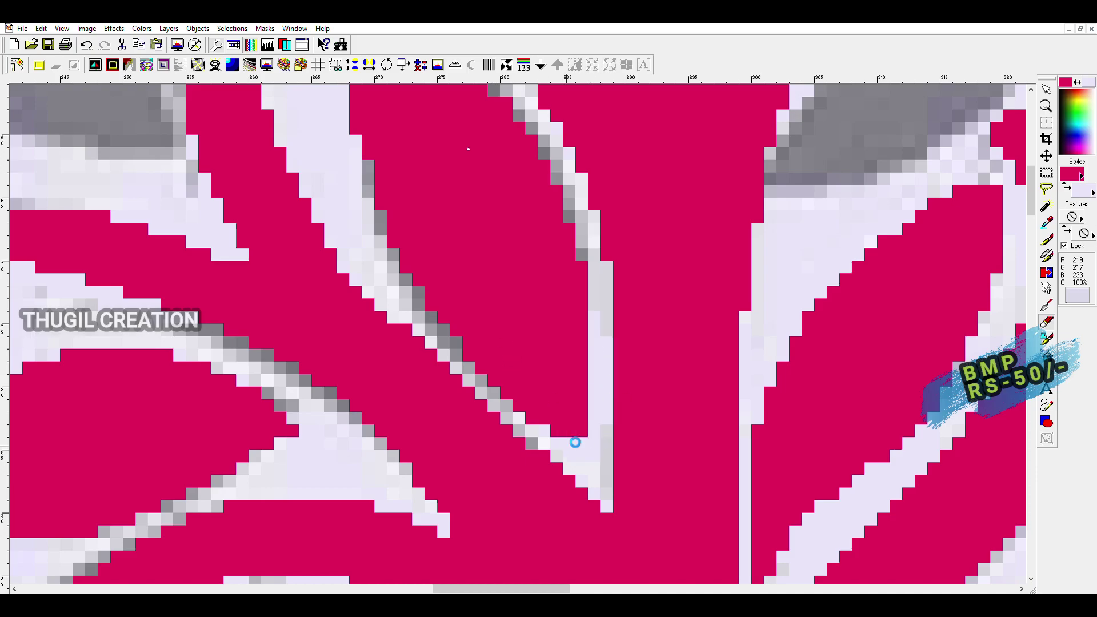
scroll(472, 318, down, 1)
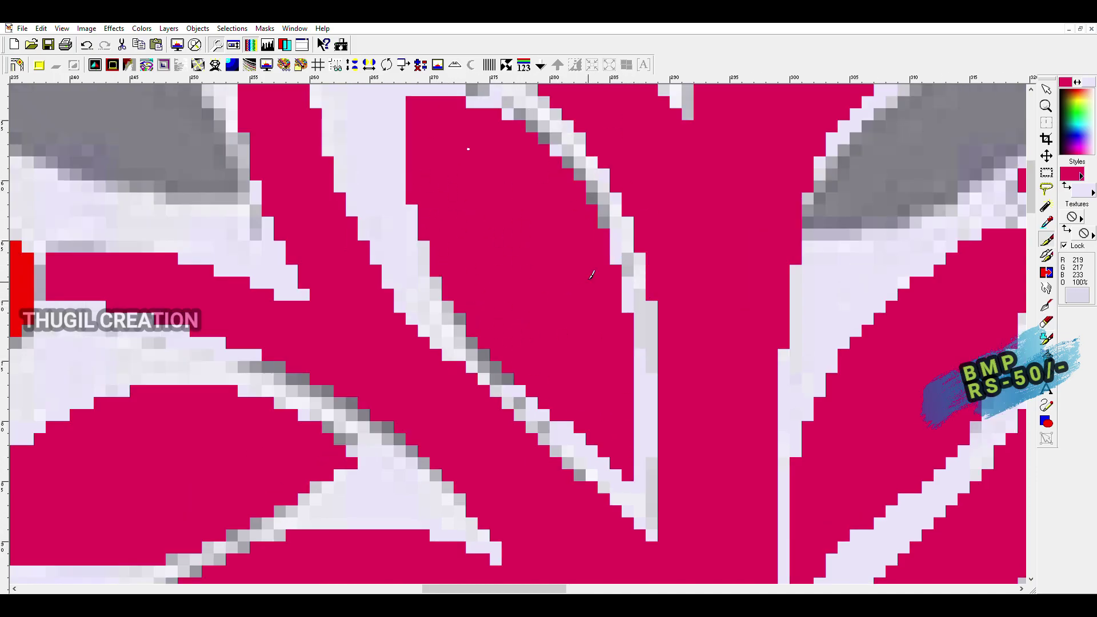
scroll(592, 275, down, 1)
scroll(514, 340, down, 5)
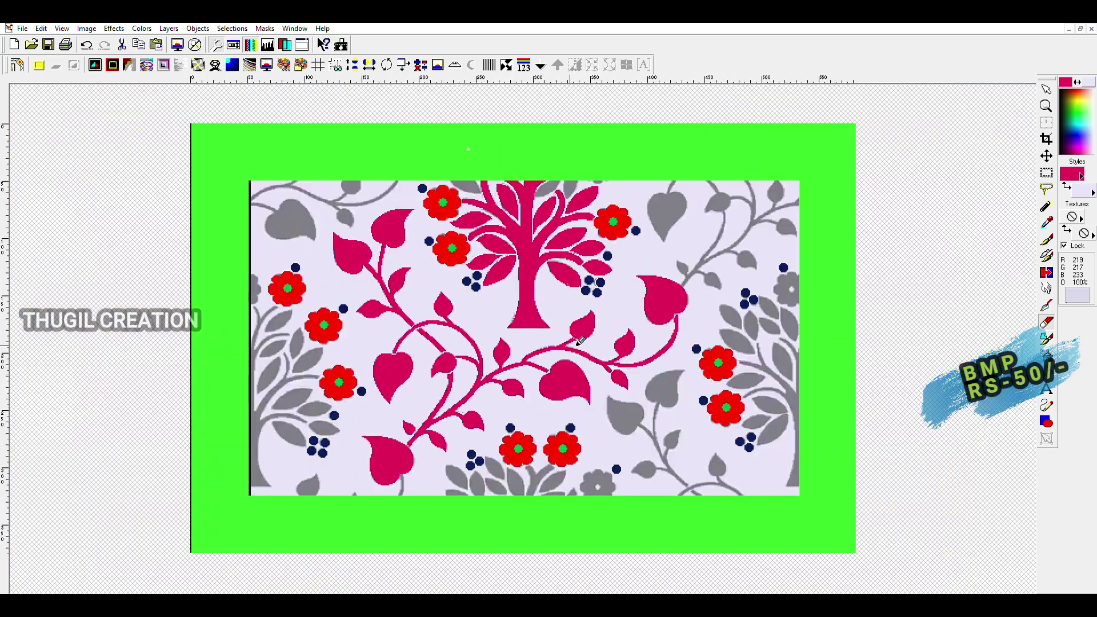
scroll(521, 184, up, 3)
scroll(521, 184, up, 1)
scroll(523, 206, down, 3)
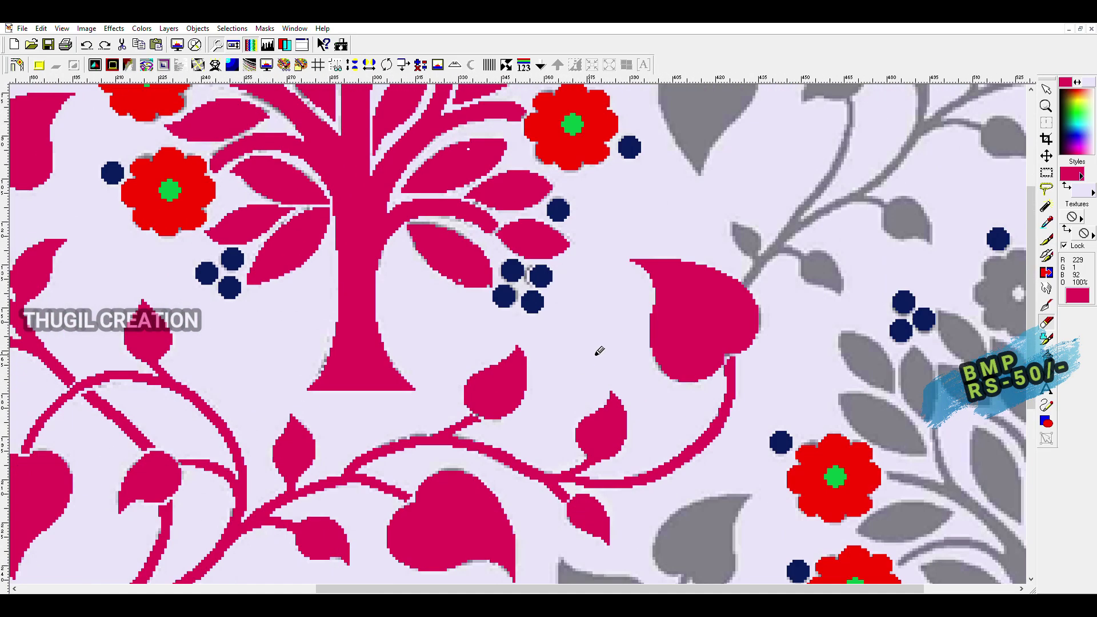
scroll(524, 246, up, 2)
scroll(524, 288, up, 1)
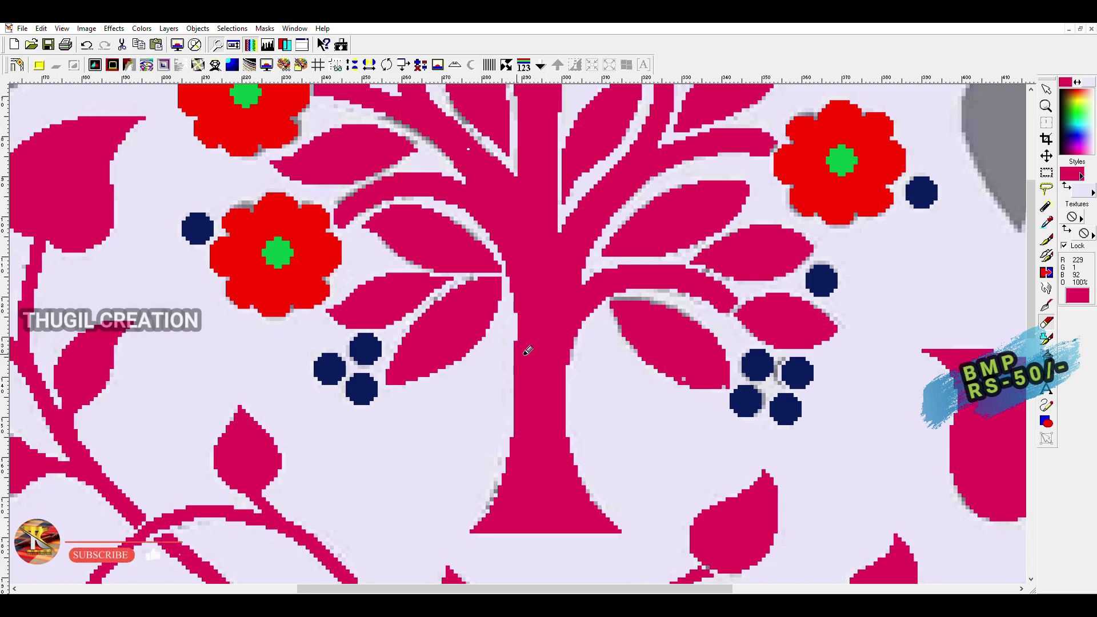
scroll(497, 255, up, 1)
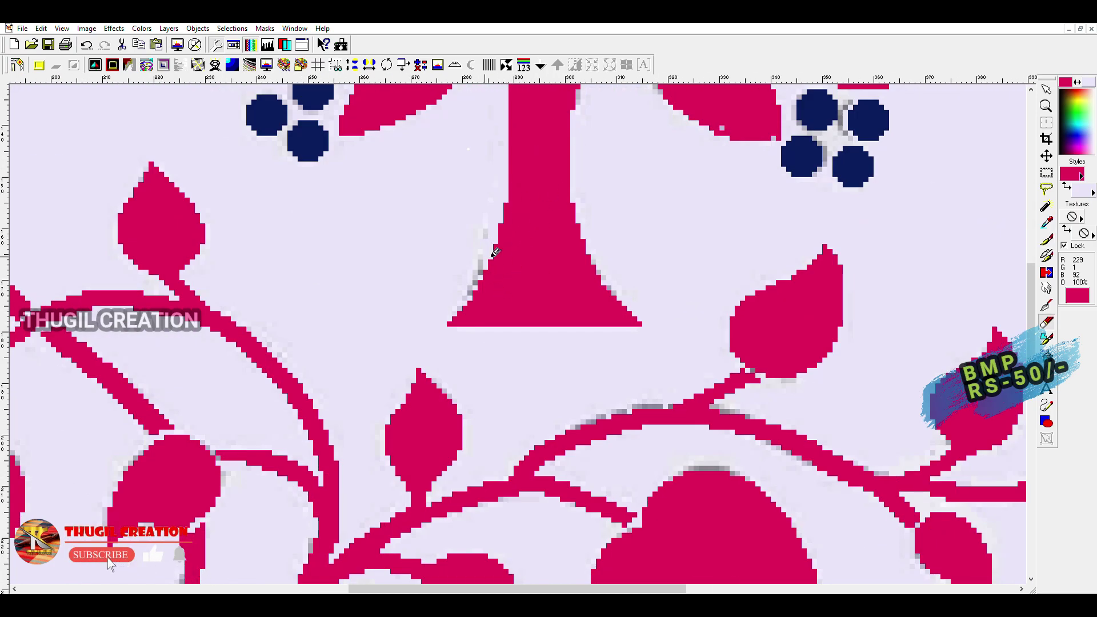
Step: Zoom in and out across the recoloured design to inspect the repeating tile
scroll(557, 297, down, 3)
scroll(559, 303, up, 1)
scroll(560, 311, down, 1)
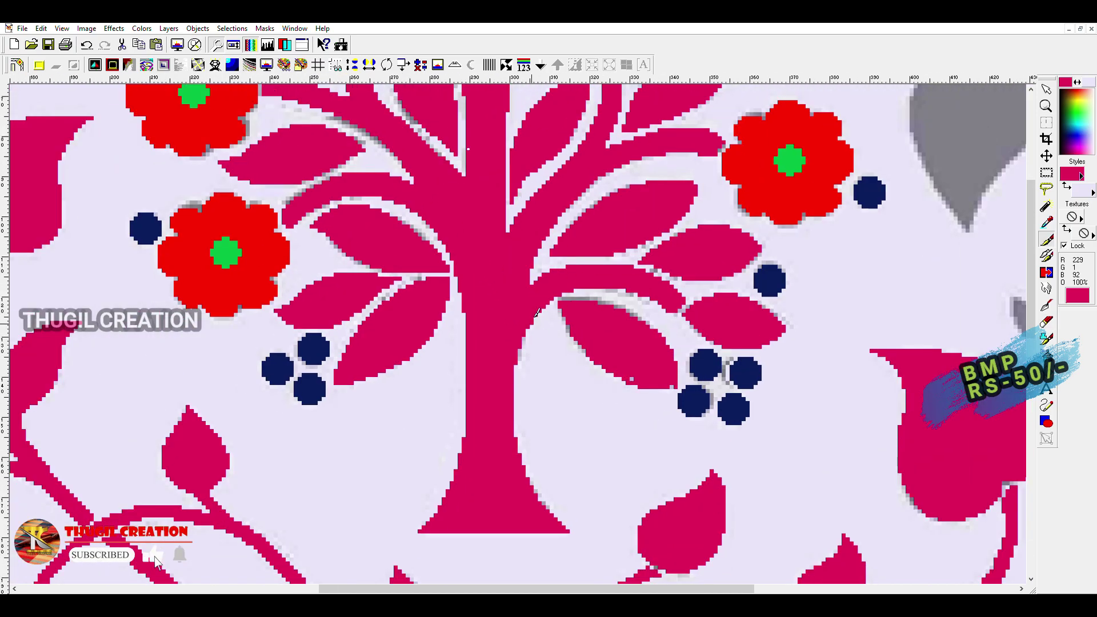
scroll(562, 324, down, 2)
scroll(505, 186, up, 2)
scroll(505, 186, up, 1)
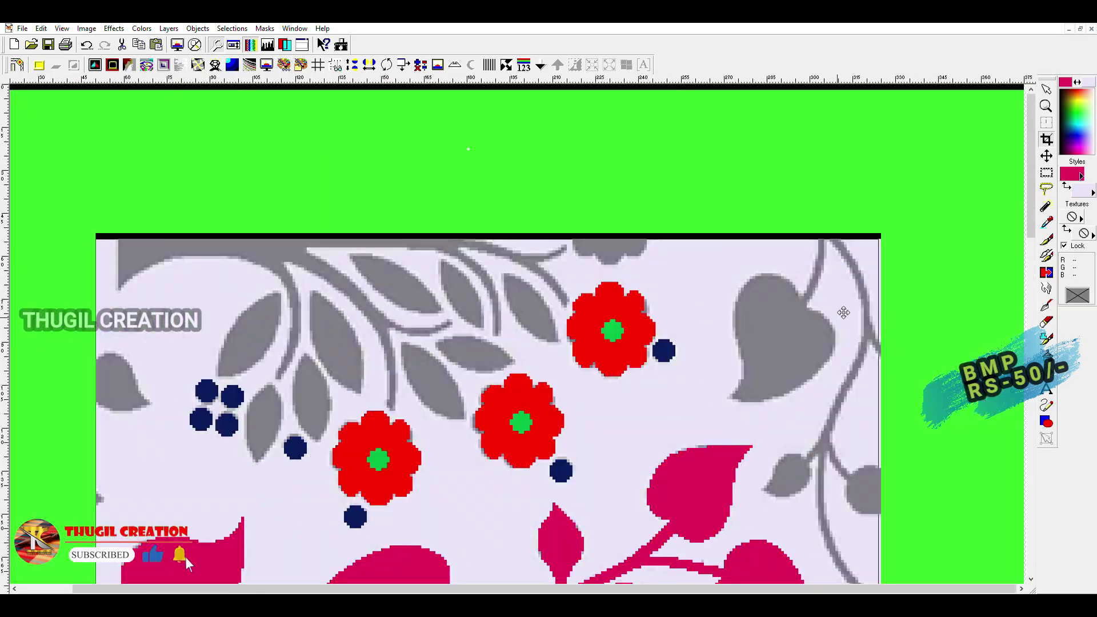
scroll(506, 186, down, 2)
scroll(423, 280, up, 3)
scroll(422, 280, down, 3)
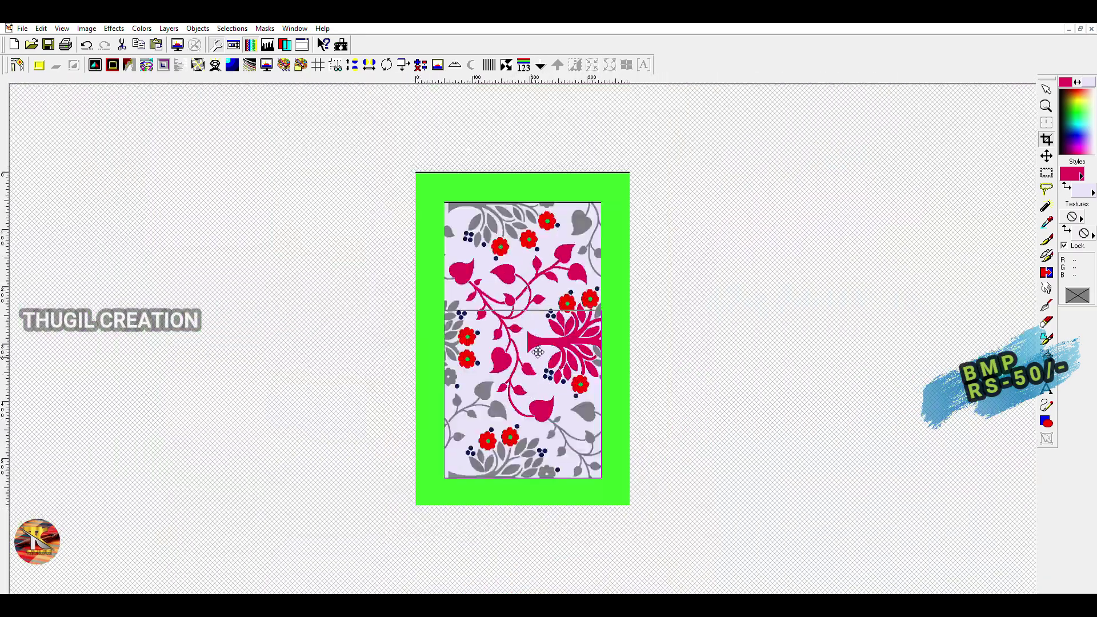
scroll(502, 316, up, 3)
scroll(501, 316, down, 2)
scroll(522, 311, down, 3)
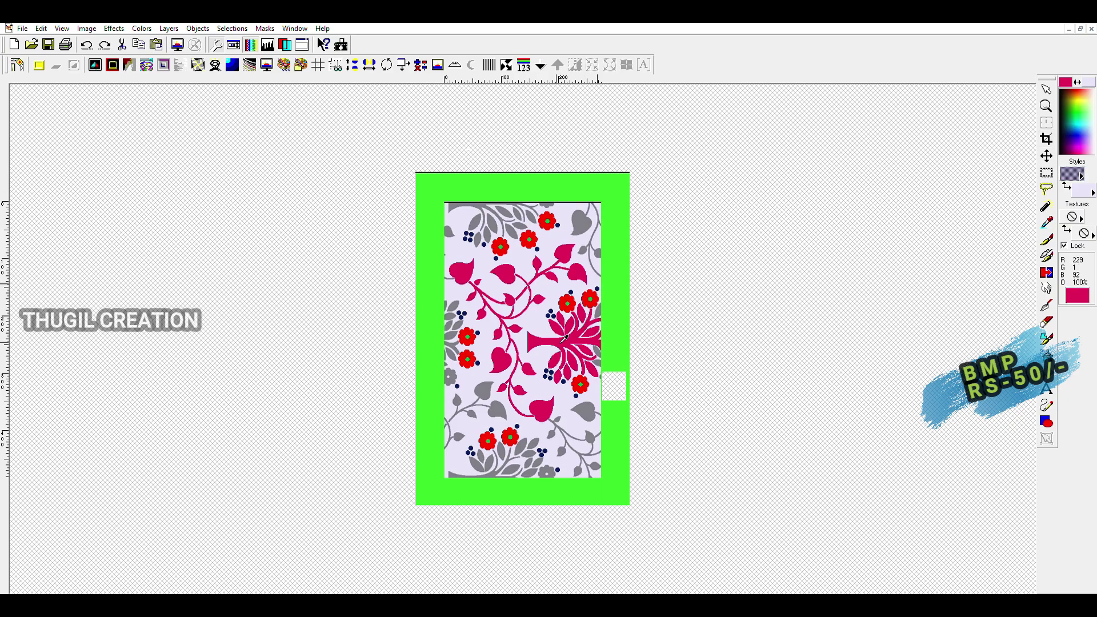
scroll(564, 338, up, 2)
scroll(564, 318, up, 2)
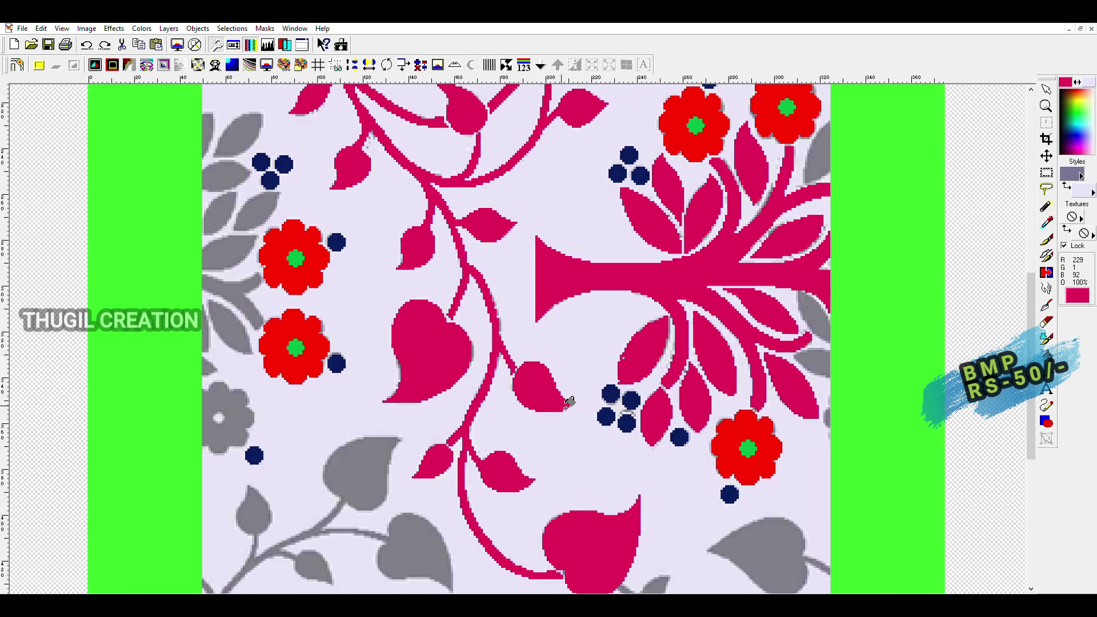
scroll(568, 332, down, 1)
scroll(570, 354, up, 3)
scroll(512, 264, down, 3)
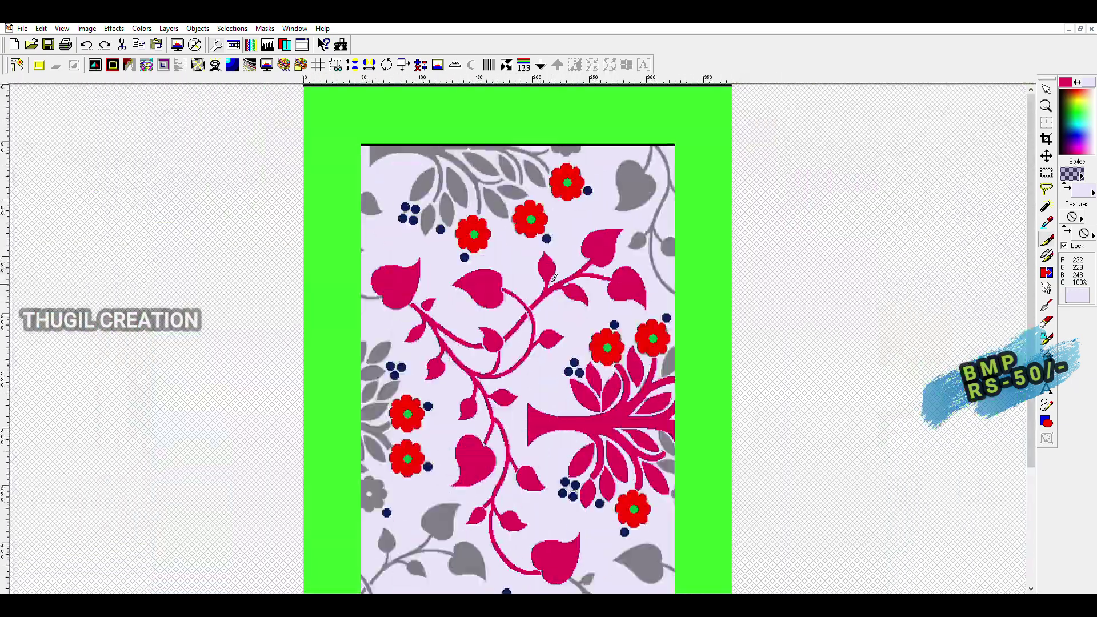
scroll(486, 269, up, 2)
scroll(457, 272, up, 2)
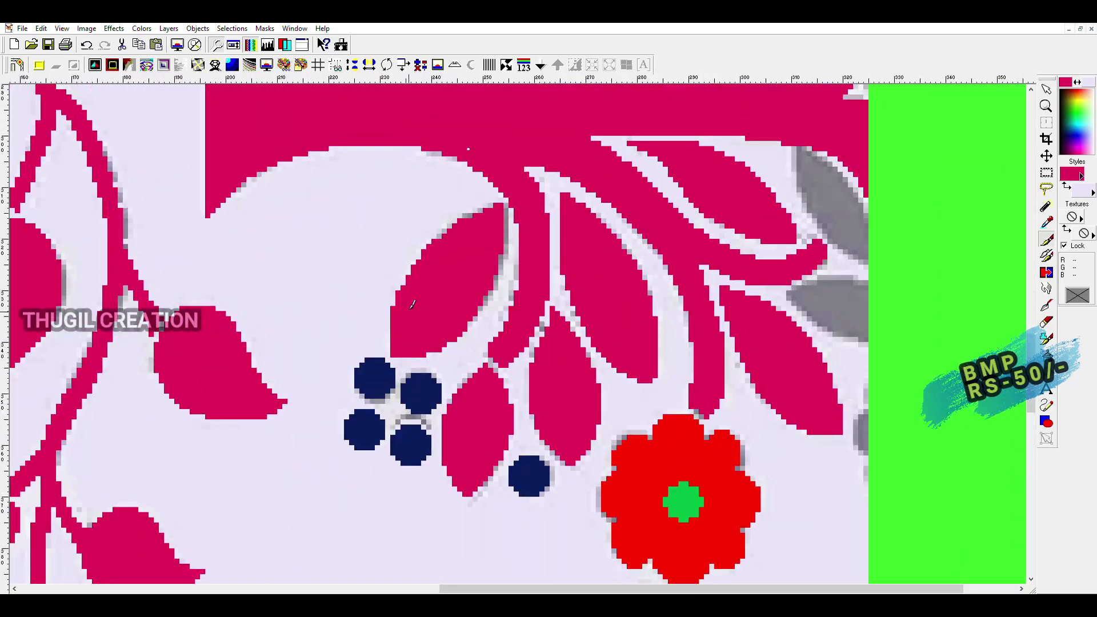
scroll(439, 355, down, 3)
scroll(240, 294, up, 2)
scroll(238, 297, down, 1)
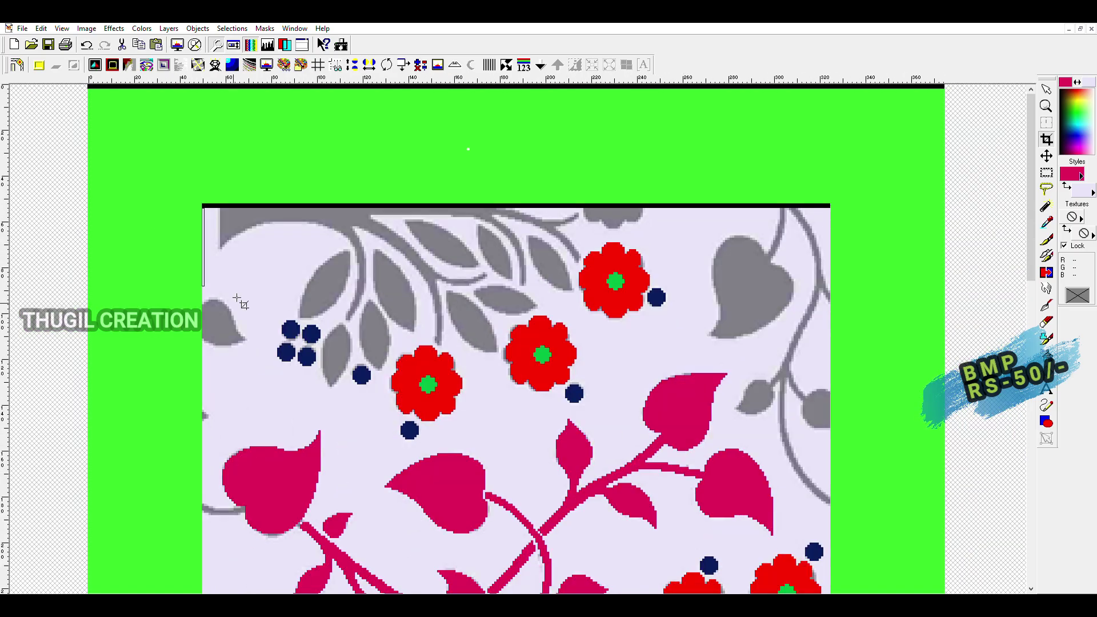
scroll(507, 300, down, 2)
scroll(505, 300, up, 3)
scroll(548, 300, down, 3)
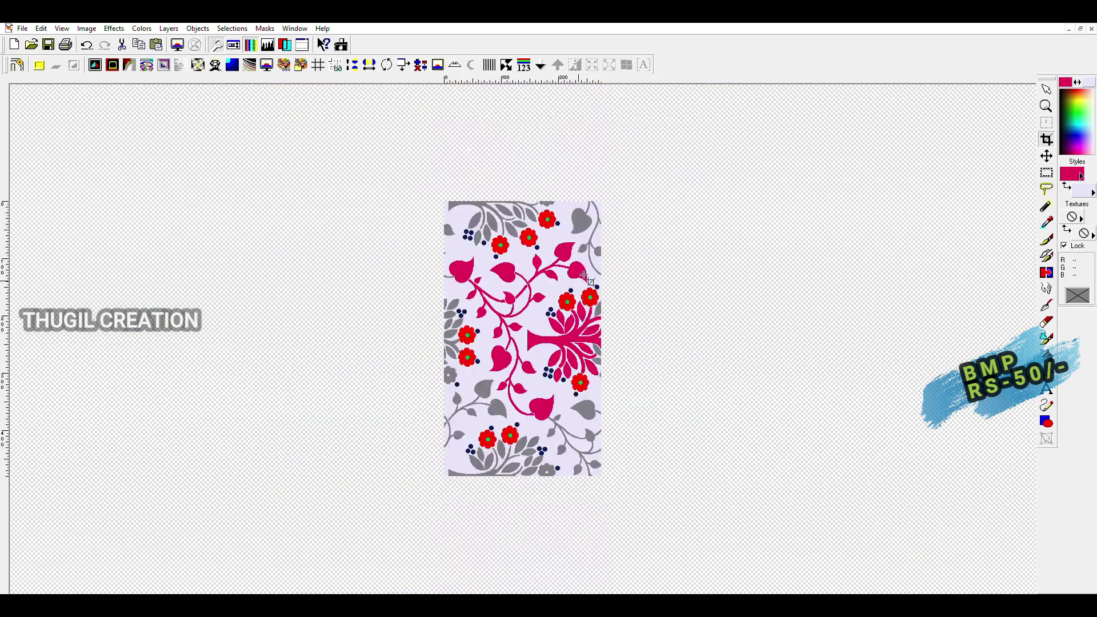
scroll(594, 303, up, 3)
scroll(581, 288, down, 3)
scroll(526, 320, up, 3)
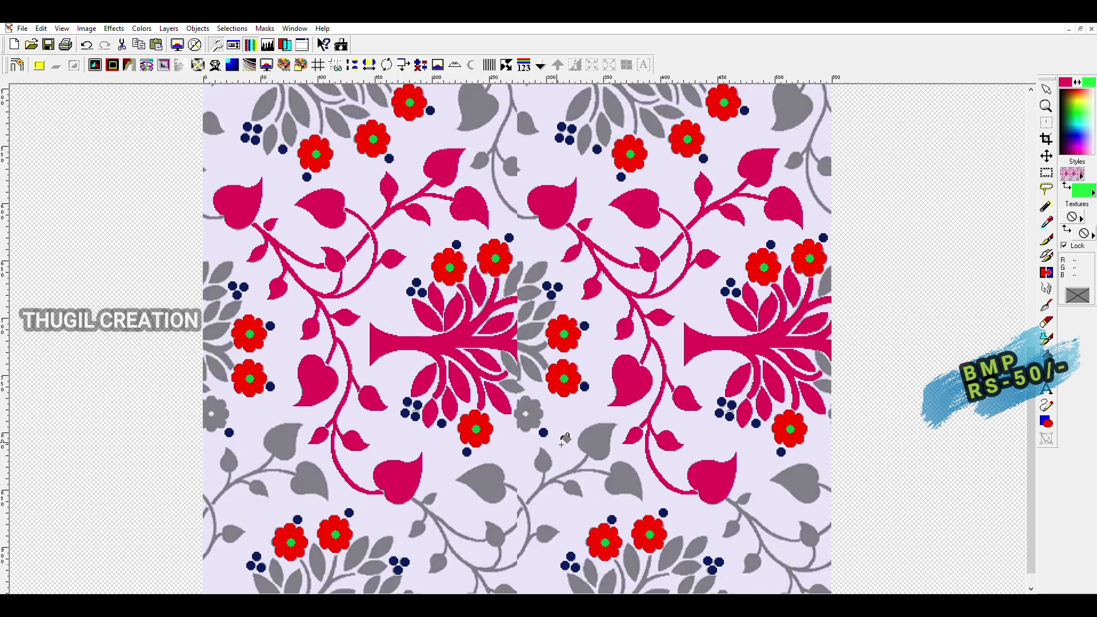
scroll(468, 307, up, 3)
scroll(468, 307, down, 3)
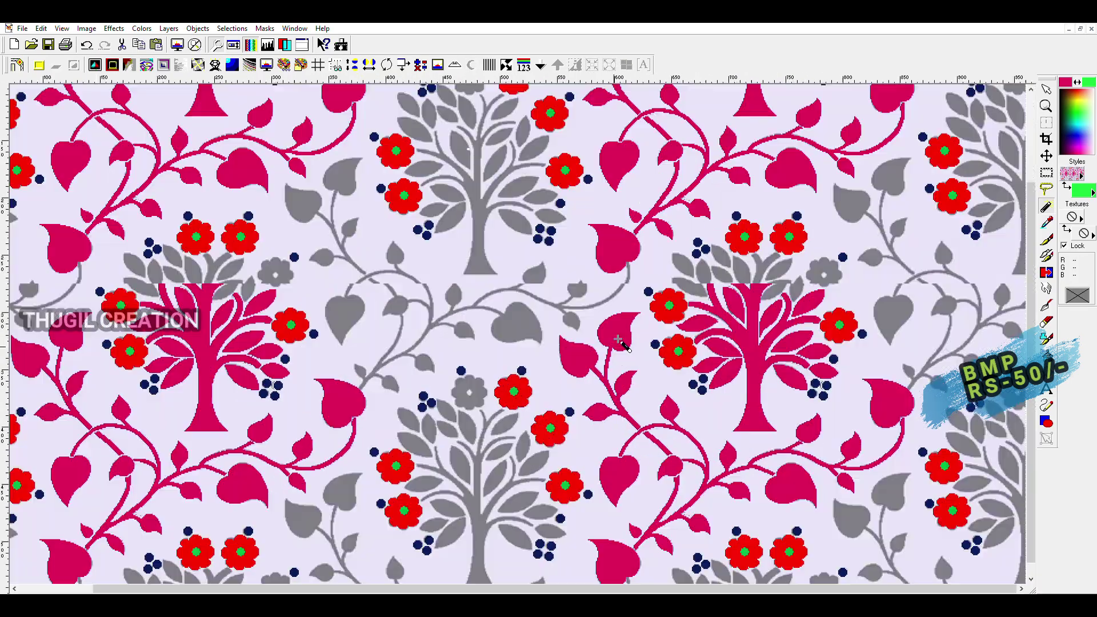
scroll(527, 318, up, 5)
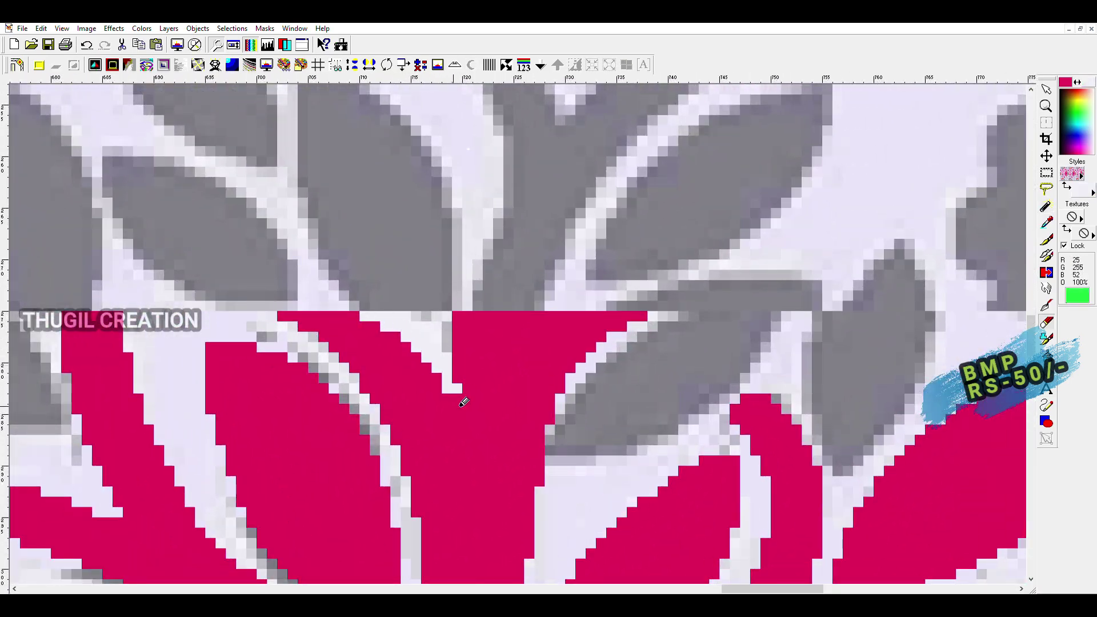
Step: Flood-fill the Y-shaped stem crimson and brush over the grey on its left edges
scroll(468, 333, down, 3)
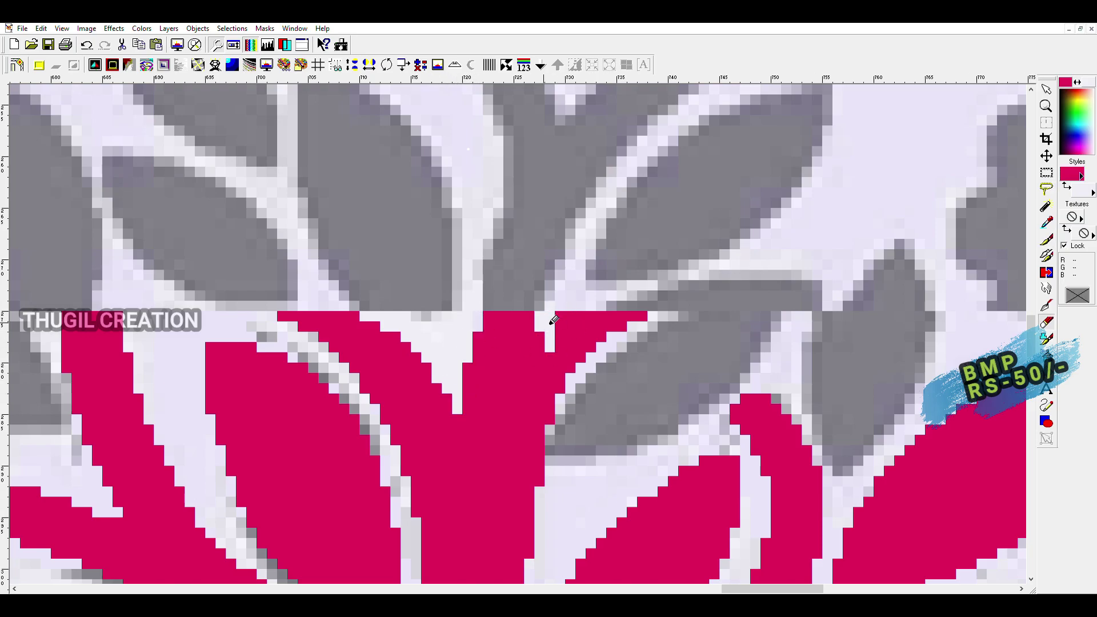
scroll(541, 196, up, 3)
scroll(541, 196, down, 3)
scroll(524, 244, up, 3)
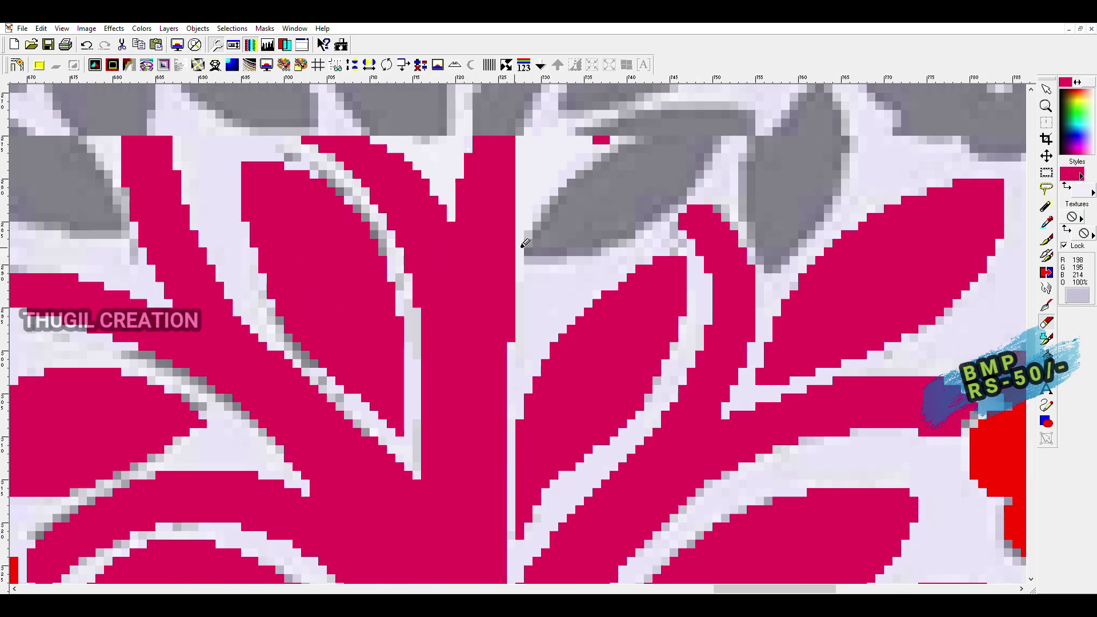
scroll(519, 233, down, 1)
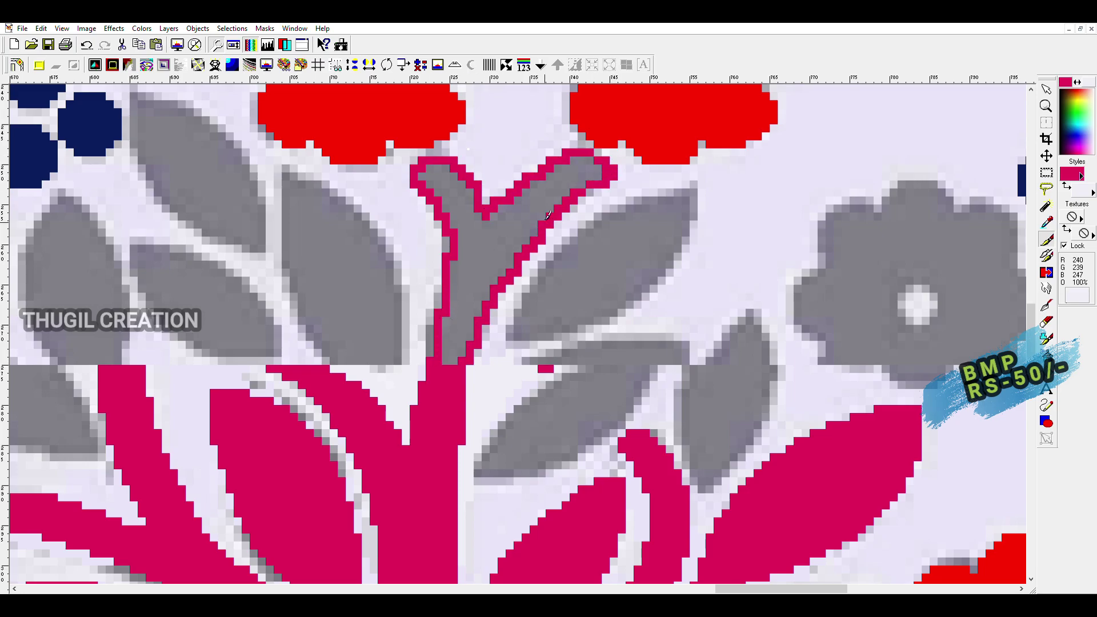
click(496, 263)
key(ctrl+d)
key(b)
drag(423, 377, 443, 309)
drag(432, 203, 420, 175)
key(x)
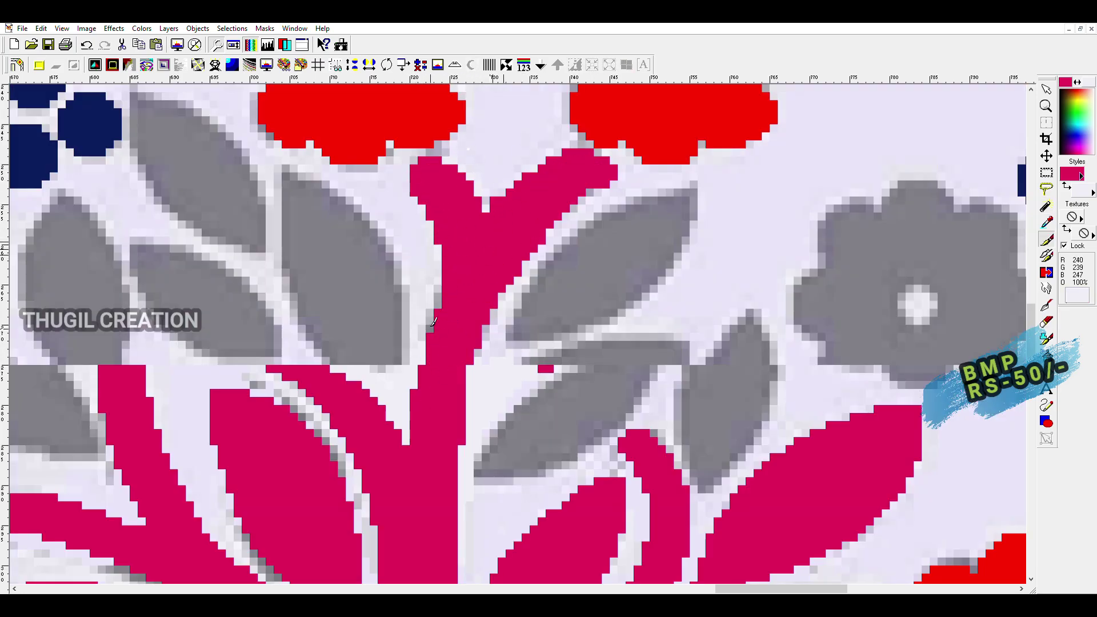
Step: Paint the grey leaf right of the stem pink and trim its upper-right tip
scroll(438, 410, down, 1)
scroll(489, 247, up, 1)
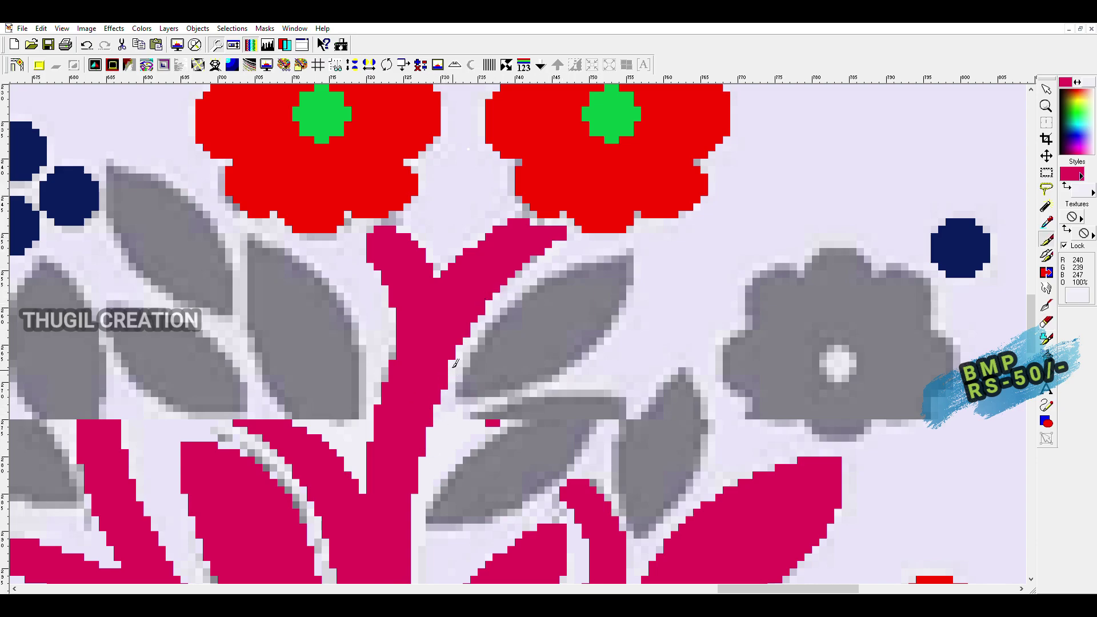
scroll(455, 363, down, 1)
scroll(551, 289, down, 1)
scroll(615, 215, up, 1)
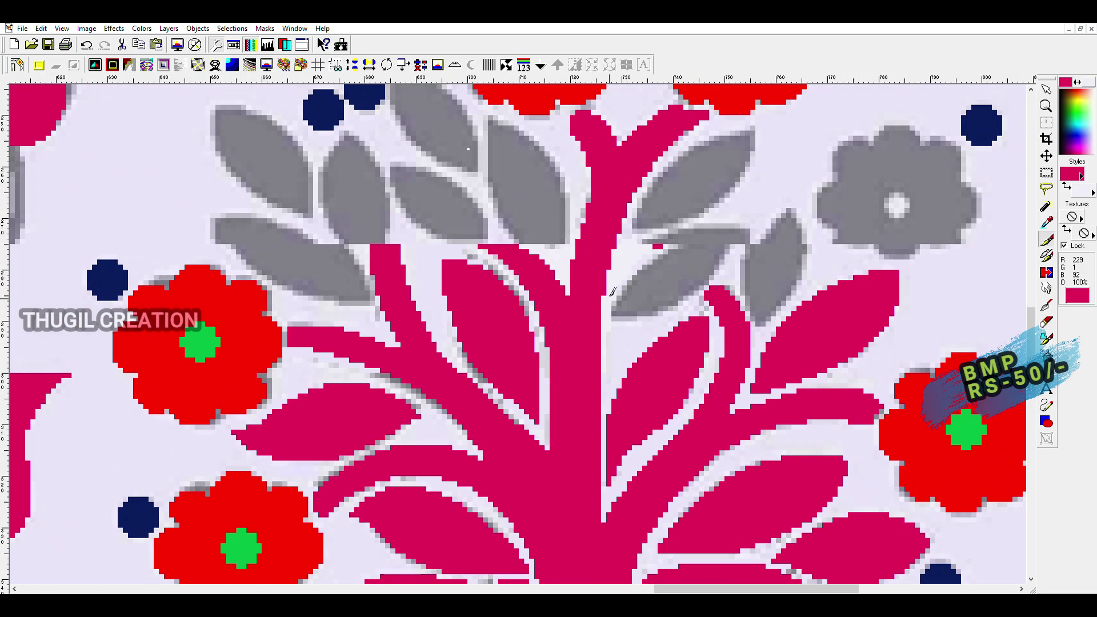
scroll(612, 291, down, 2)
scroll(590, 318, up, 1)
mouse_move(403, 369)
mouse_down()
mouse_move(453, 351)
mouse_move(484, 361)
mouse_up()
scroll(484, 355, up, 1)
scroll(539, 263, up, 1)
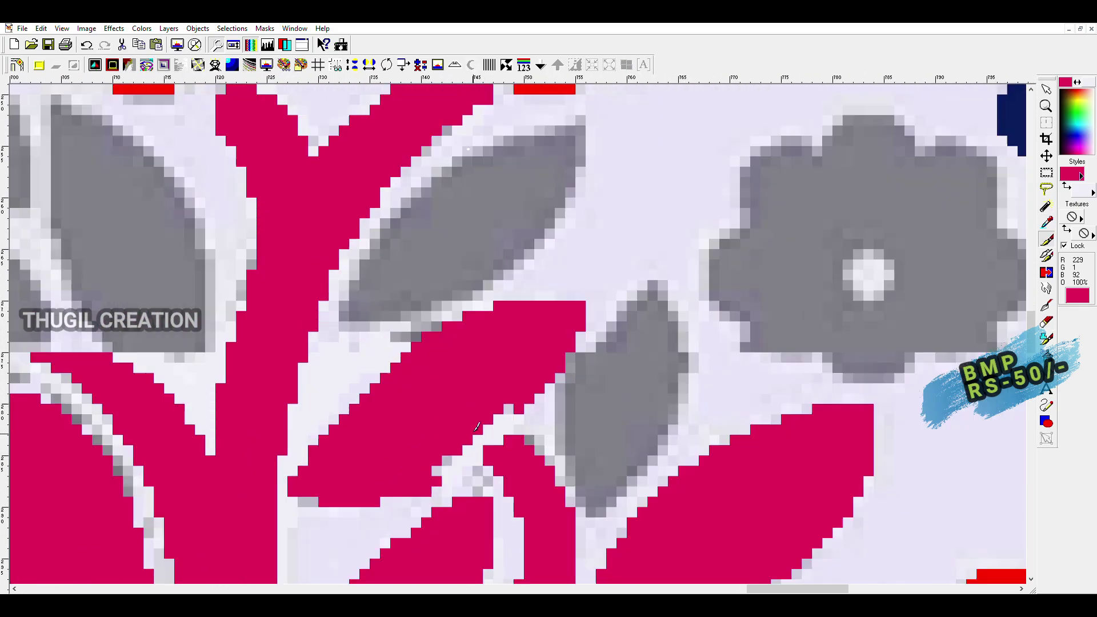
scroll(571, 275, up, 1)
mouse_move(552, 300)
mouse_down()
mouse_move(579, 257)
mouse_move(471, 244)
mouse_up()
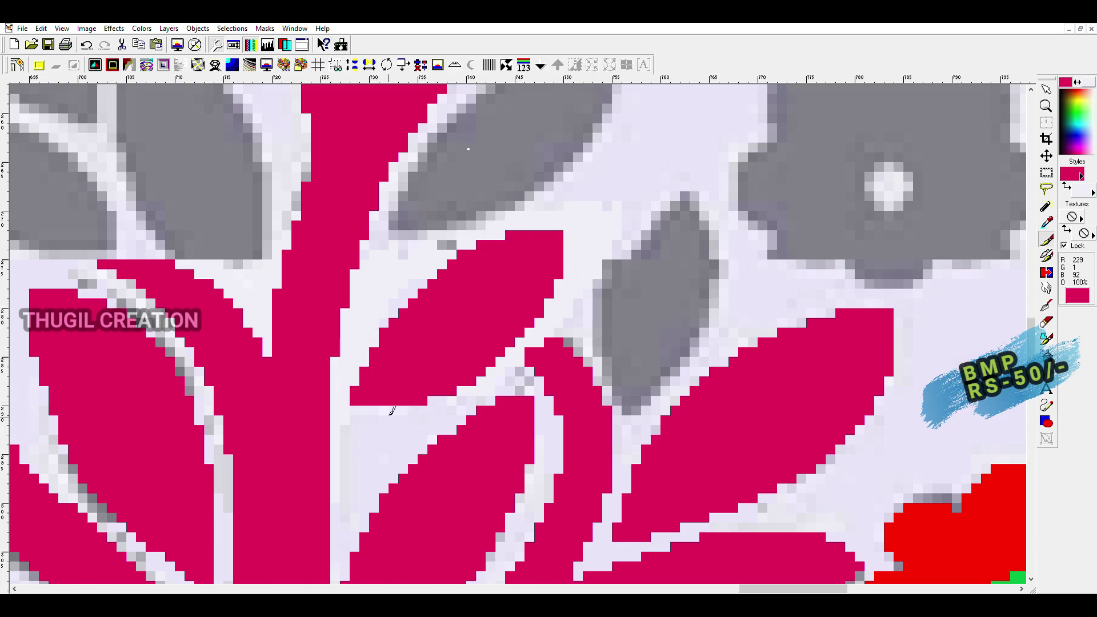
Step: Outline the next grey leaf in pink and paint it solid pink
scroll(634, 312, down, 1)
mouse_move(548, 217)
mouse_down()
mouse_move(483, 354)
mouse_move(492, 423)
mouse_up()
drag(565, 240, 525, 344)
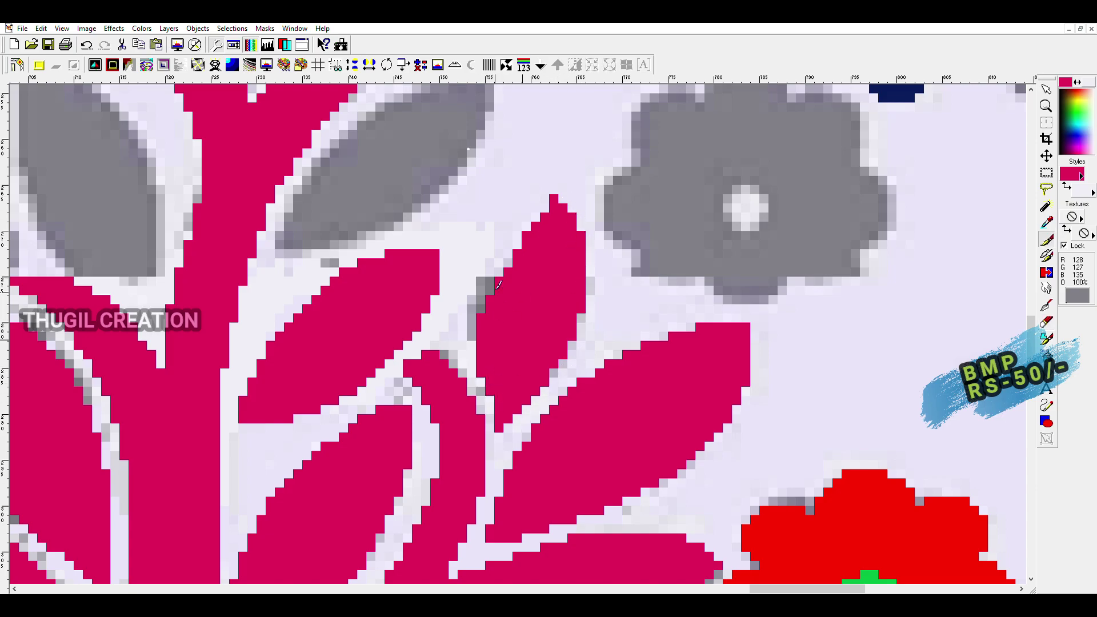
scroll(507, 299, up, 2)
scroll(507, 298, left, 2)
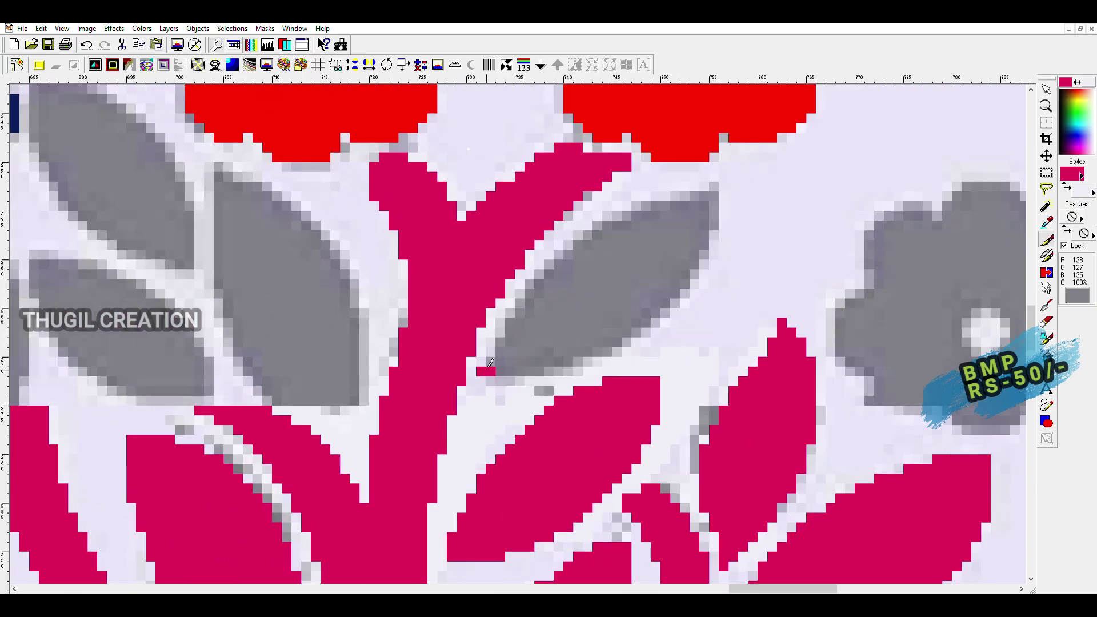
mouse_move(708, 194)
mouse_down()
mouse_move(492, 360)
mouse_move(518, 343)
mouse_up()
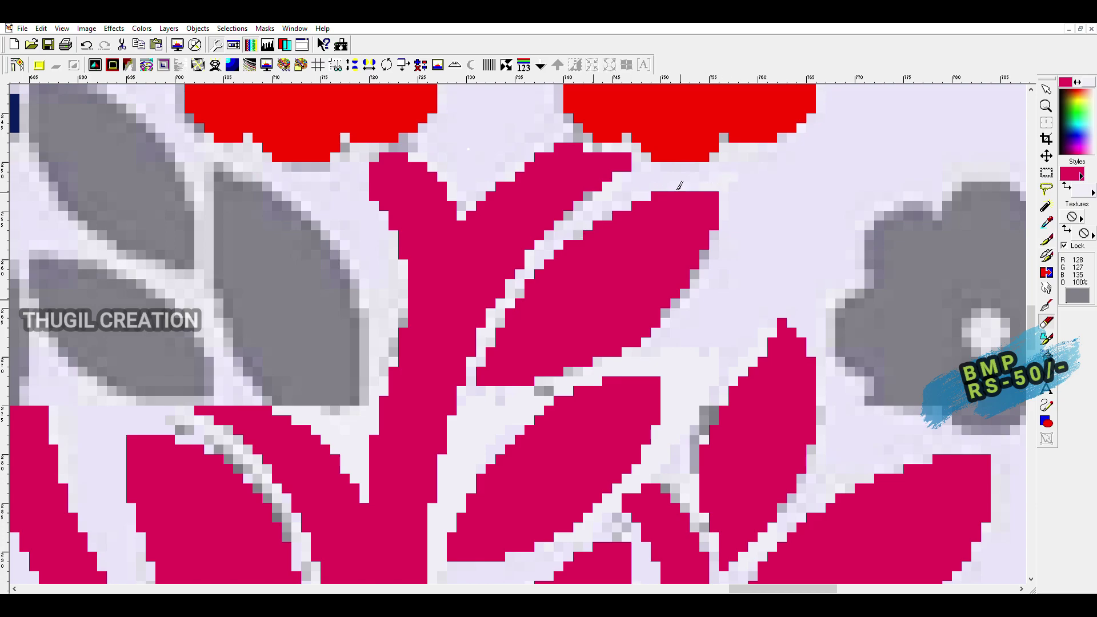
Step: Move a red flower over the grey flower beside the tree
scroll(613, 373, down, 3)
scroll(613, 373, down, 2)
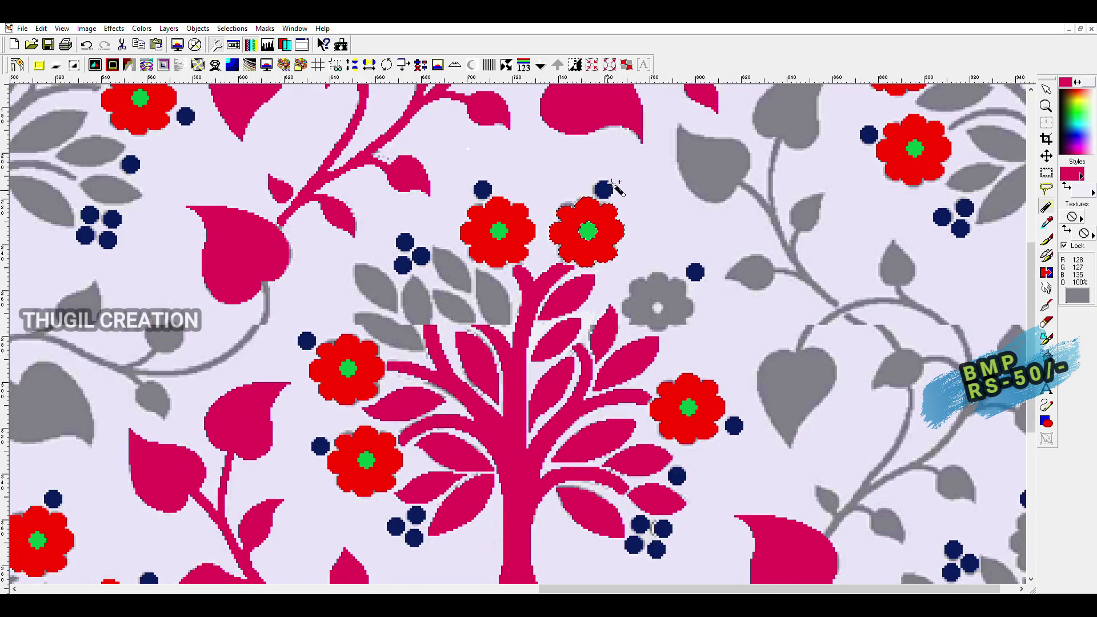
drag(668, 303, 656, 284)
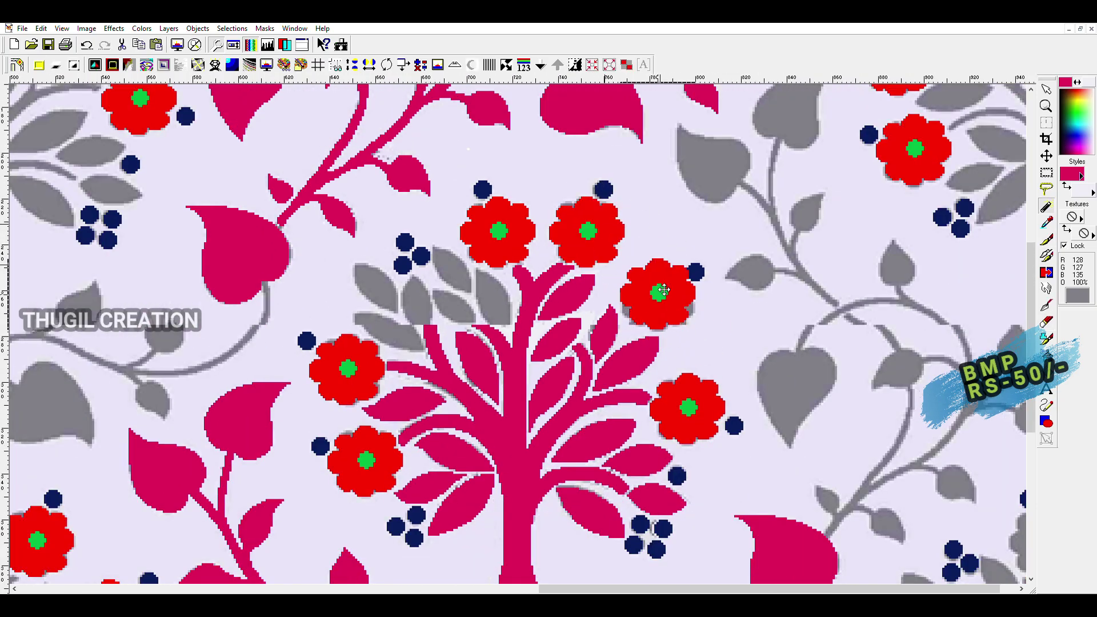
Step: Outline the upper-left, lower, middle, right-middle and upper-right grey leaves in magenta
scroll(710, 232, down, 2)
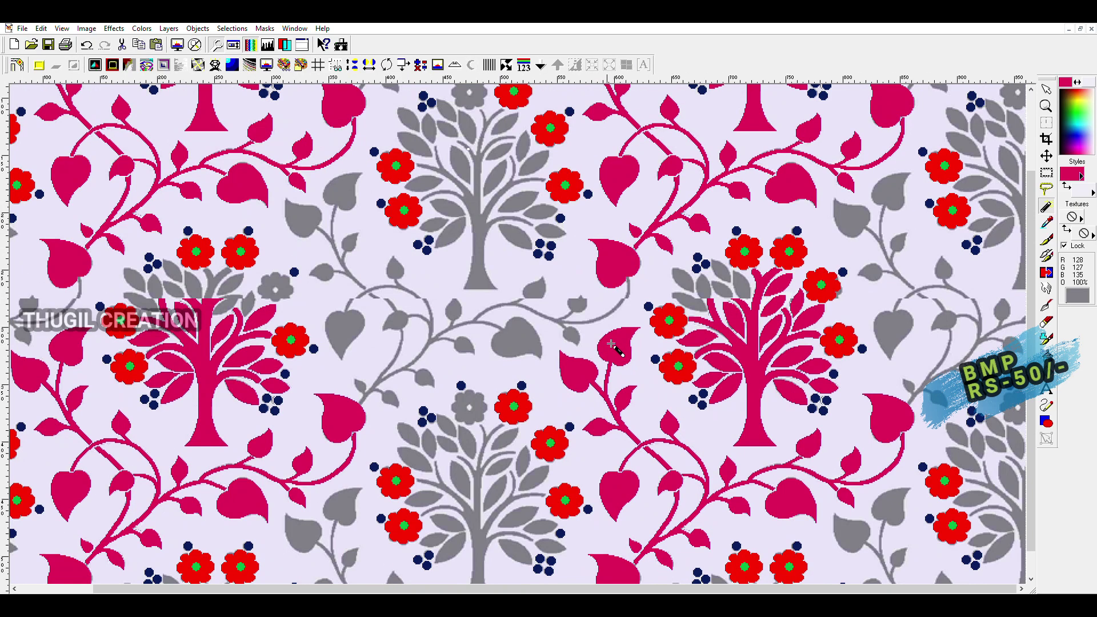
scroll(495, 226, up, 2)
scroll(496, 225, up, 3)
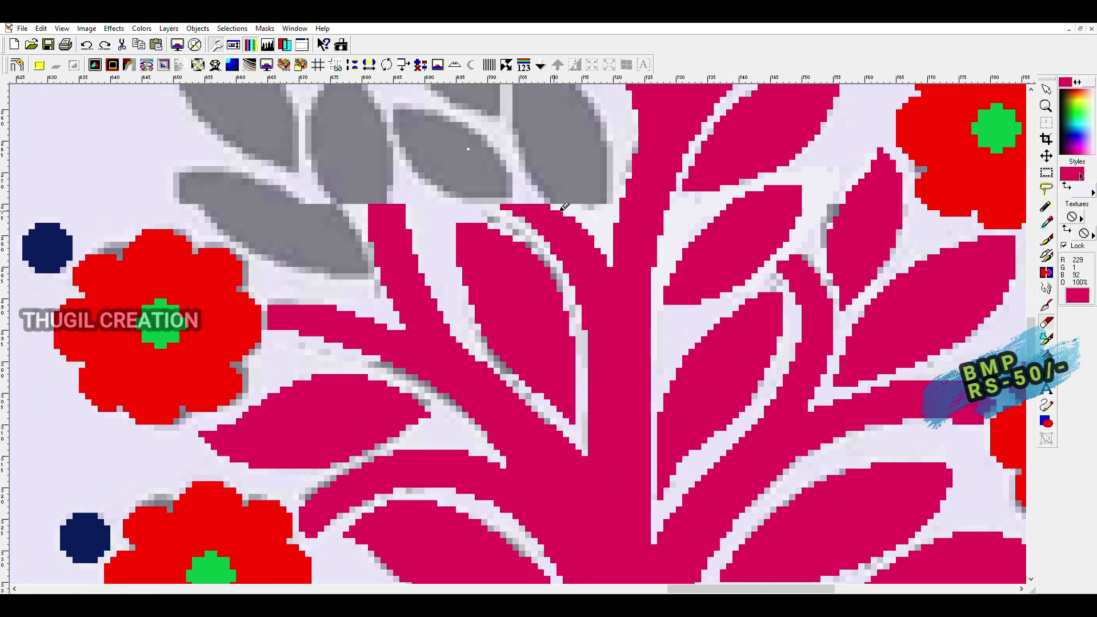
scroll(511, 298, up, 1)
scroll(510, 293, down, 1)
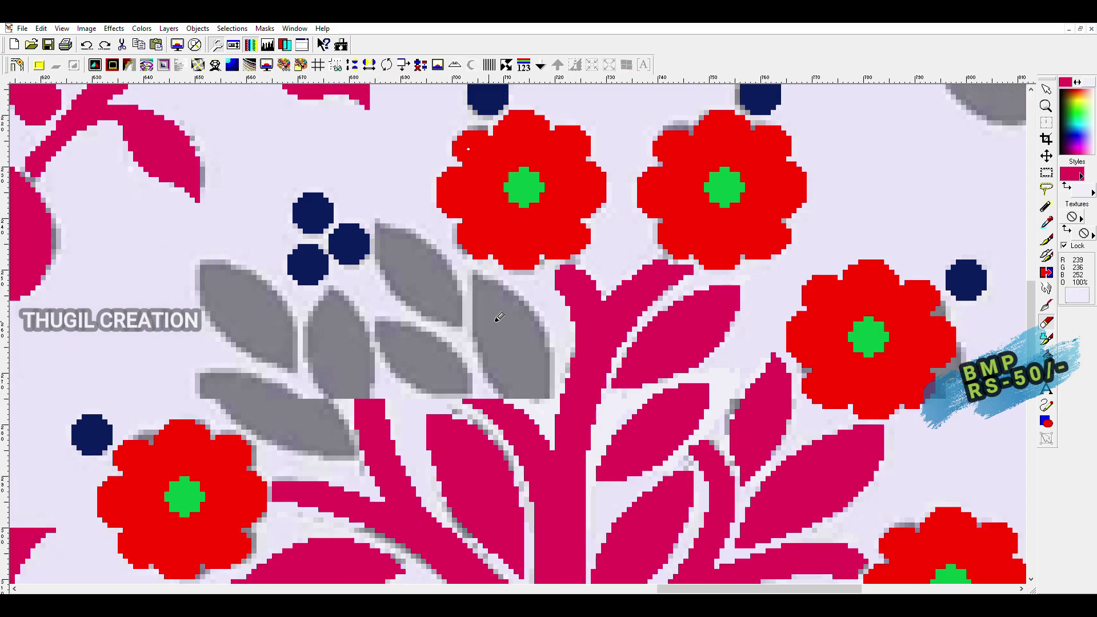
scroll(485, 286, left, 4)
click(386, 229)
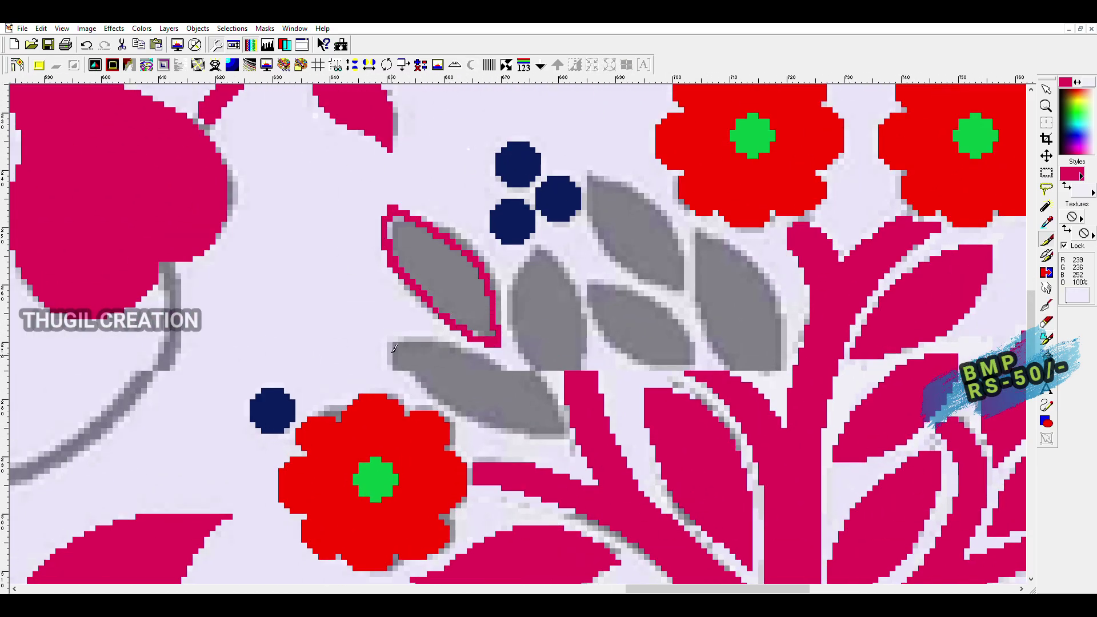
drag(393, 347, 394, 350)
drag(537, 254, 538, 256)
drag(591, 288, 594, 292)
drag(594, 177, 646, 266)
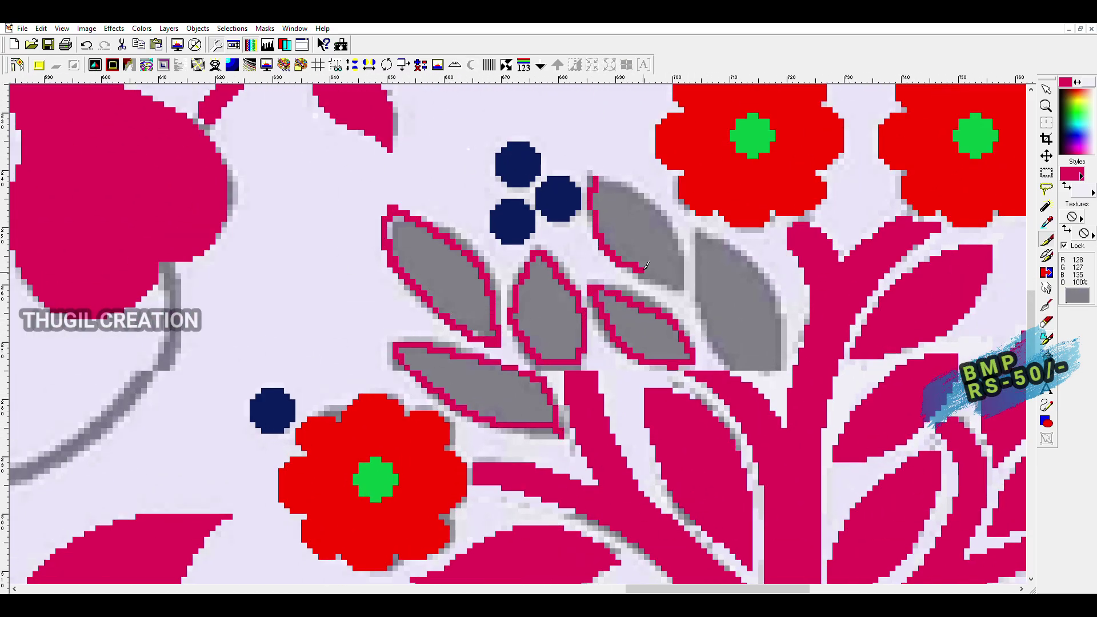
Step: Flood-fill the upper-right, right and remaining grey leaves magenta
click(646, 266)
click(737, 297)
scroll(253, 332, down, 1)
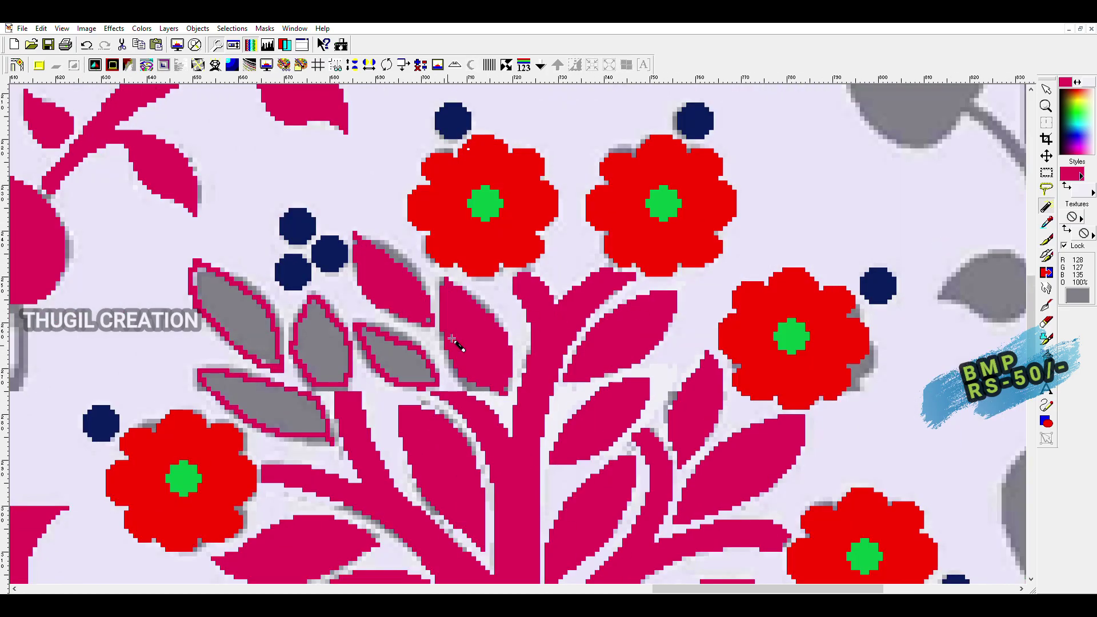
click(254, 332)
scroll(254, 331, up, 1)
scroll(345, 299, up, 1)
Step: Tidy the leaf edges back to background and paint the gap's grey edges crimson
mouse_move(442, 330)
mouse_down()
mouse_move(490, 359)
mouse_move(502, 443)
mouse_up()
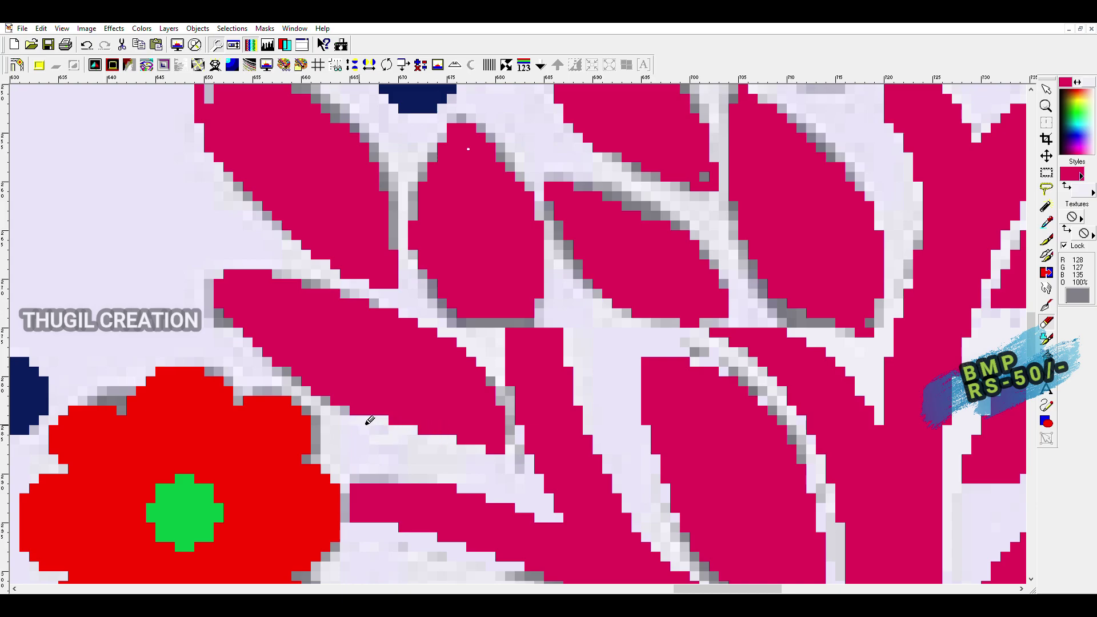
drag(368, 421, 315, 368)
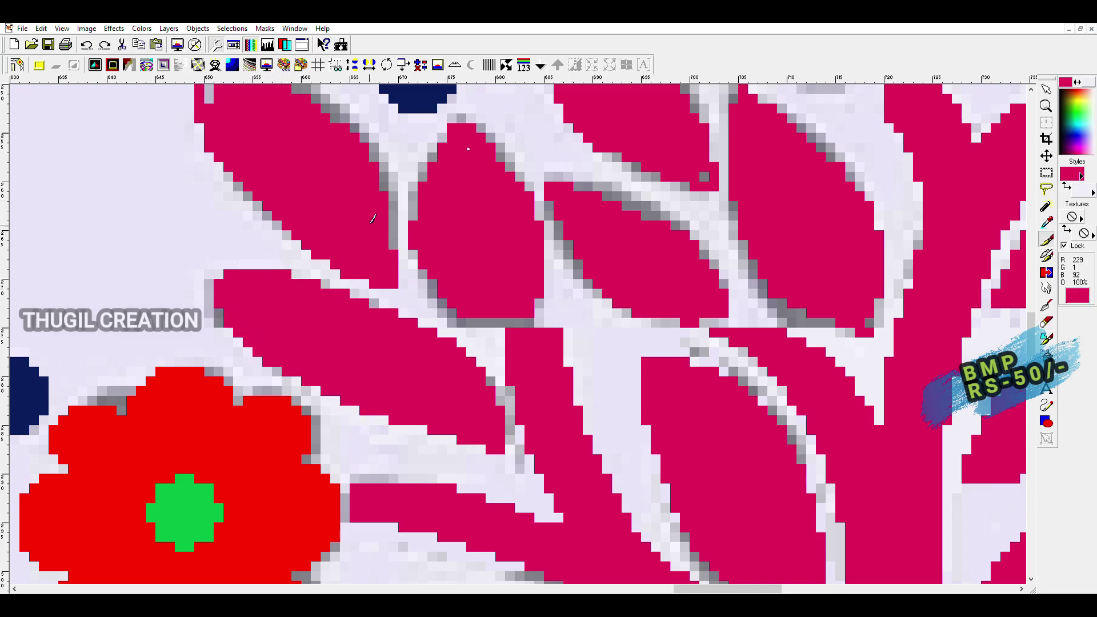
scroll(373, 219, down, 1)
scroll(376, 342, up, 1)
scroll(376, 348, up, 1)
scroll(376, 356, up, 1)
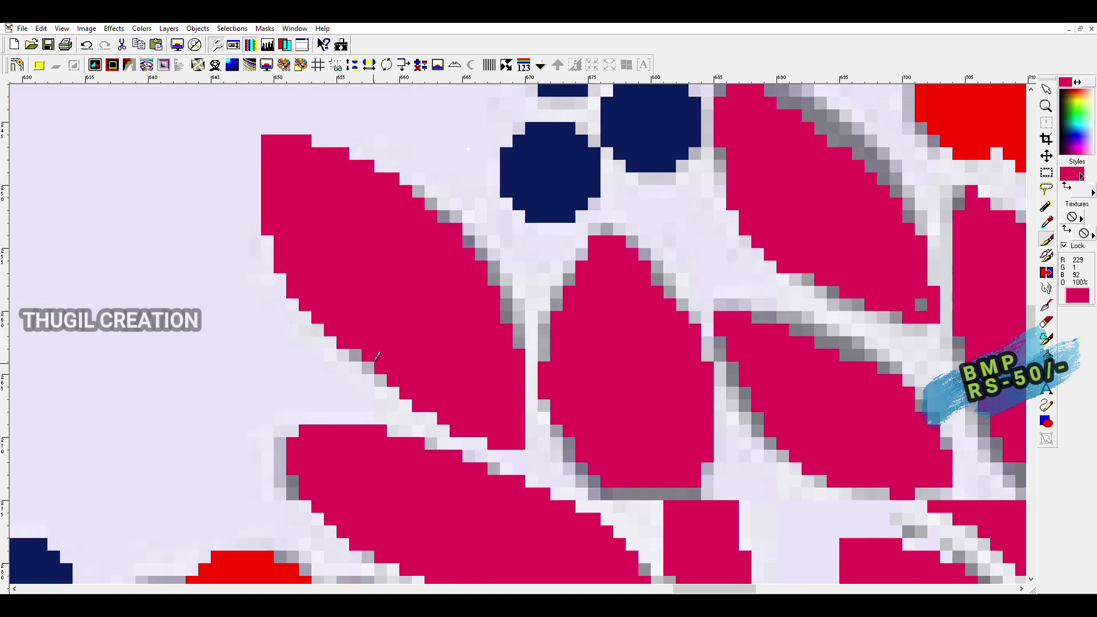
drag(452, 405, 400, 388)
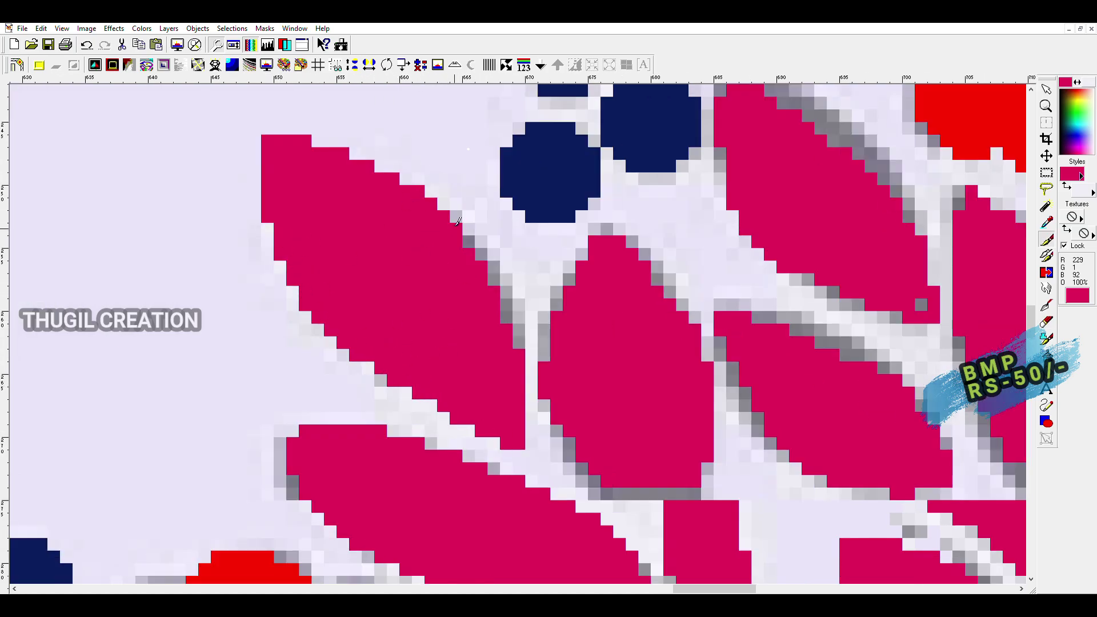
mouse_move(458, 221)
mouse_down()
mouse_move(518, 345)
mouse_move(601, 238)
mouse_up()
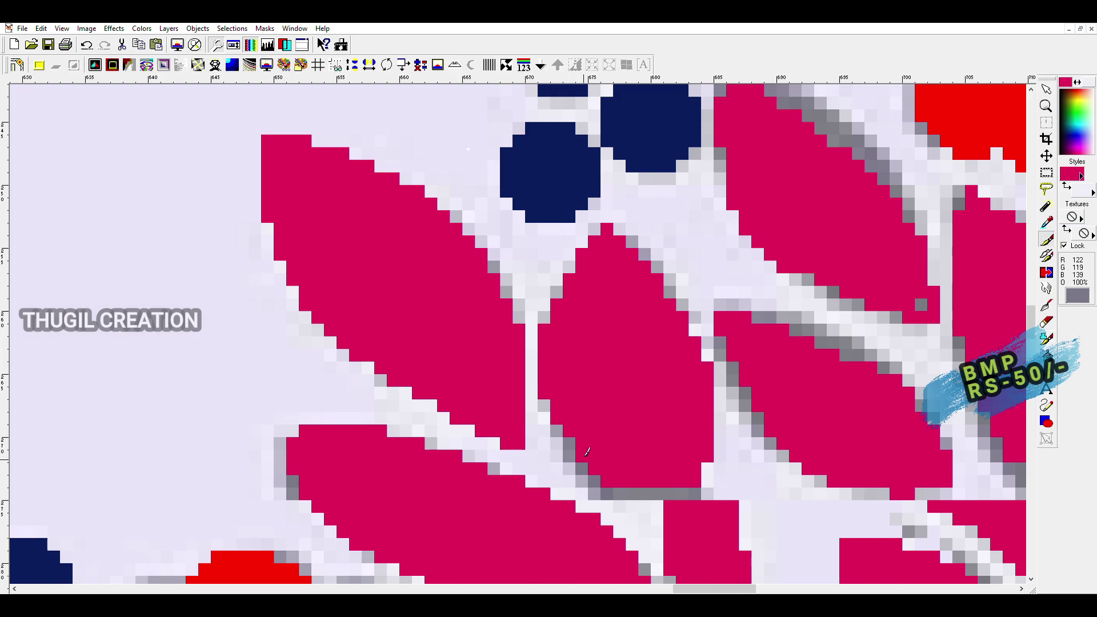
Step: Paint over the leftover grey pixels on the leaf border
scroll(563, 282, down, 1)
scroll(537, 371, up, 1)
scroll(516, 449, up, 1)
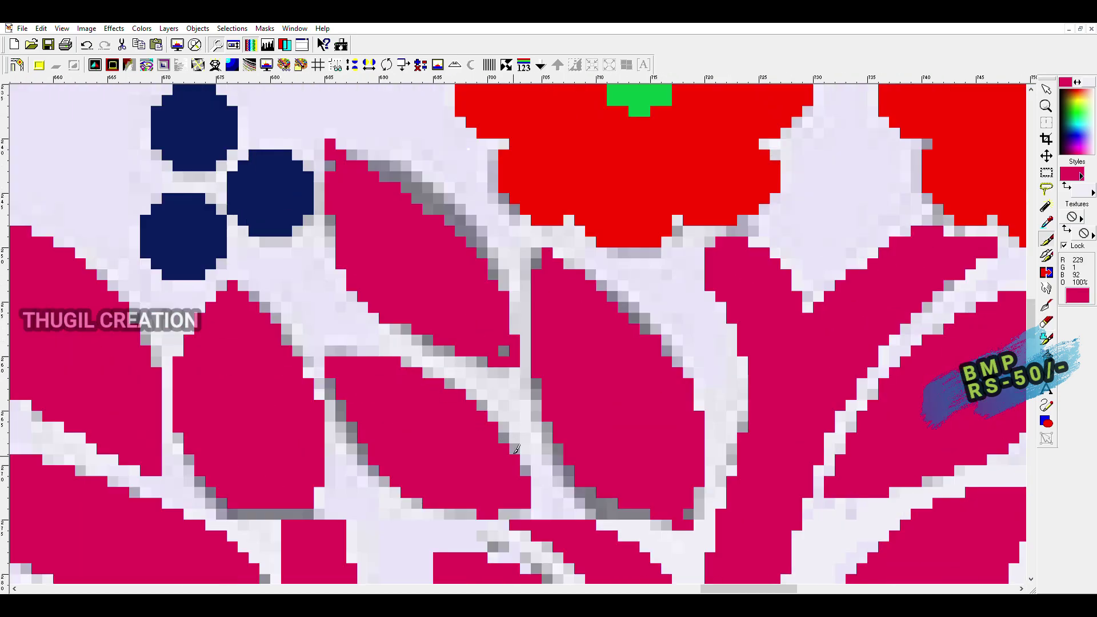
scroll(369, 412, down, 1)
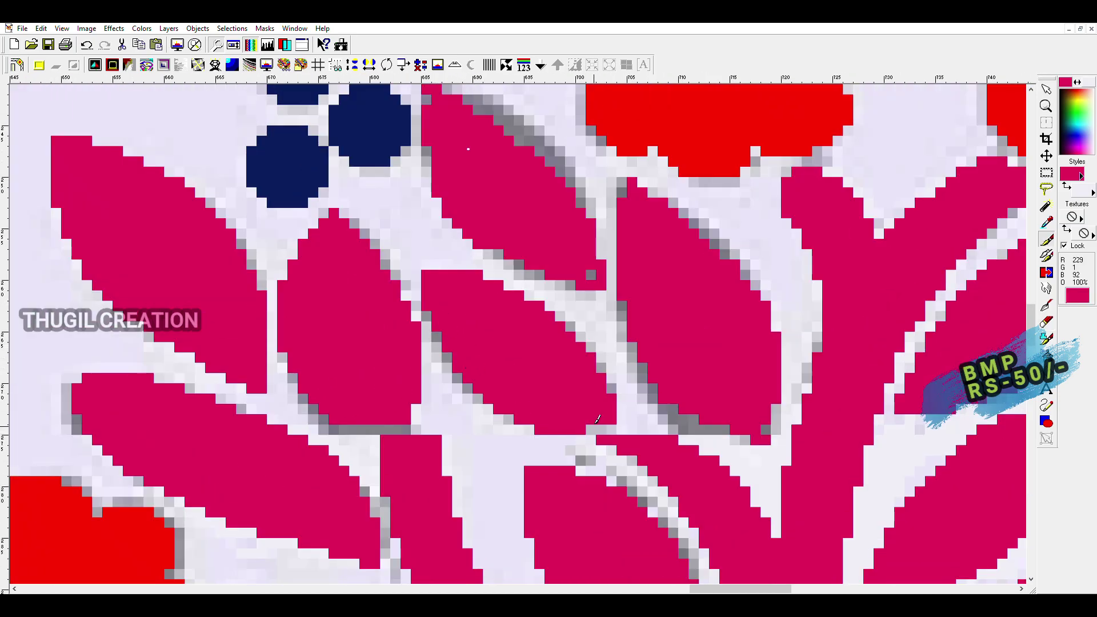
scroll(597, 418, down, 1)
scroll(721, 324, up, 1)
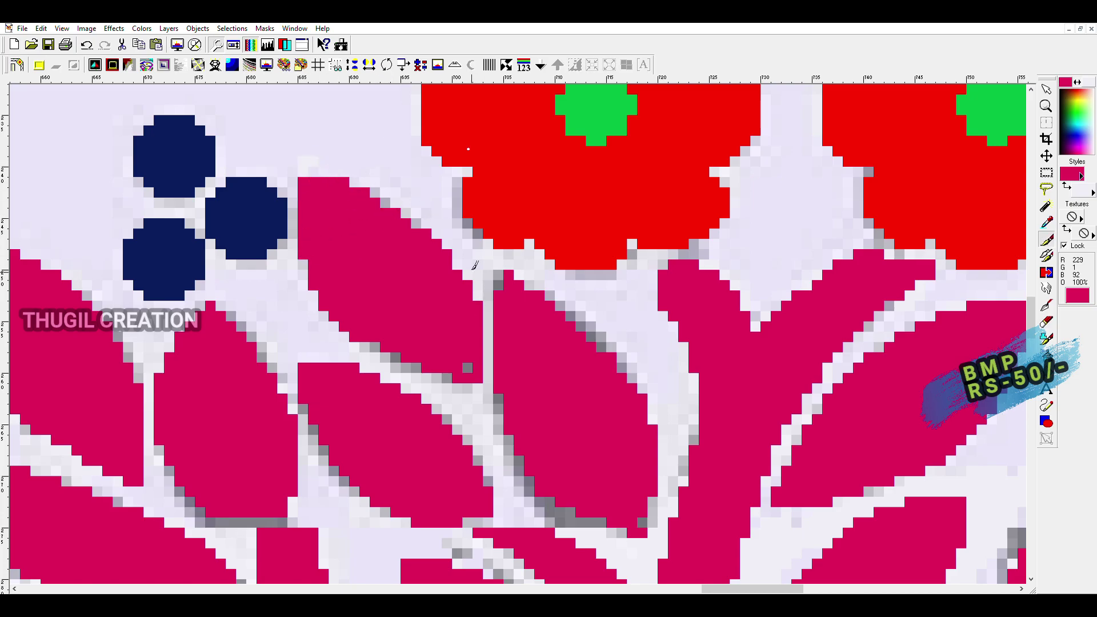
scroll(478, 264, down, 1)
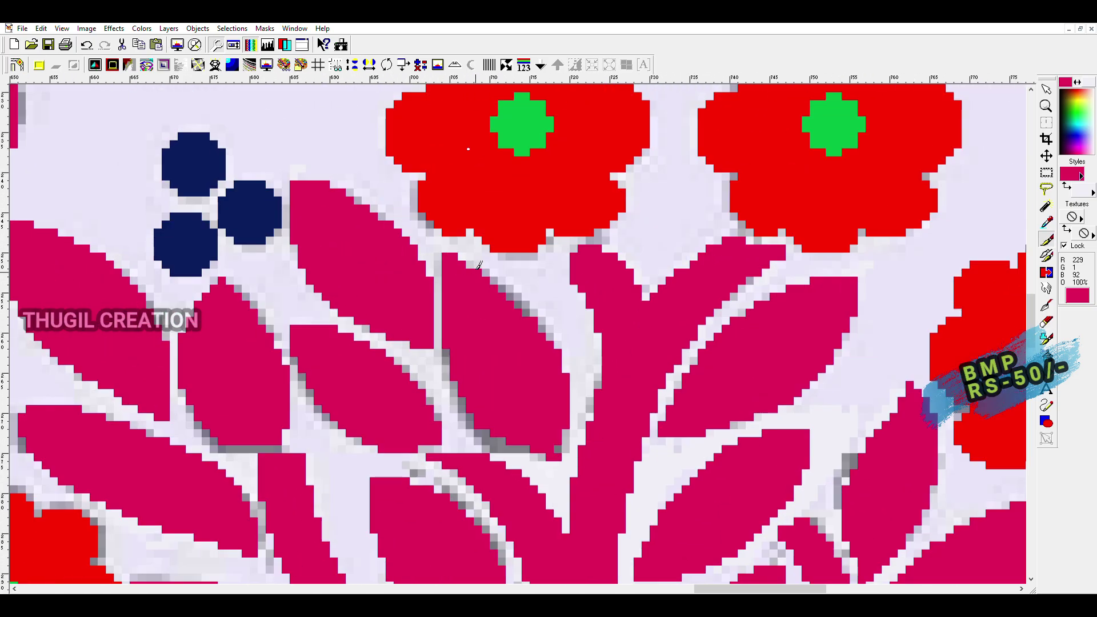
scroll(460, 255, up, 1)
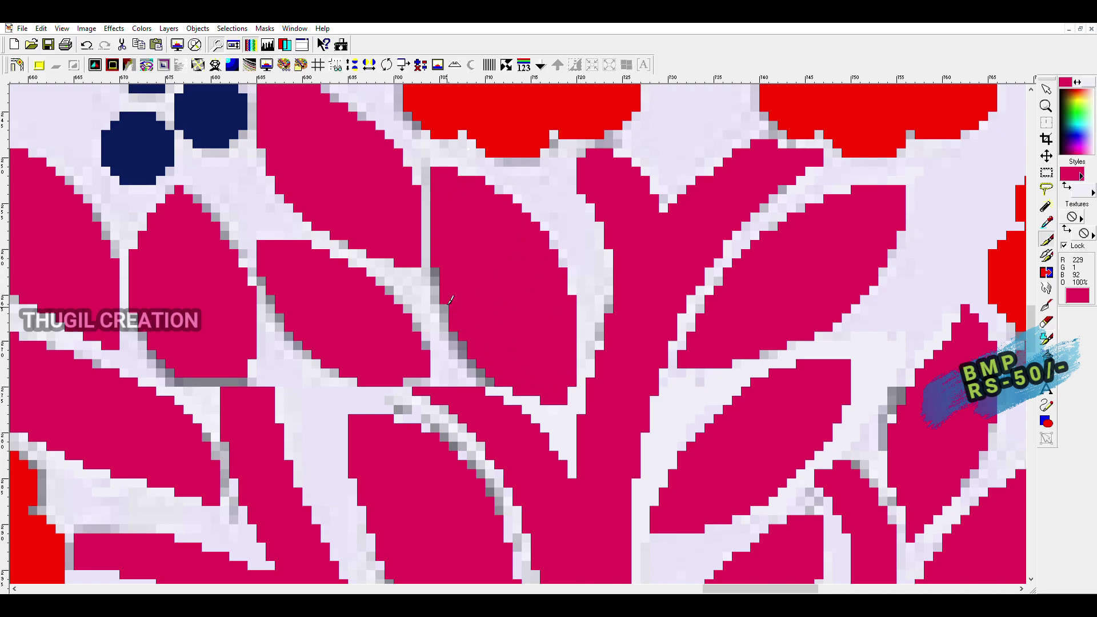
drag(450, 300, 479, 357)
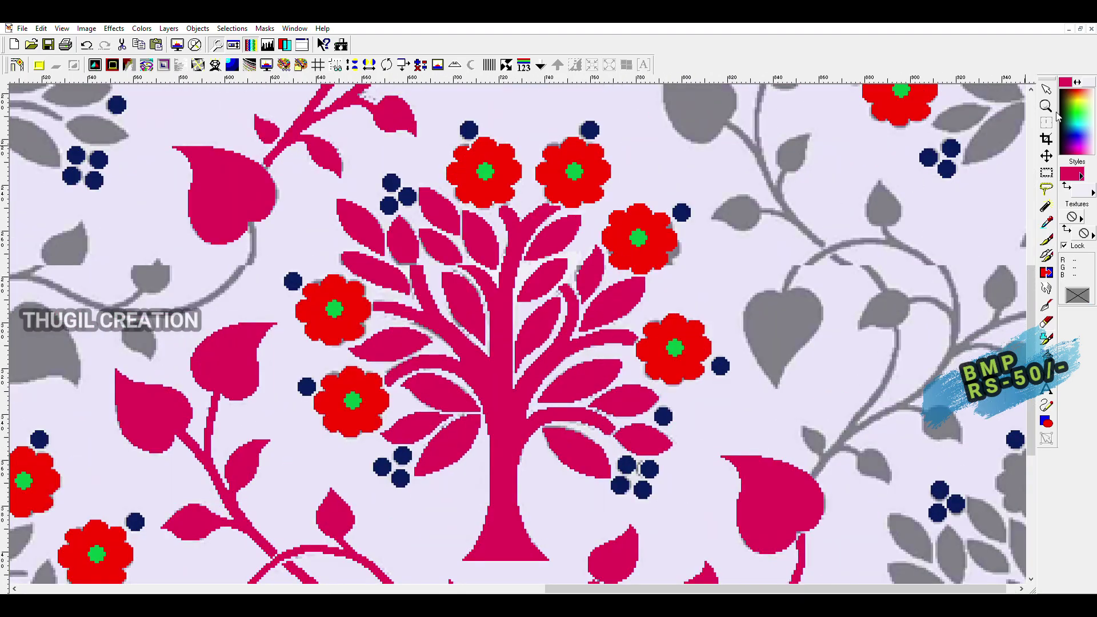
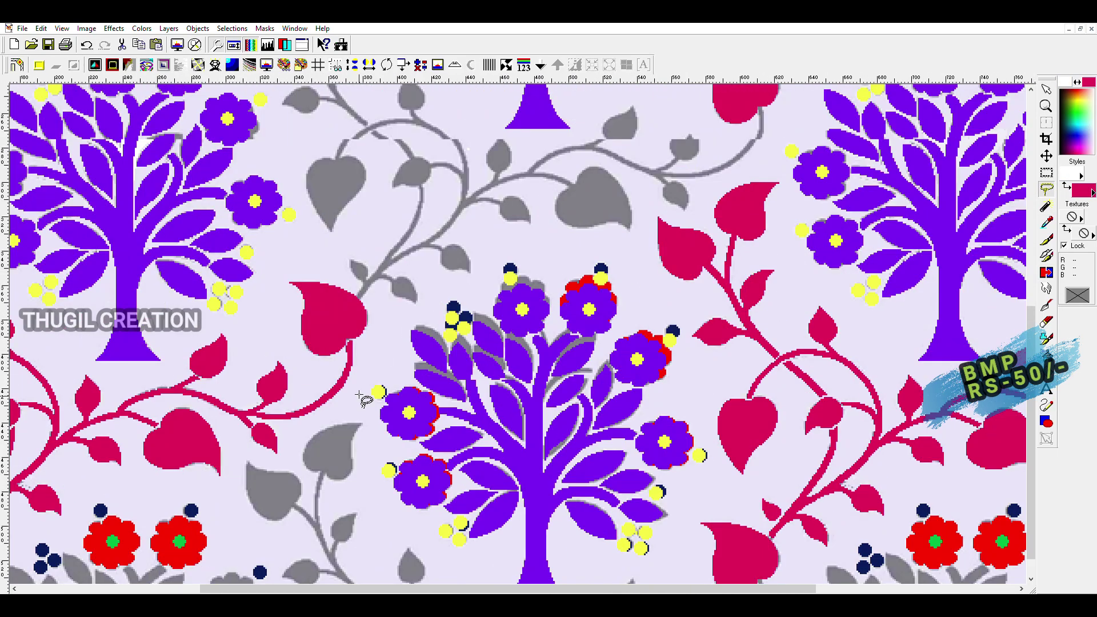
Step: Lasso the lower-centre vine and fill it green to match the other vines
drag(367, 394, 395, 486)
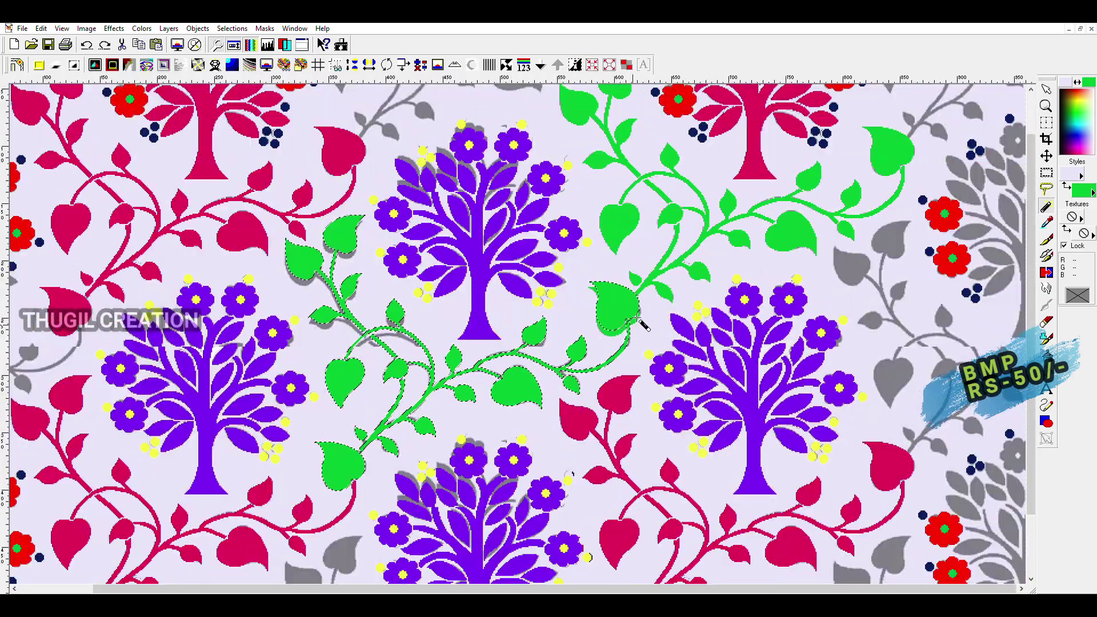
click(639, 322)
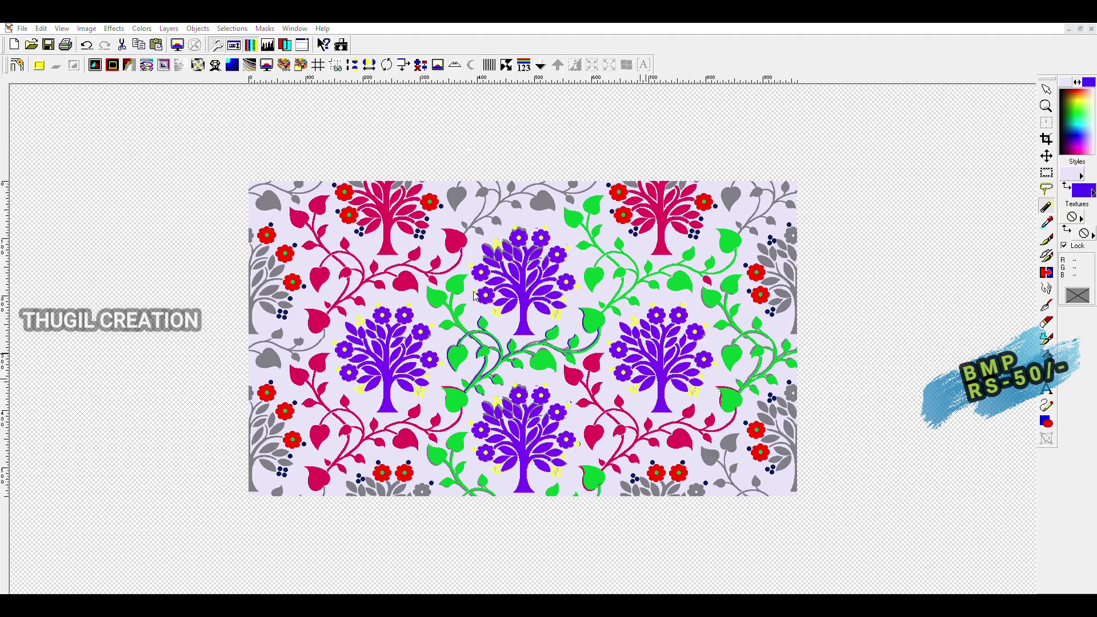
scroll(474, 294, up, 1)
scroll(485, 308, up, 1)
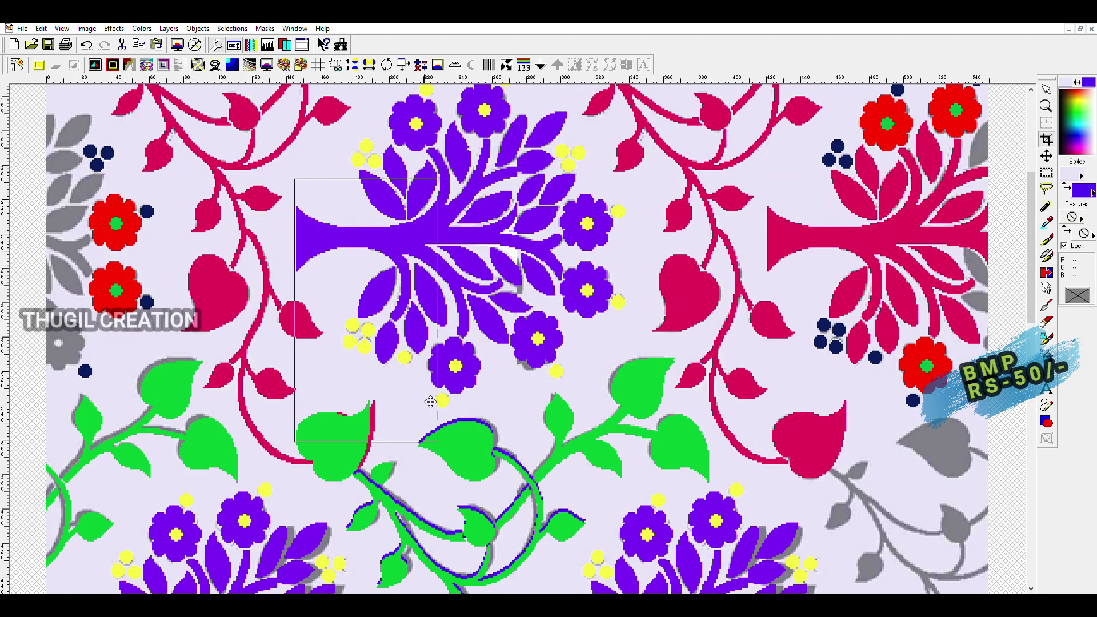
scroll(497, 323, up, 1)
scroll(510, 338, up, 1)
scroll(512, 340, up, 3)
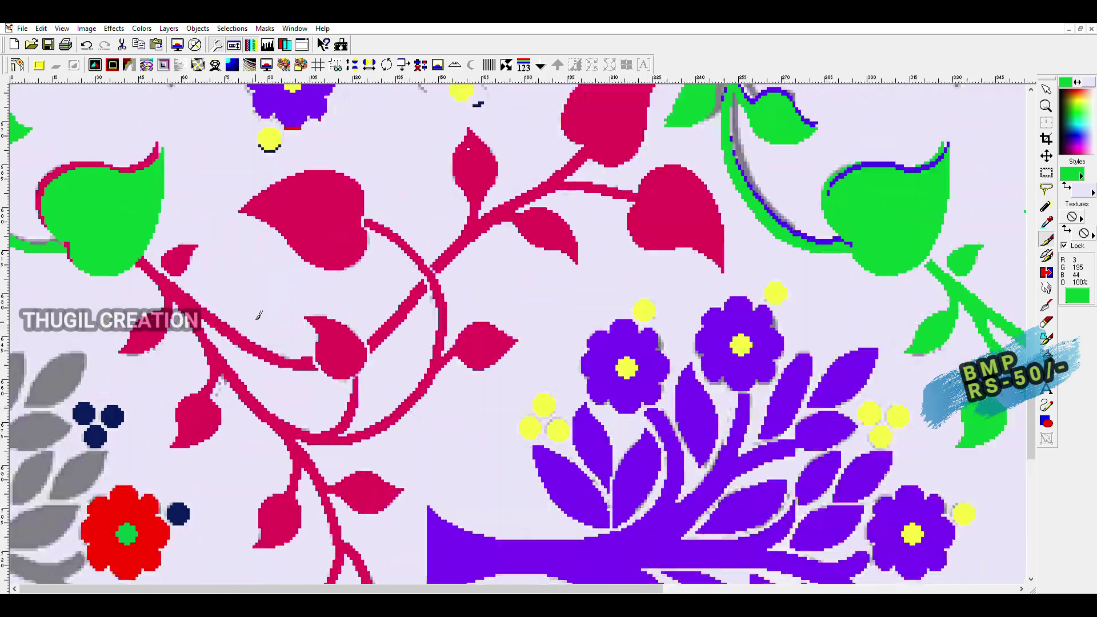
scroll(243, 364, down, 2)
Step: Nudge the rectangular selection slightly up and left, then inspect the recoloured tile
scroll(400, 400, down, 3)
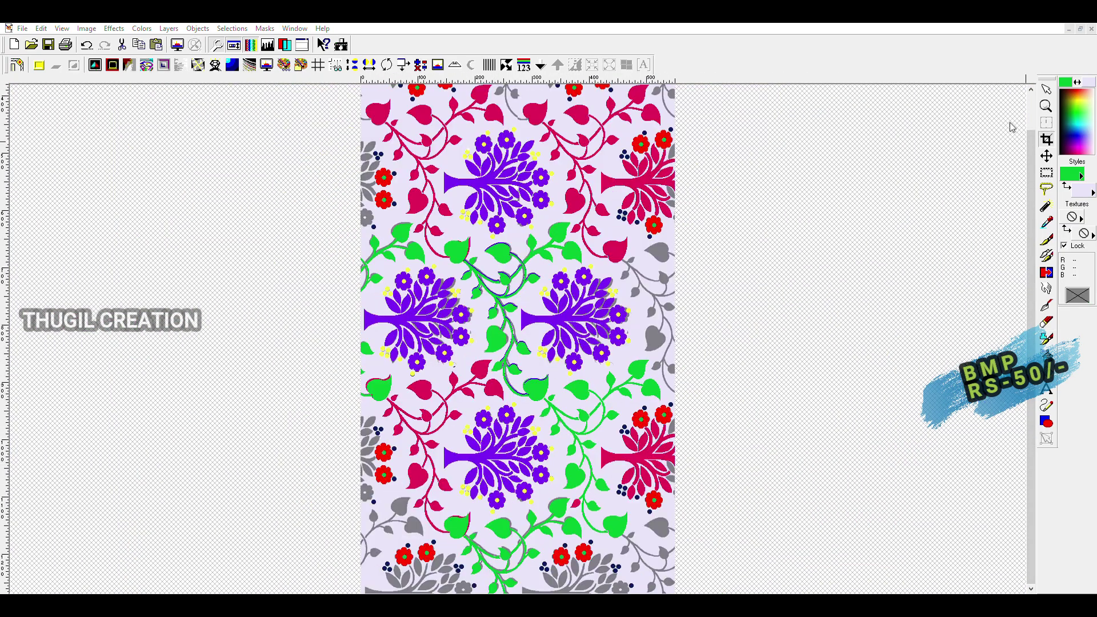
drag(535, 453, 524, 429)
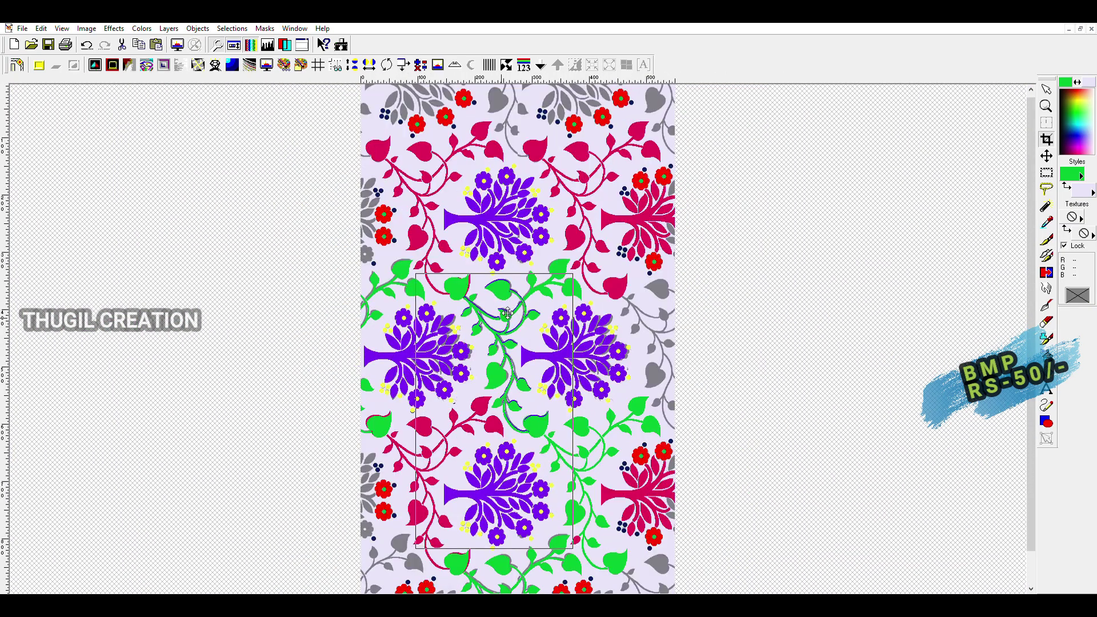
scroll(532, 343, up, 2)
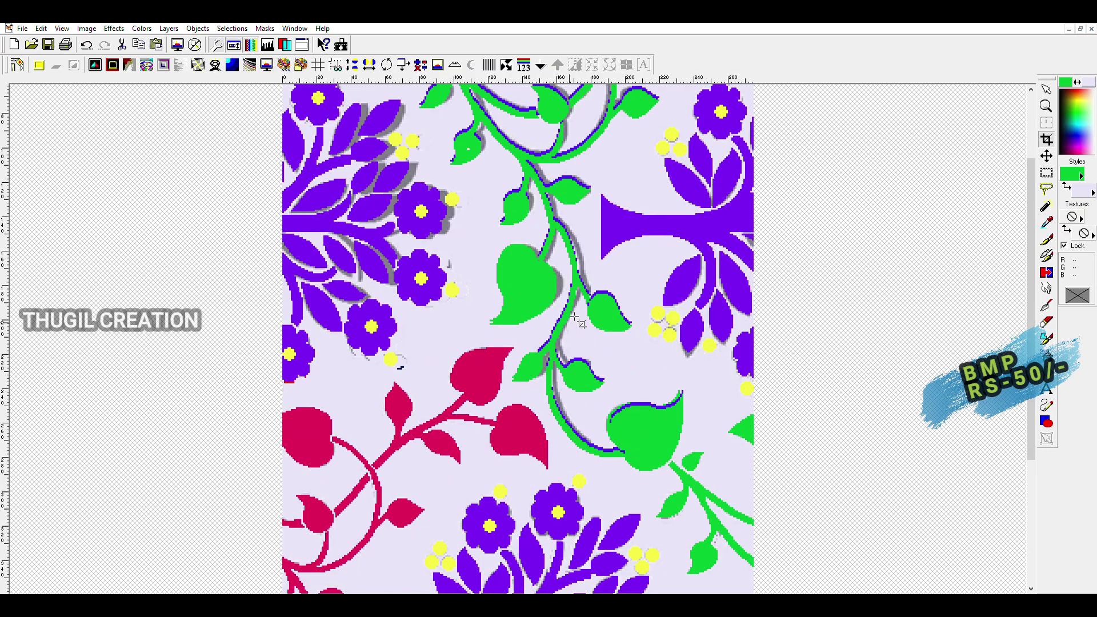
scroll(532, 343, up, 2)
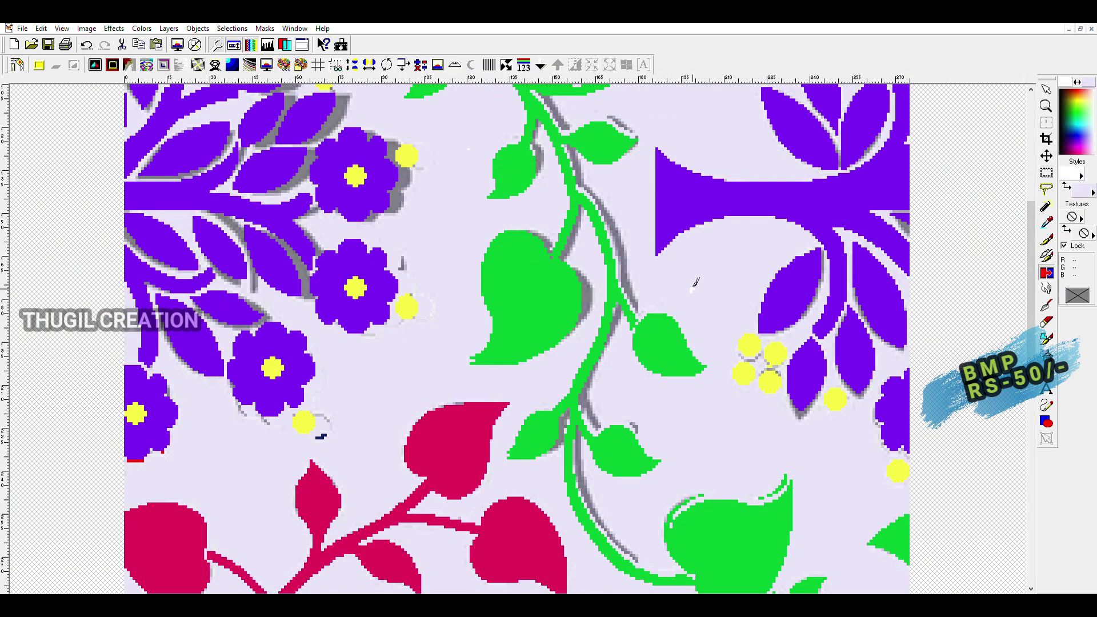
scroll(572, 361, down, 1)
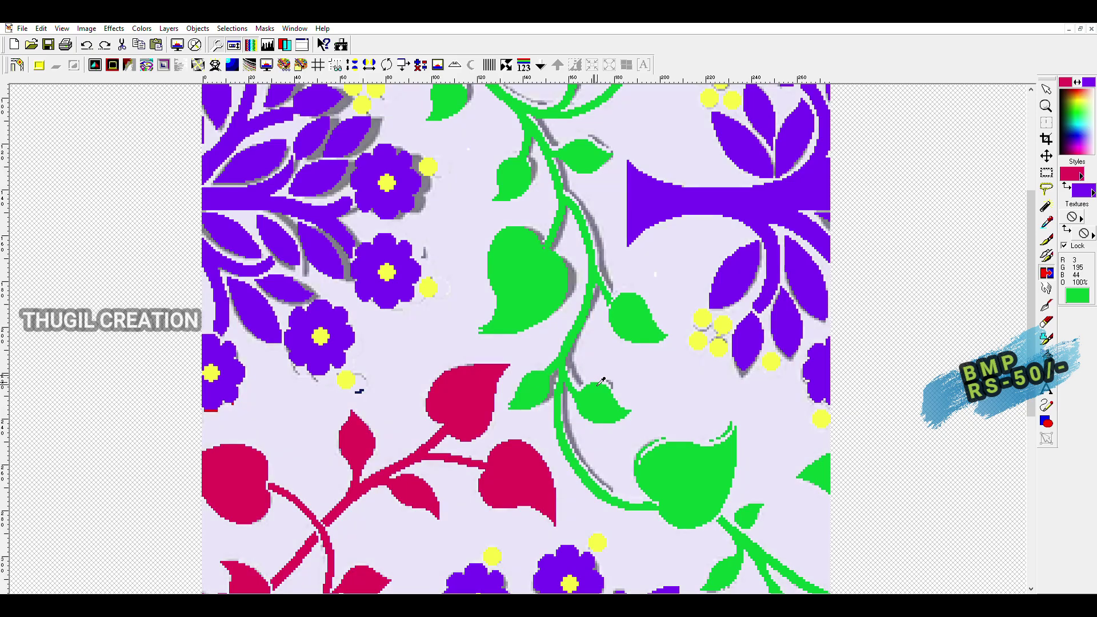
scroll(601, 381, down, 2)
scroll(629, 354, up, 1)
scroll(667, 331, down, 1)
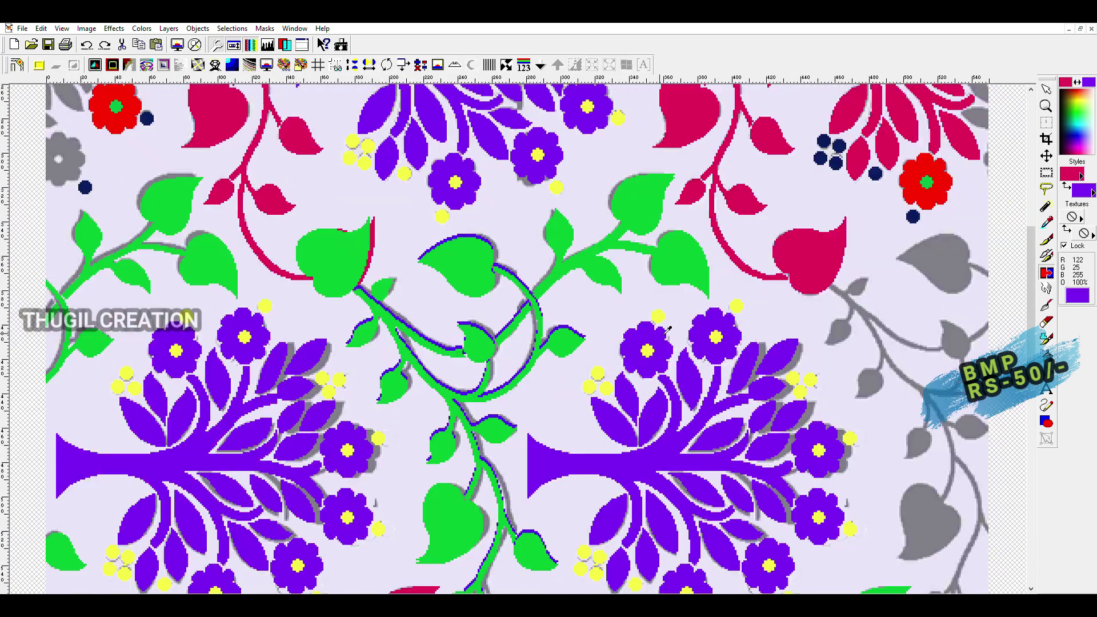
scroll(667, 331, down, 1)
scroll(607, 331, up, 2)
scroll(591, 336, up, 1)
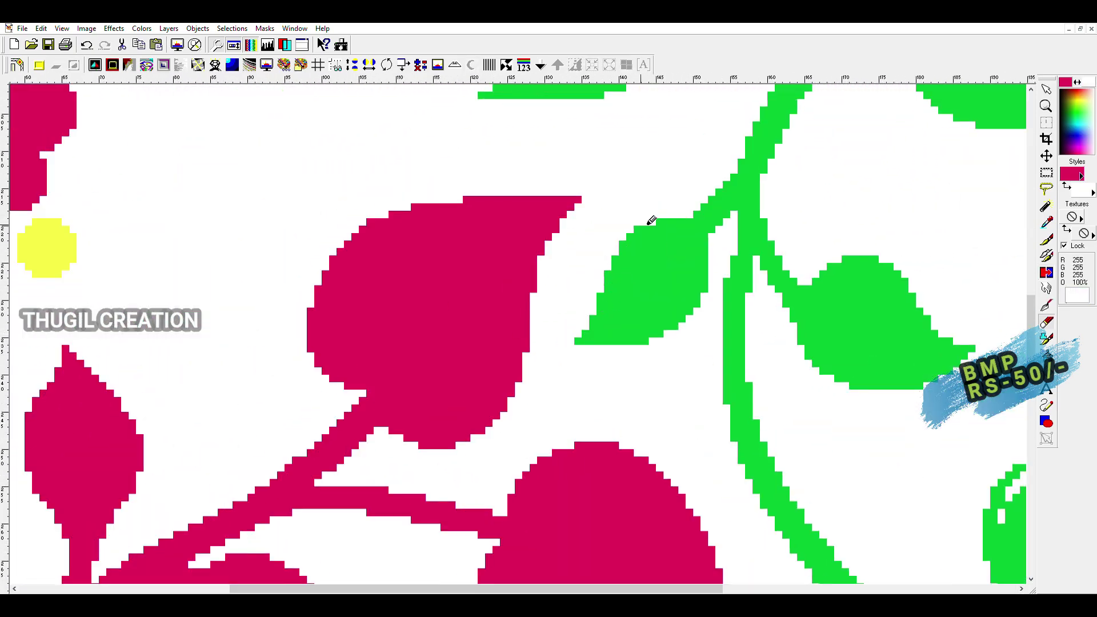
scroll(631, 249, down, 2)
scroll(688, 426, up, 1)
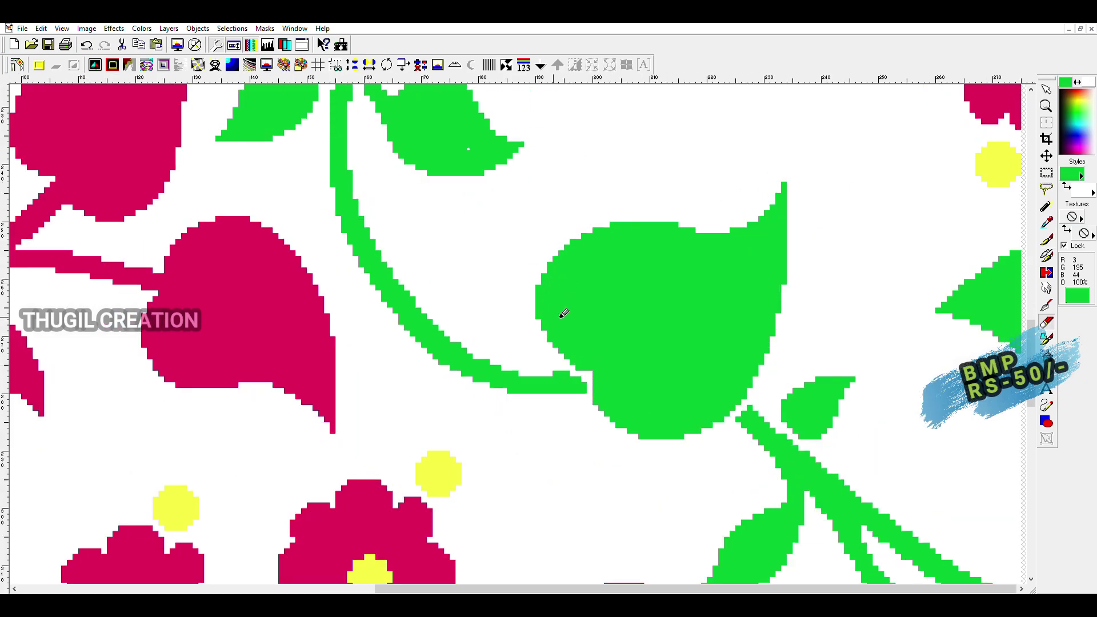
scroll(770, 344, down, 1)
scroll(594, 301, up, 2)
scroll(499, 350, up, 1)
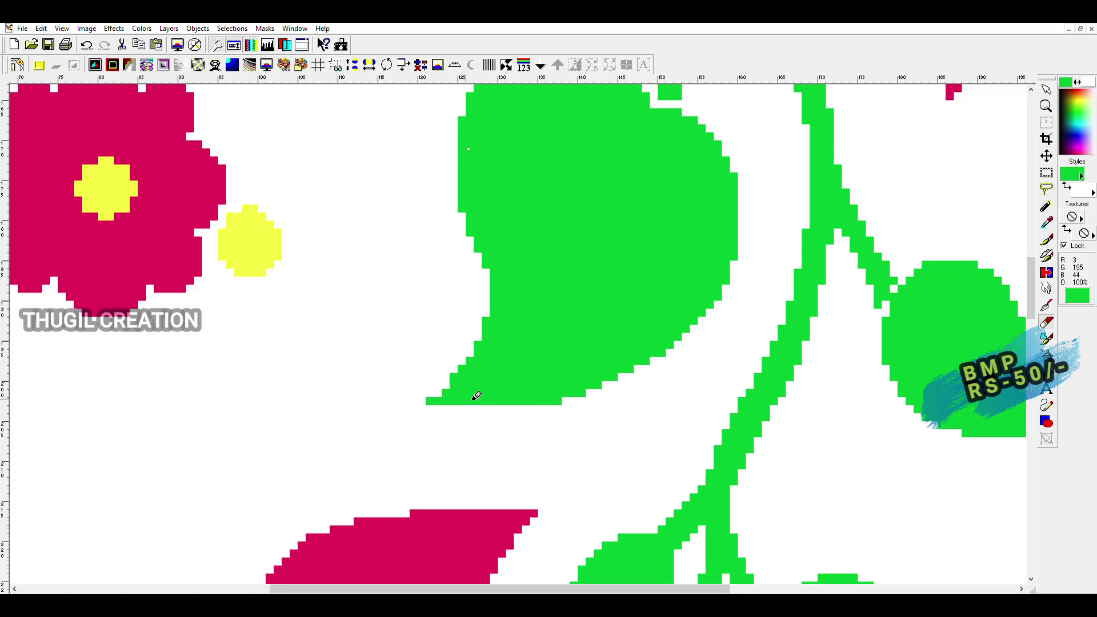
scroll(453, 424, down, 1)
scroll(514, 343, down, 1)
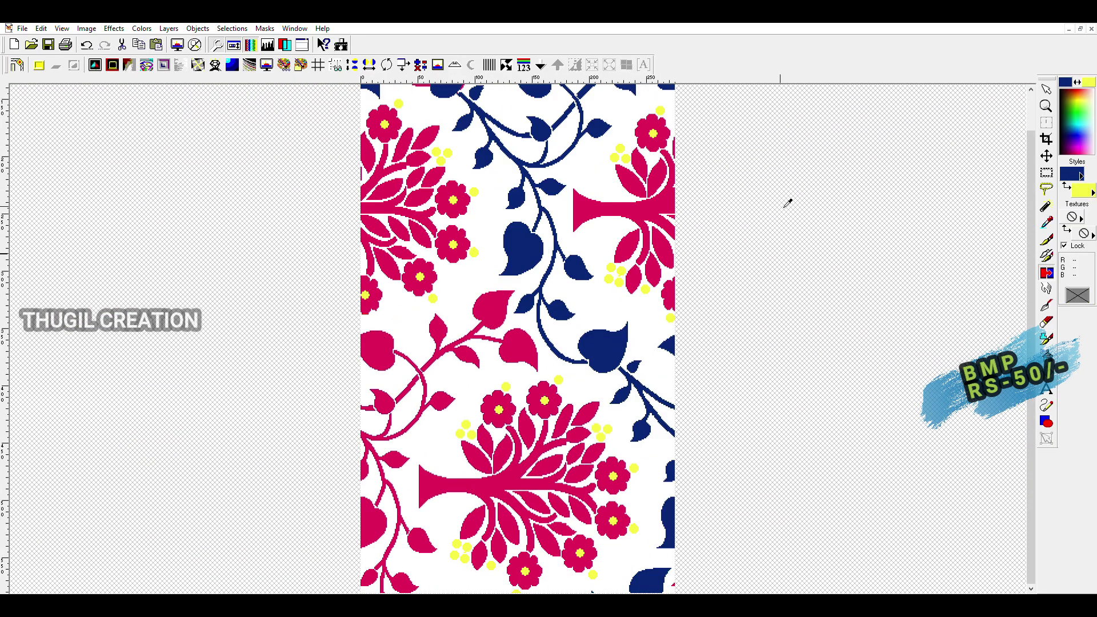
Step: Turn the yellow dots cyan, whiten the leaf's pink fringe, and pick navy as second colour
scroll(439, 347, up, 1)
scroll(439, 348, up, 2)
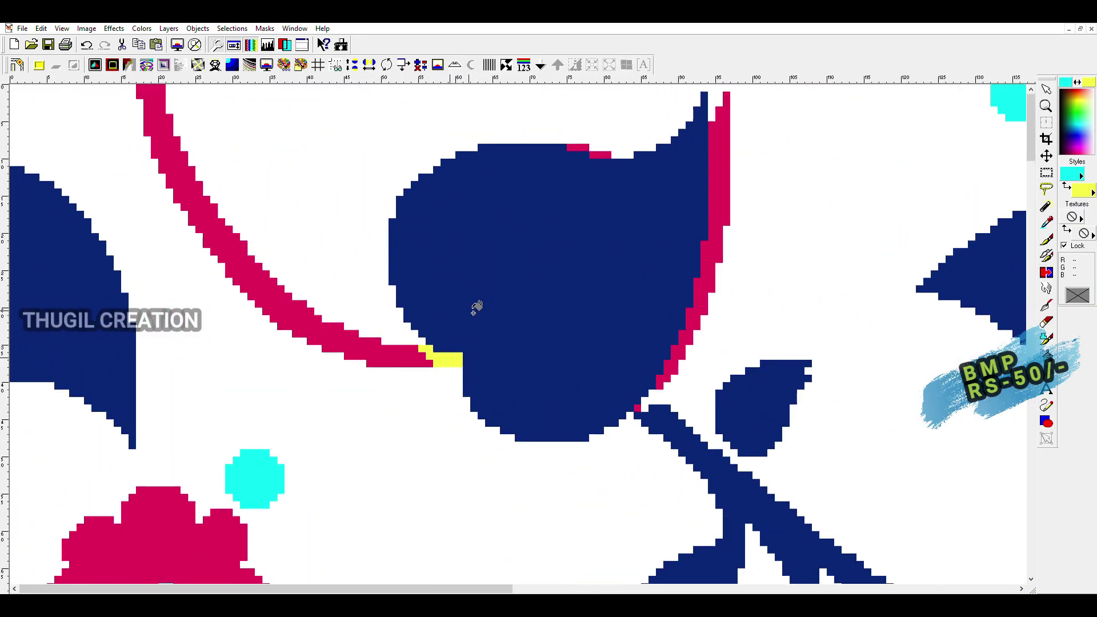
click(449, 360)
click(590, 149)
scroll(295, 247, down, 1)
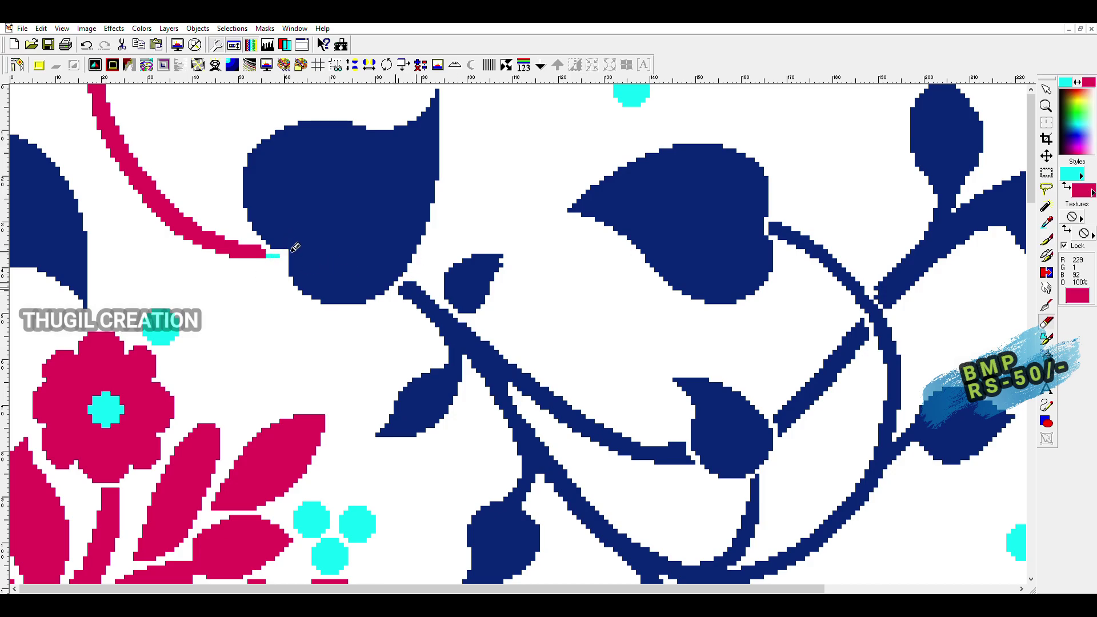
scroll(295, 246, up, 1)
scroll(334, 292, down, 1)
right_click(301, 215)
scroll(301, 215, down, 1)
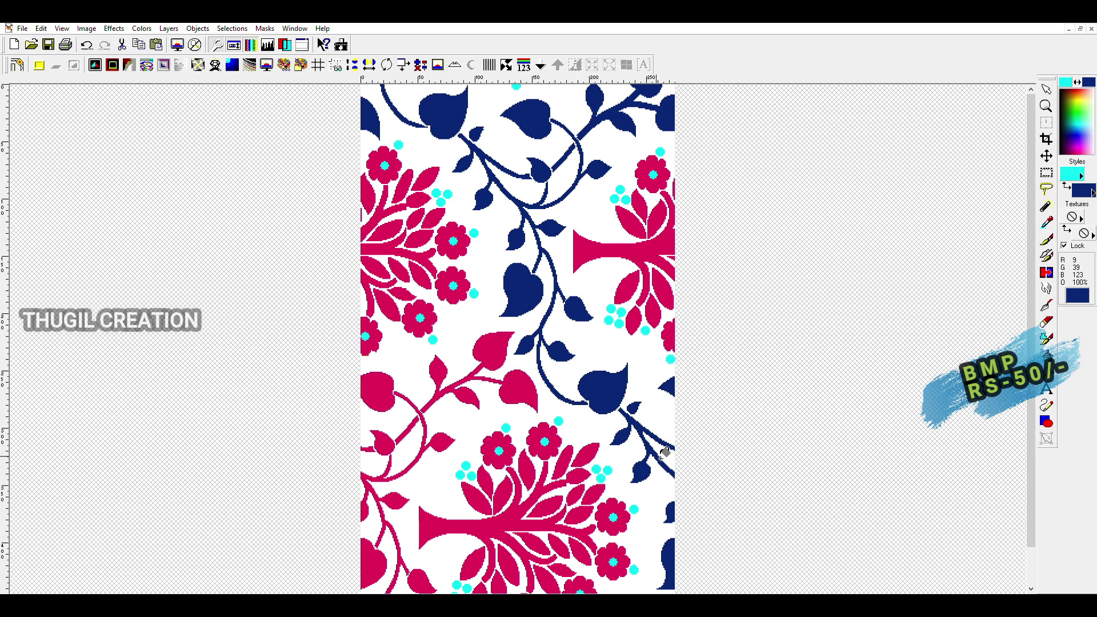
scroll(378, 314, up, 1)
scroll(377, 313, down, 1)
Step: Fill a test image with the tile pattern to check the repeat at actual size
key(ctrl+alt+n)
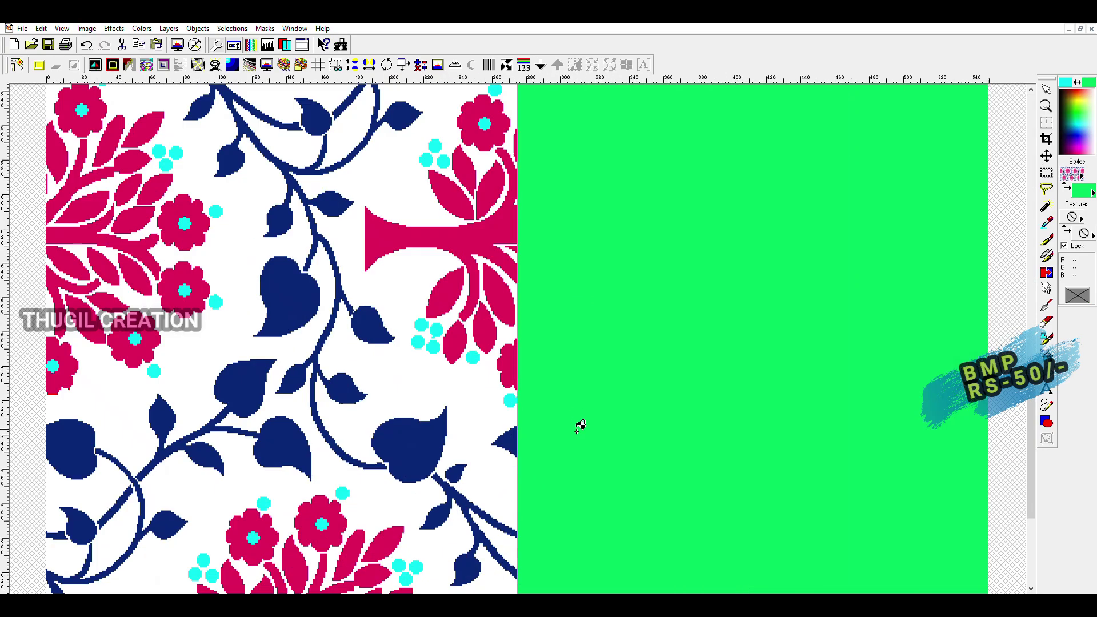
click(577, 417)
scroll(571, 383, up, 1)
scroll(534, 380, up, 2)
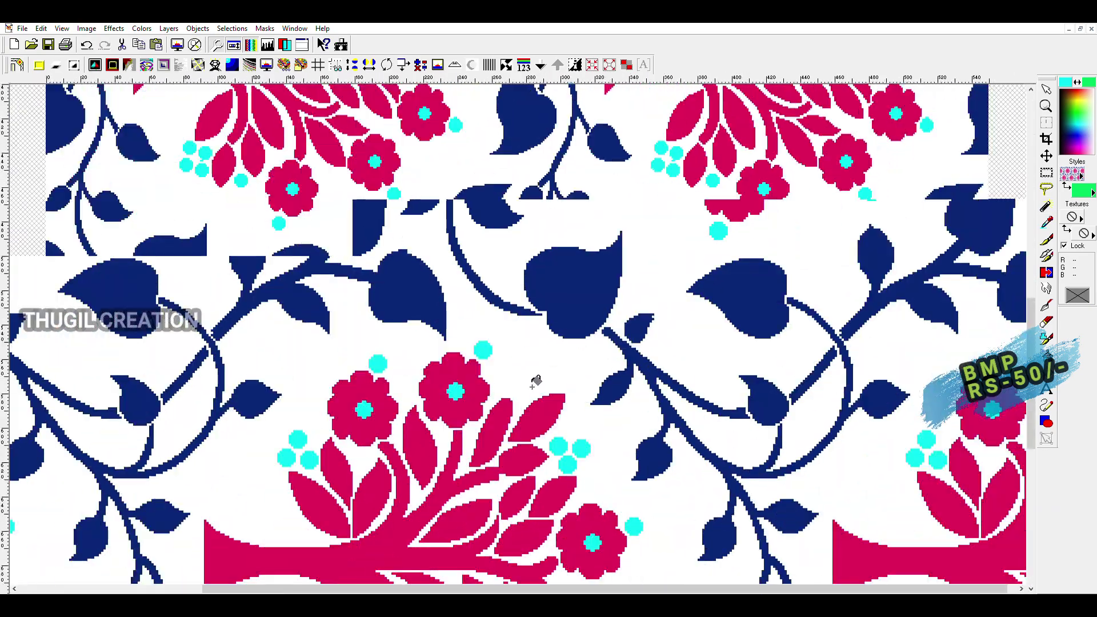
scroll(519, 289, up, 2)
scroll(493, 219, up, 2)
scroll(493, 218, down, 3)
scroll(502, 240, down, 2)
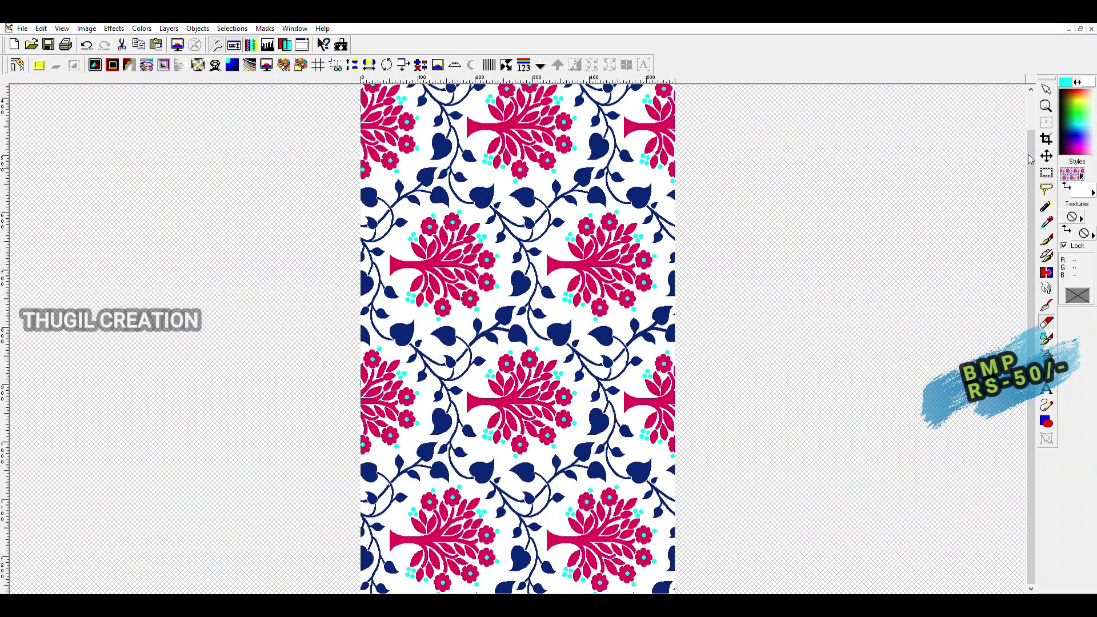
scroll(514, 264, up, 3)
scroll(514, 264, down, 1)
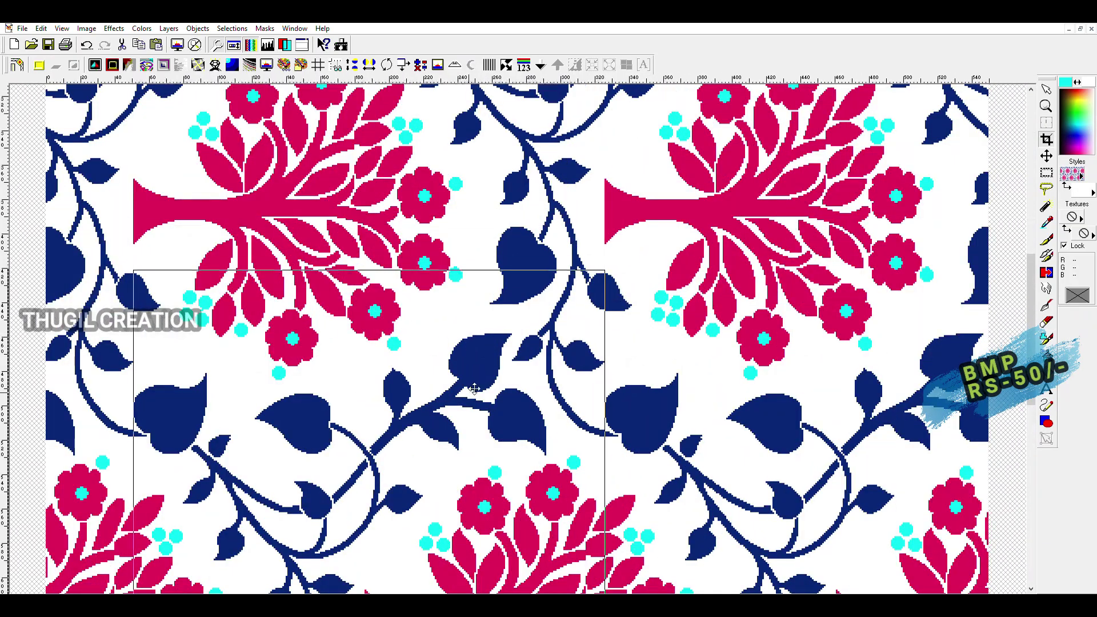
key(ctrl+z)
key(ctrl+alt+z)
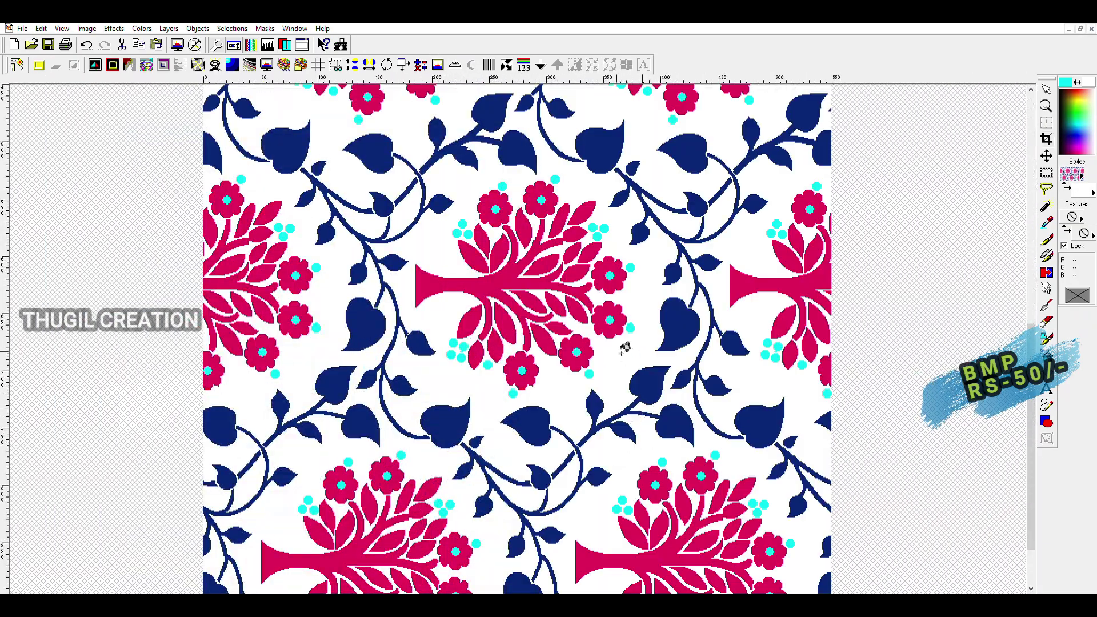
scroll(572, 311, up, 3)
scroll(488, 289, up, 2)
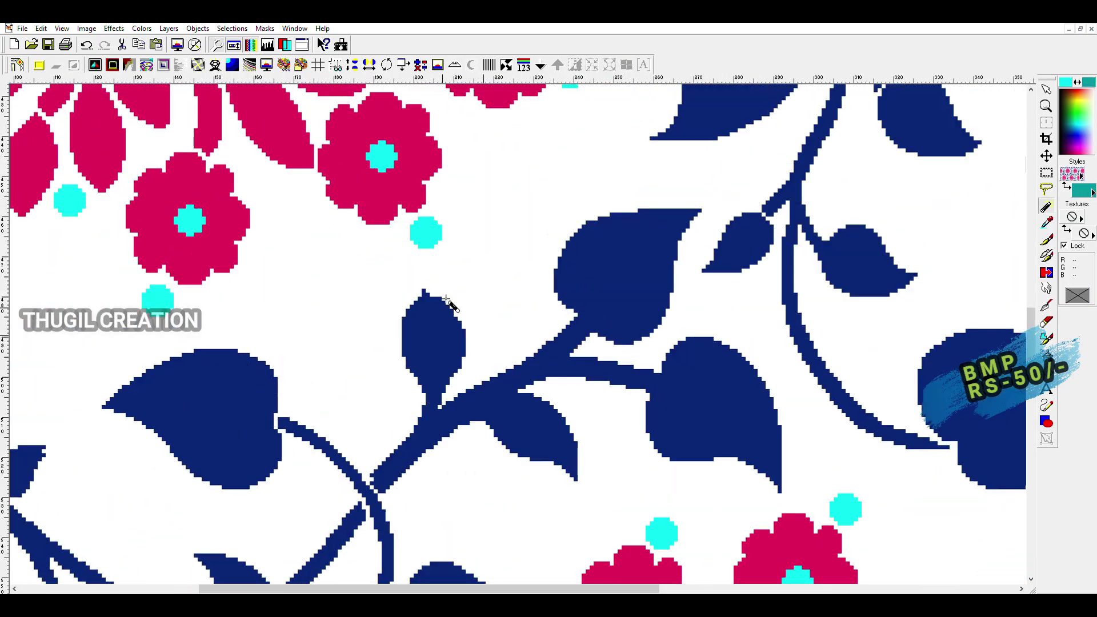
Step: Sample navy from a leaf tip and turn all the cyan dots green
ctrl+click(426, 289)
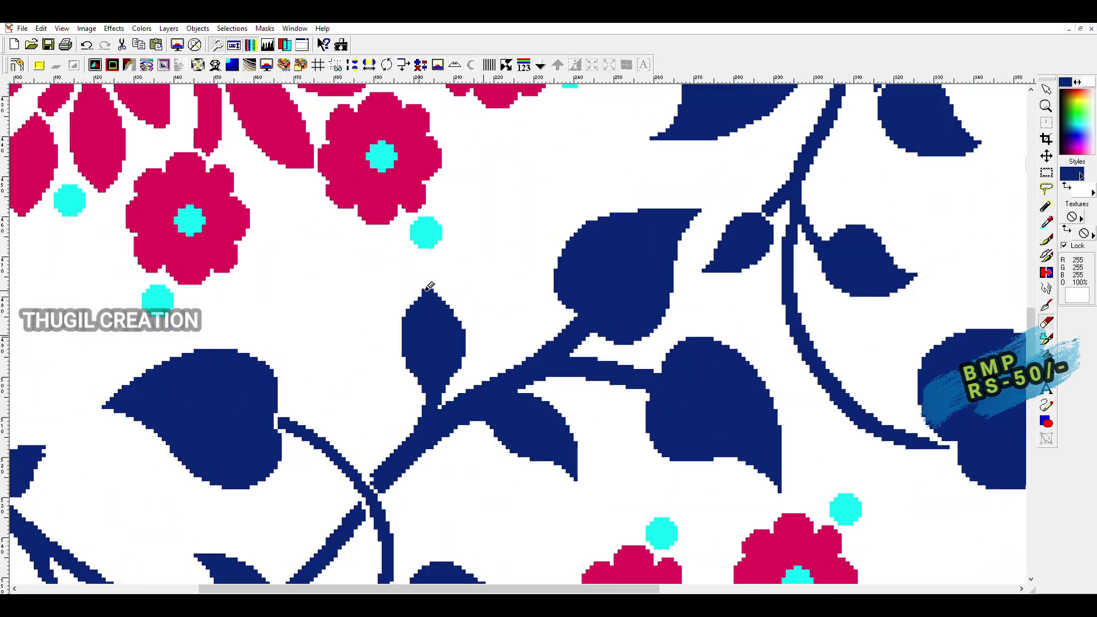
scroll(429, 286, down, 5)
scroll(467, 388, up, 3)
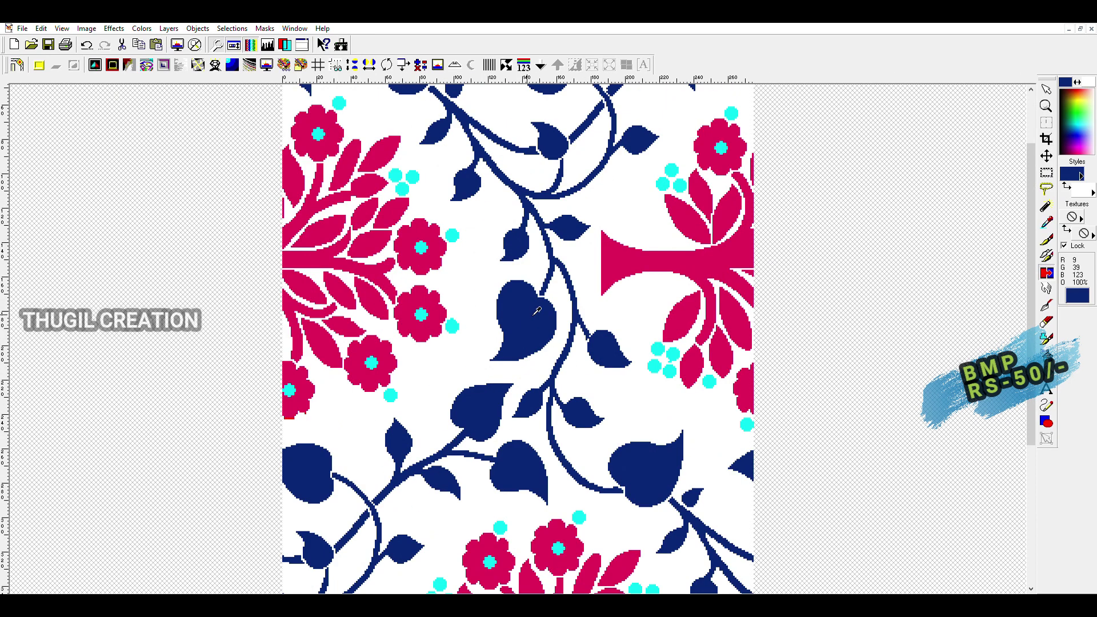
double_click(567, 231)
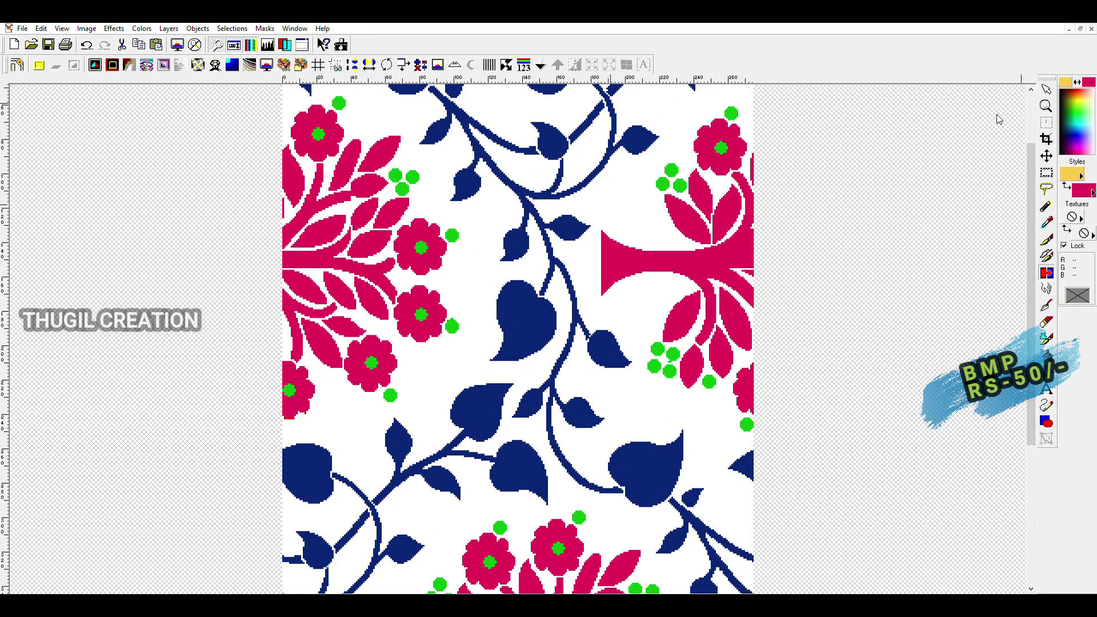
scroll(472, 307, down, 3)
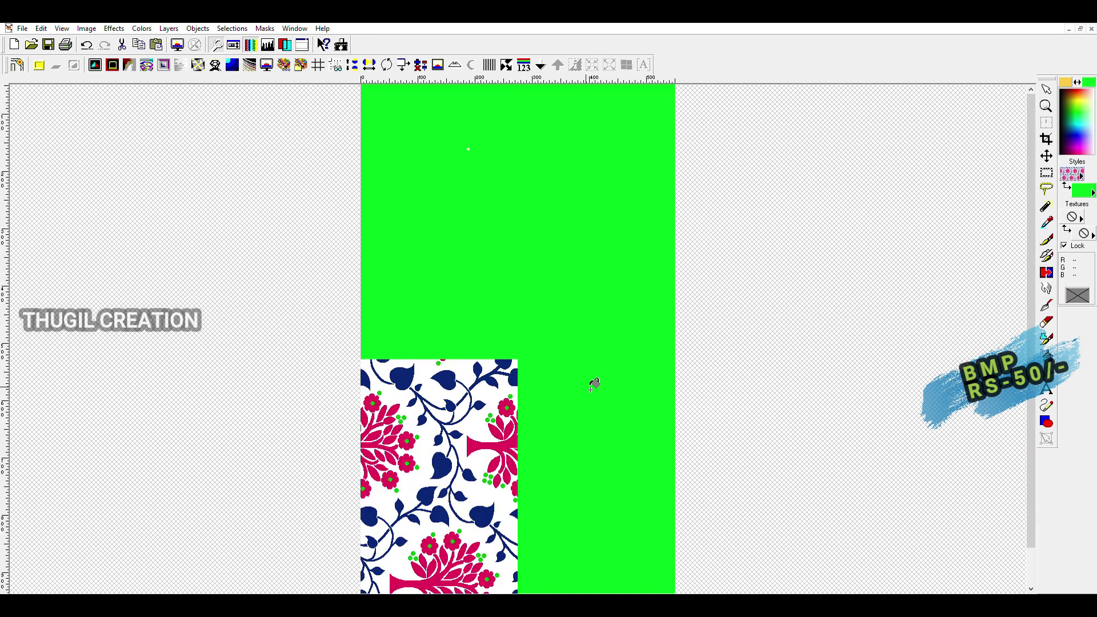
scroll(592, 382, up, 3)
scroll(571, 297, up, 3)
scroll(572, 466, up, 3)
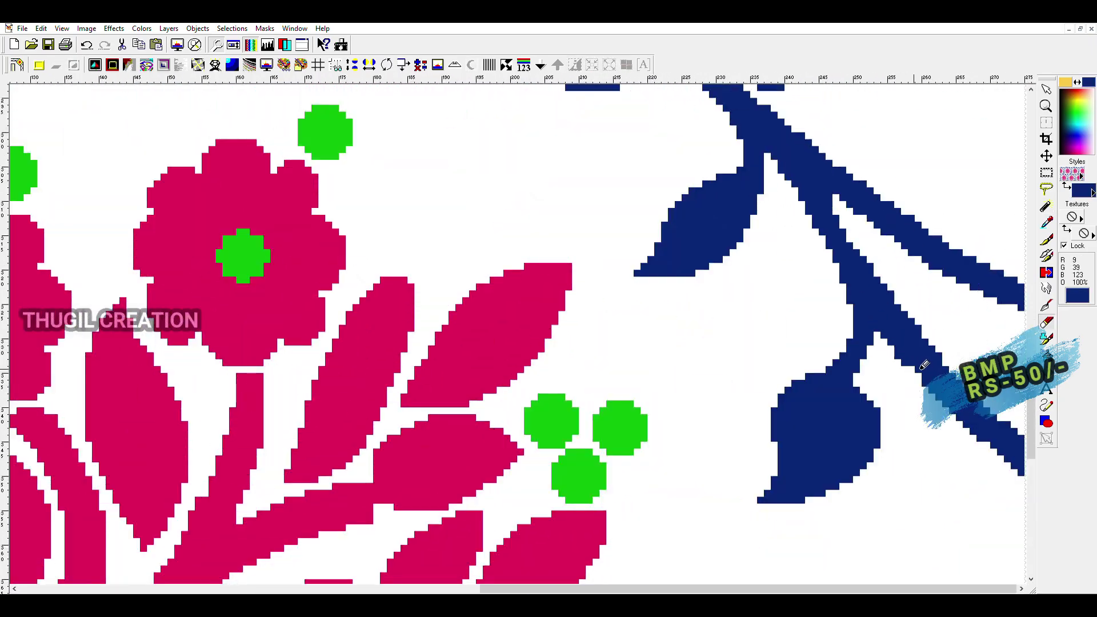
scroll(893, 333, down, 2)
scroll(857, 319, down, 2)
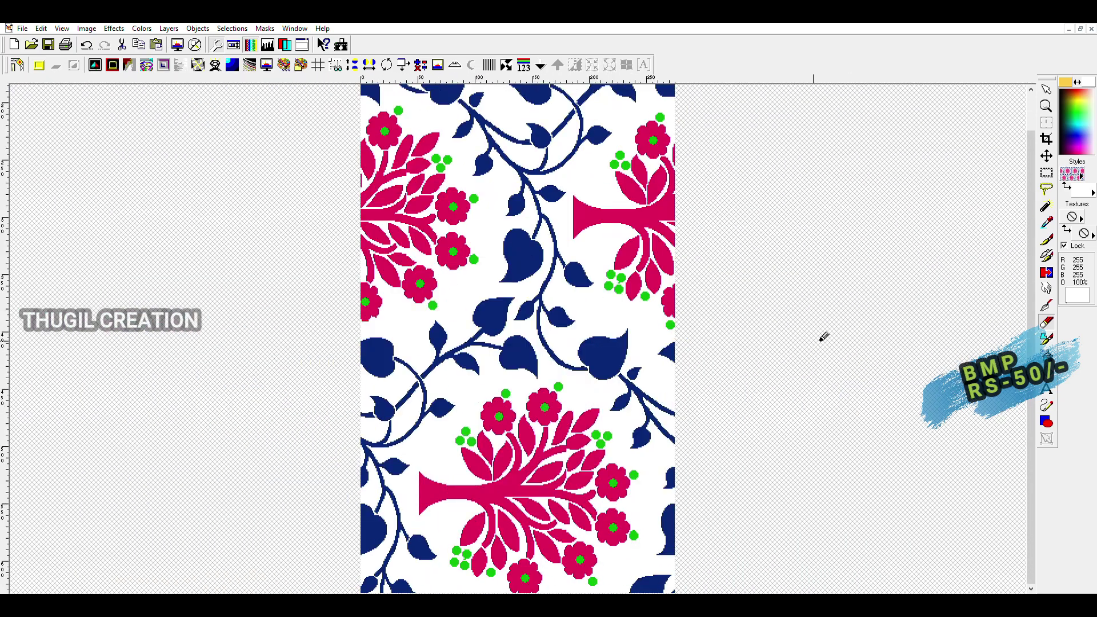
Step: Rotate the tile 90° into a landscape orientation
key(ctrl+r)
scroll(998, 151, up, 5)
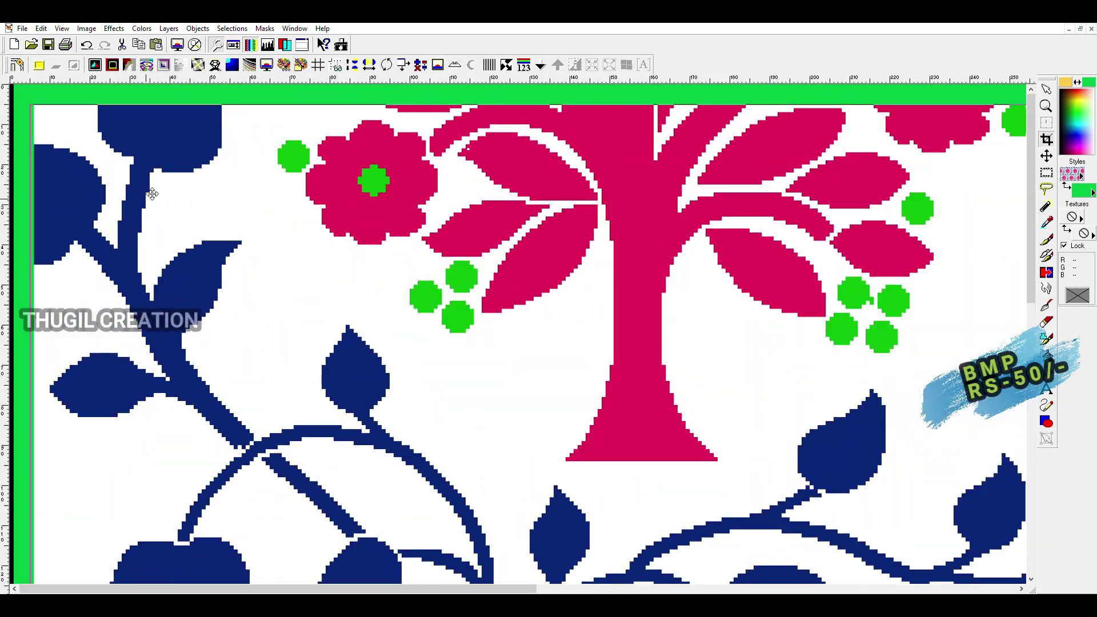
scroll(948, 492, down, 2)
scroll(580, 313, down, 3)
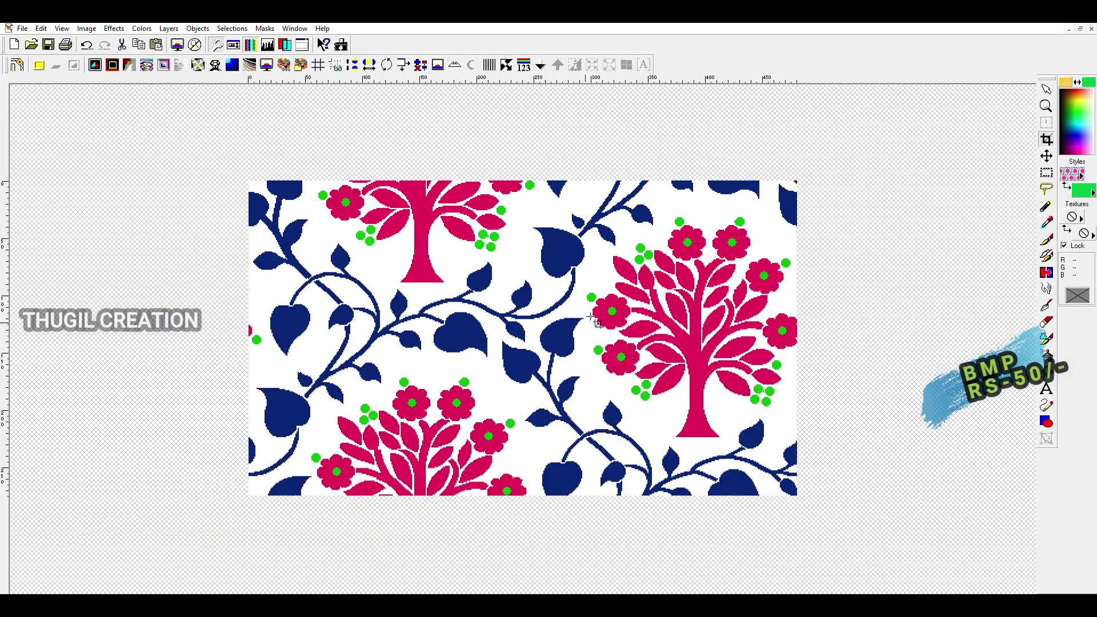